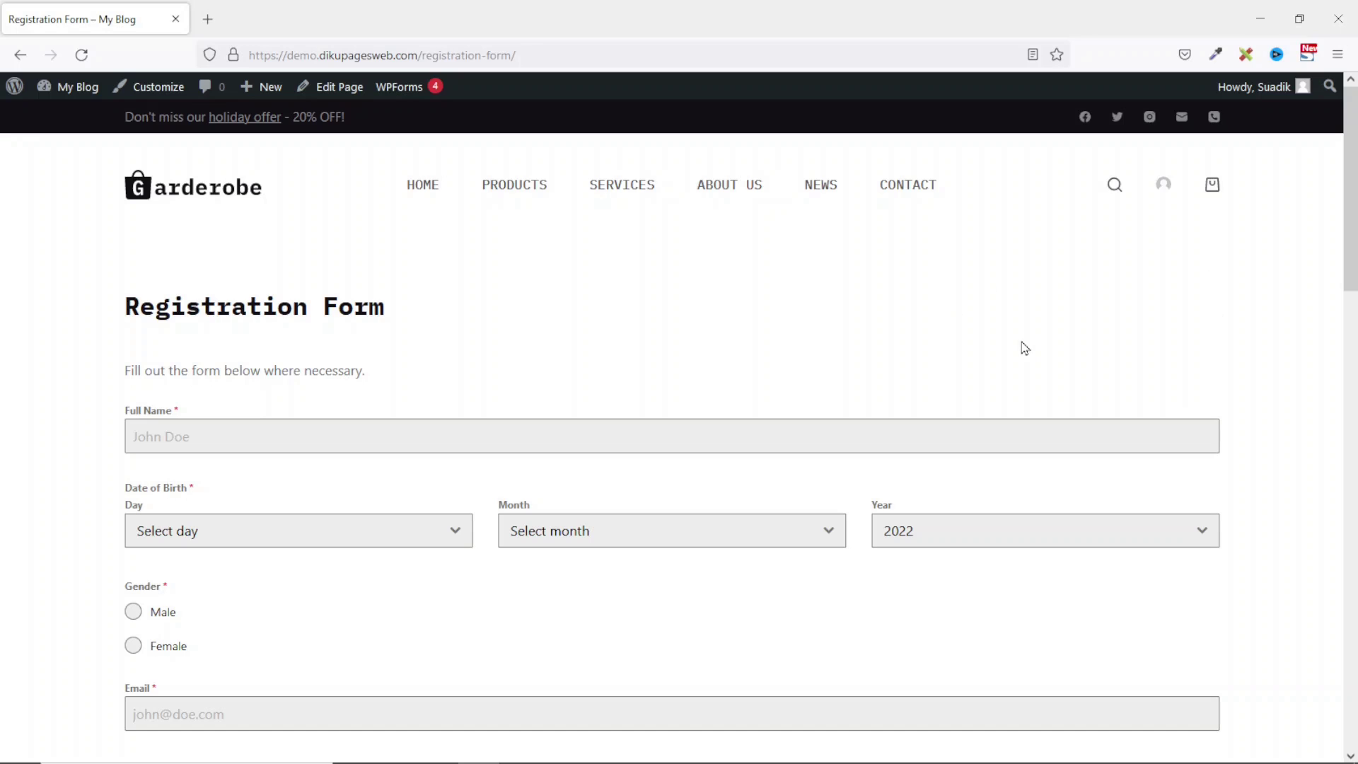
Step: Scroll the Garderobe home page up to its 'Brand New Collection' banner
left_click_drag(1353, 173, 1355, 135)
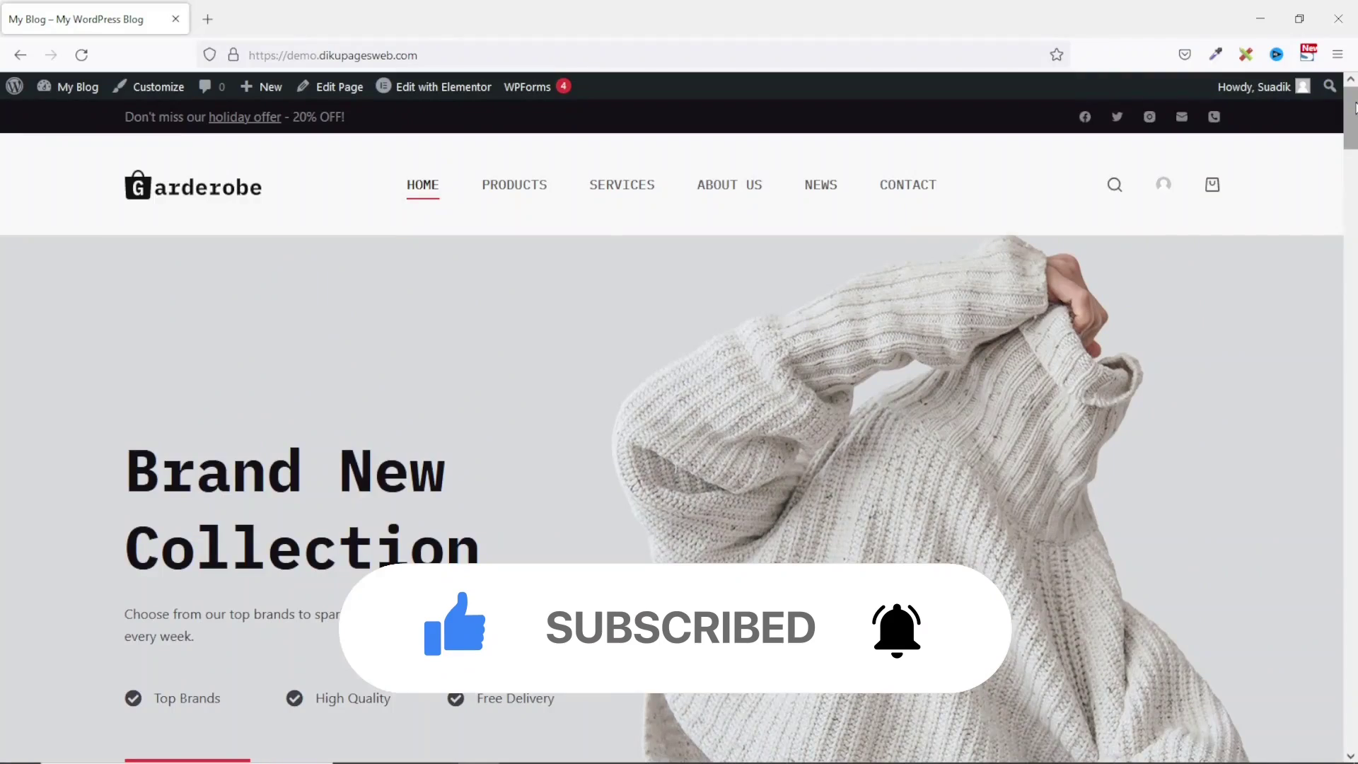
mouse_move(1355, 108)
left_mouse_down()
mouse_move(1355, 257)
mouse_move(1353, 88)
left_mouse_up()
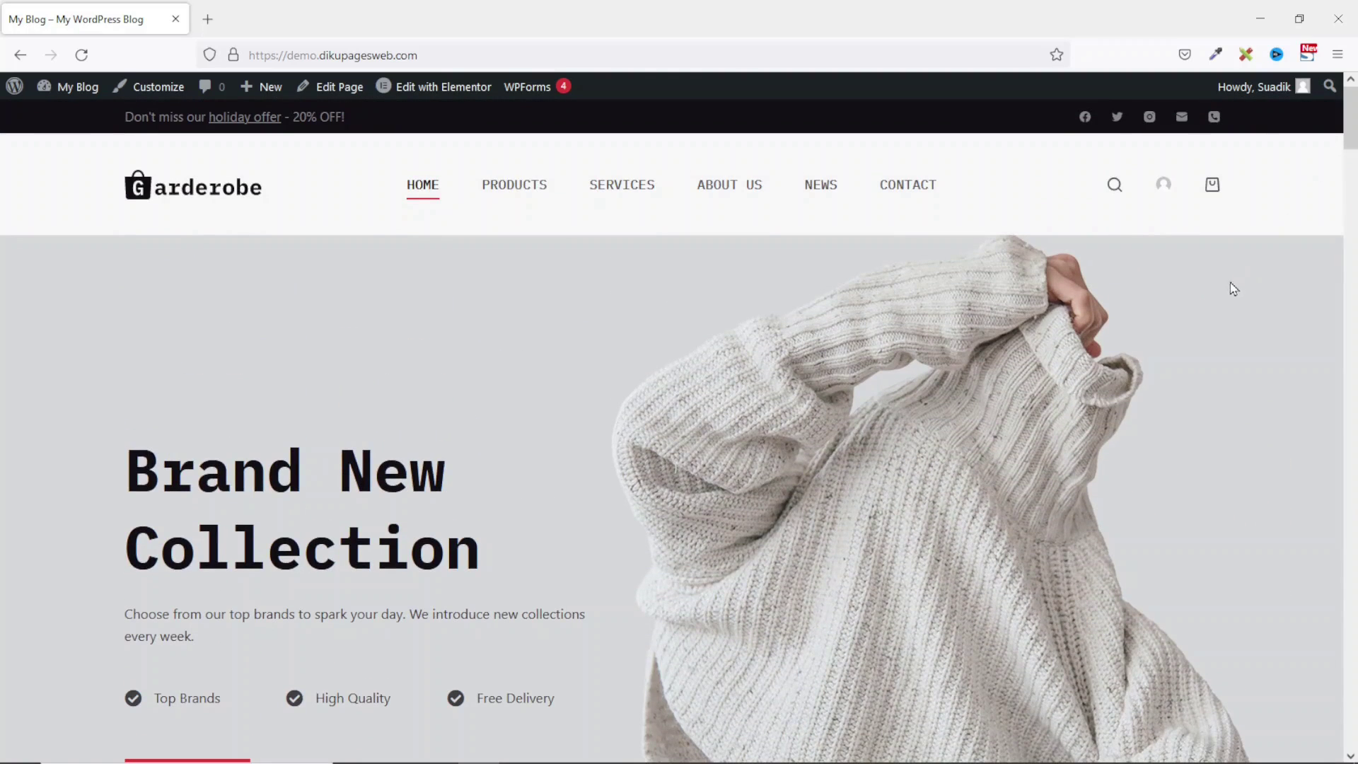
Step: From the admin dashboard, search Plugins > Add New for 'forminator'
left_click(78, 89)
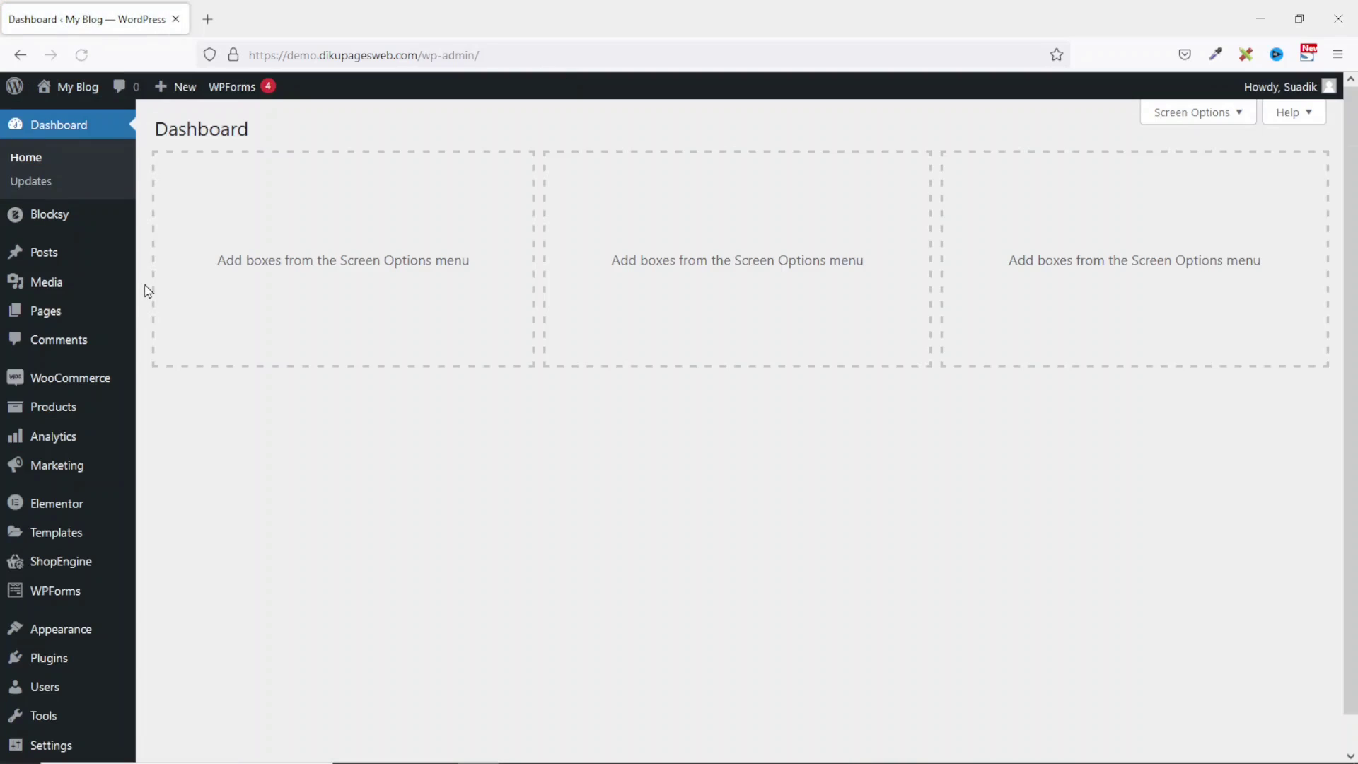
mouse_move(45, 658)
left_click(173, 684)
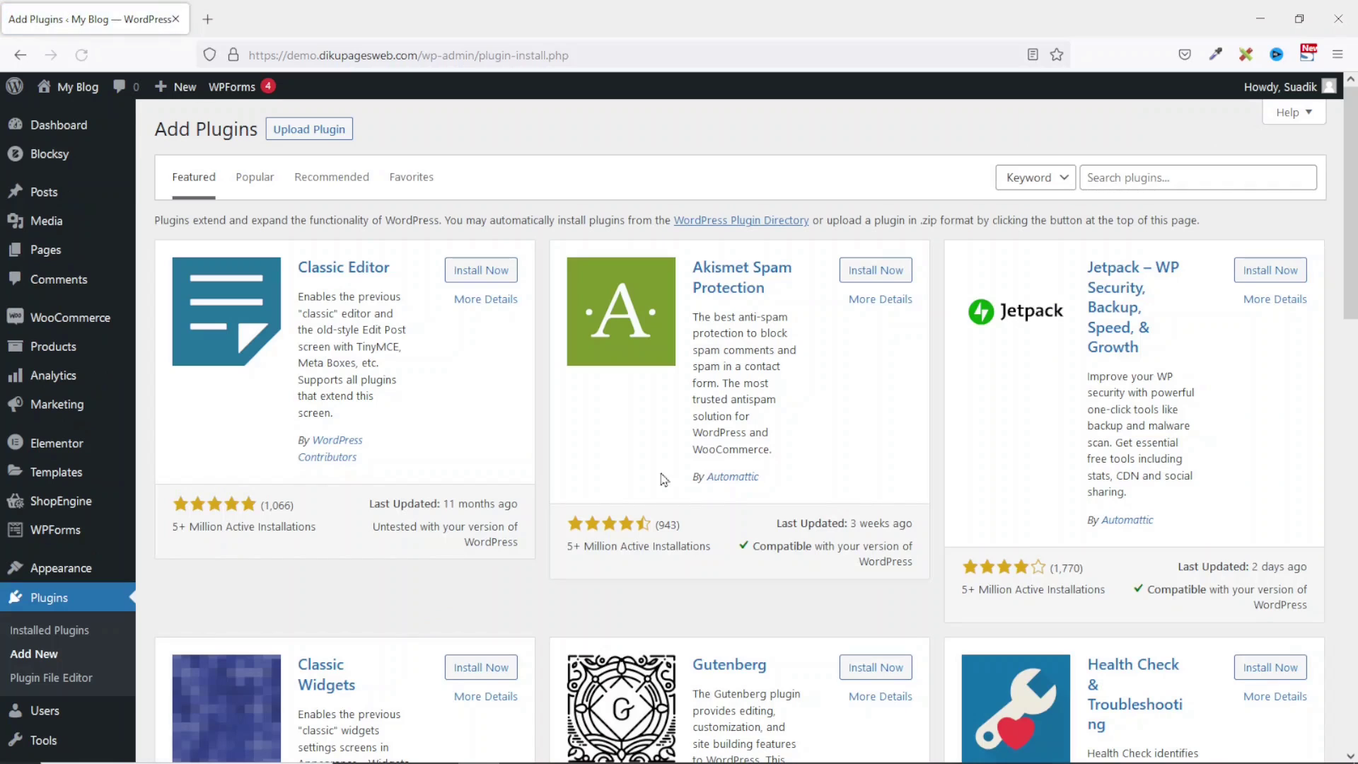
left_click(1168, 178)
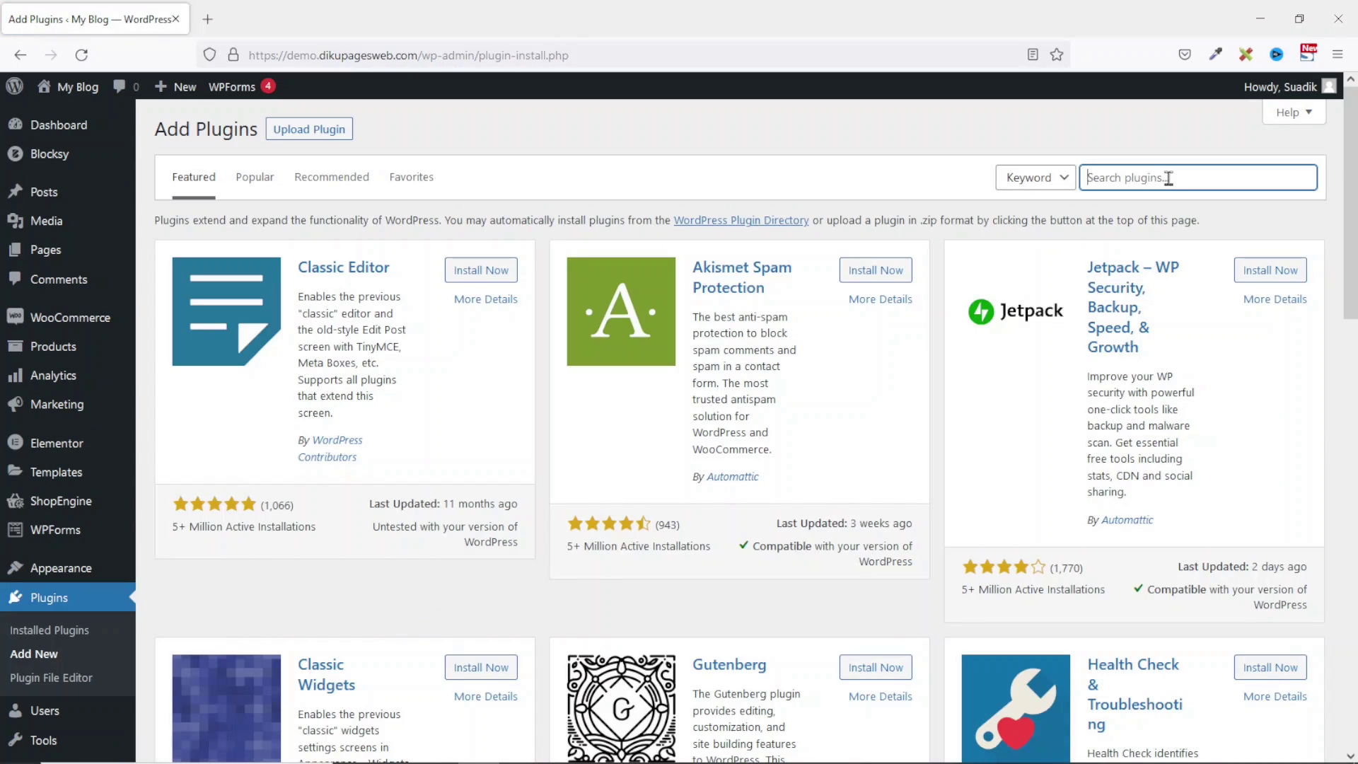
type("form")
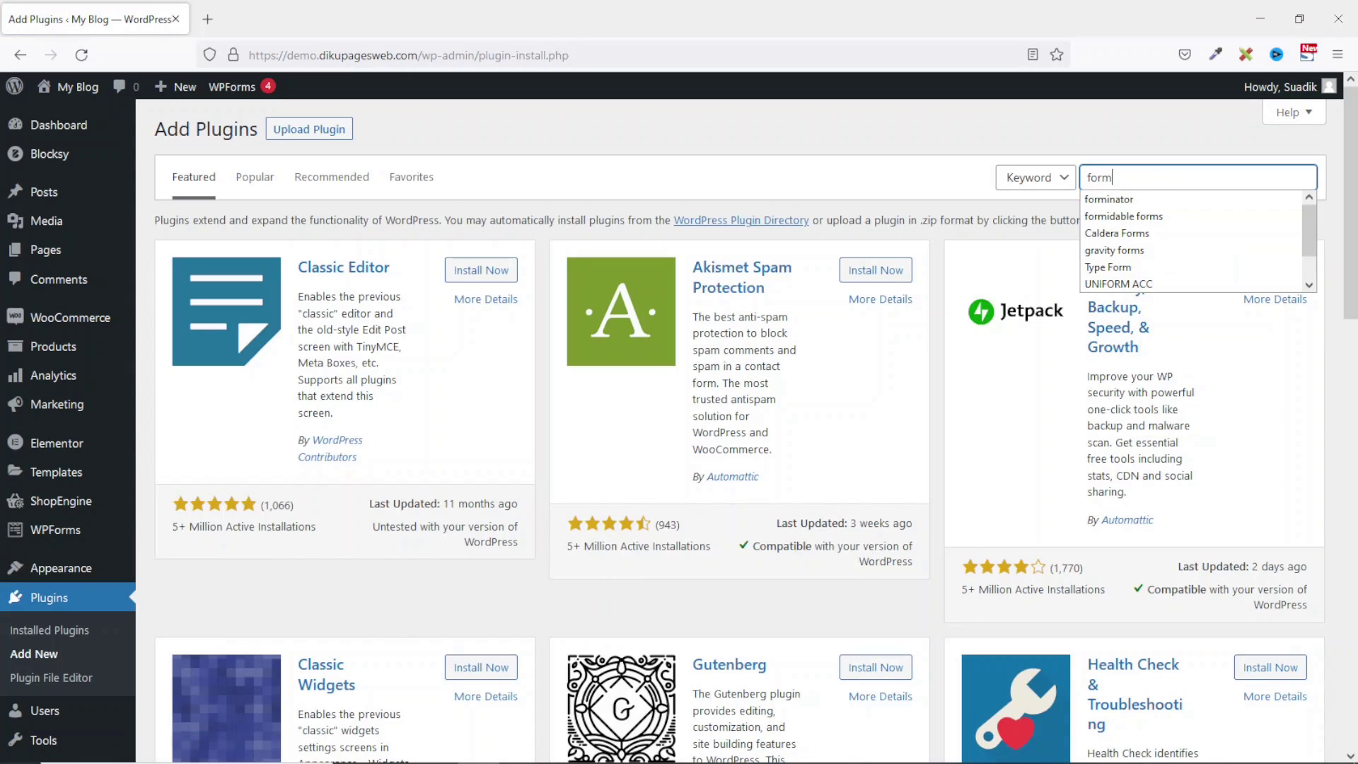
type("inator")
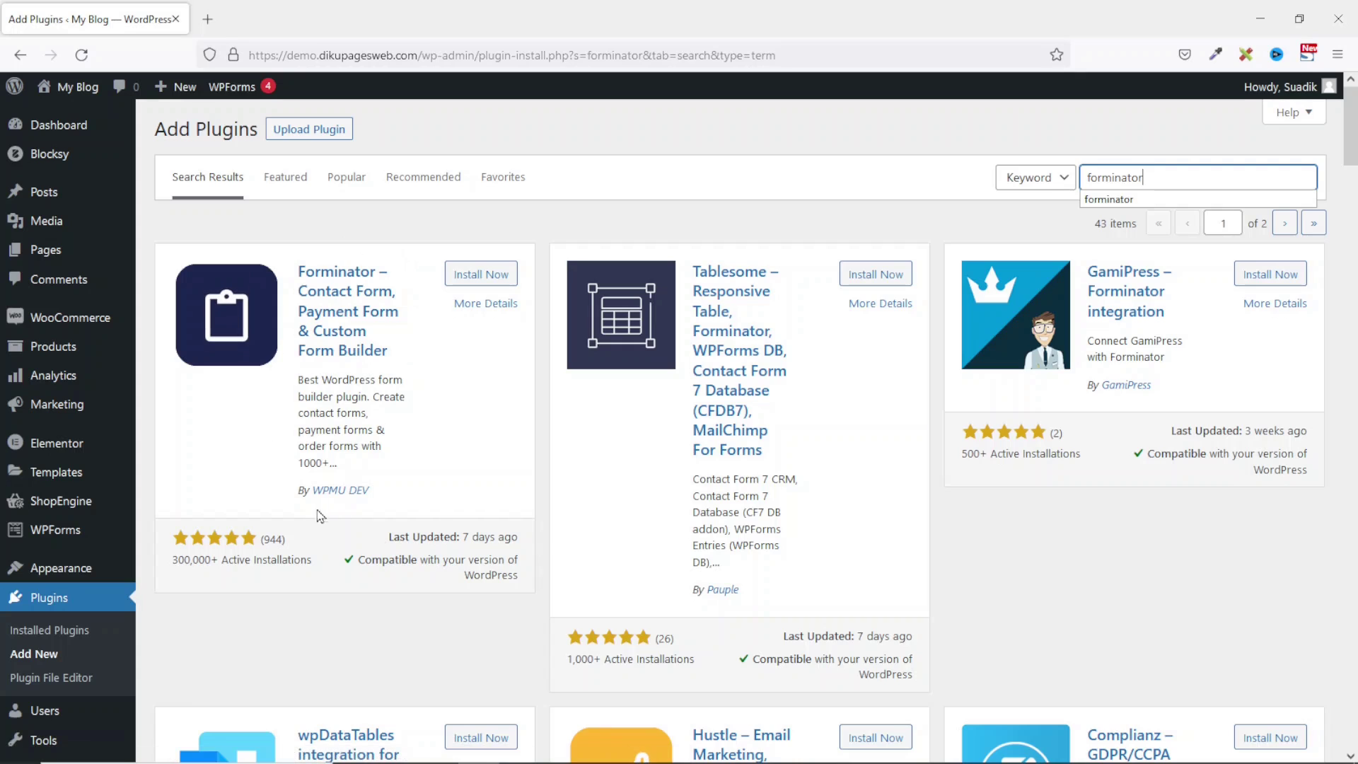
Step: Install and activate the Forminator plugin and go to its Forms list
left_click(490, 276)
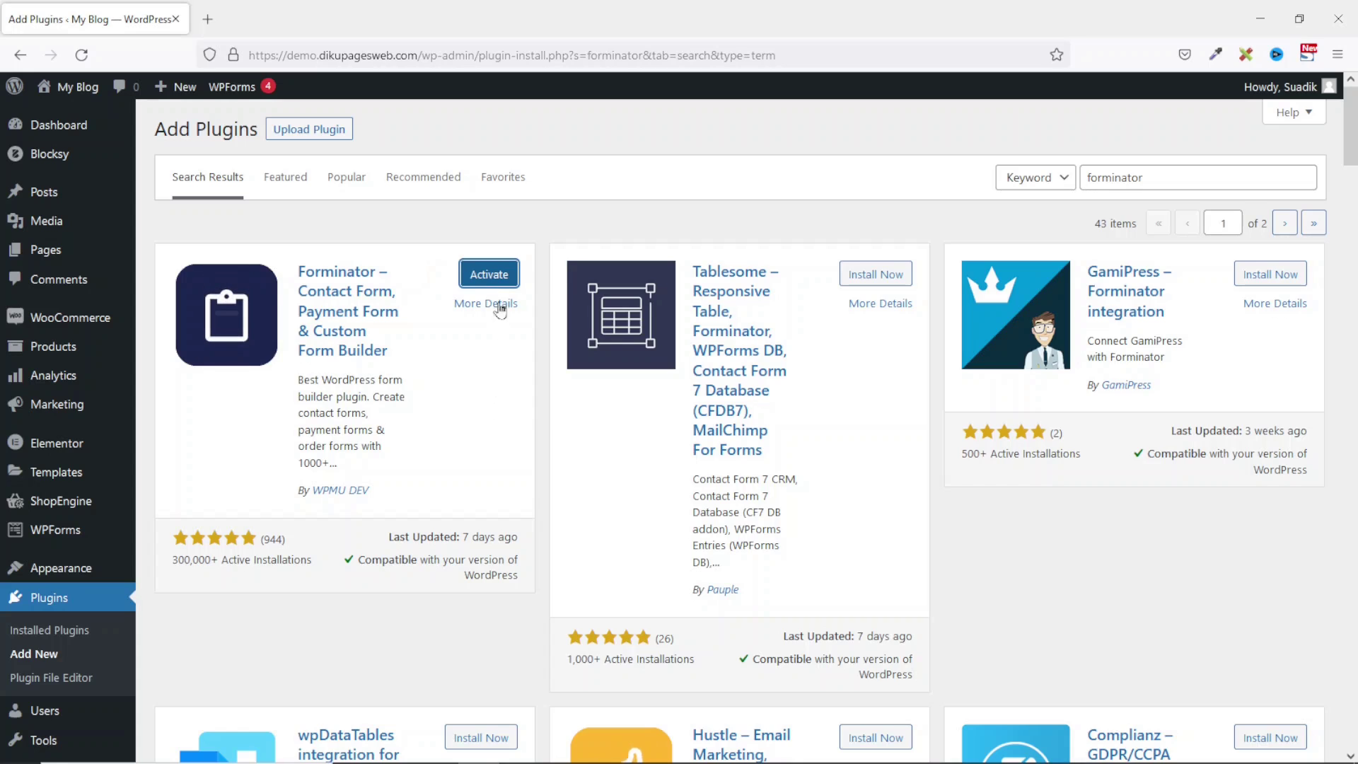
left_click(495, 276)
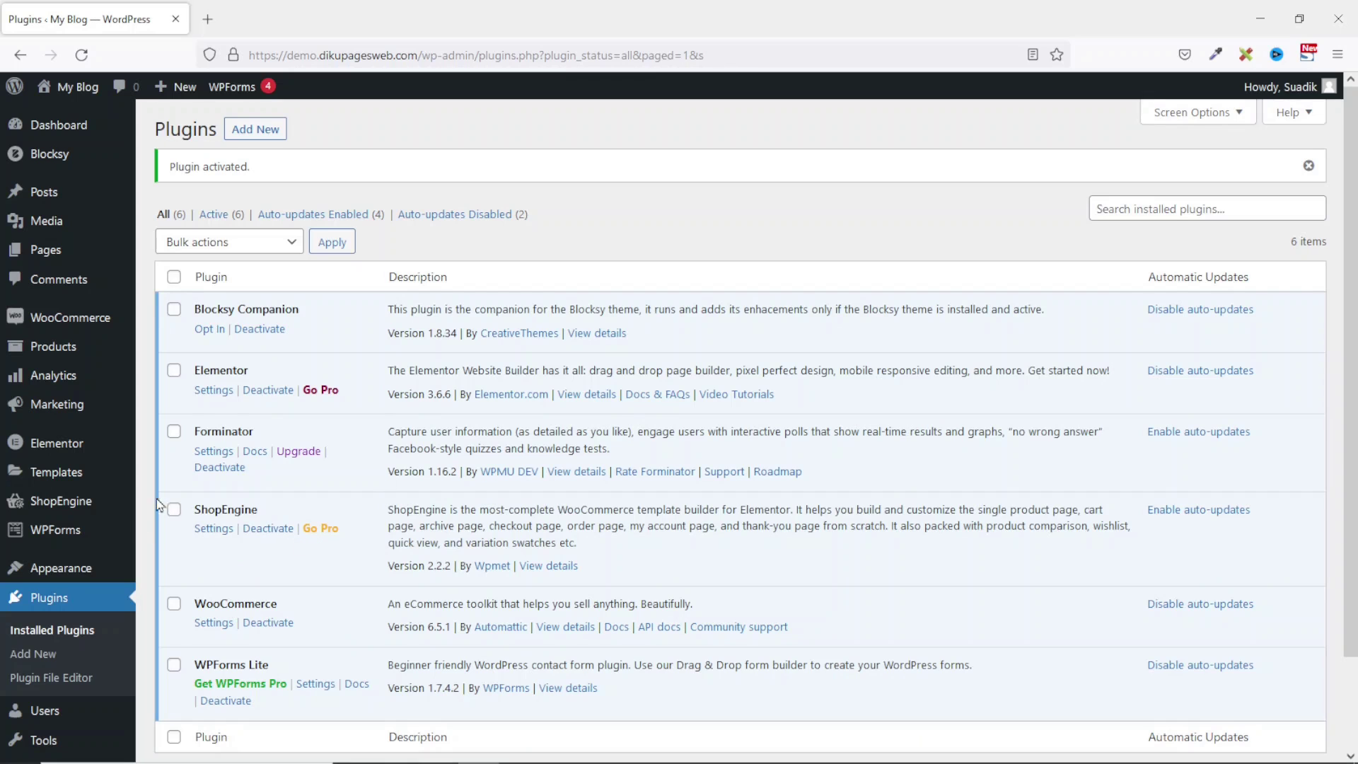
scroll(99, 537, "down", 3)
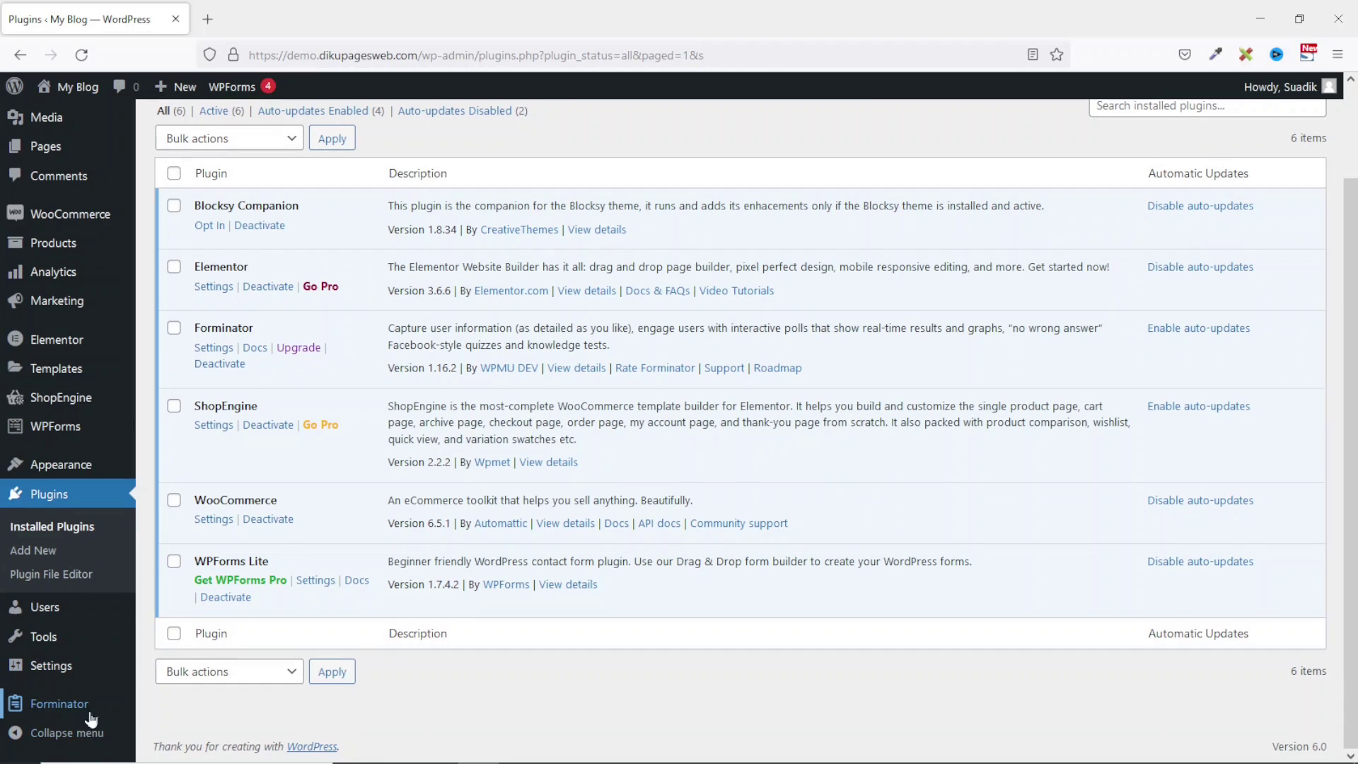
mouse_move(31, 711)
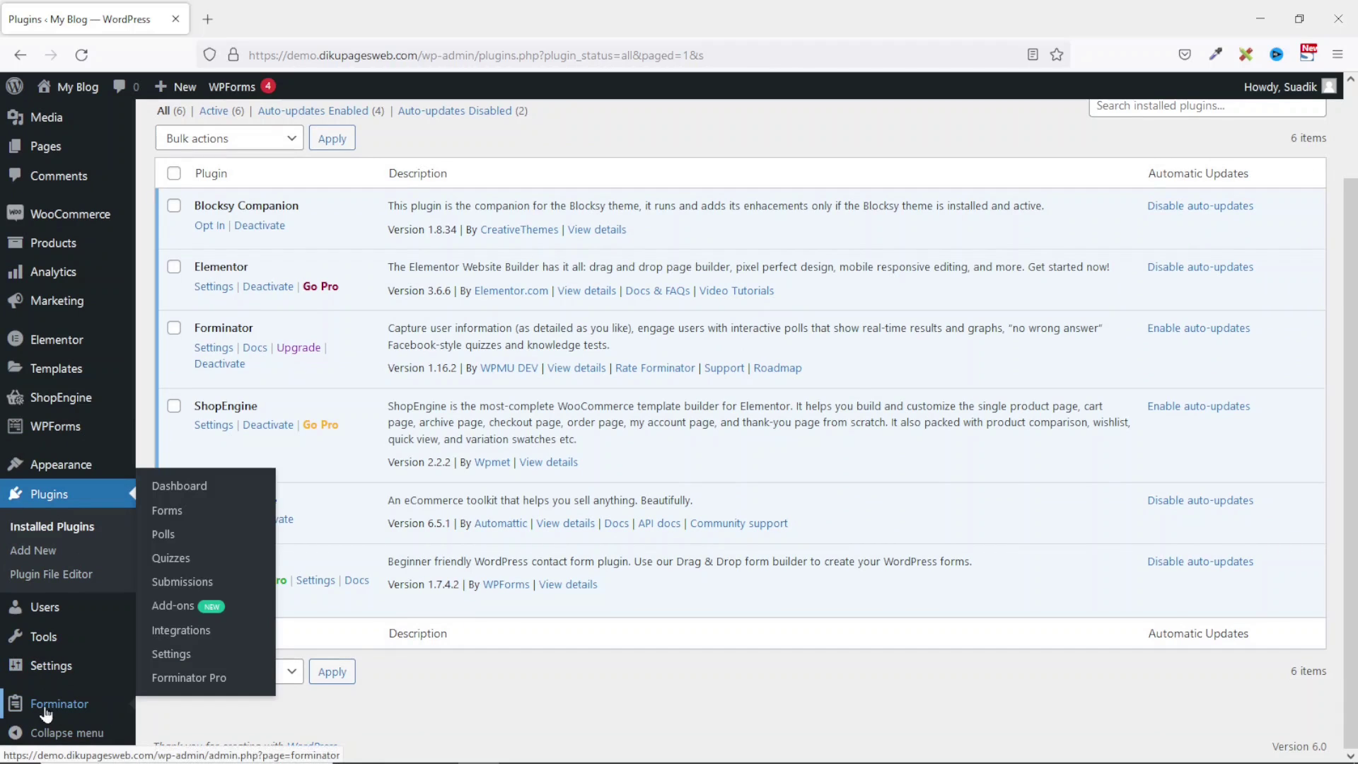
left_click(184, 516)
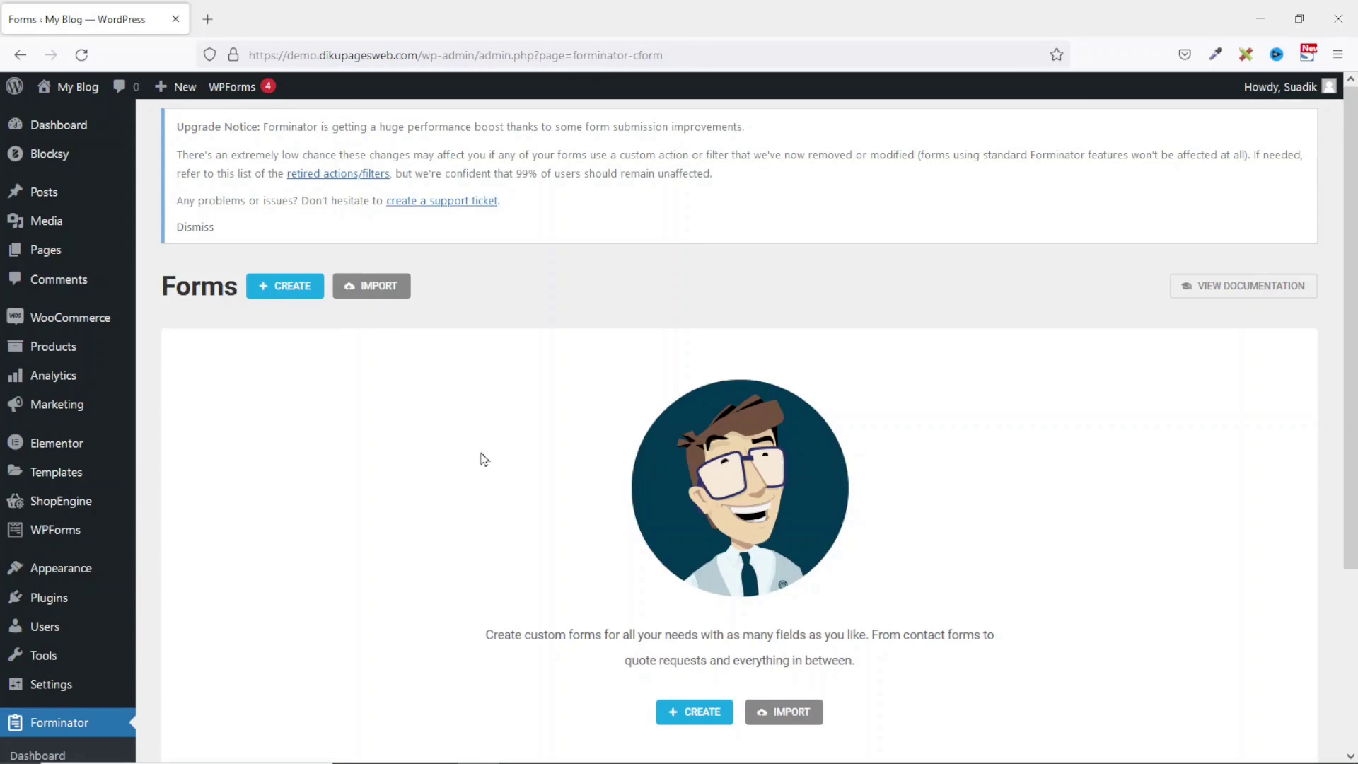
Step: Create a form from the Blank template named 'Online Registration Form'
left_click(276, 287)
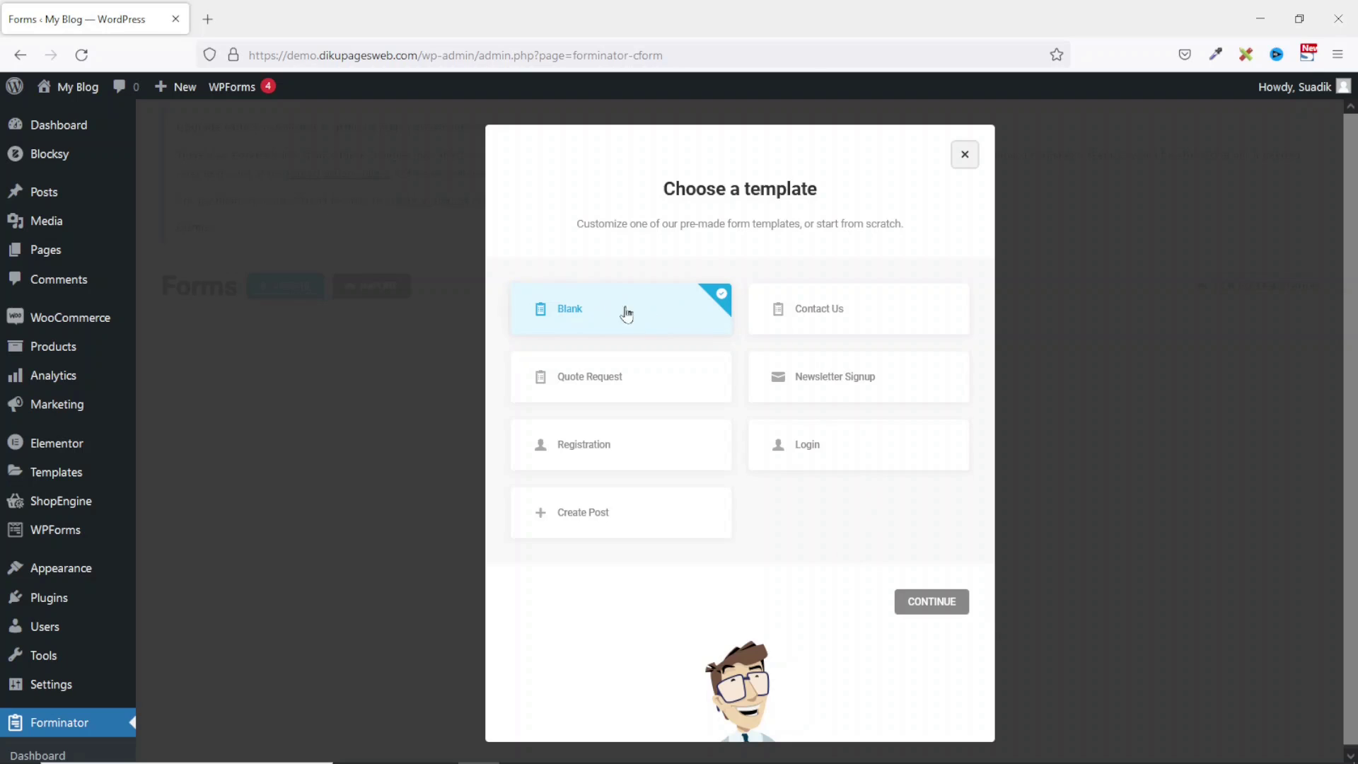
left_click(932, 603)
left_click(716, 407)
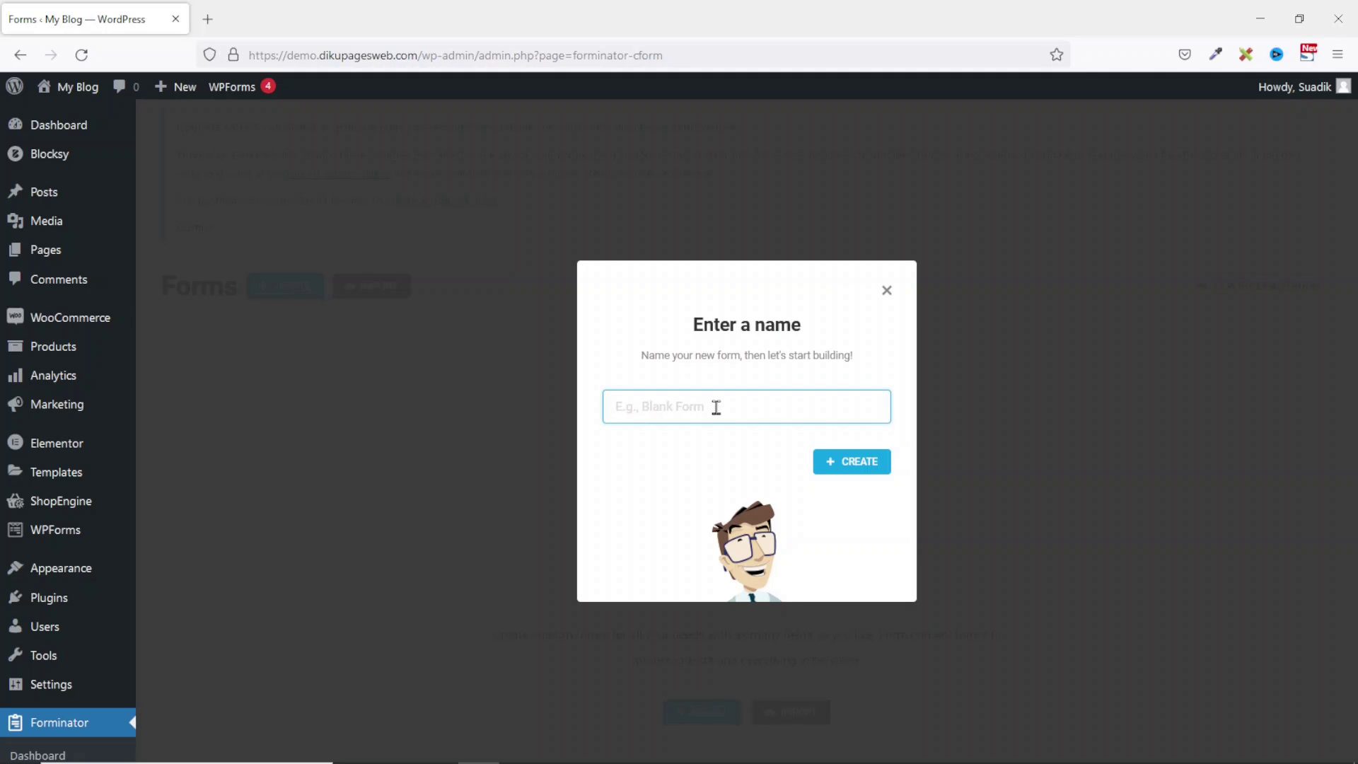
type("Online Registration Form")
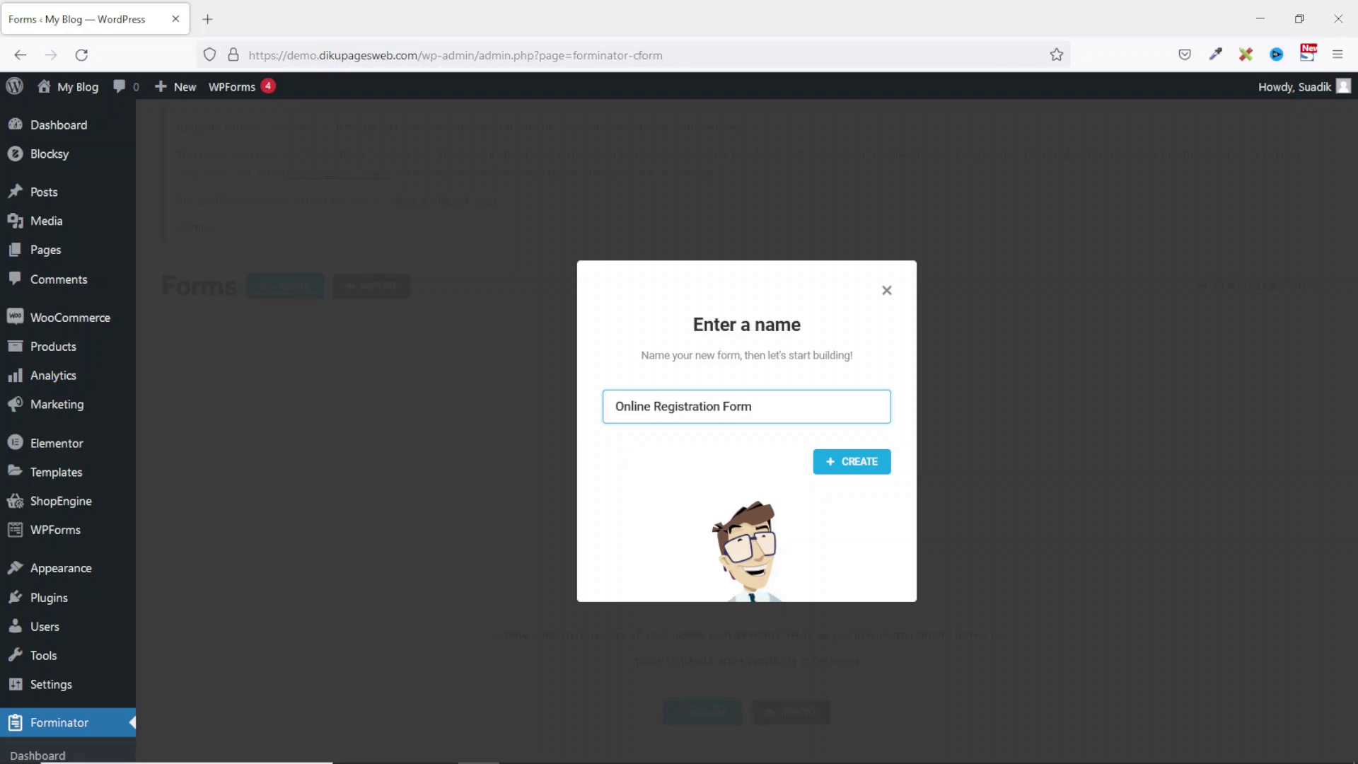
left_click(852, 467)
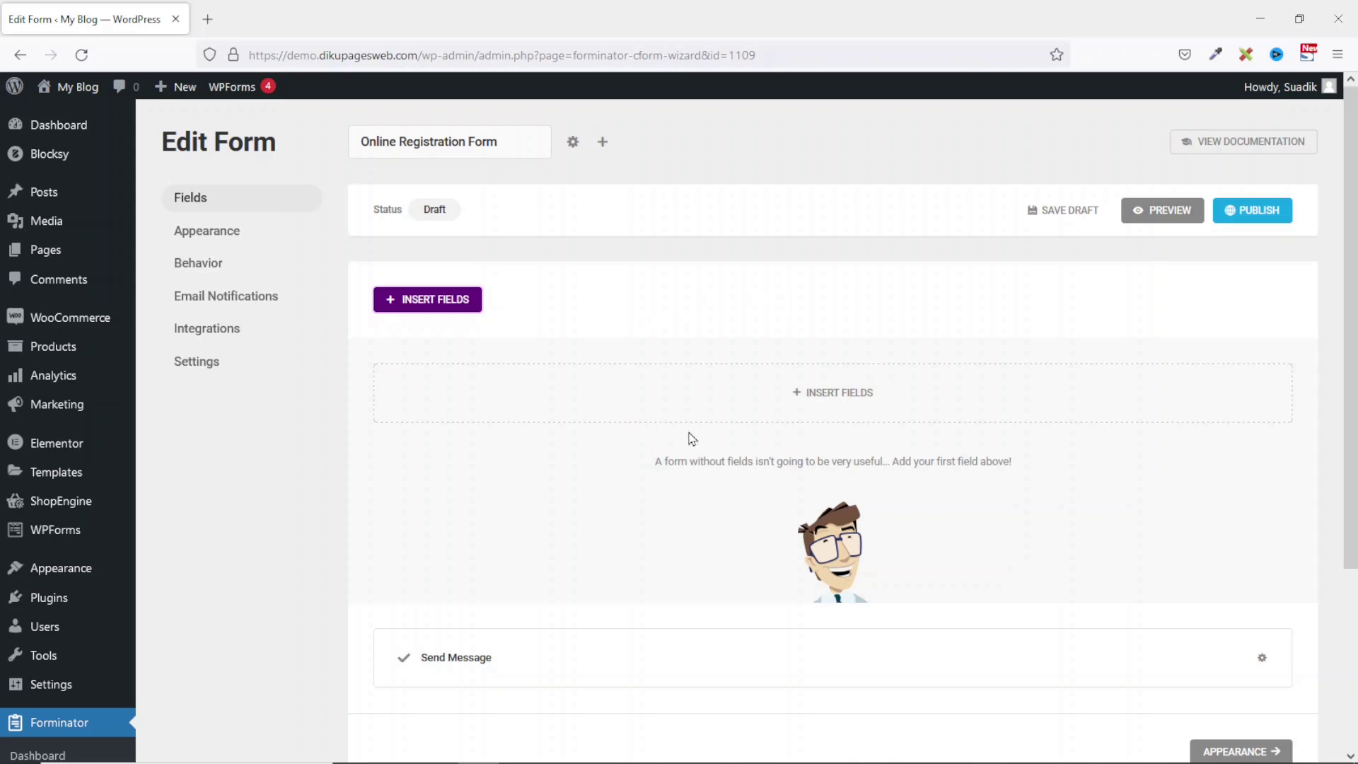
Step: Insert a Name field from the field chooser into the empty form
left_click(447, 300)
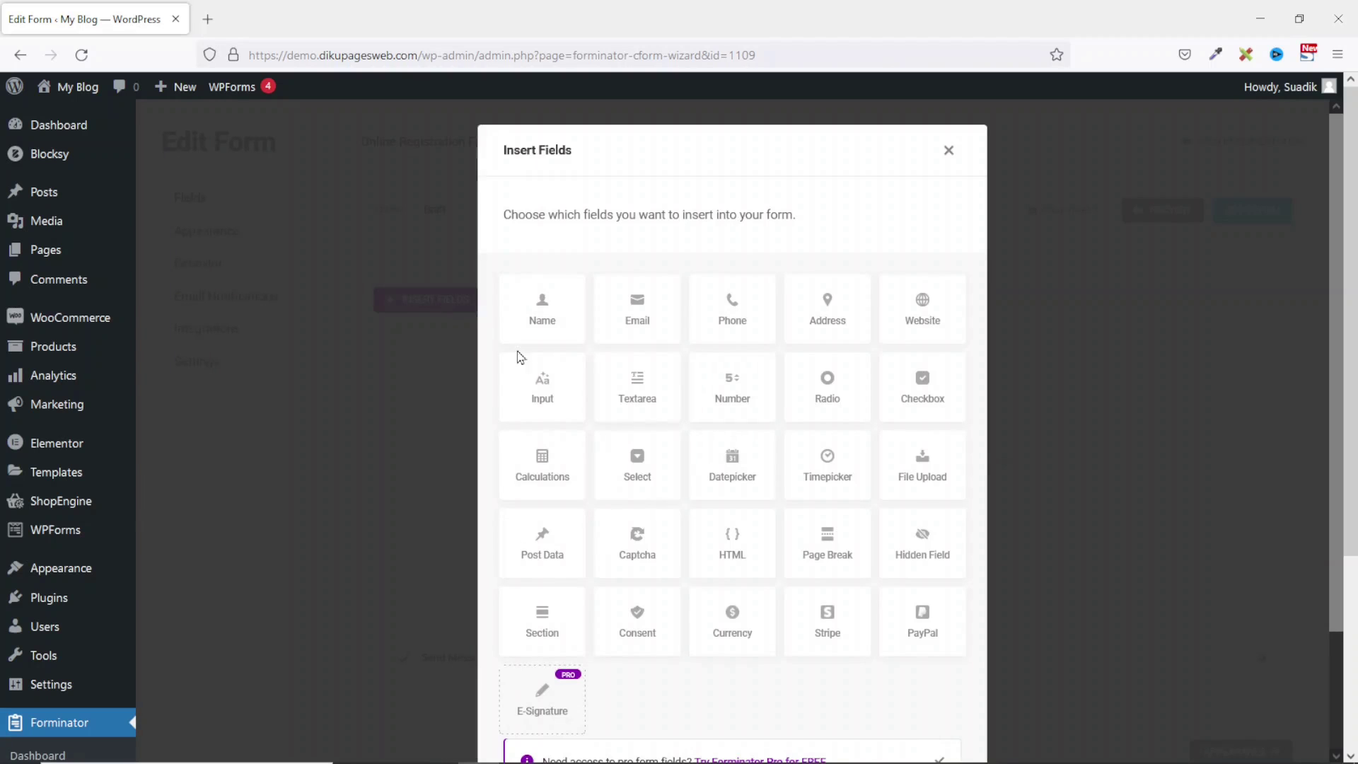
scroll(813, 516, "down", 2)
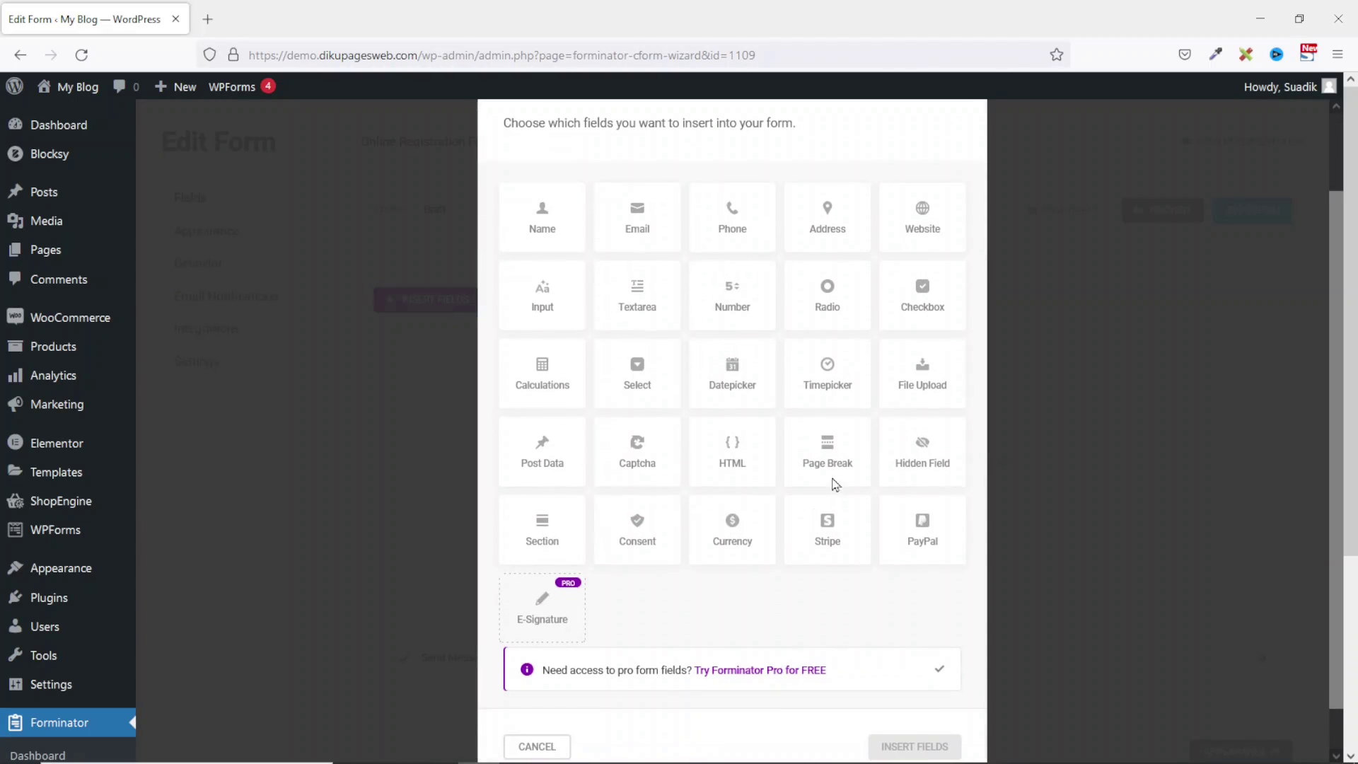
scroll(865, 512, "down", 1)
scroll(866, 511, "up", 3)
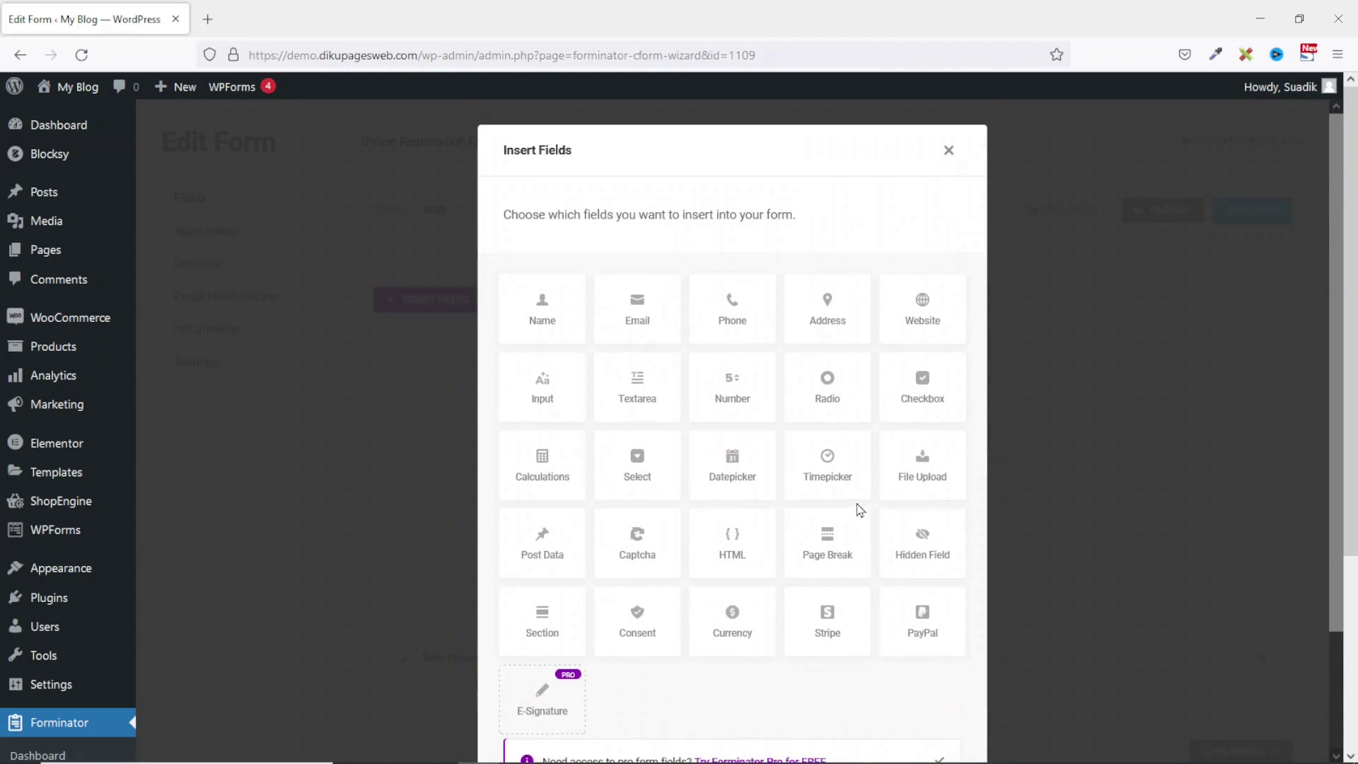
left_click(550, 320)
scroll(930, 524, "down", 3)
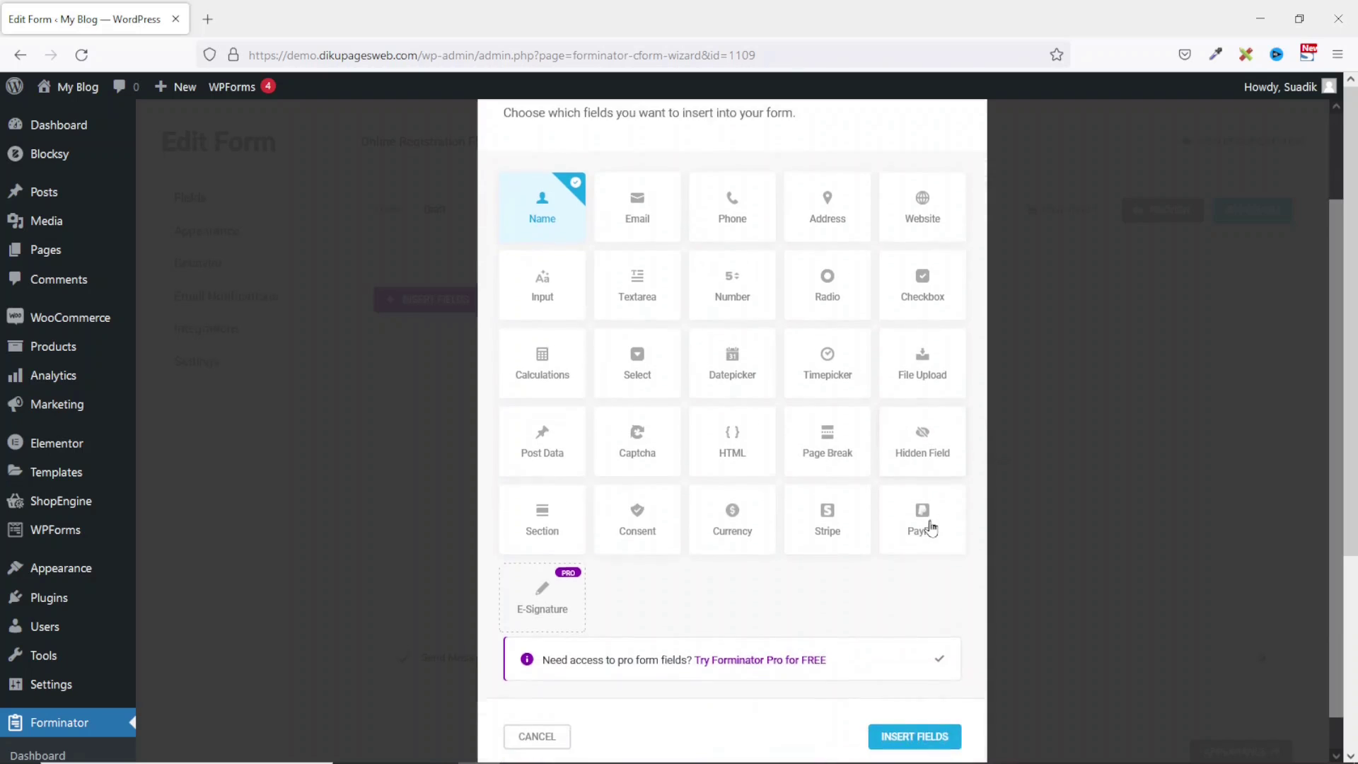
left_click(917, 699)
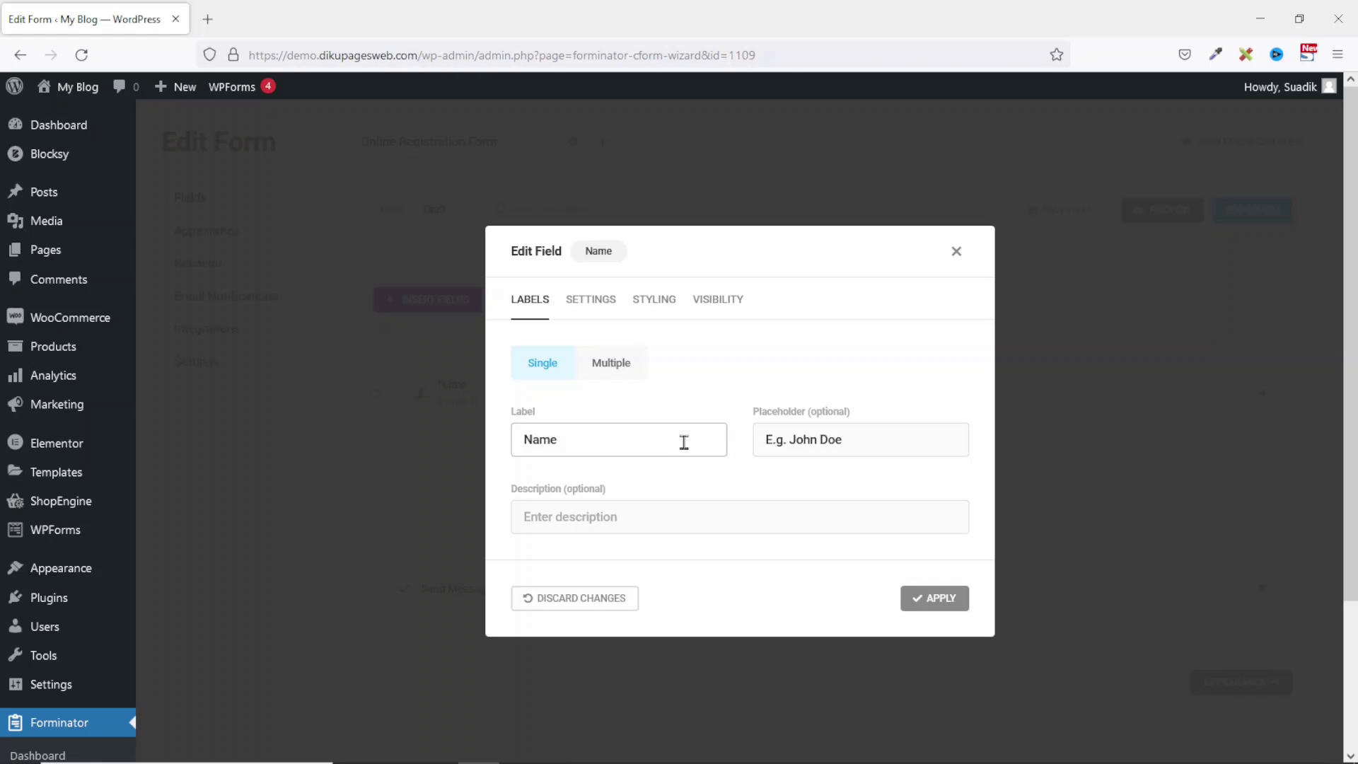
Step: Switch the Name field to multiple parts and review the Prefix (Mr.), First and Middle Name options
left_click(621, 362)
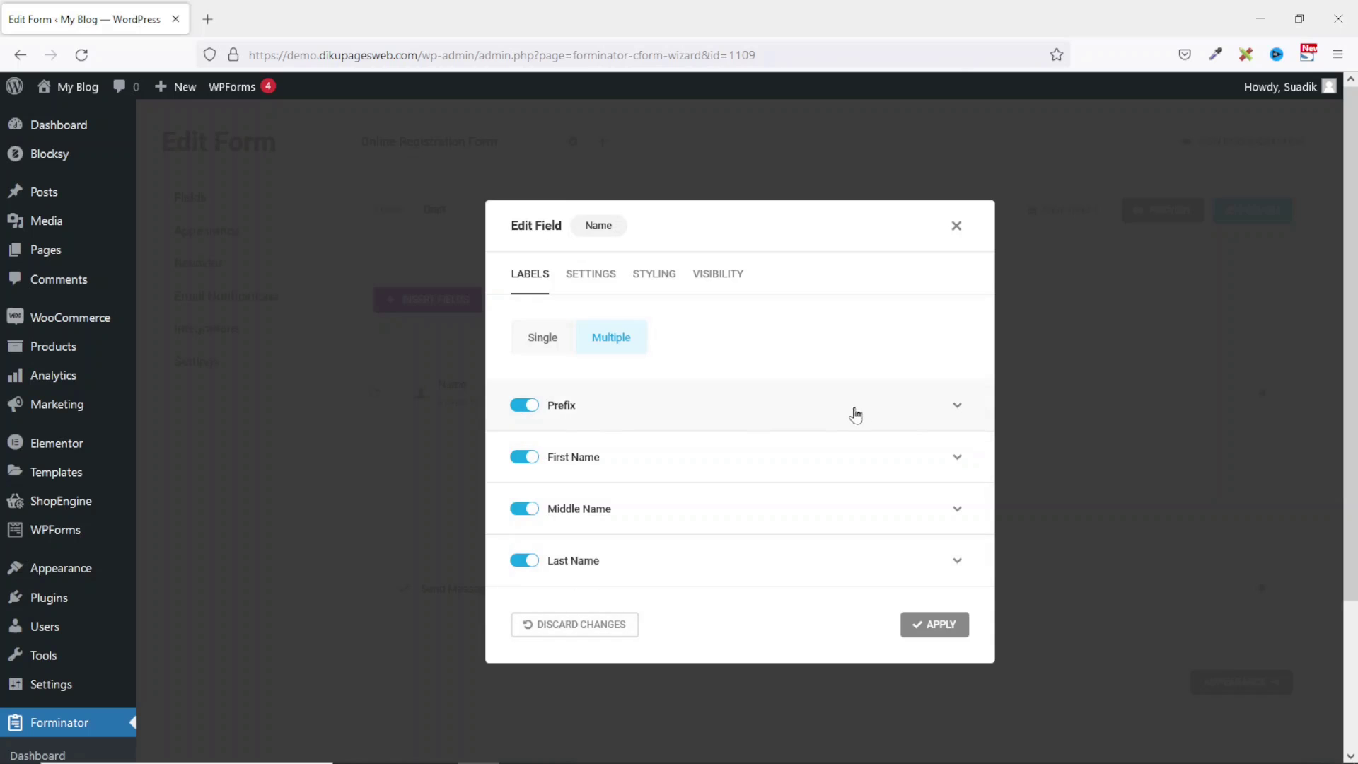
left_click(955, 405)
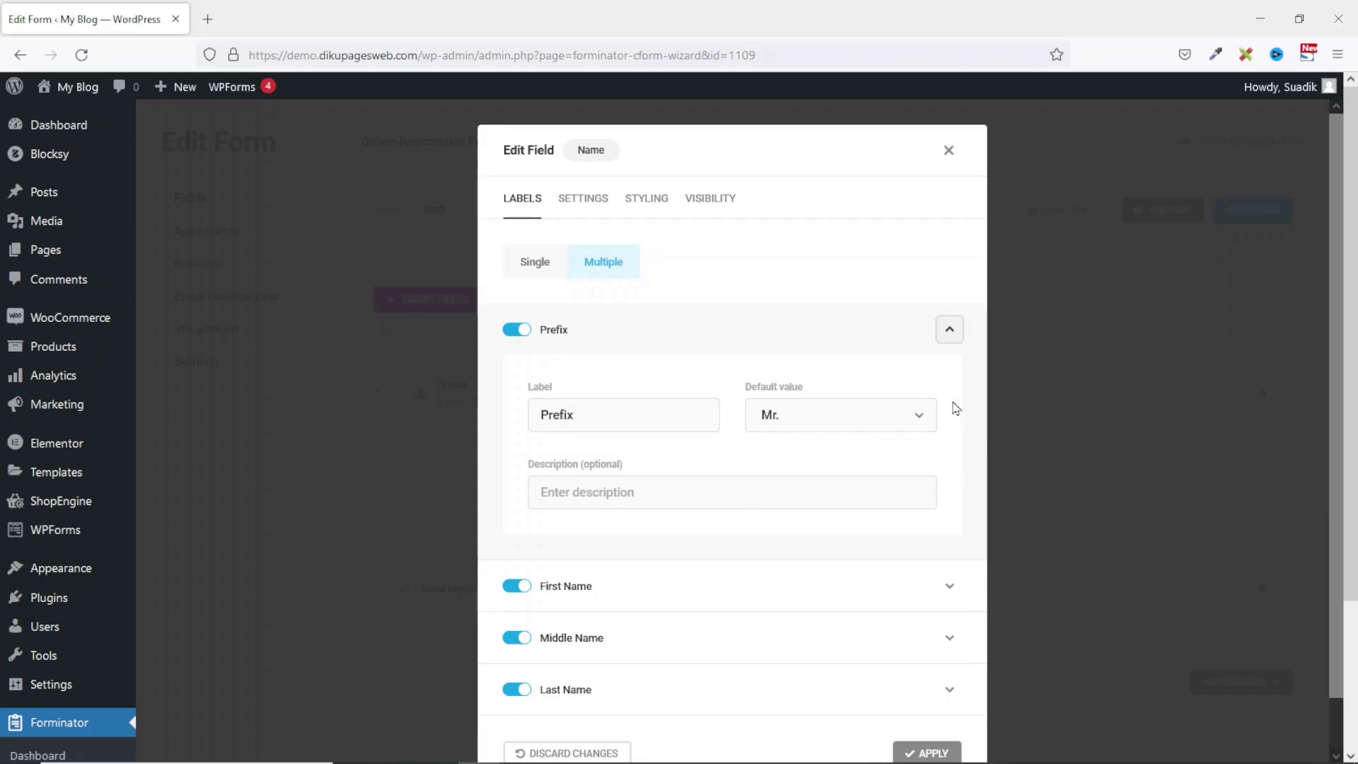
left_click(904, 422)
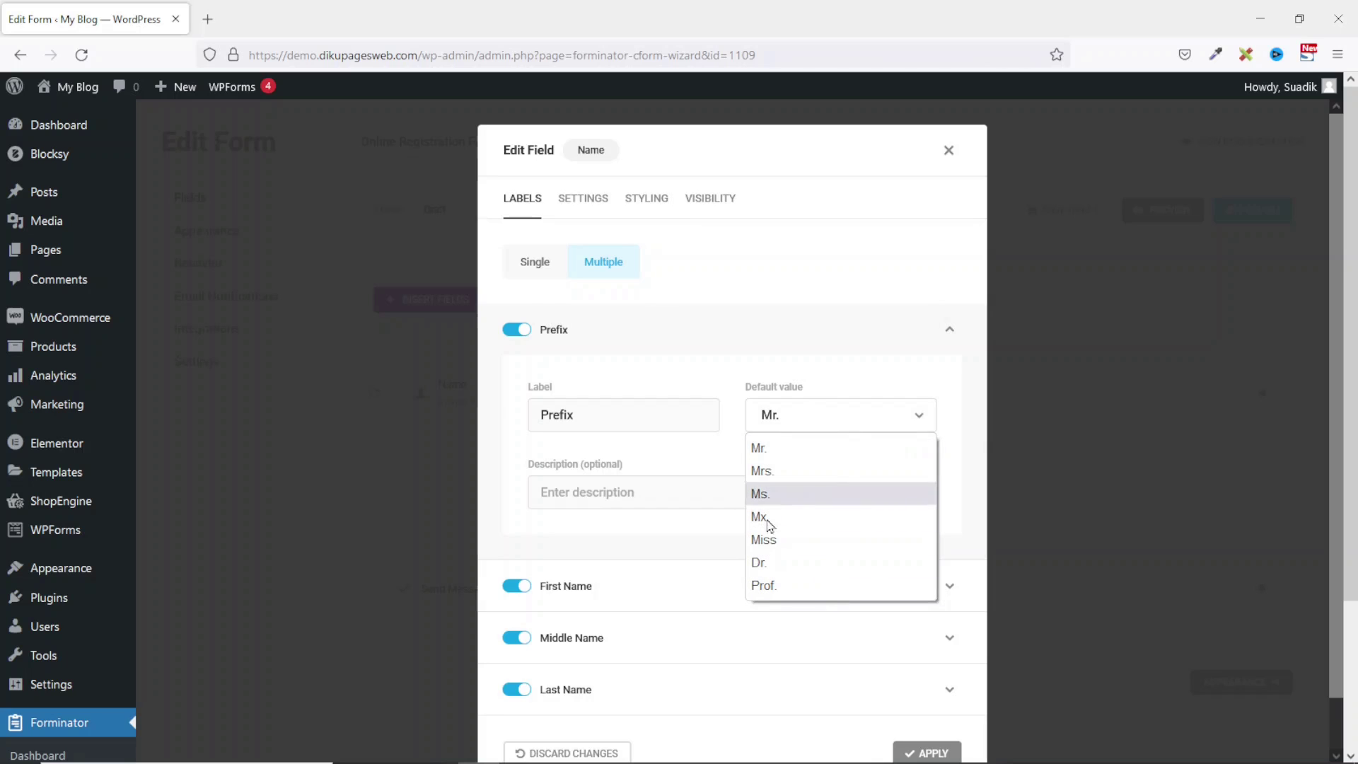
left_click(953, 336)
left_click(951, 331)
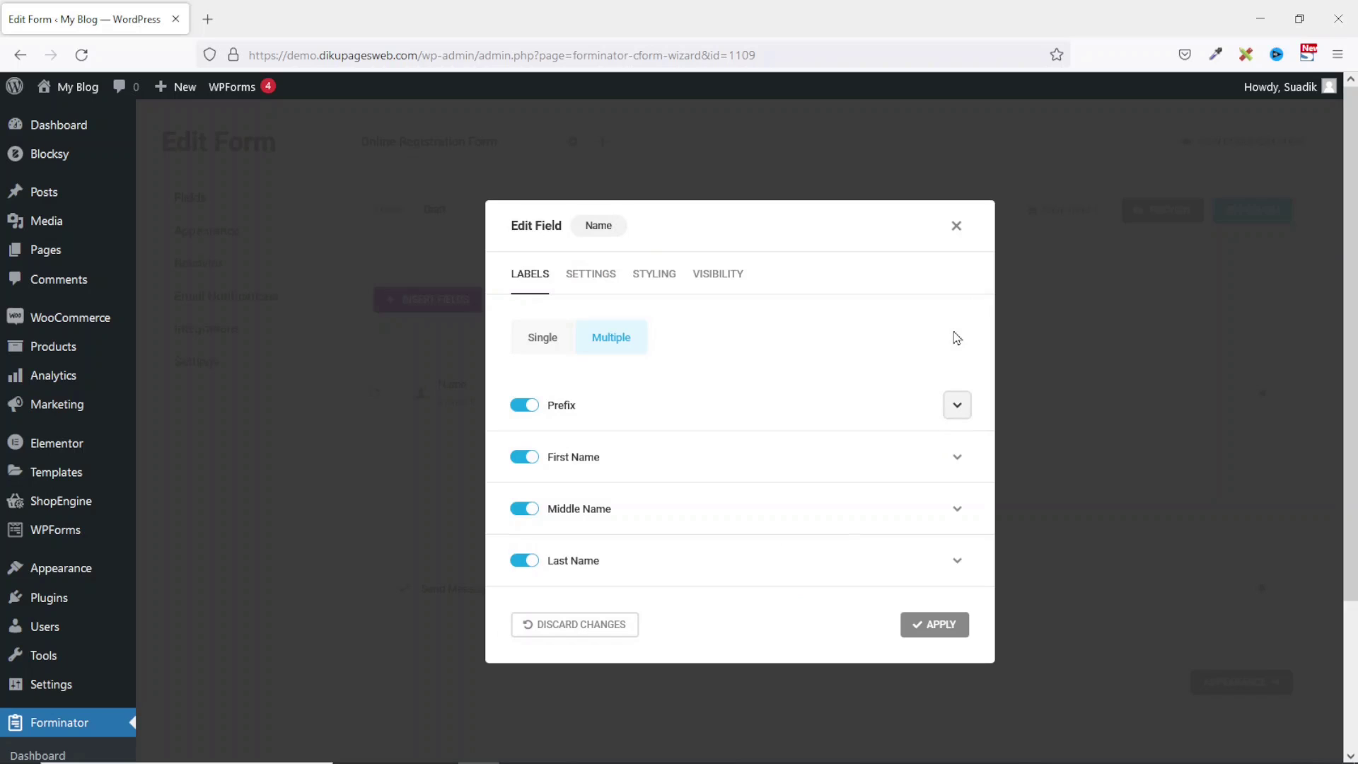
left_click(957, 458)
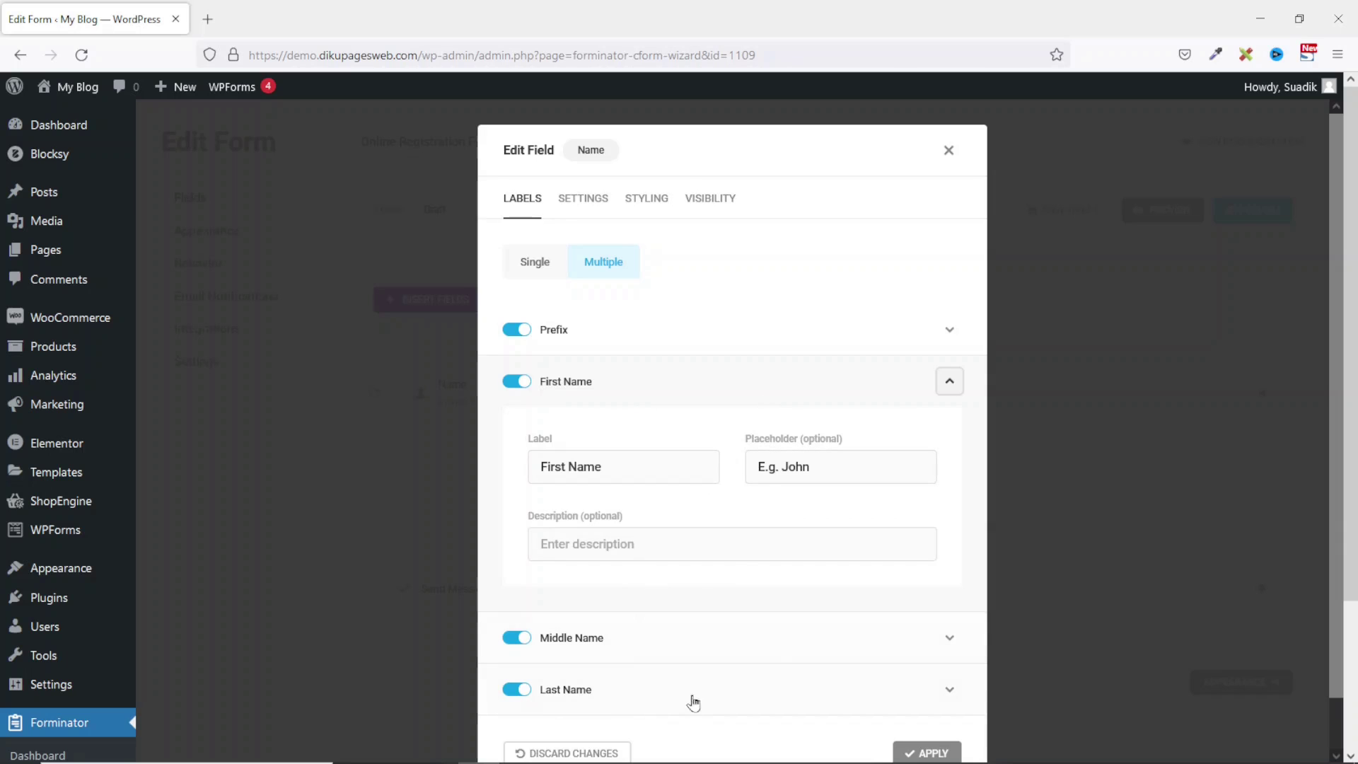
left_click(950, 384)
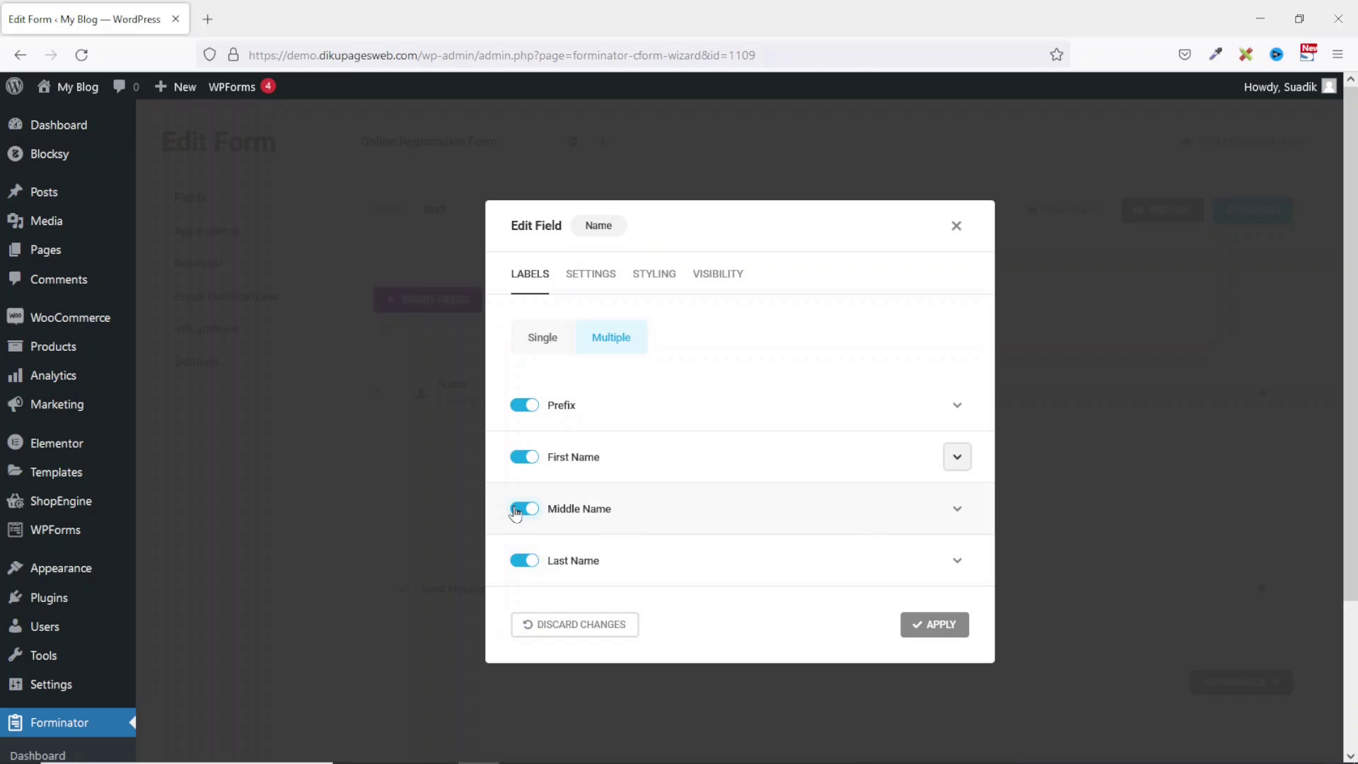
left_click(516, 514)
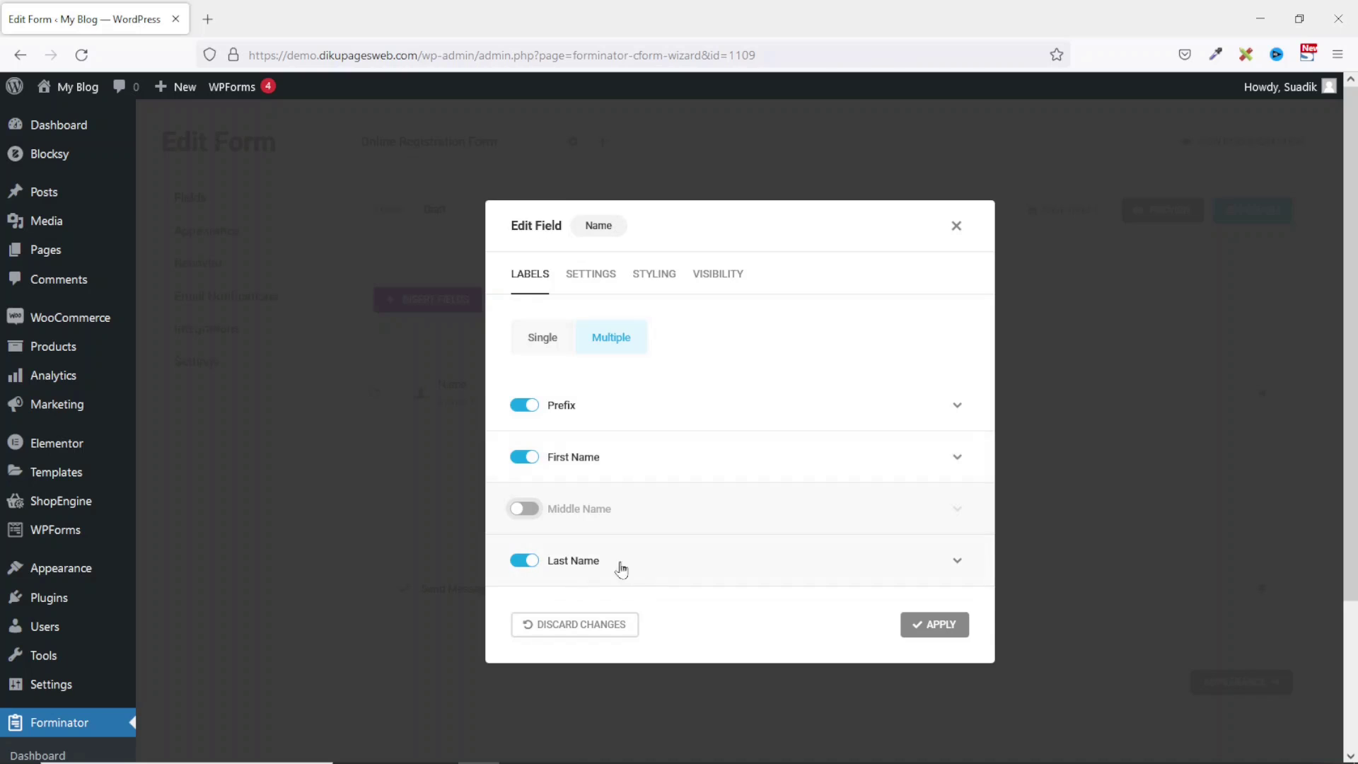
left_click(593, 509)
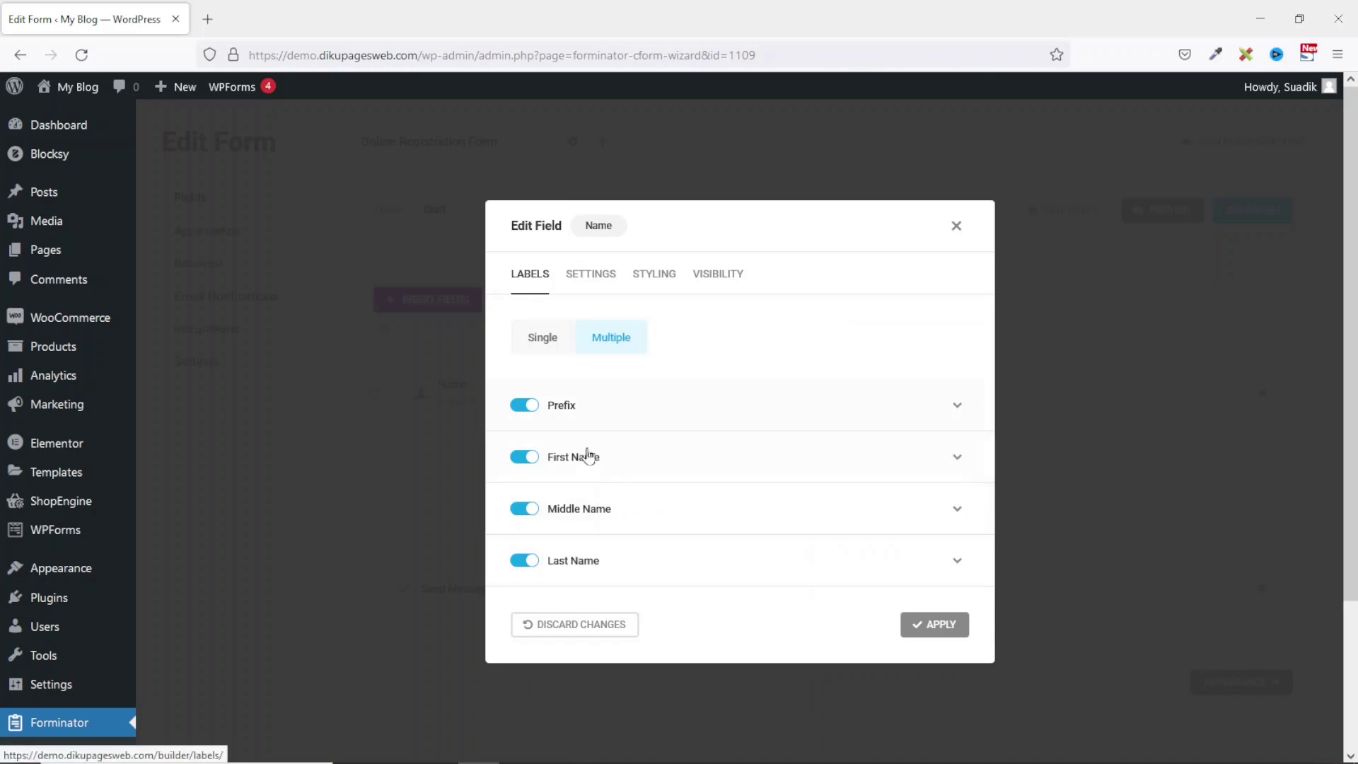
Step: Review the pre-populate settings, then set the Name field to a Single input
left_click(594, 274)
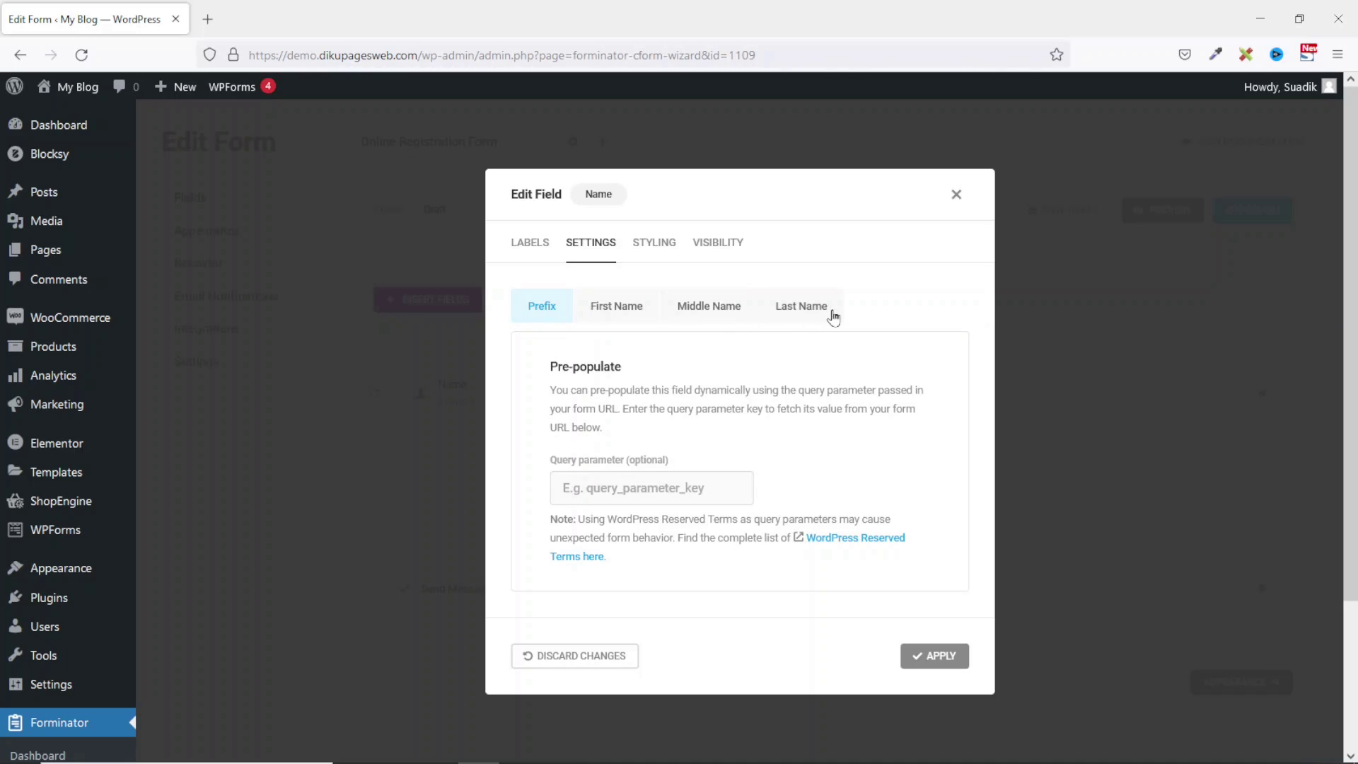
left_click(613, 312)
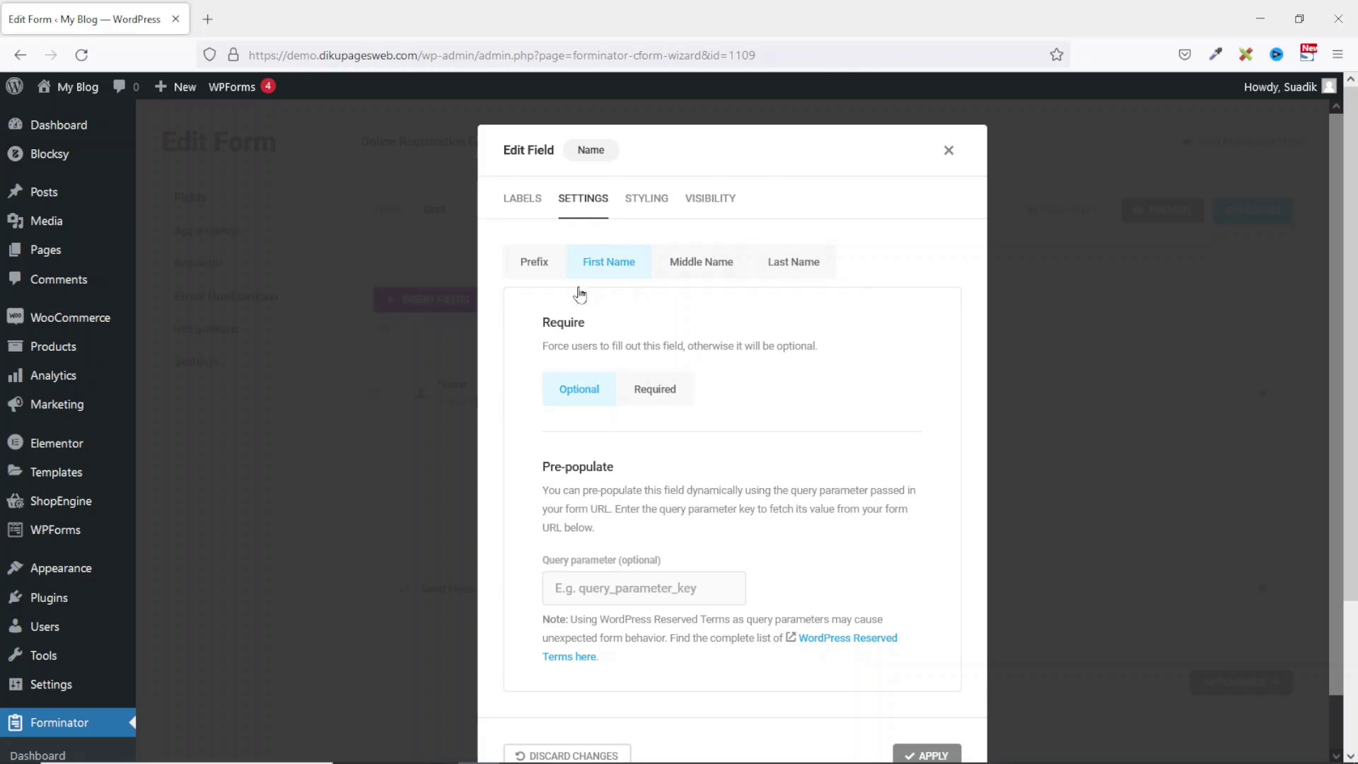
left_click(524, 203)
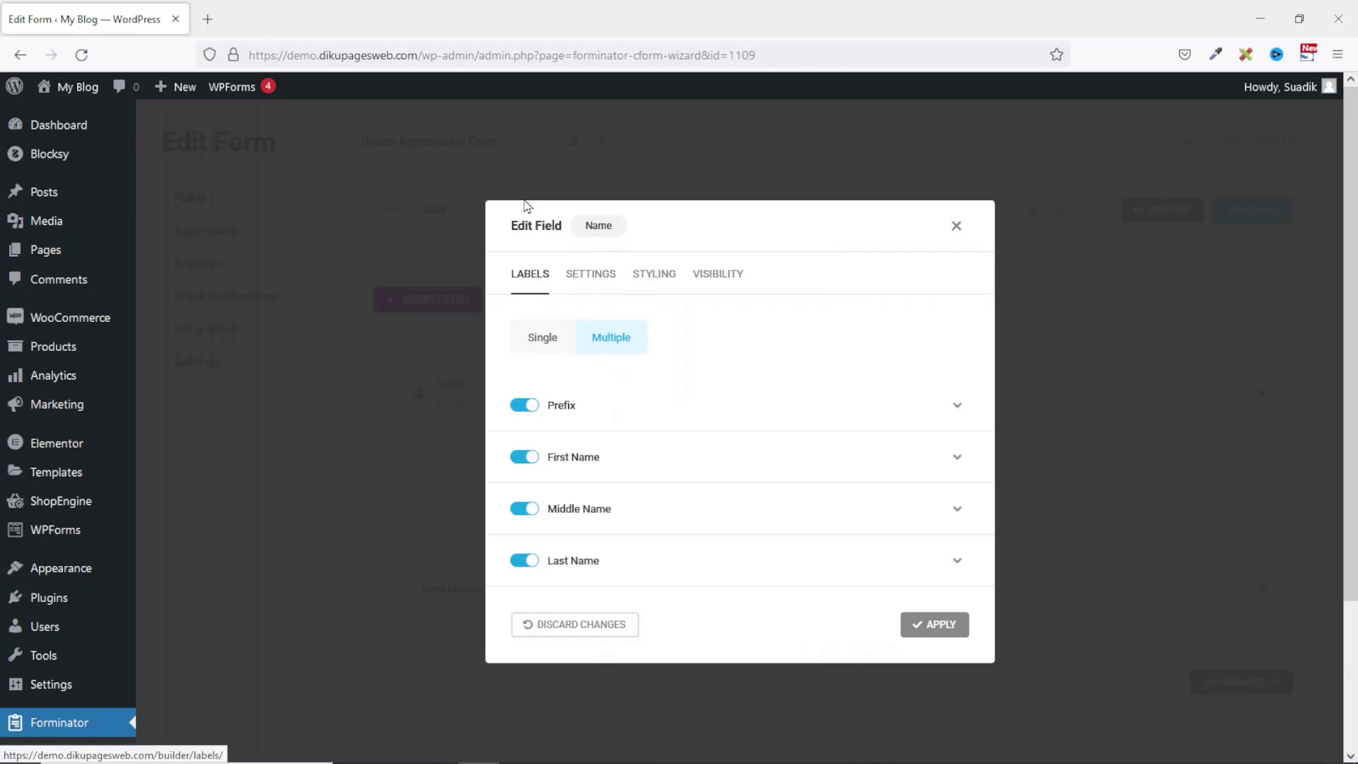
left_click(534, 337)
left_click(579, 442)
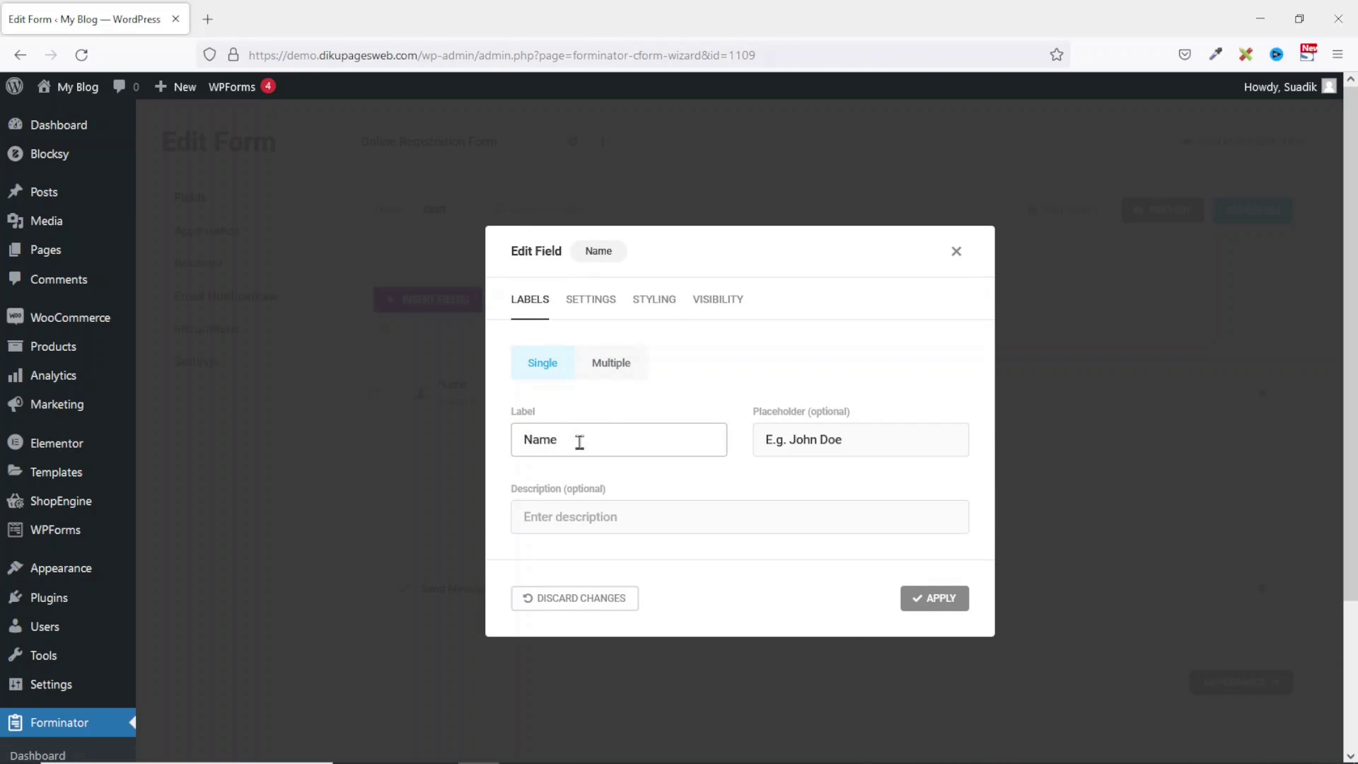
Step: Relabel the field 'Full Name' and shorten its placeholder to 'John Doe'
left_click(522, 441)
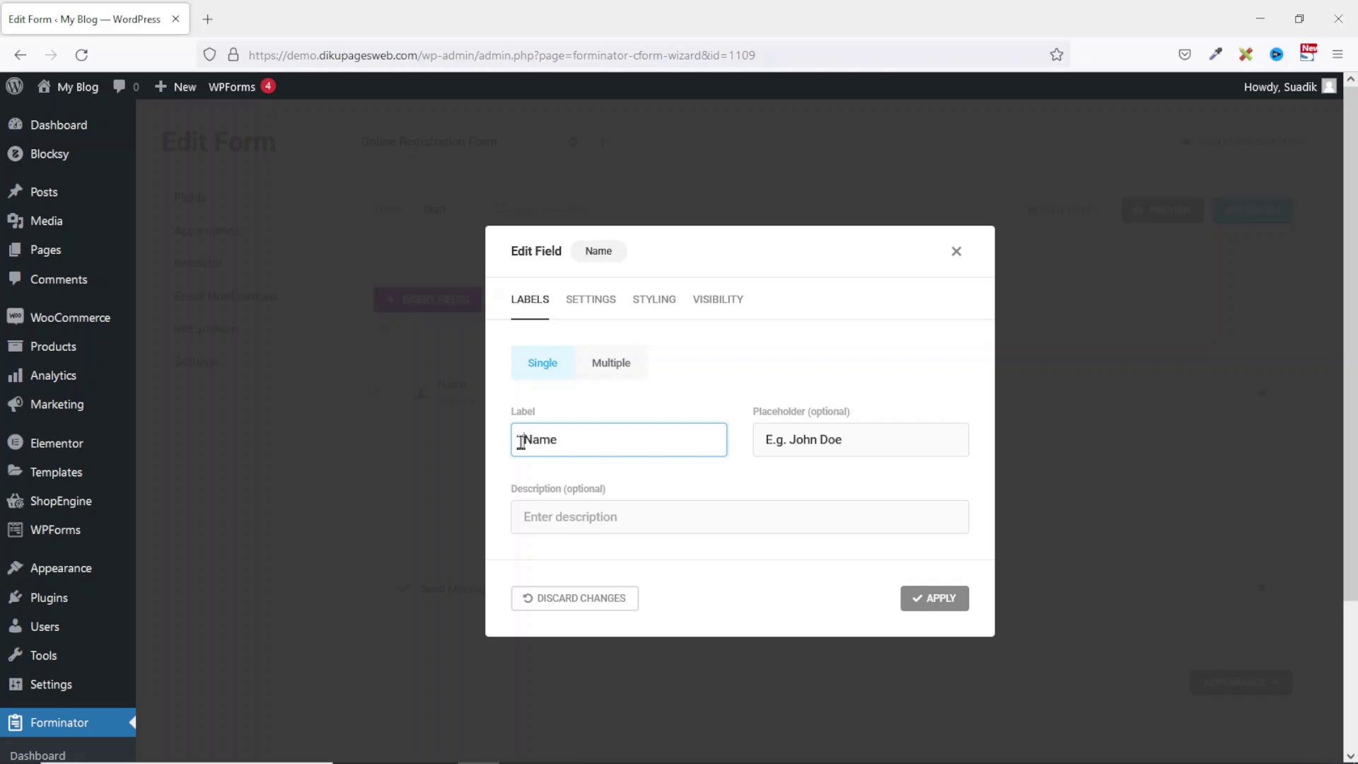
type("Full")
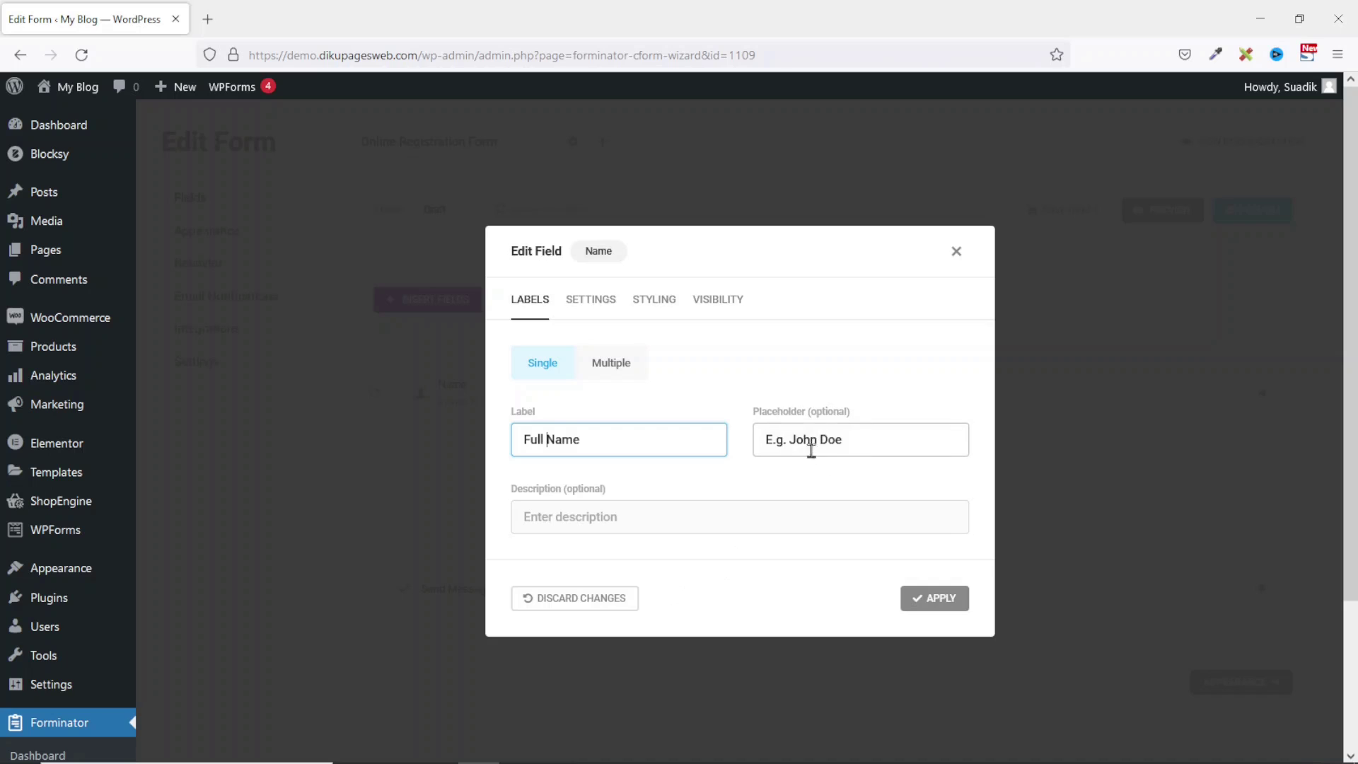
left_click_drag(790, 439, 731, 443)
key("BackSpace")
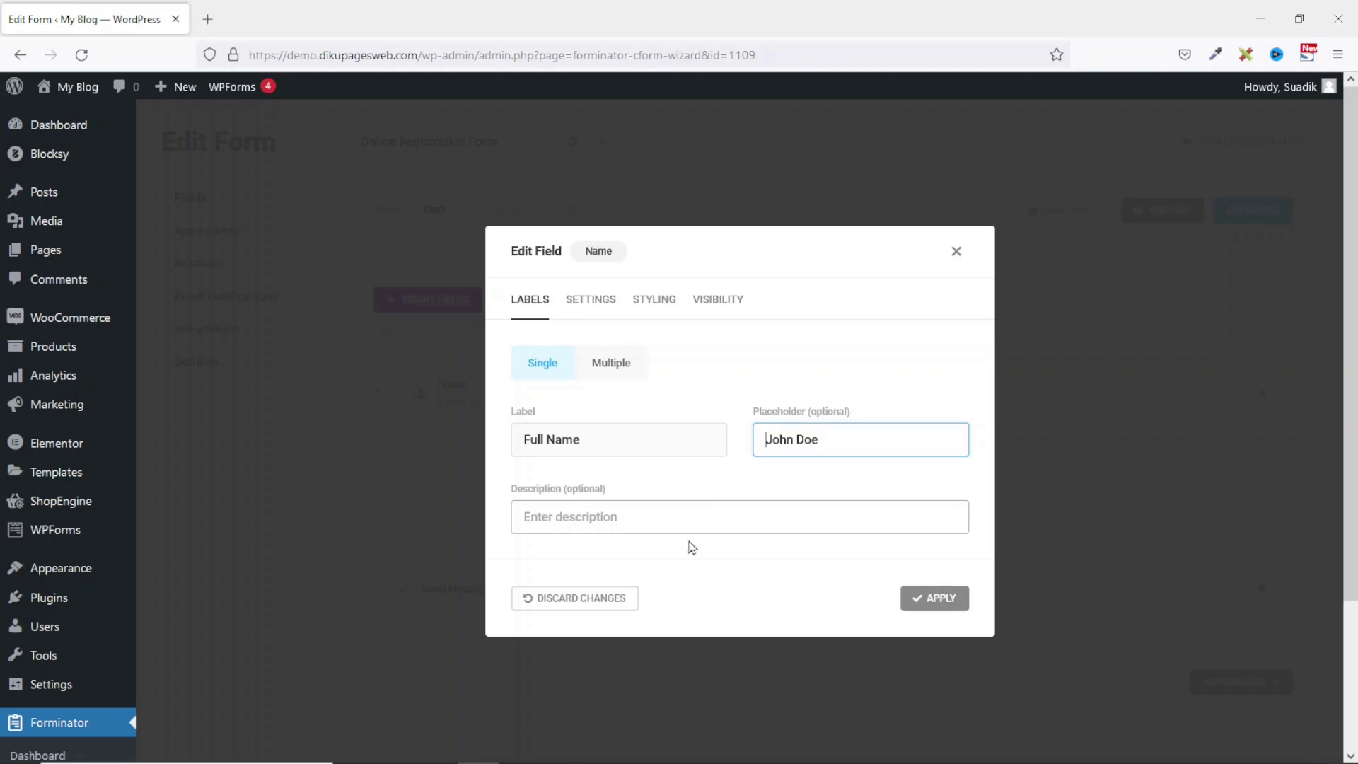
left_click(589, 298)
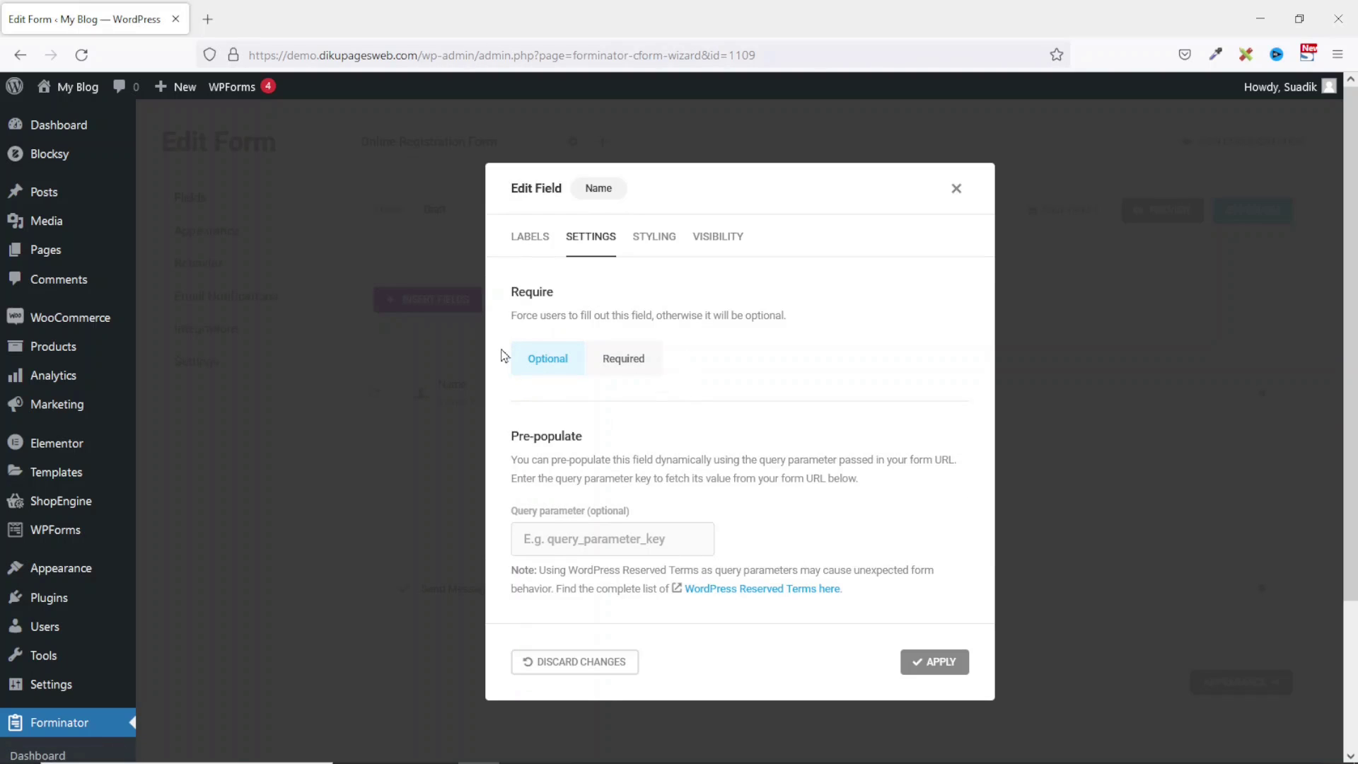
Step: Mark Full Name as required with the error 'Name is required.' and apply
left_click(631, 362)
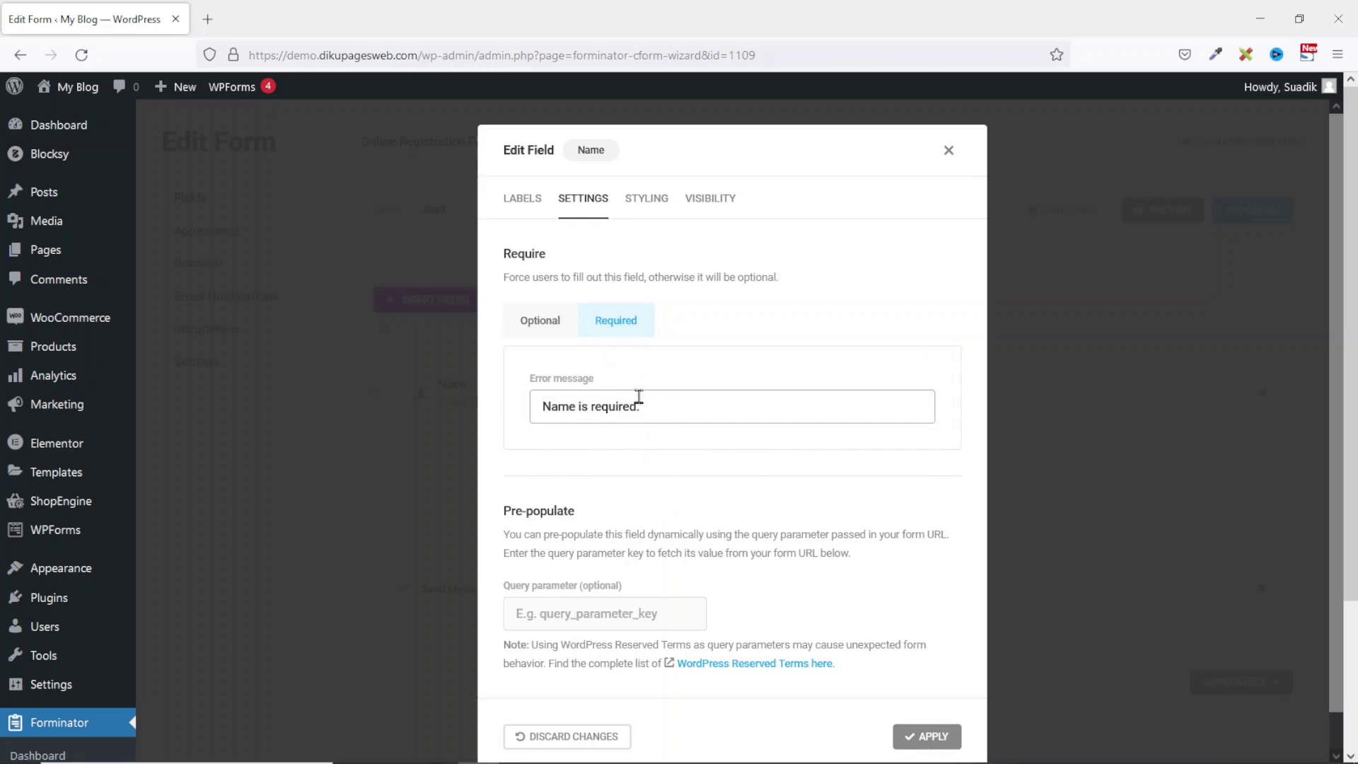
left_click_drag(536, 408, 705, 407)
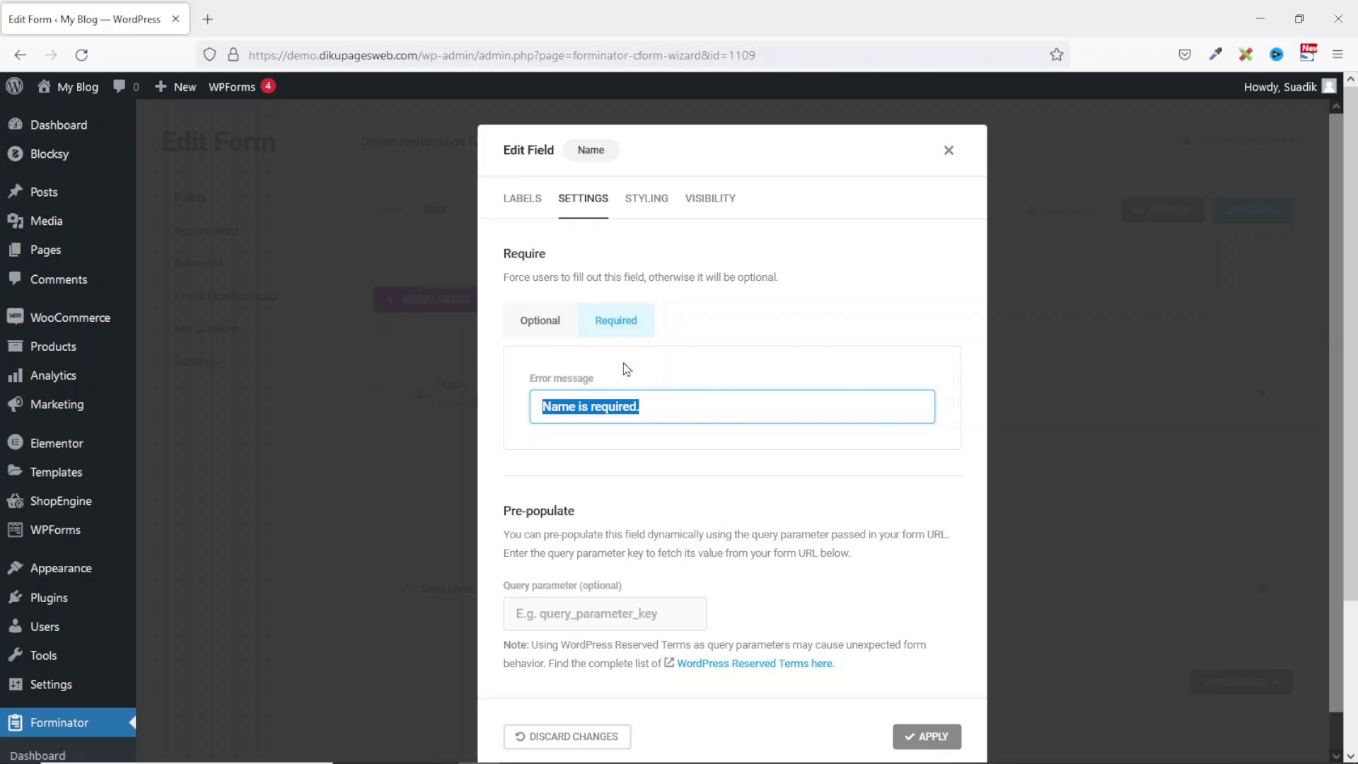
left_click(930, 738)
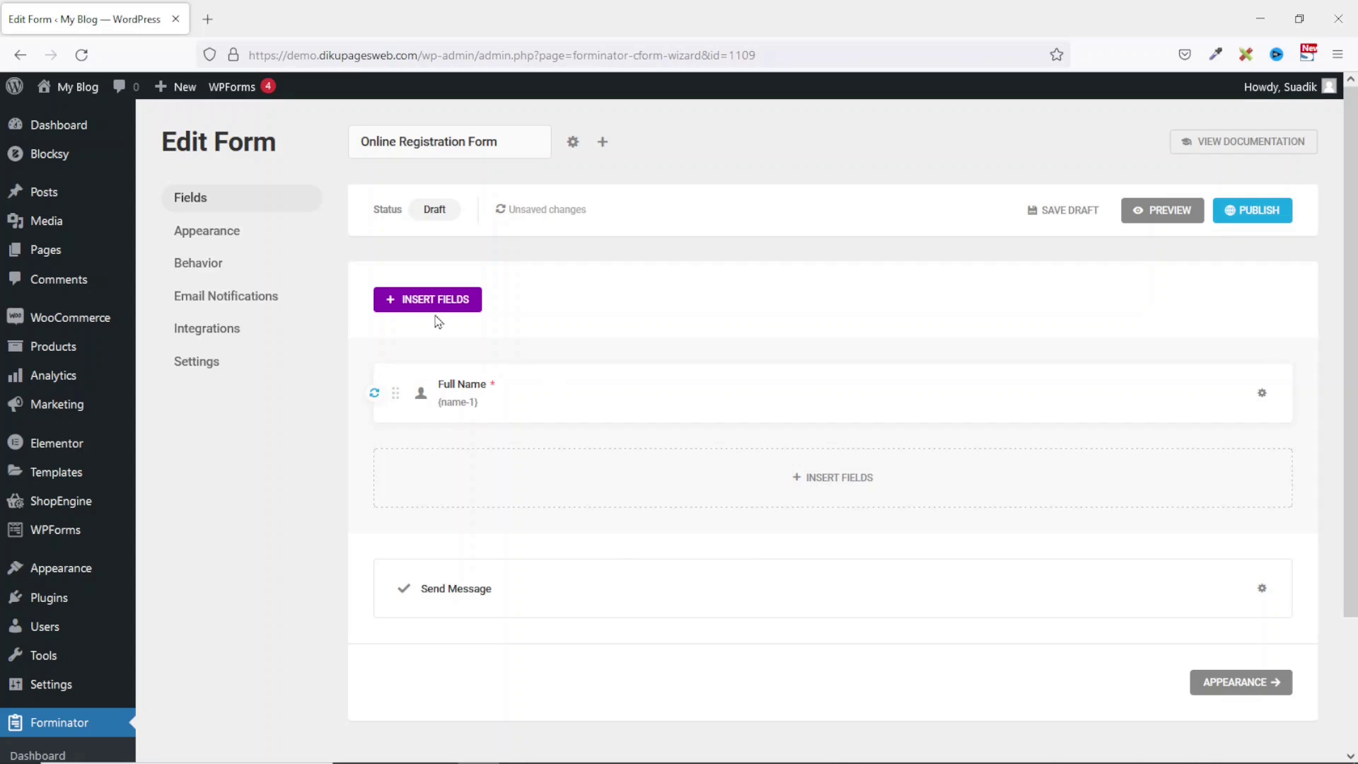
Step: Open the field chooser and select the Datepicker field
left_click(832, 485)
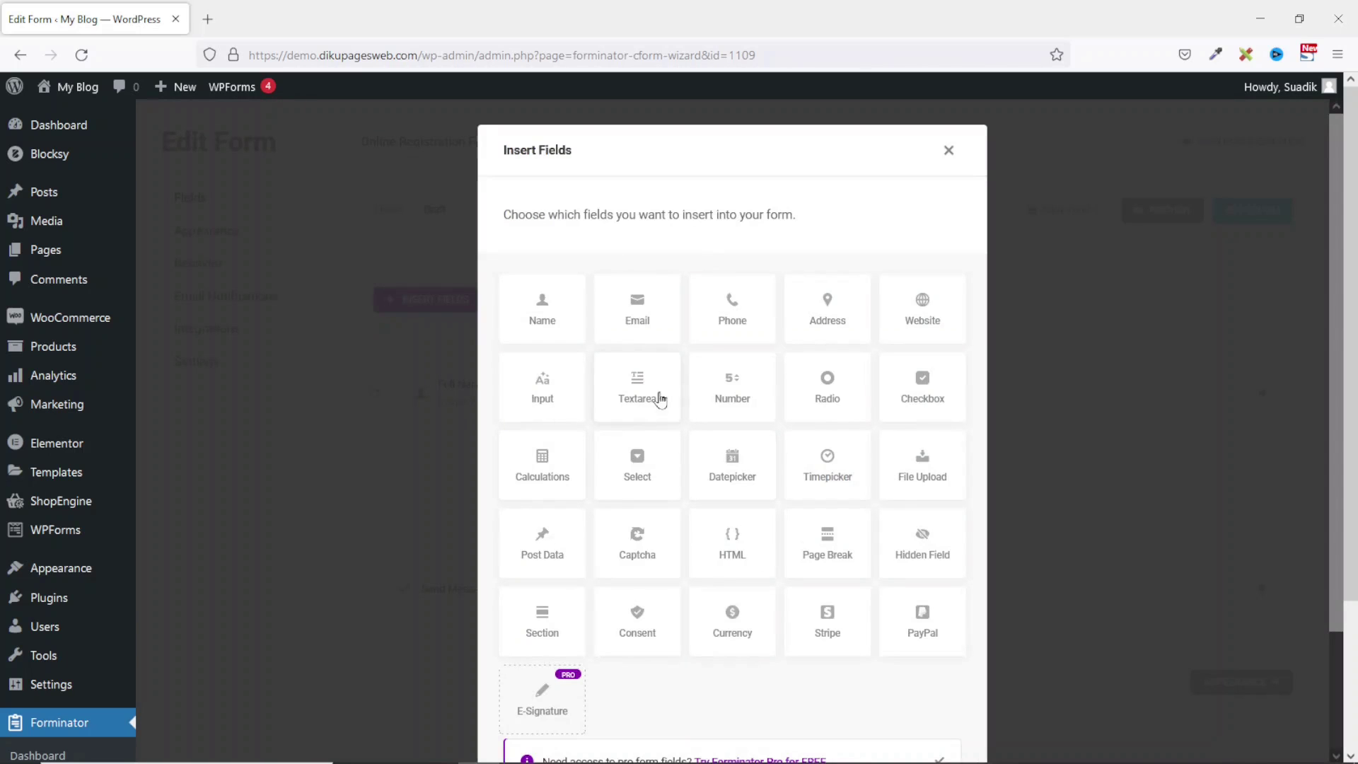
left_click(734, 472)
scroll(808, 488, "down", 3)
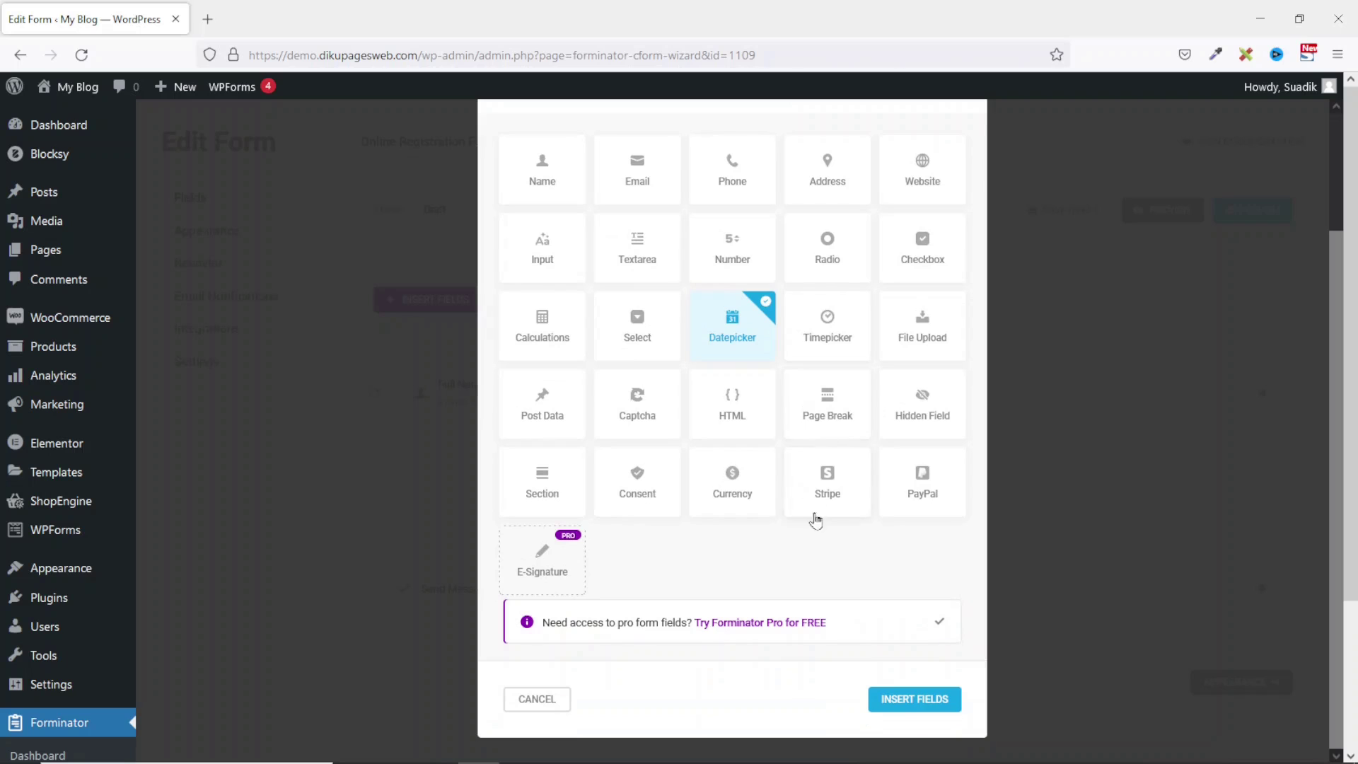
Step: Insert the Datepicker with the Dropdowns type and label it 'Date of Birth'
left_click(916, 699)
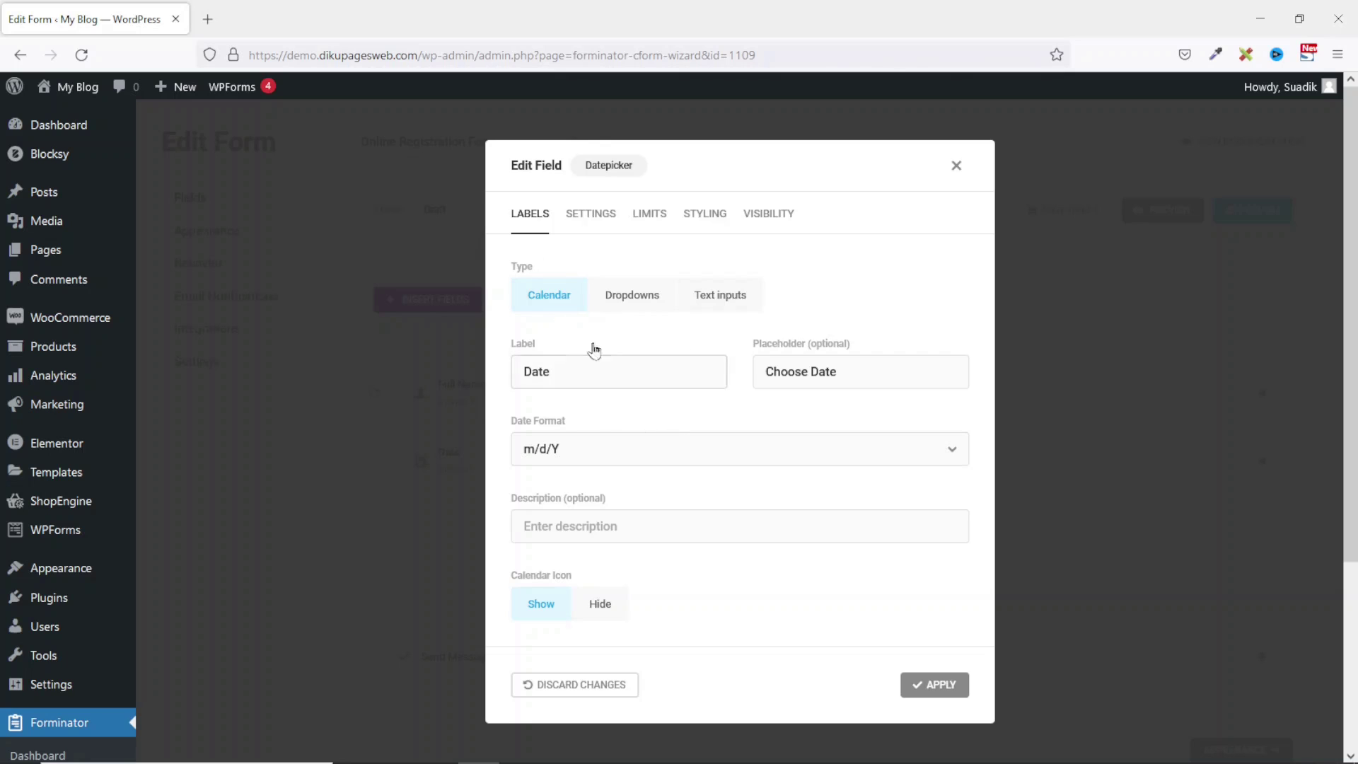
left_click(630, 295)
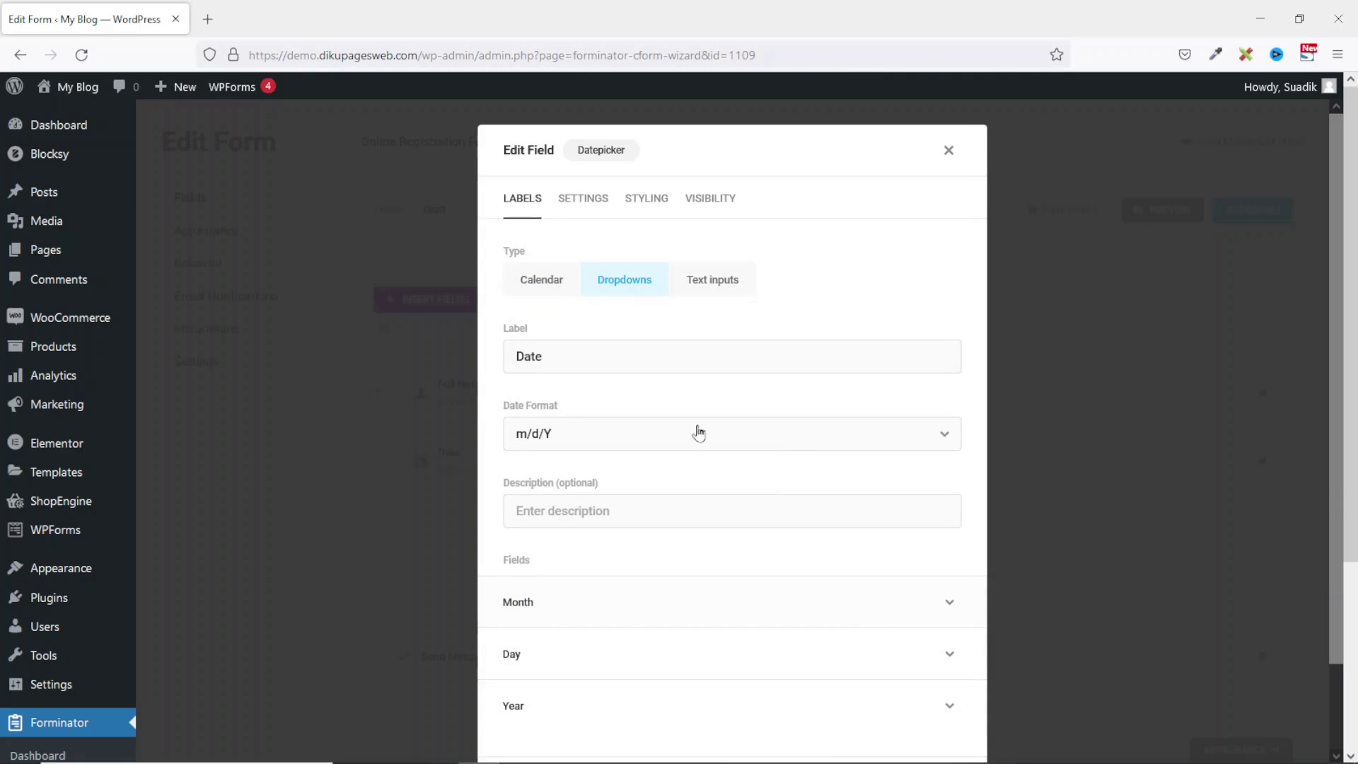
left_click(712, 287)
left_click(619, 282)
left_click(566, 356)
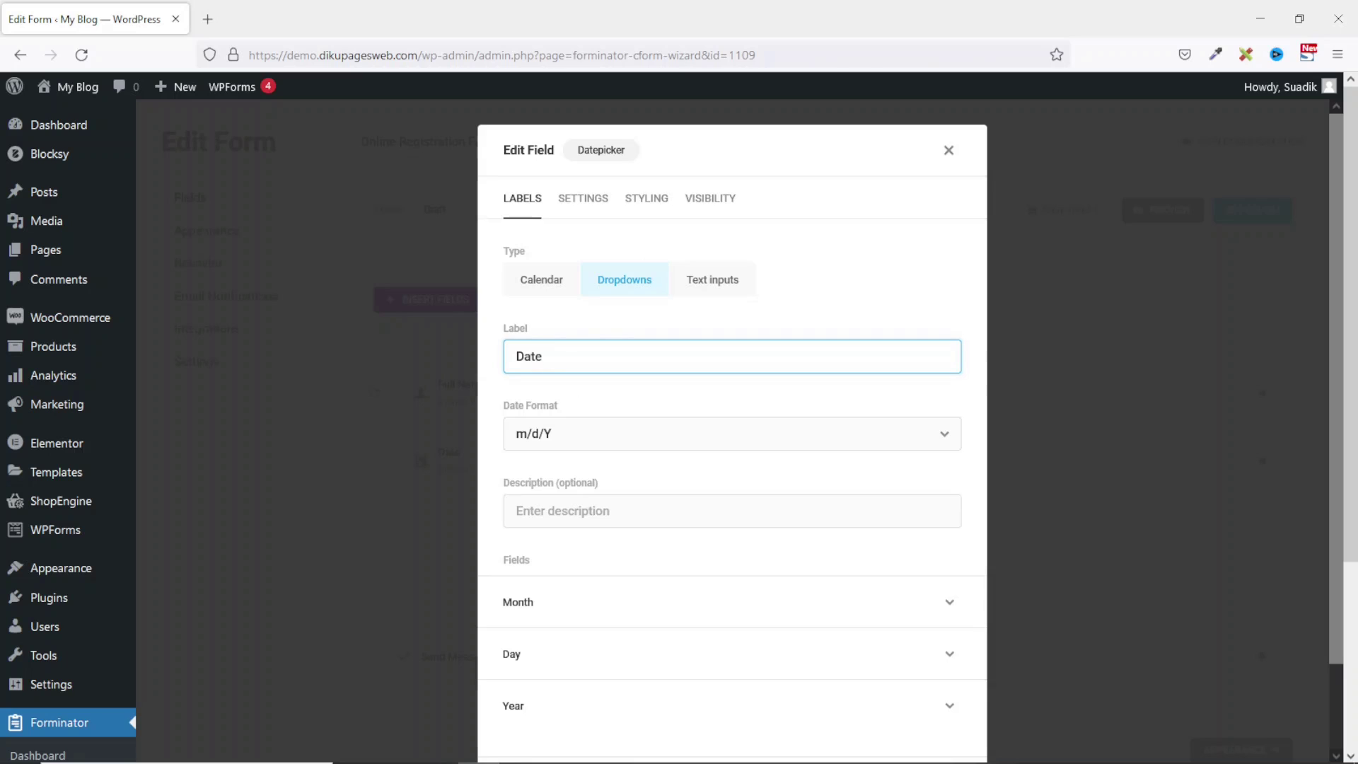
type("of Bior")
key("BackSpace")
key("BackSpace")
type("rth")
Step: Give Date of Birth the d-m-Y format, make it required, and apply
left_click(590, 439)
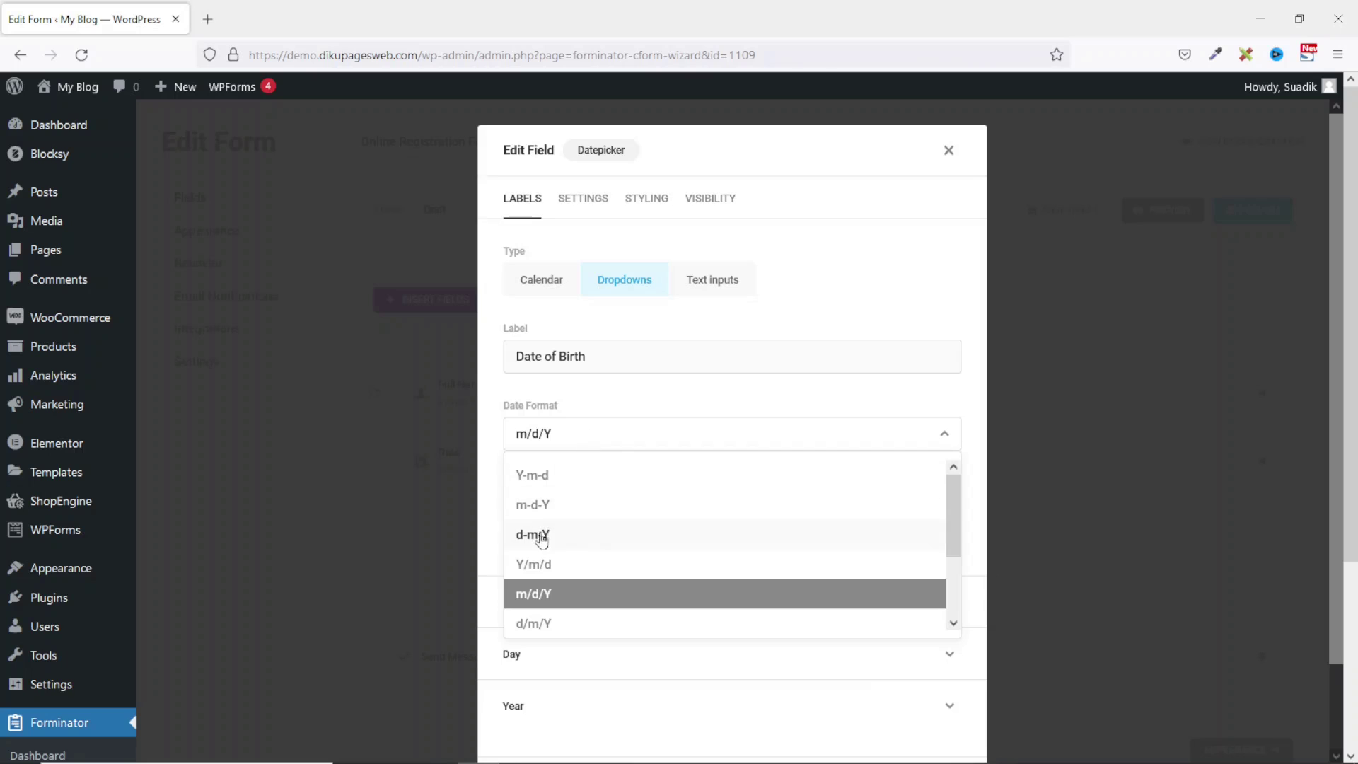
left_click(571, 539)
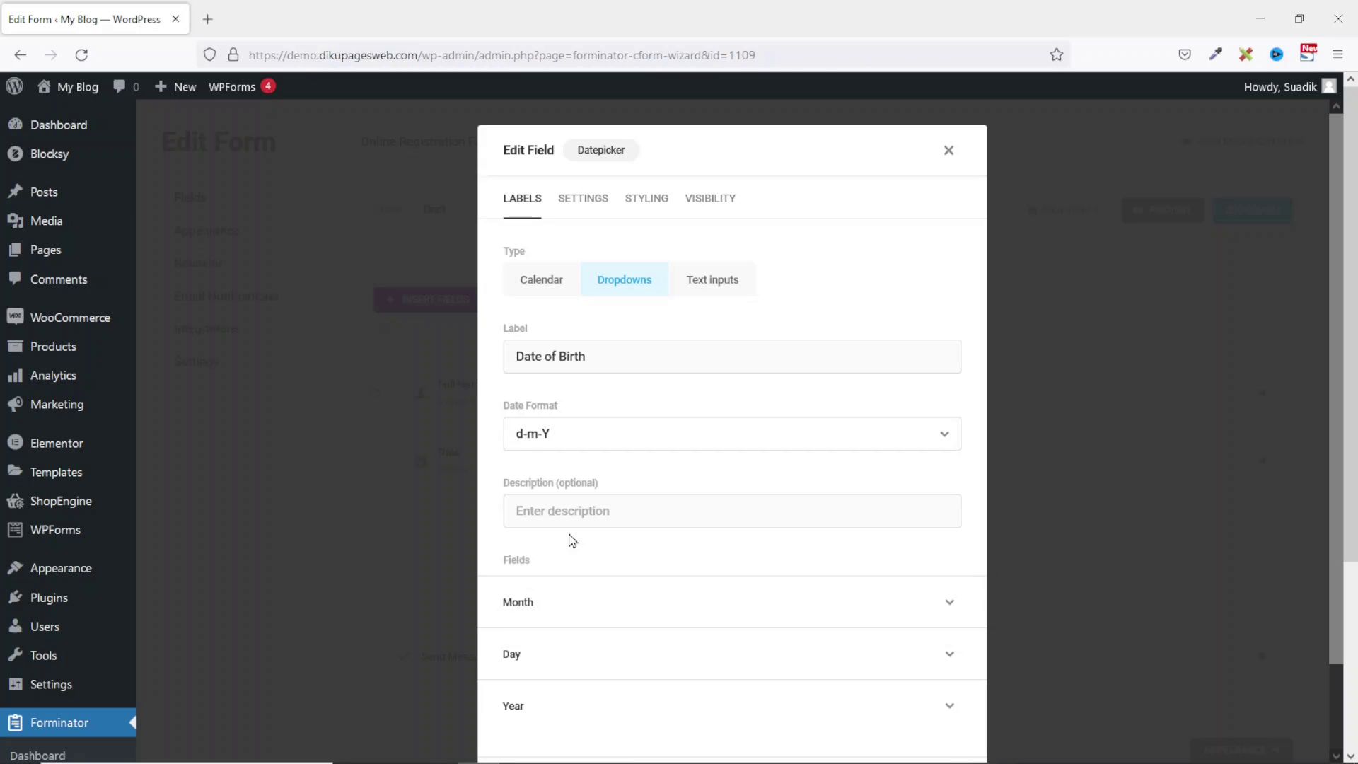
left_click(618, 510)
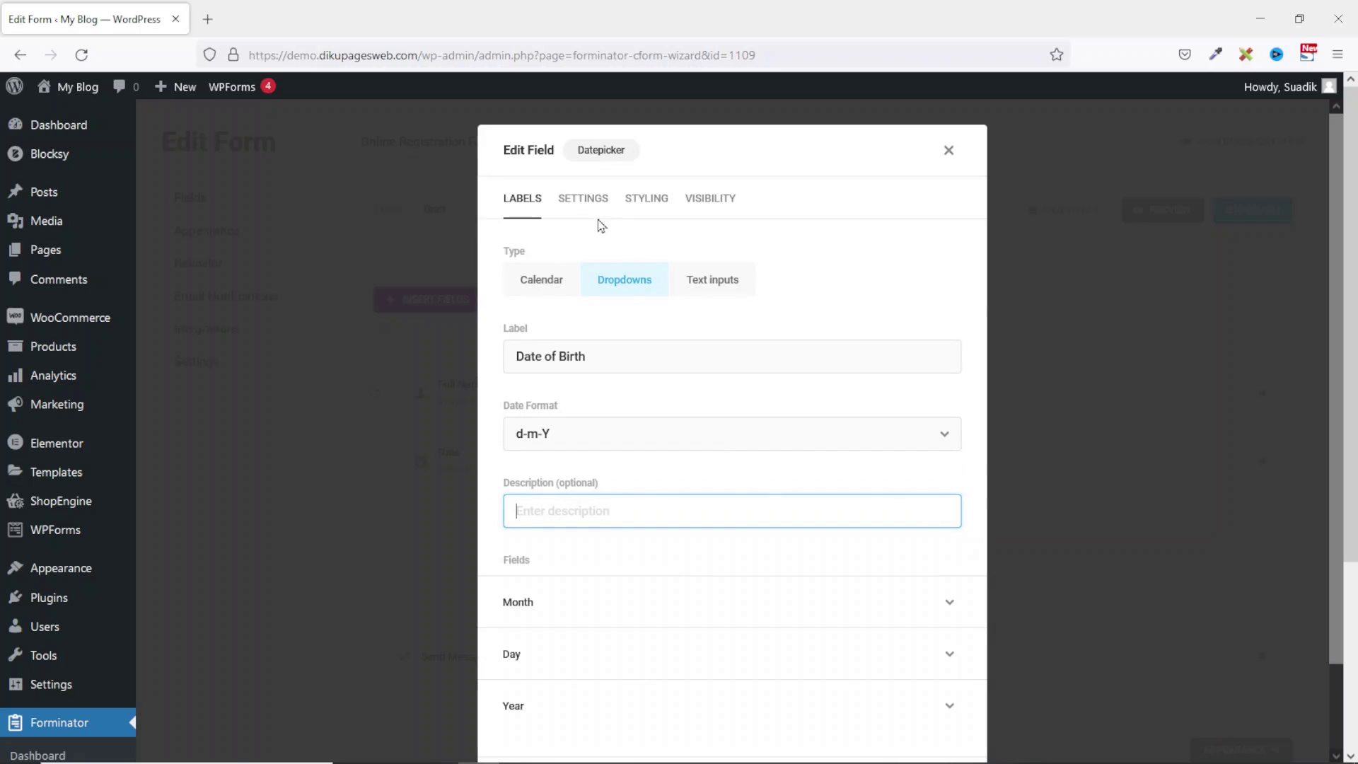
left_click(583, 201)
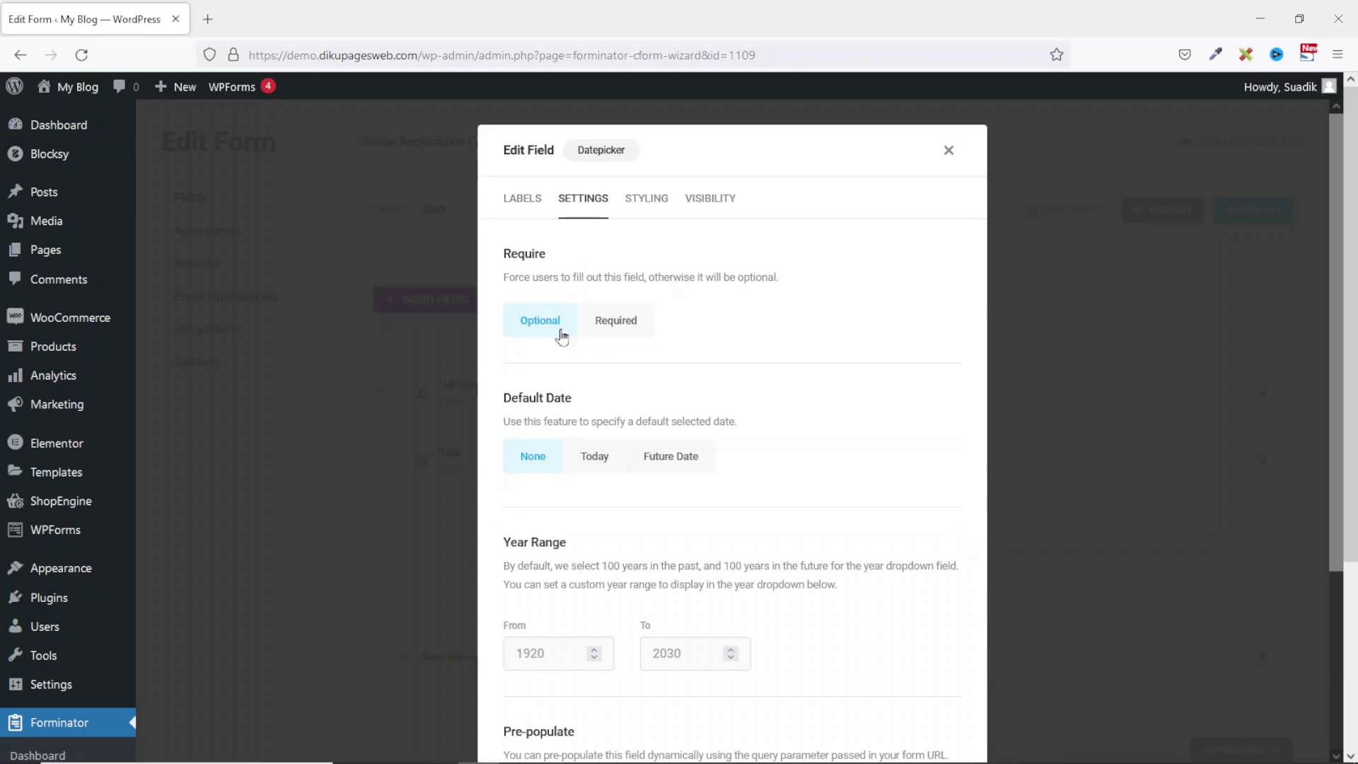
left_click(625, 322)
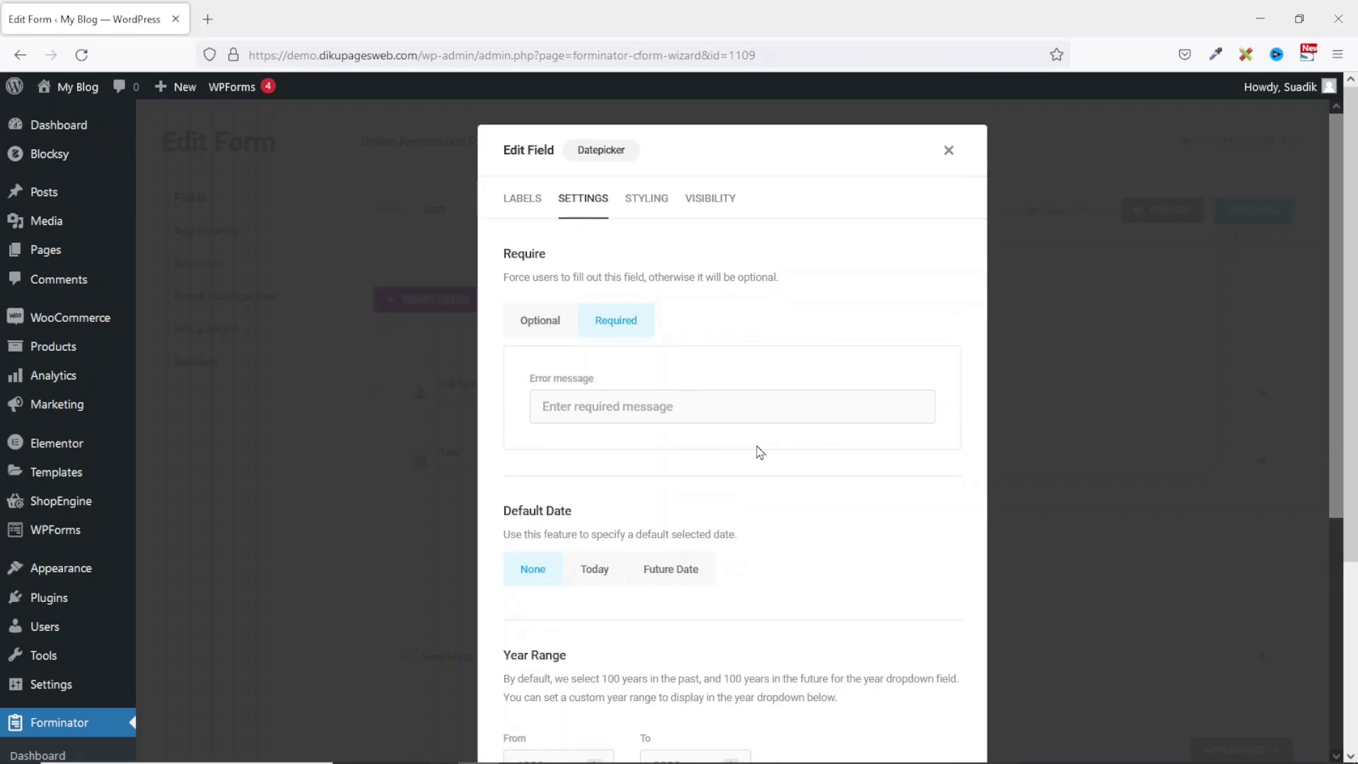
scroll(758, 449, "down", 5)
left_click(926, 702)
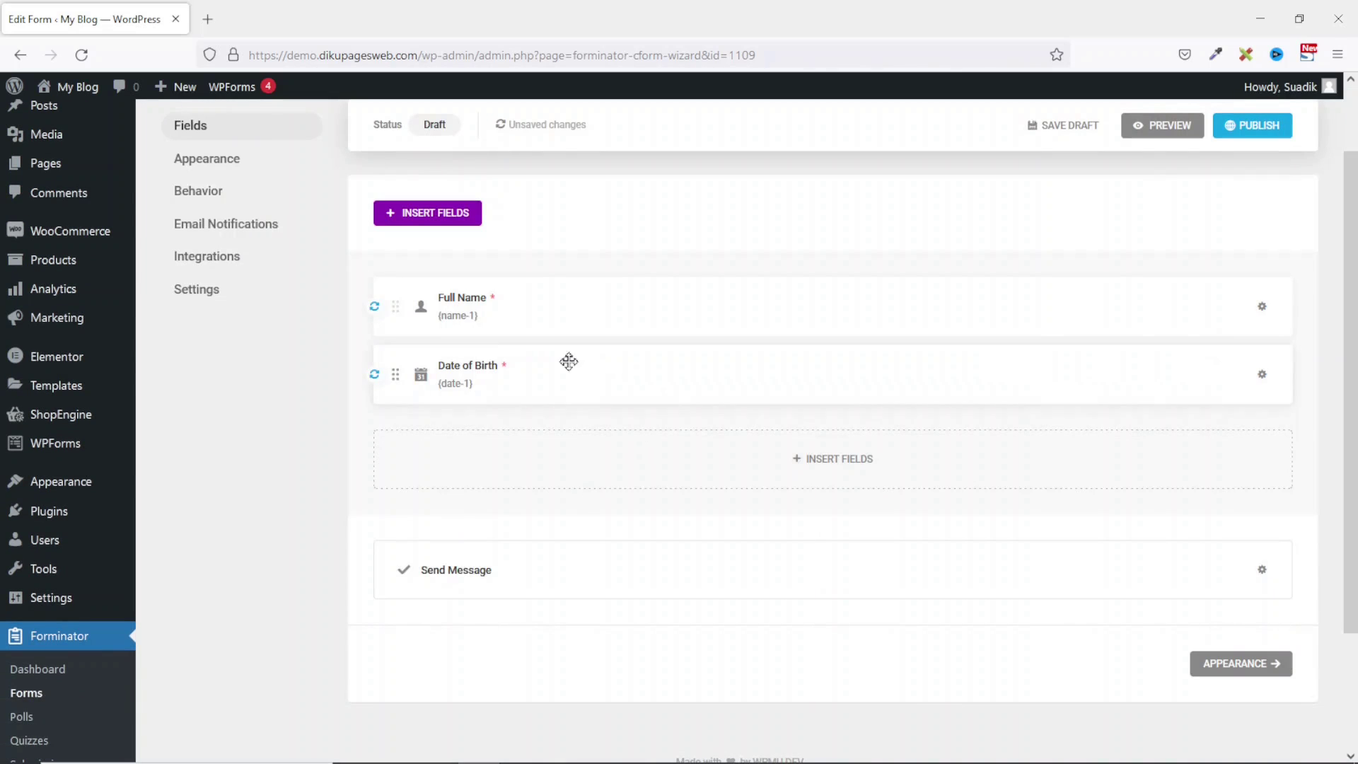
left_click(831, 460)
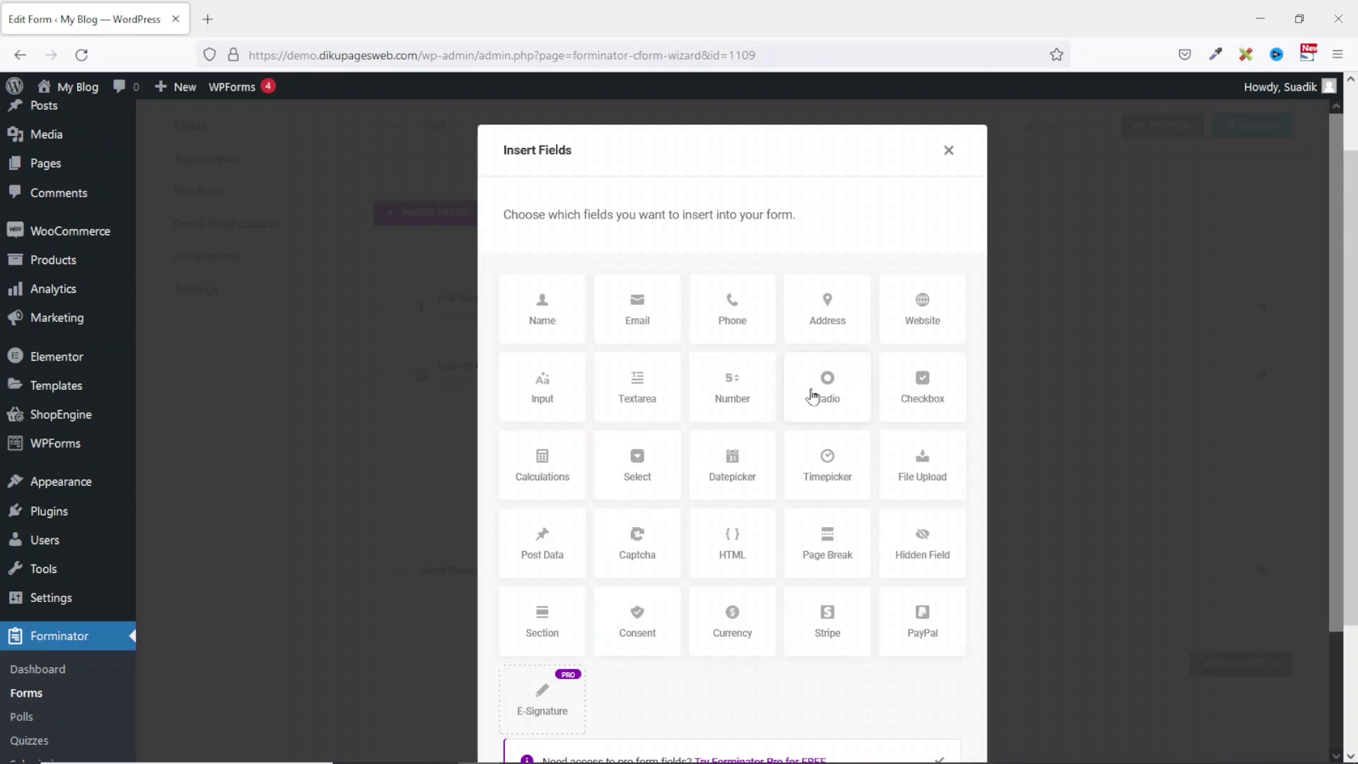
Step: Add a Radio field labelled 'Gender' with the options Male and Female
left_click(837, 390)
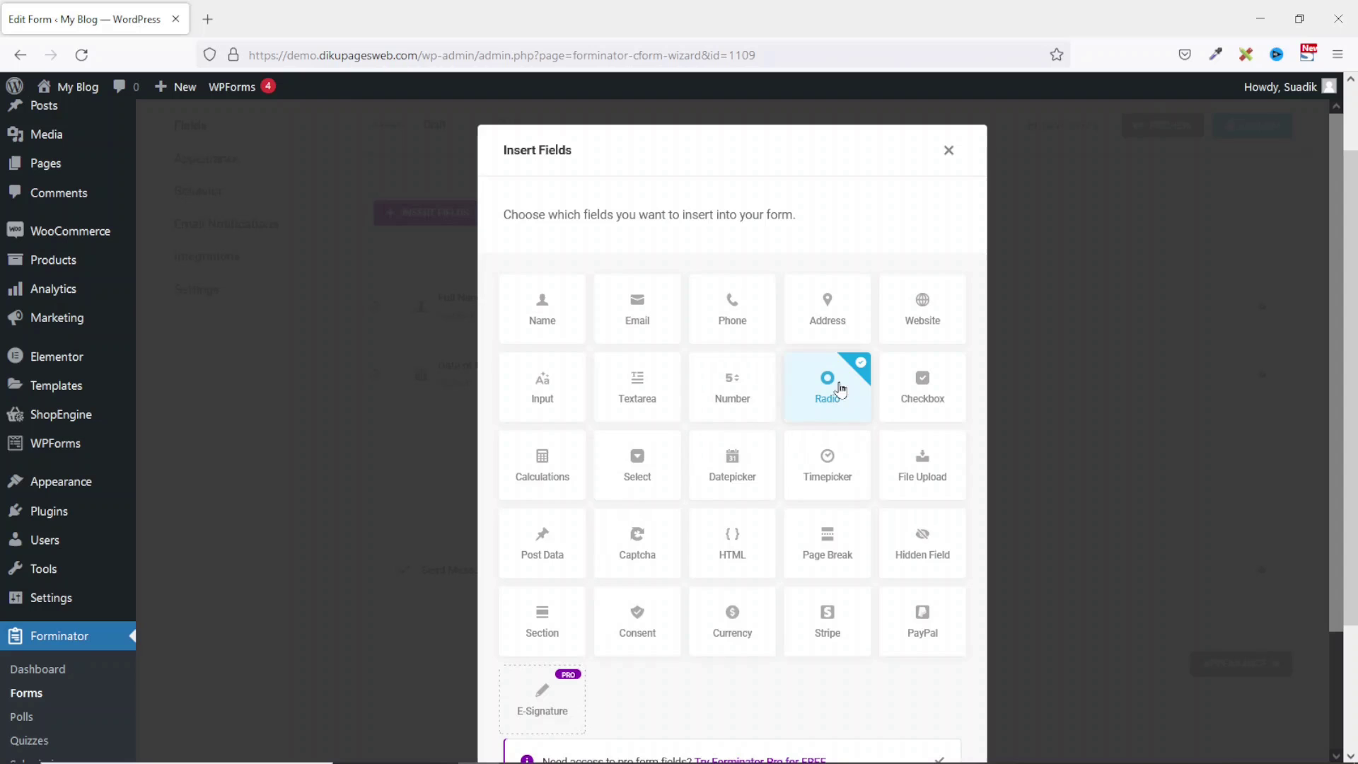
scroll(838, 566, "down", 3)
left_click(901, 710)
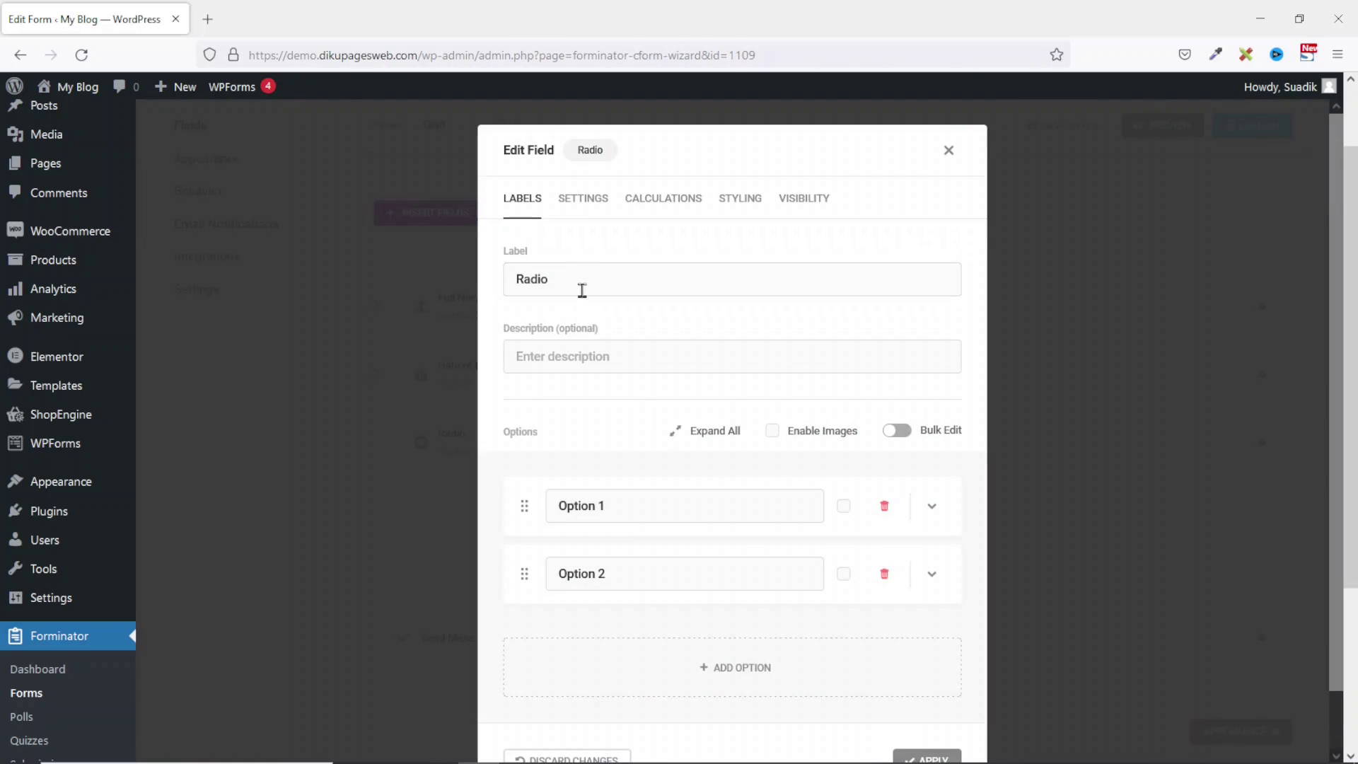
left_click_drag(582, 286, 424, 280)
type("Gender")
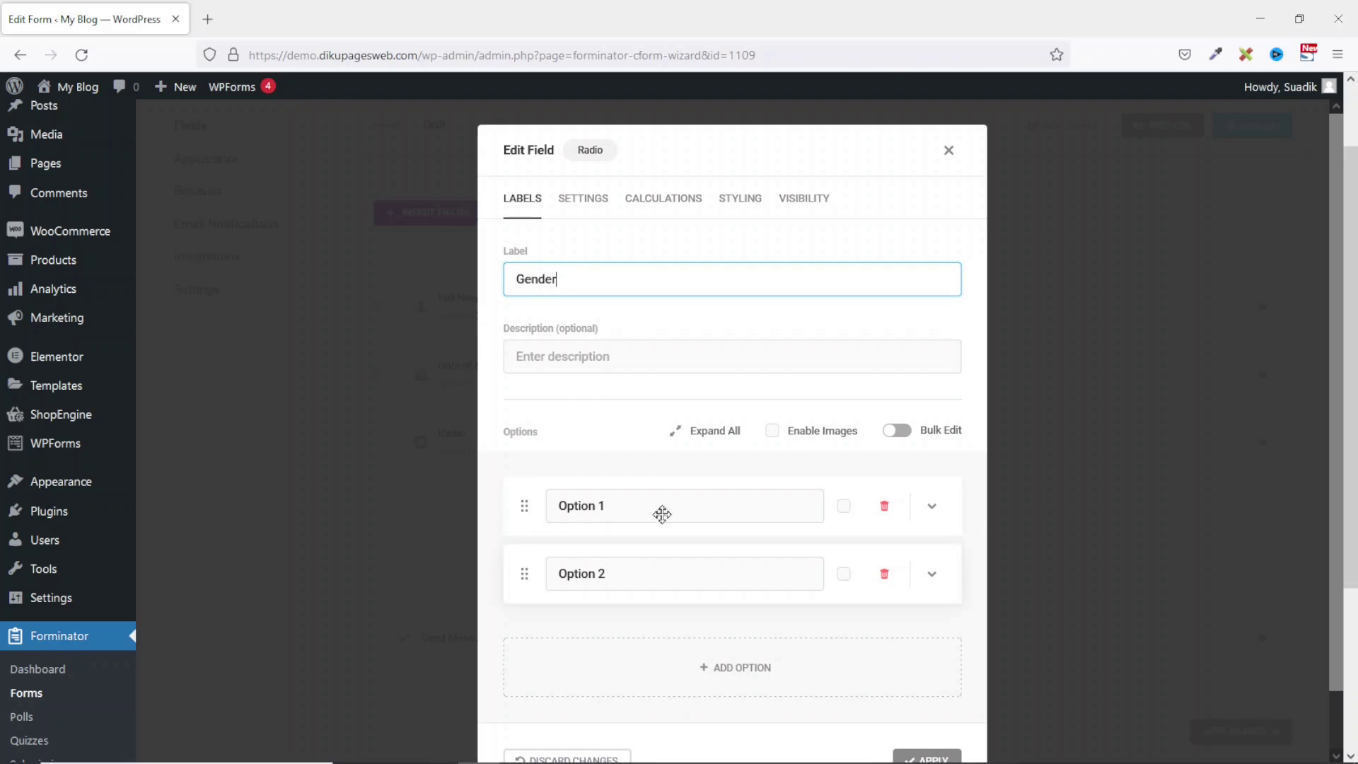
left_click_drag(622, 507, 464, 511)
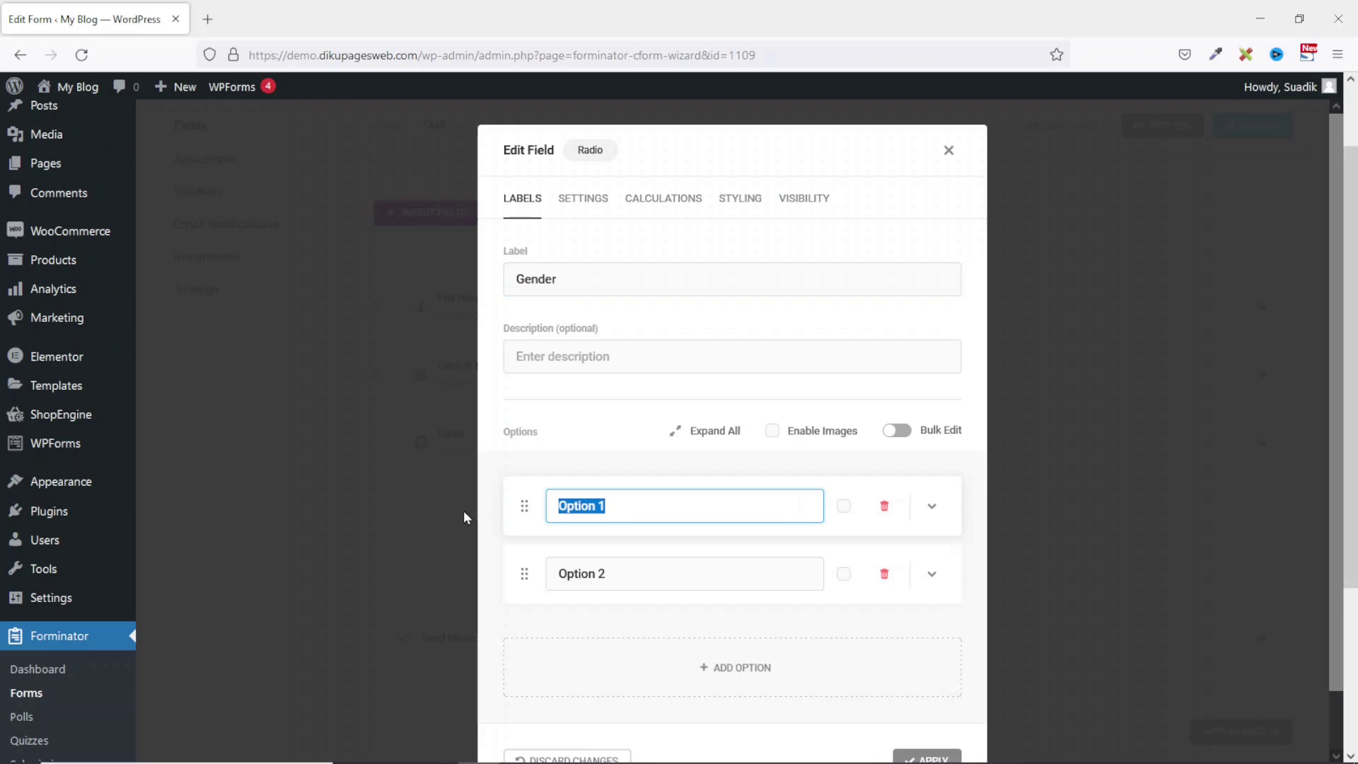
type("Male")
left_click_drag(713, 582, 472, 584)
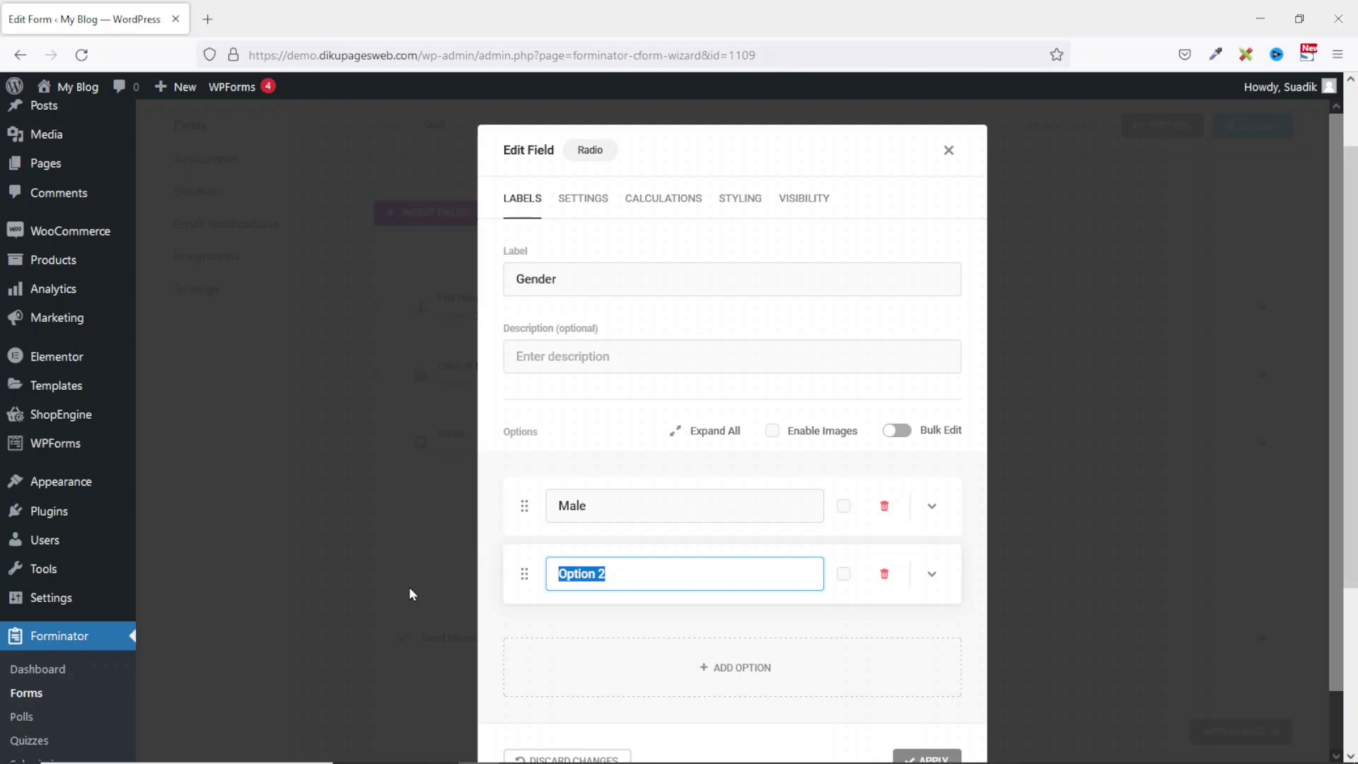
type("Female")
left_click(709, 671)
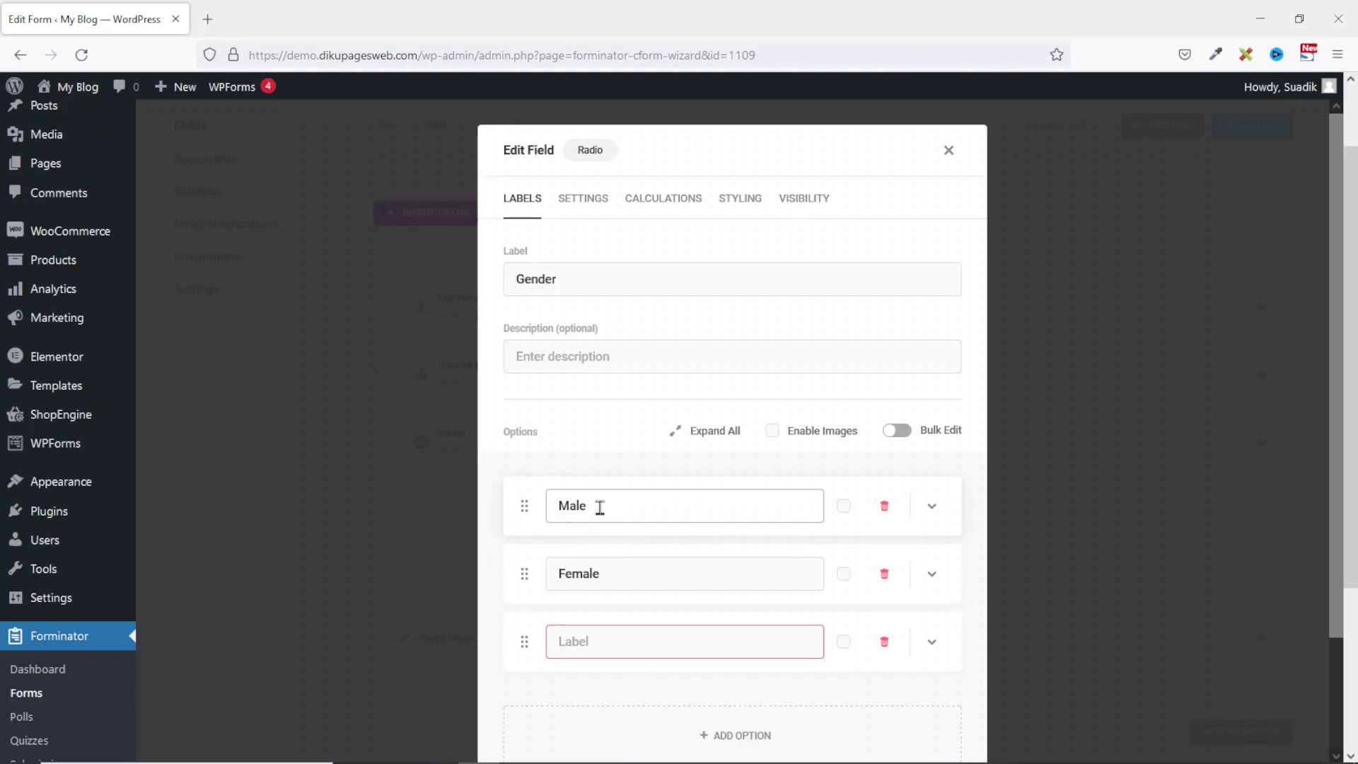
left_click(884, 645)
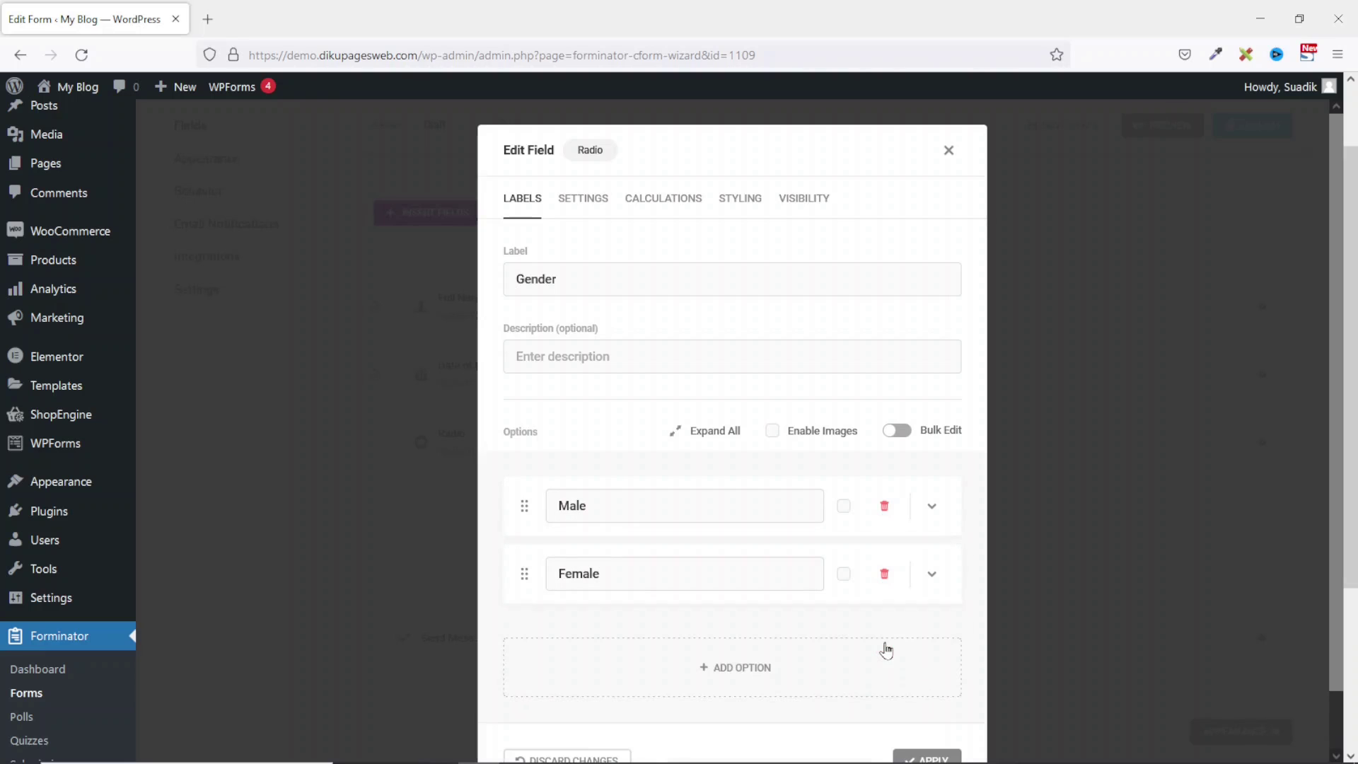
Step: Set the Gender field to Required and apply the change
left_click(585, 205)
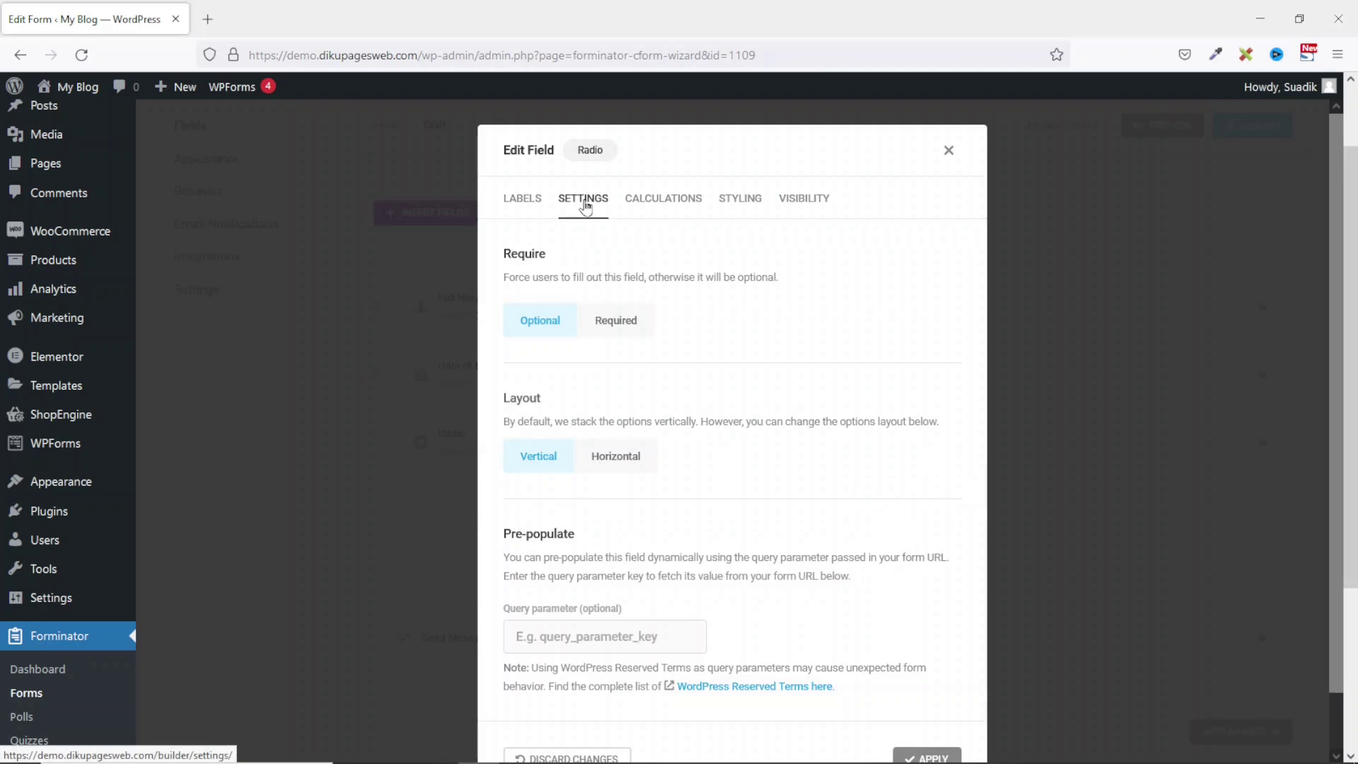
left_click(634, 320)
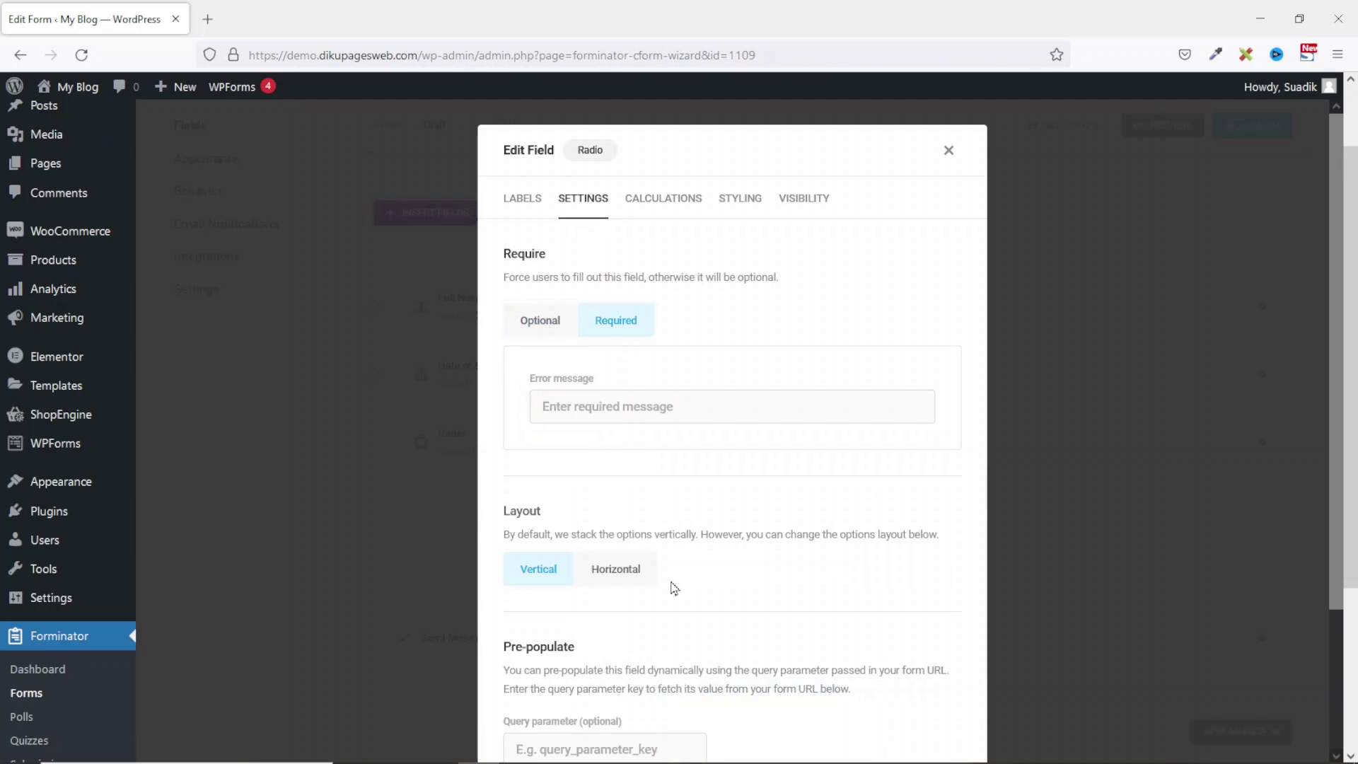
scroll(695, 602, "down", 3)
left_click(909, 700)
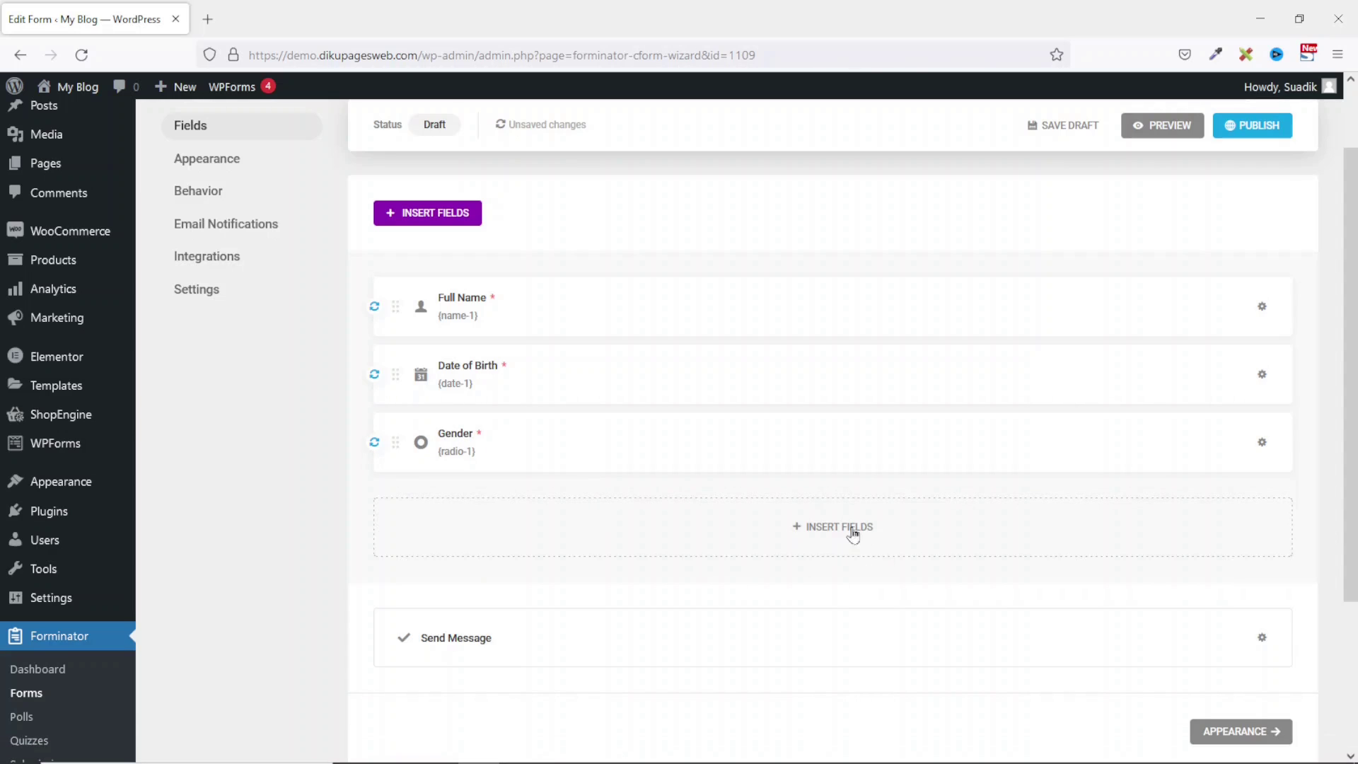
left_click(822, 537)
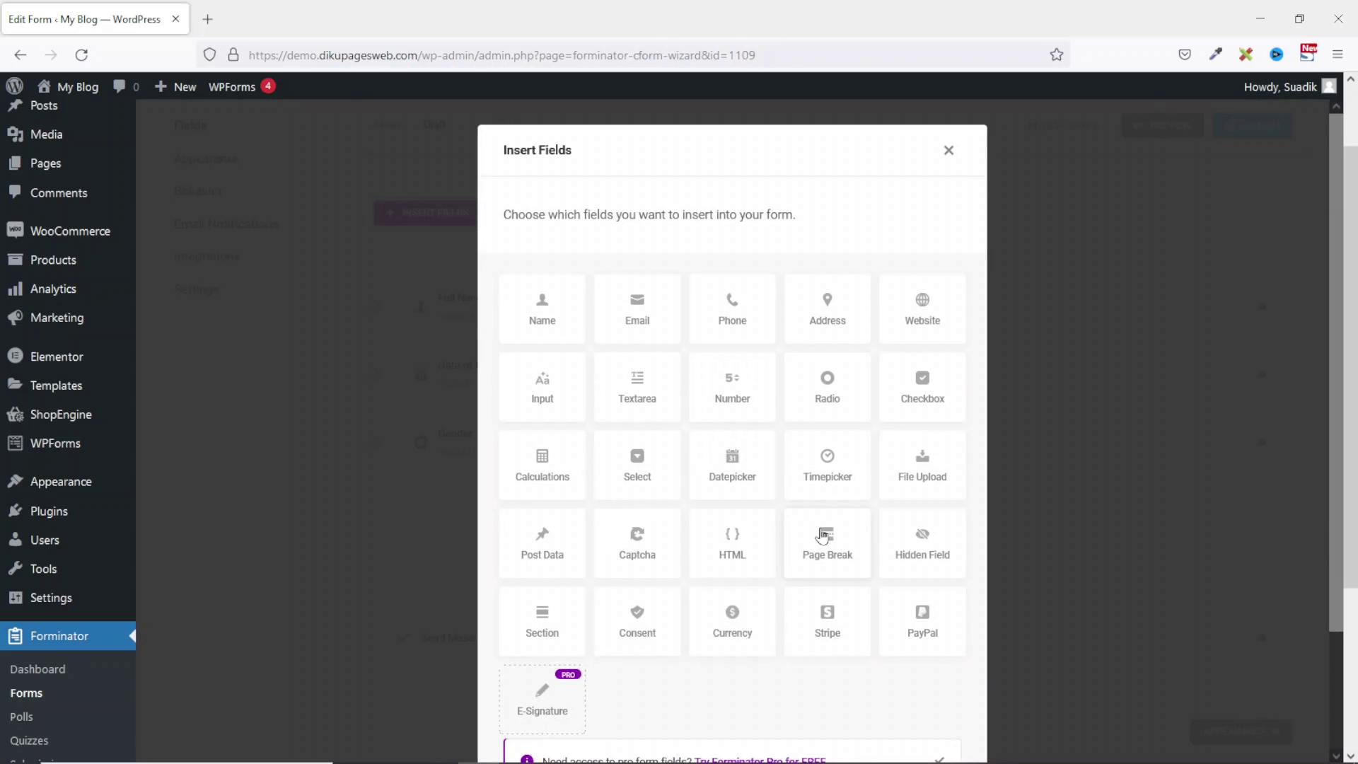
left_click(629, 315)
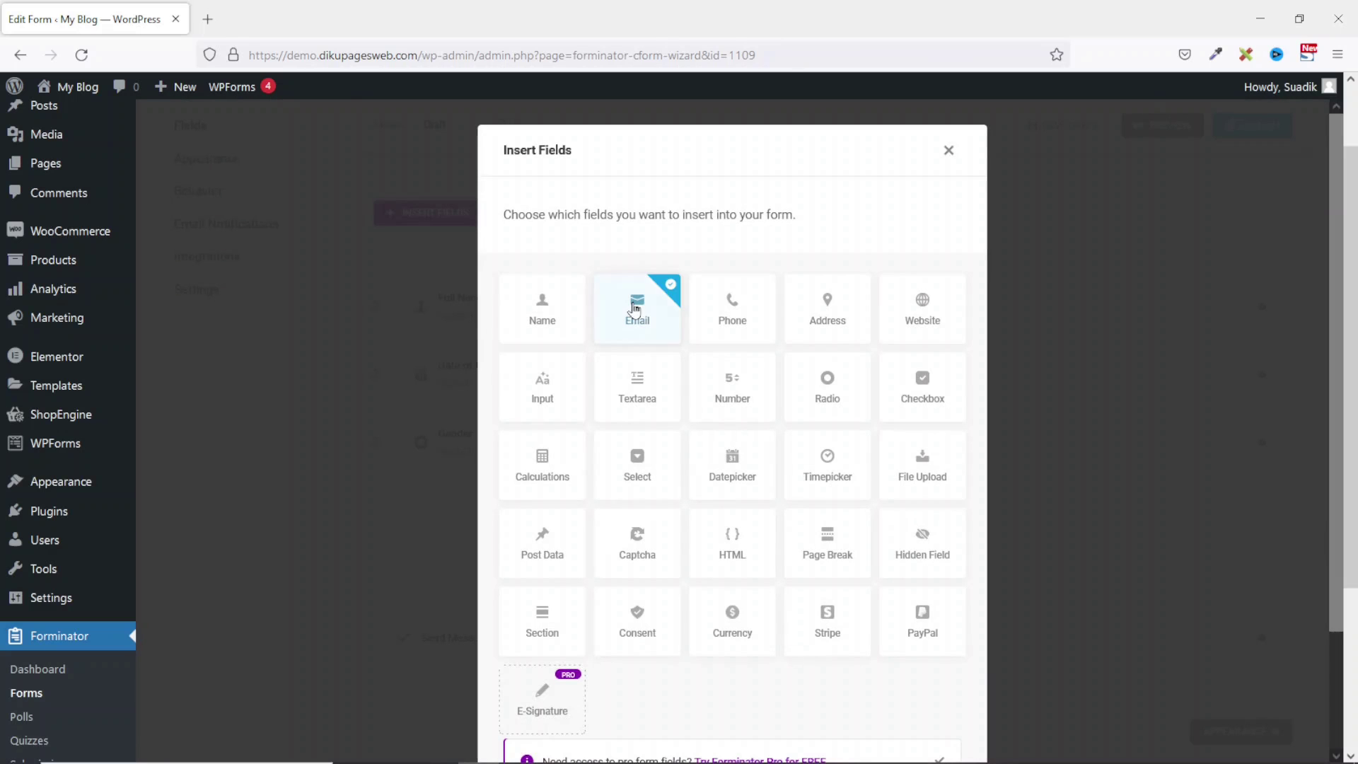
scroll(778, 530, "down", 3)
left_click(905, 700)
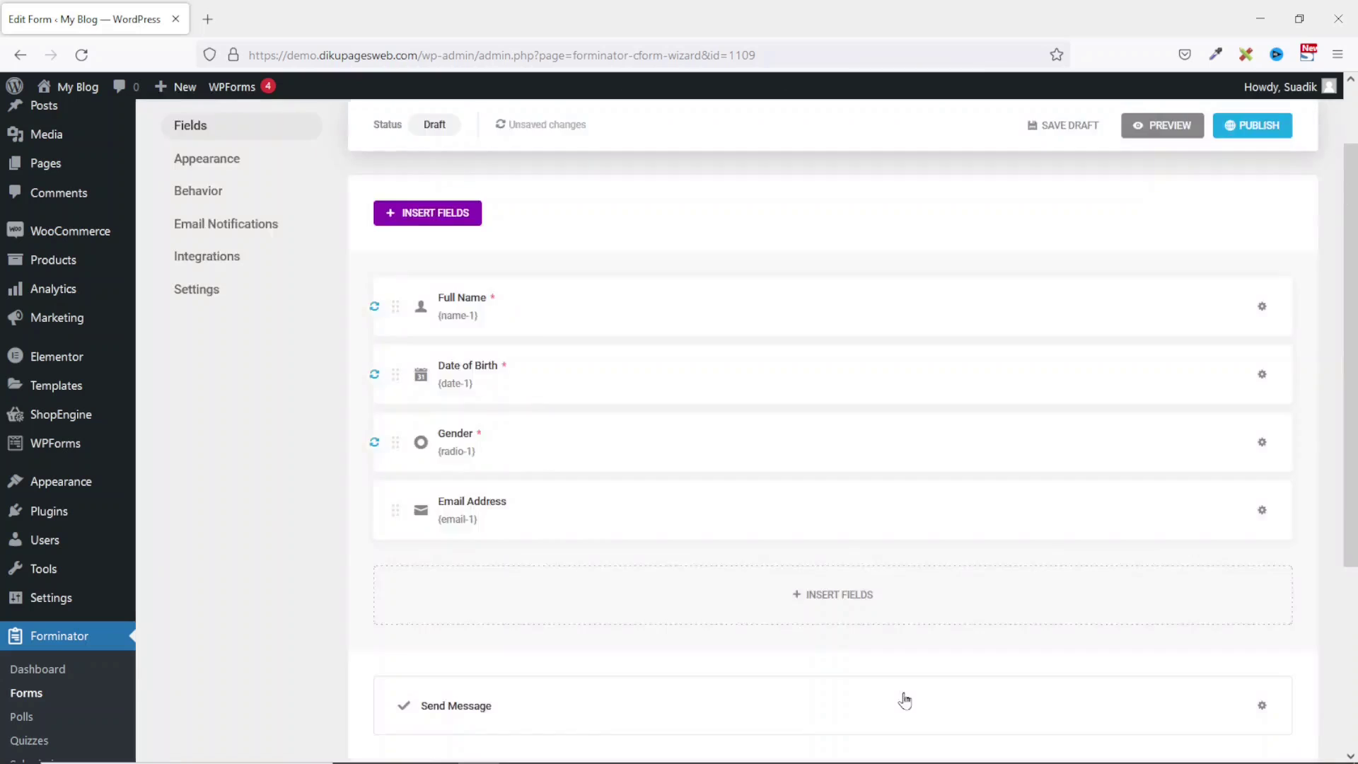
left_click(578, 407)
double_click(578, 409)
key("BackSpace")
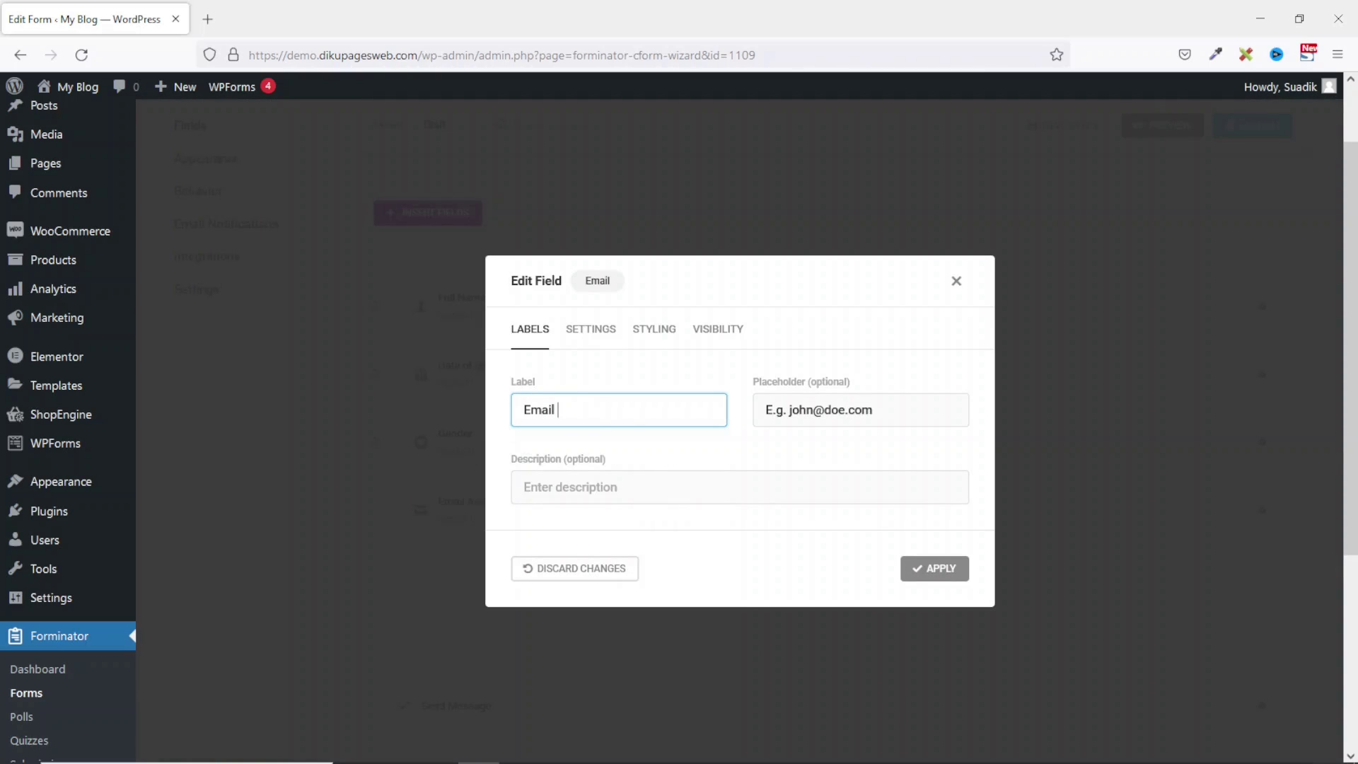
double_click(776, 410)
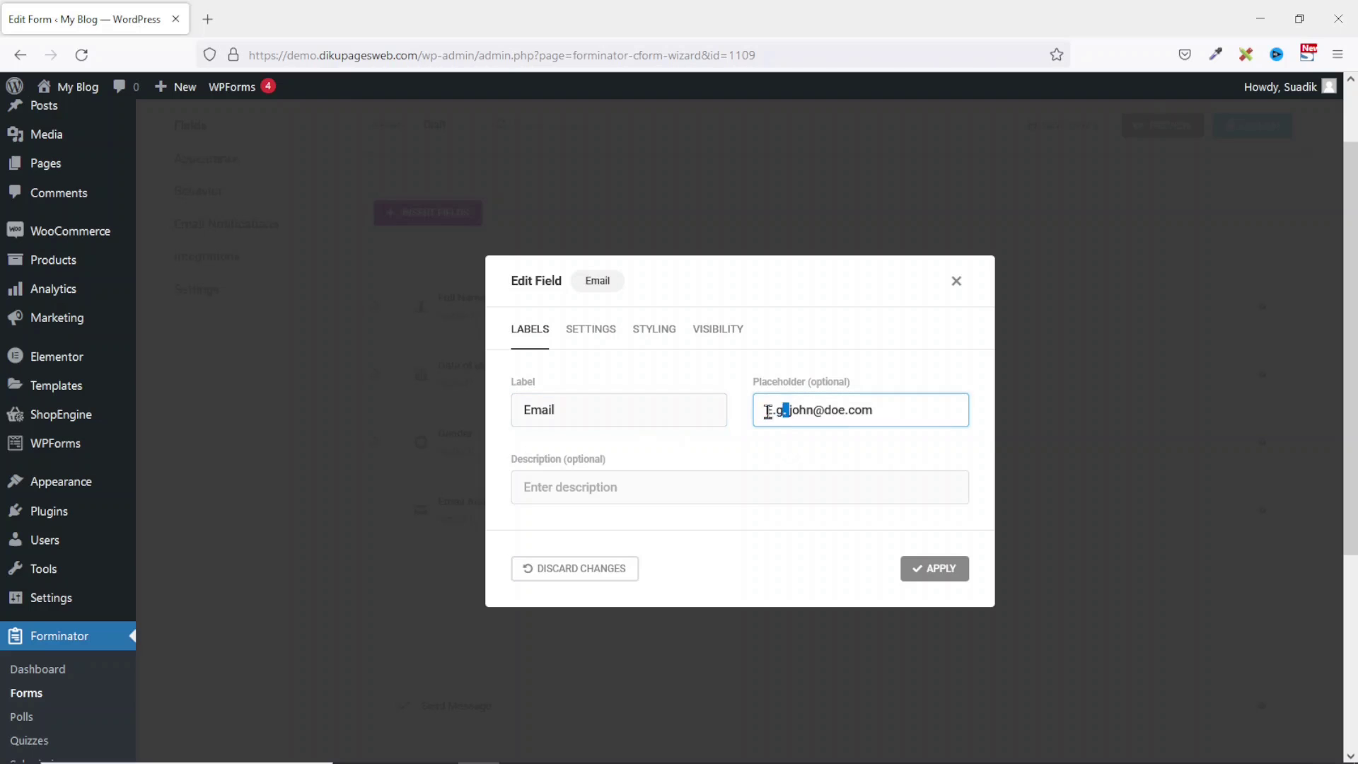
key("BackSpace")
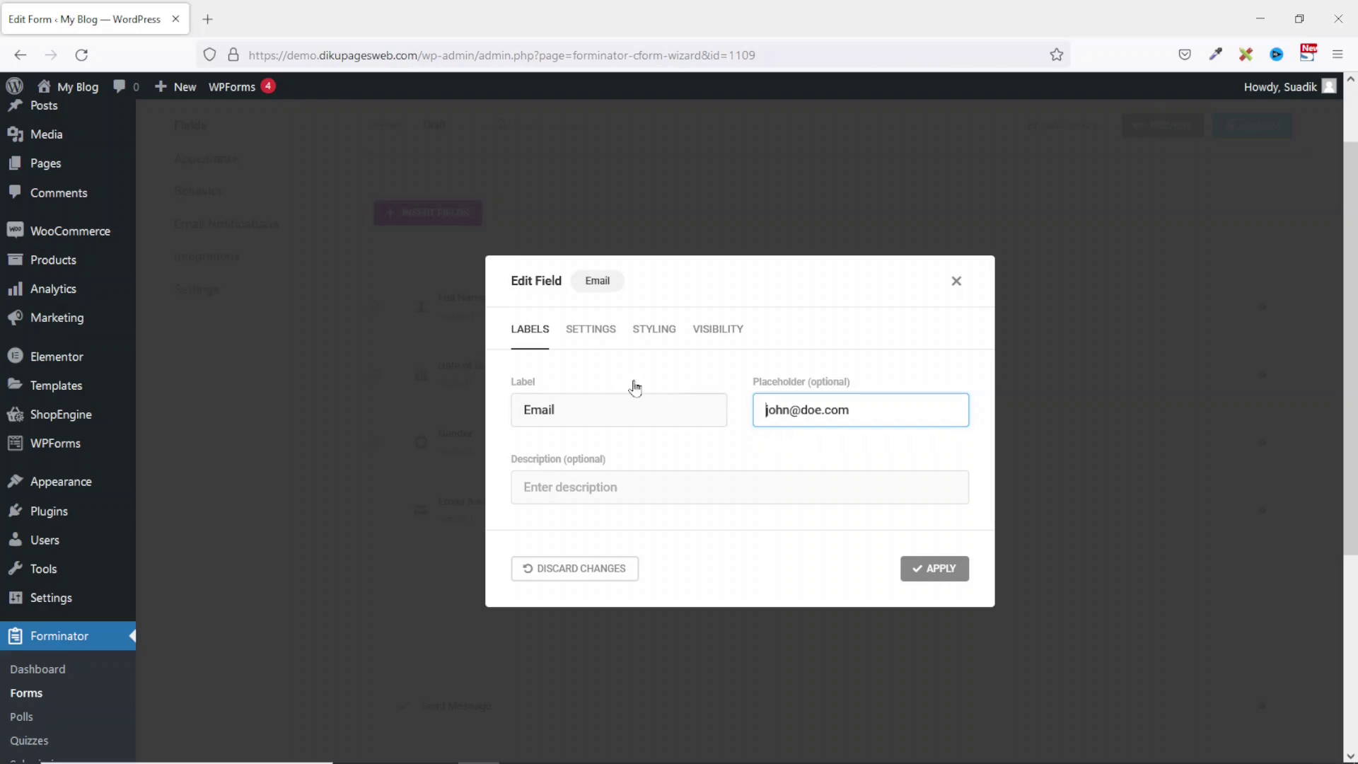
Step: Make the Email field required and apply the changes
left_click(594, 331)
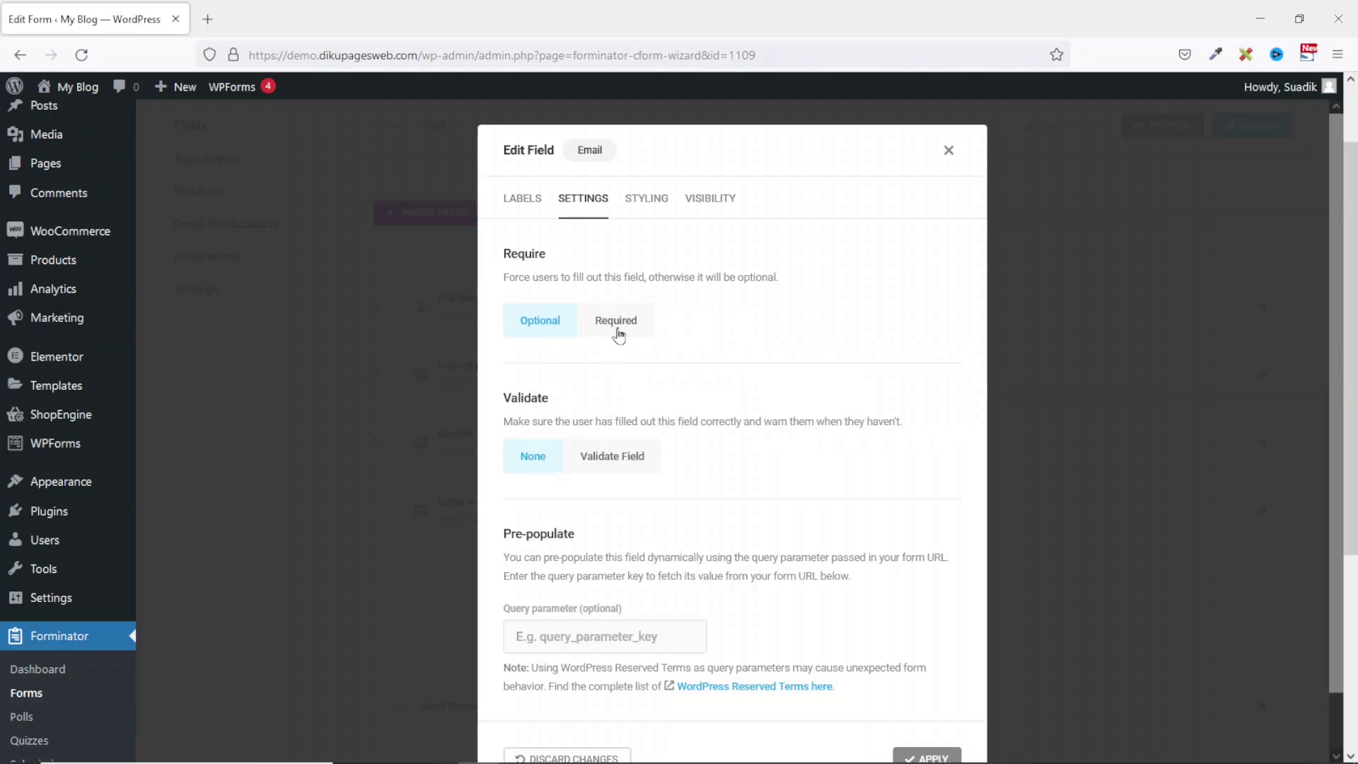
left_click(617, 322)
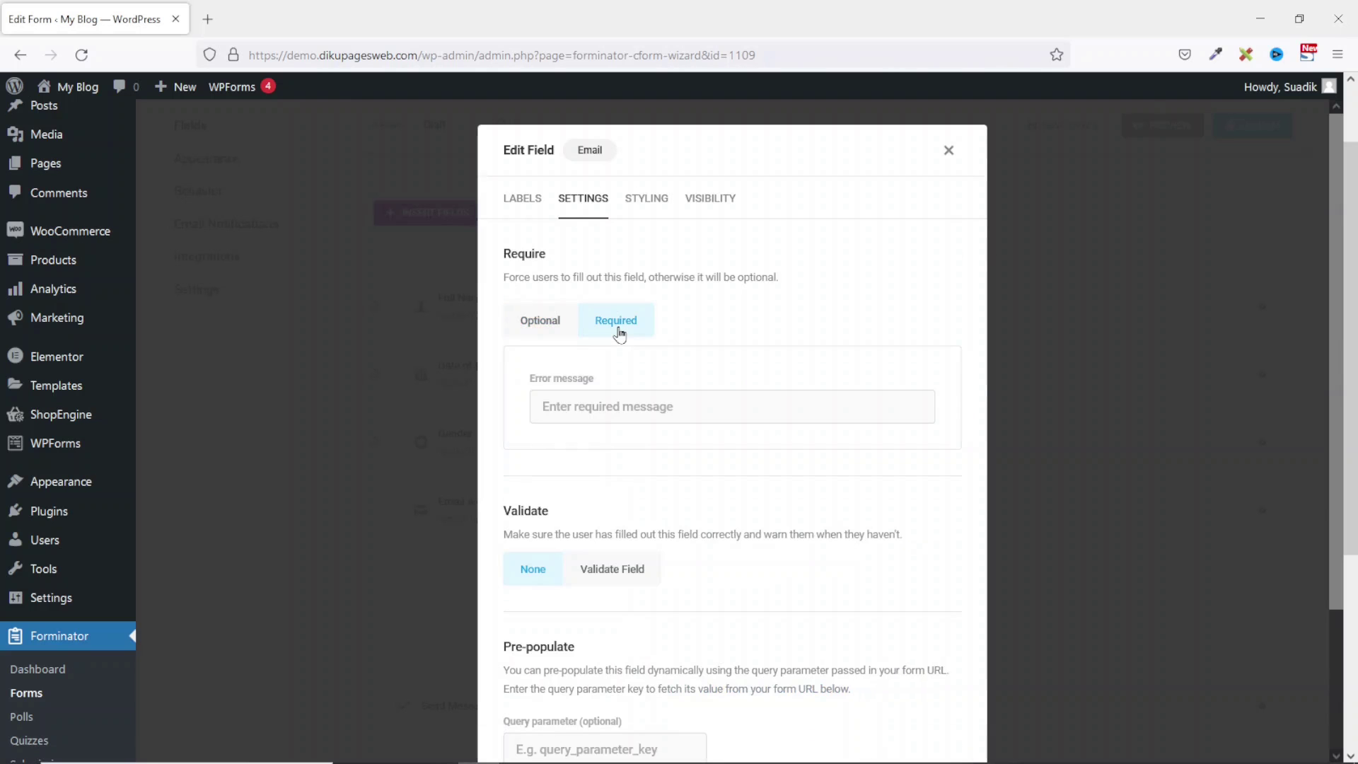
scroll(771, 527, "down", 3)
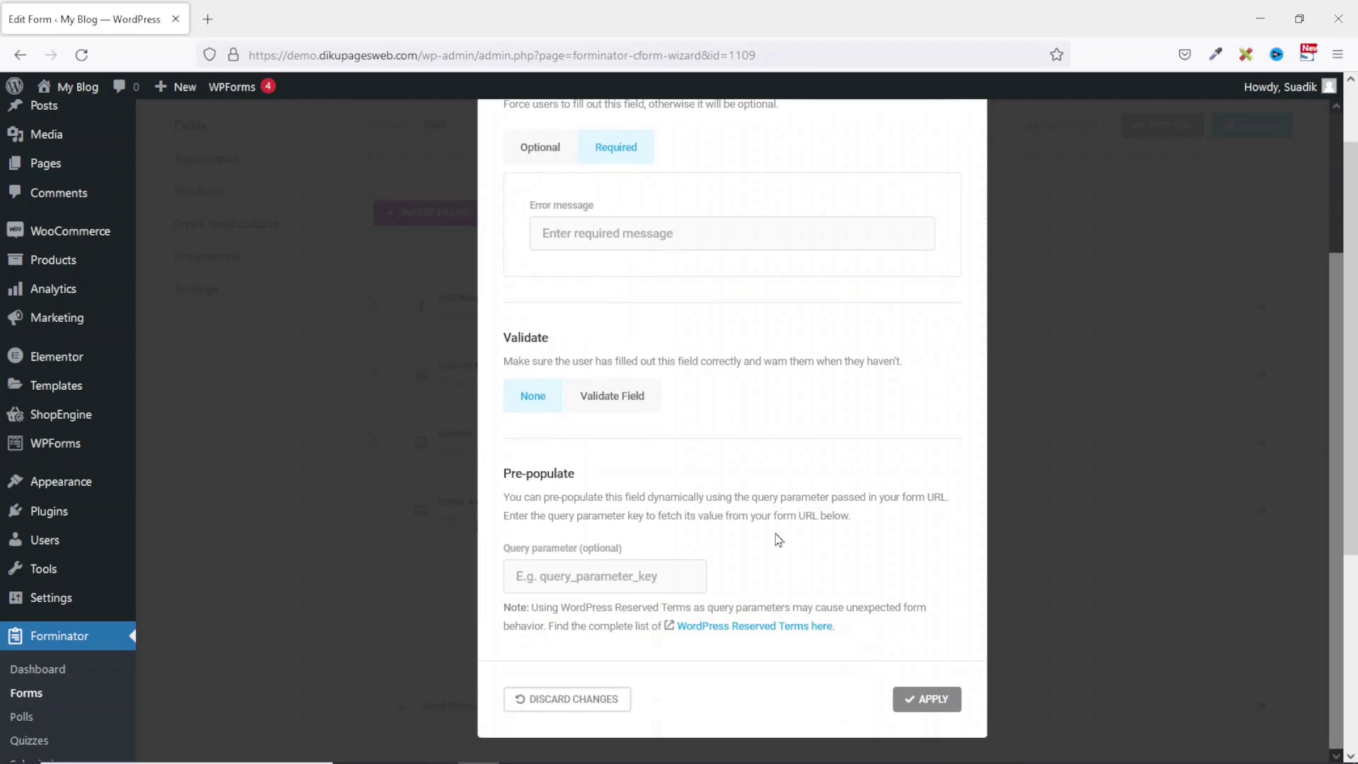
left_click(912, 707)
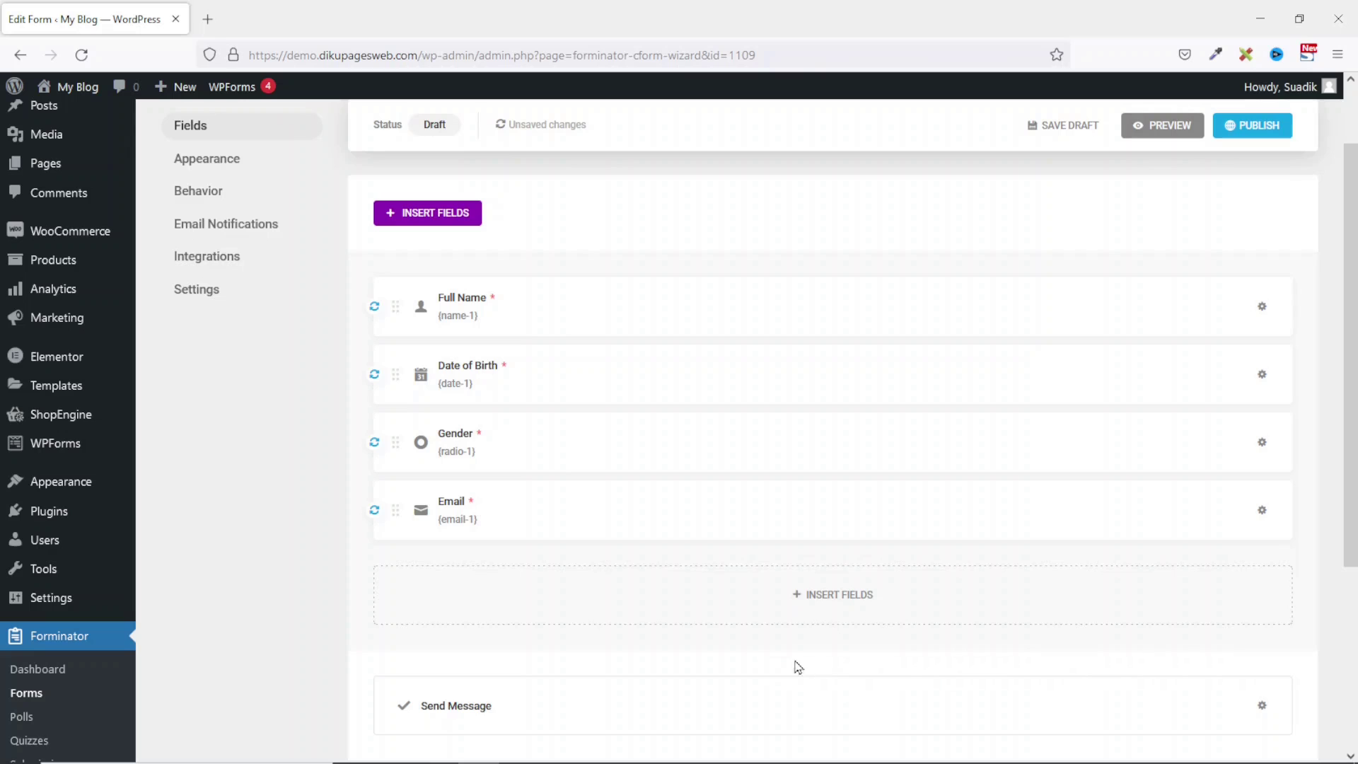
left_click(831, 594)
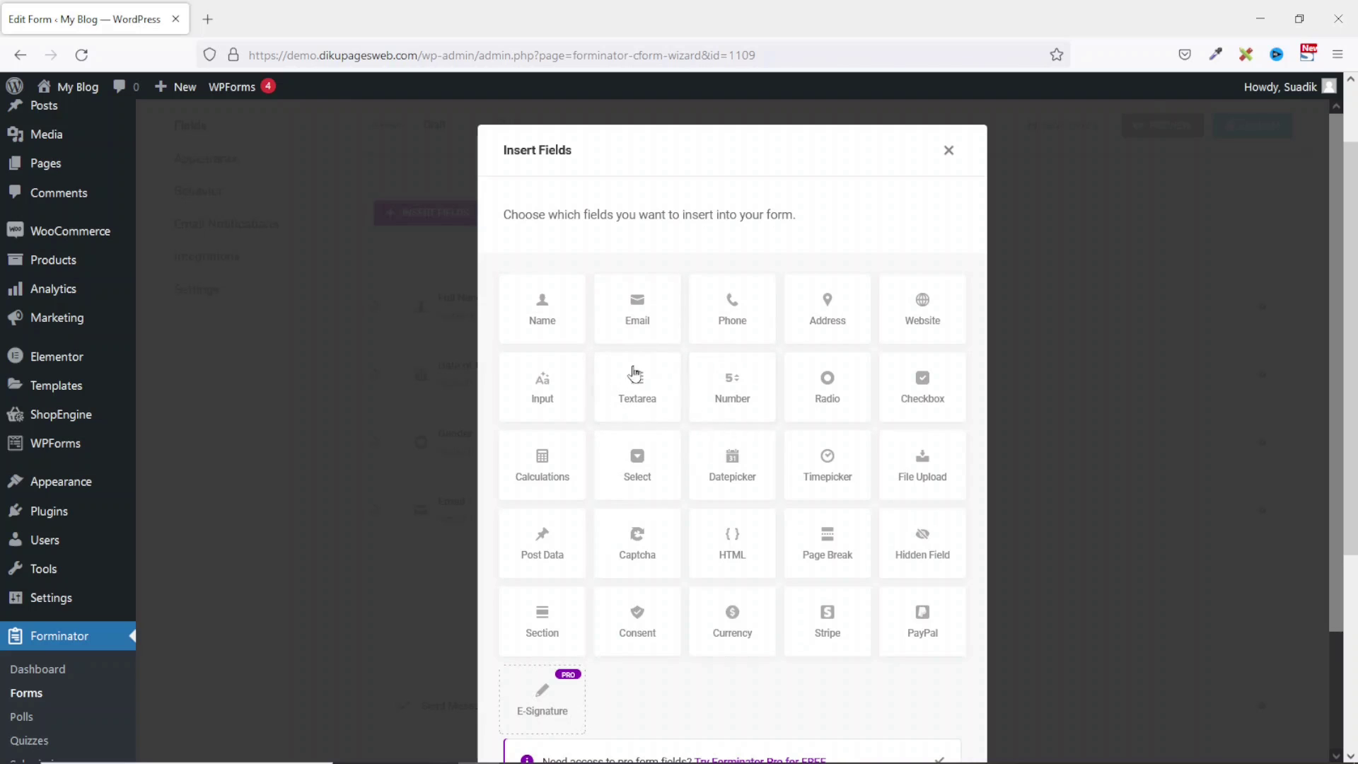
Step: Insert an Input field labelled 'Residental Address' with the placeholder 'Enter address'
left_click(540, 386)
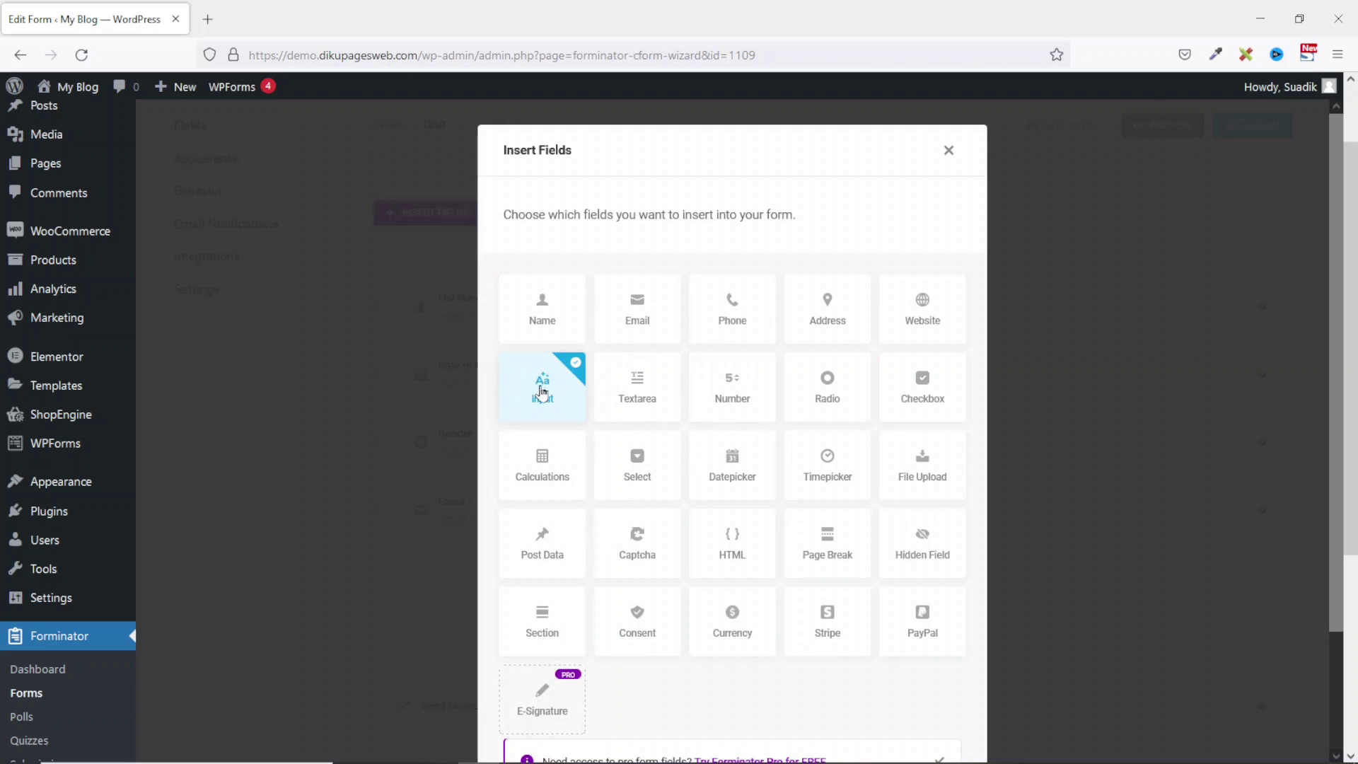
scroll(855, 559, "down", 3)
left_click(909, 691)
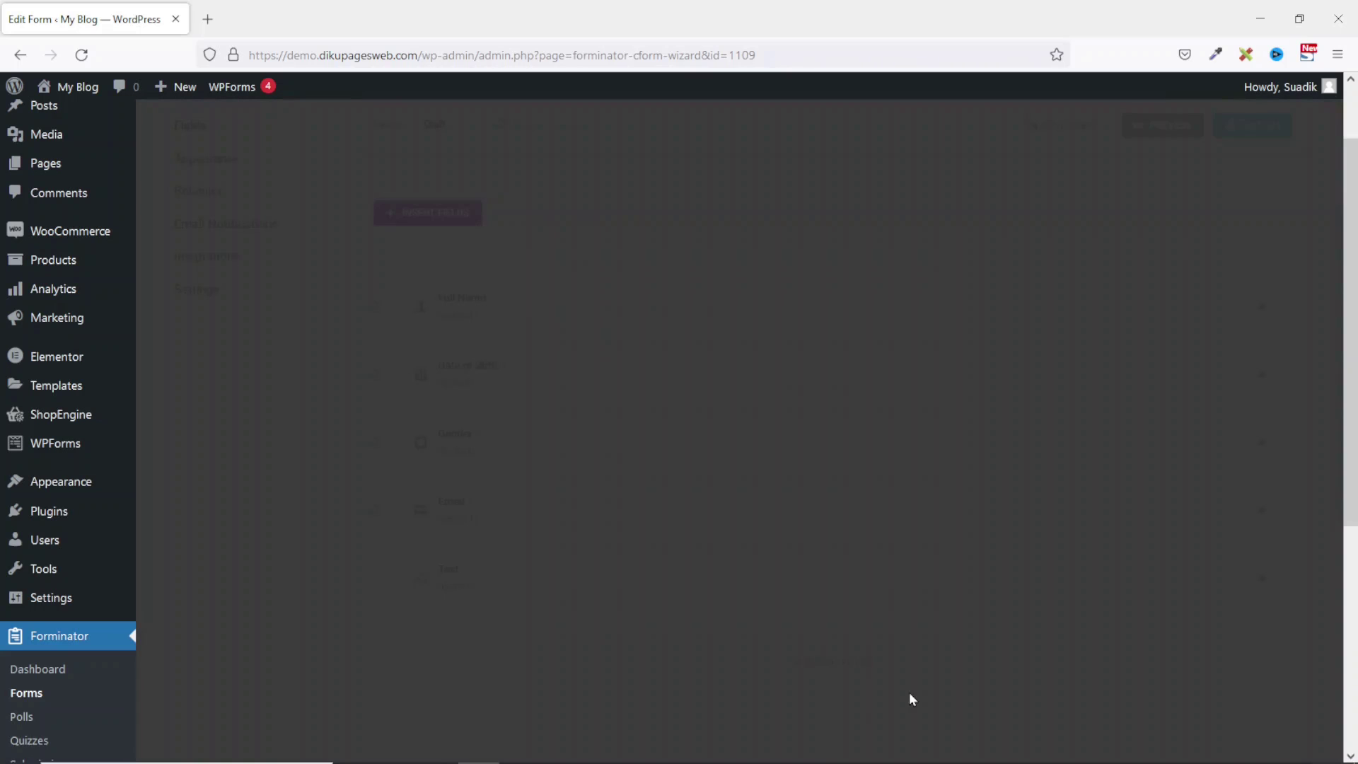
left_click_drag(623, 373, 476, 385)
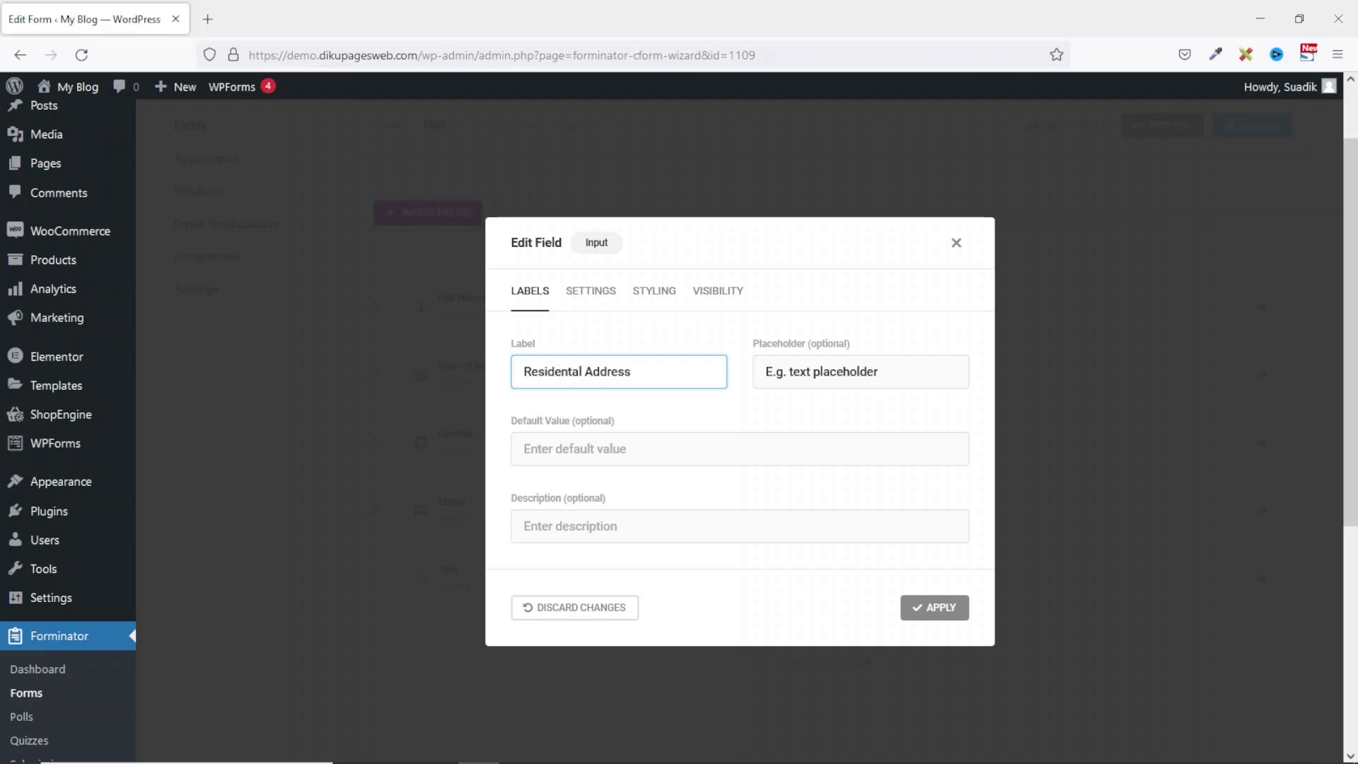
left_click_drag(915, 370, 660, 387)
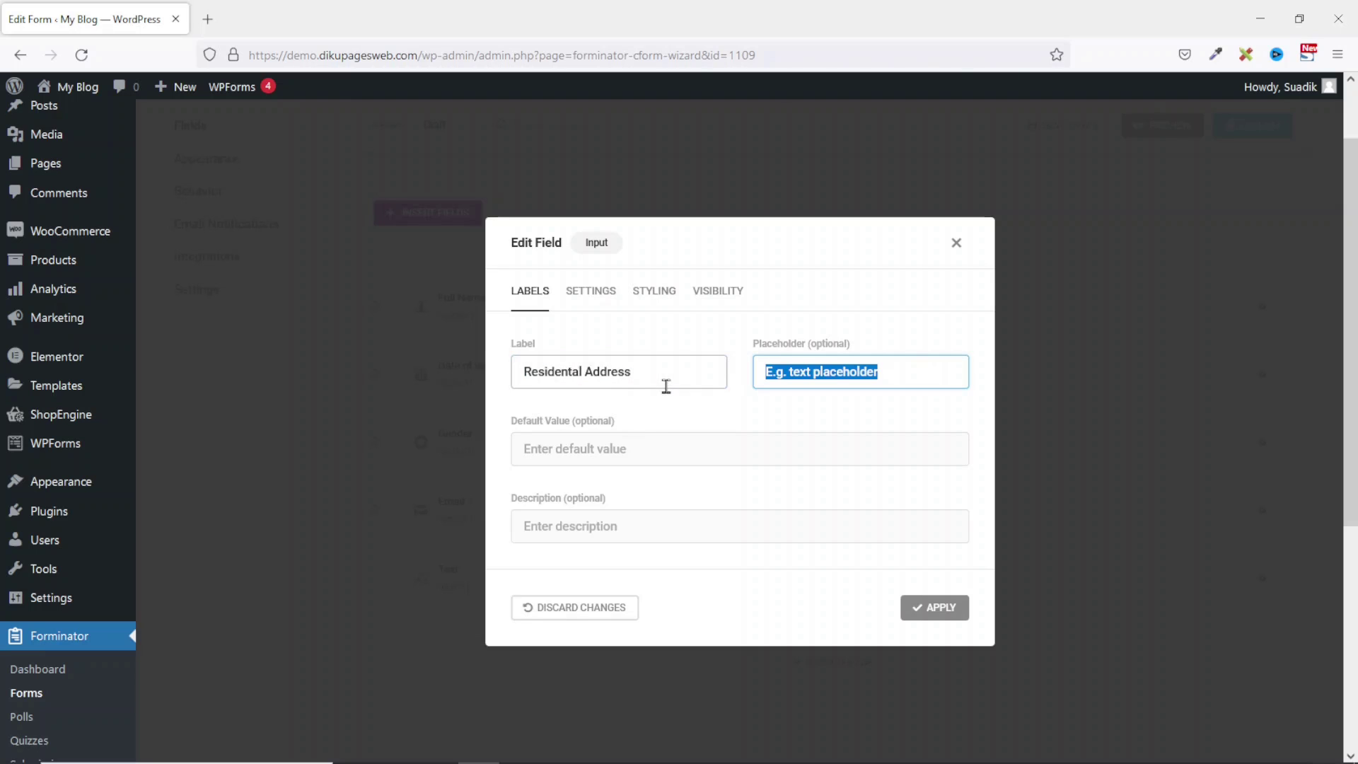
type("Enter address")
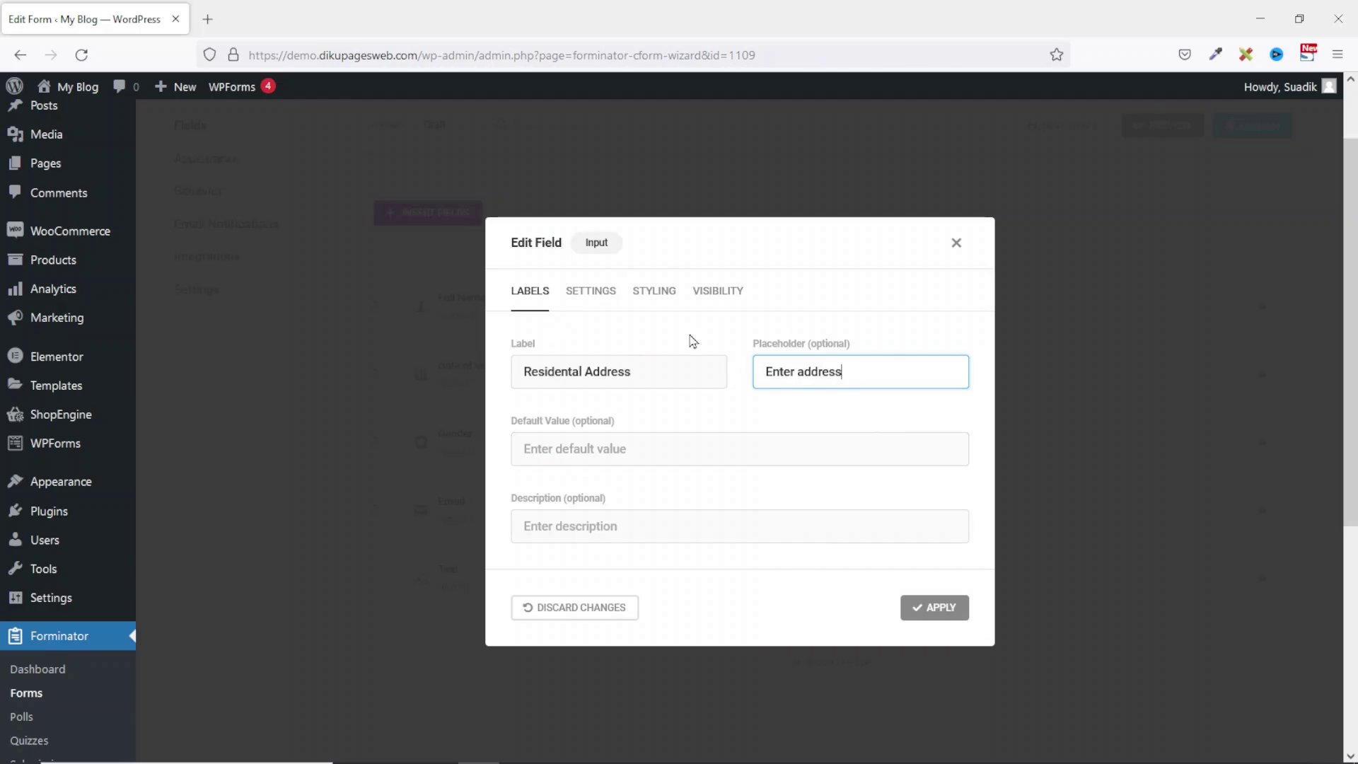
left_click(943, 613)
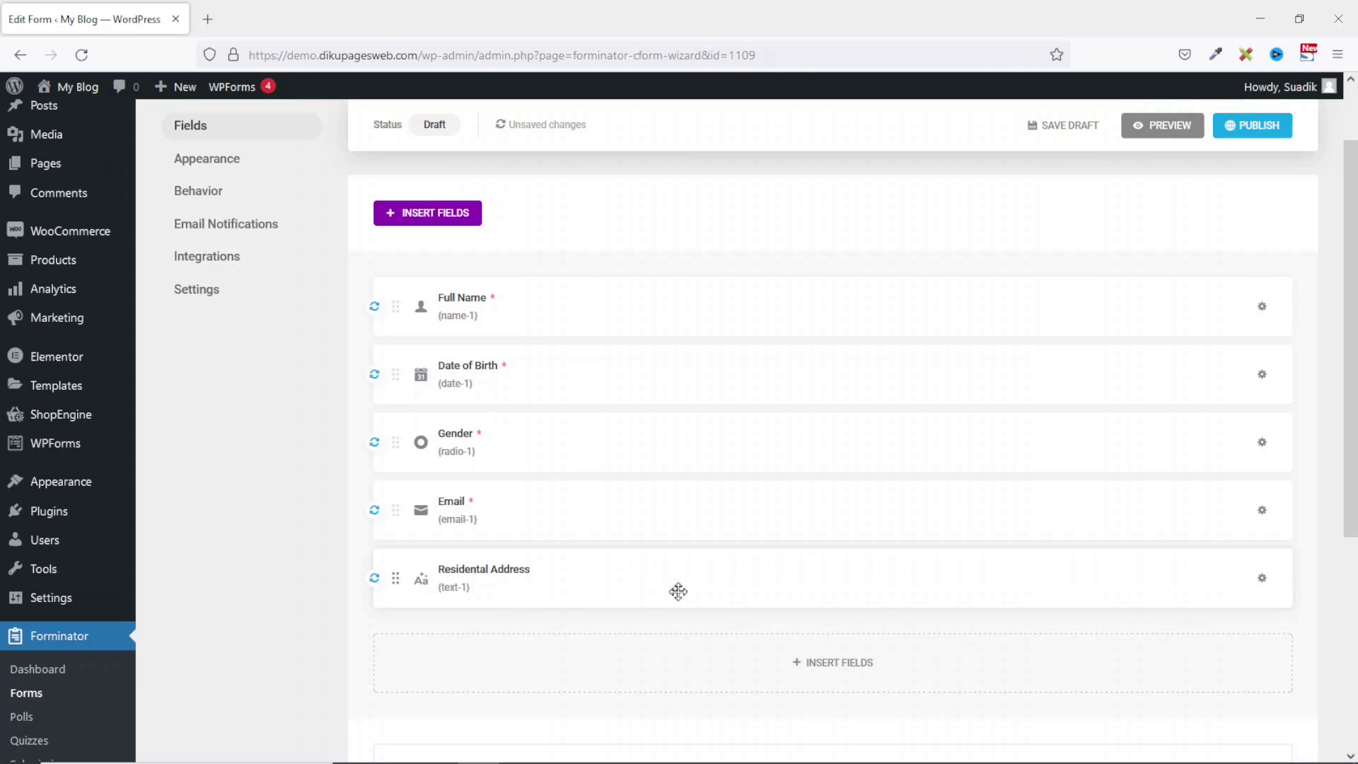
Step: Duplicate the Residental Address field and open the copy for editing
left_click(1262, 579)
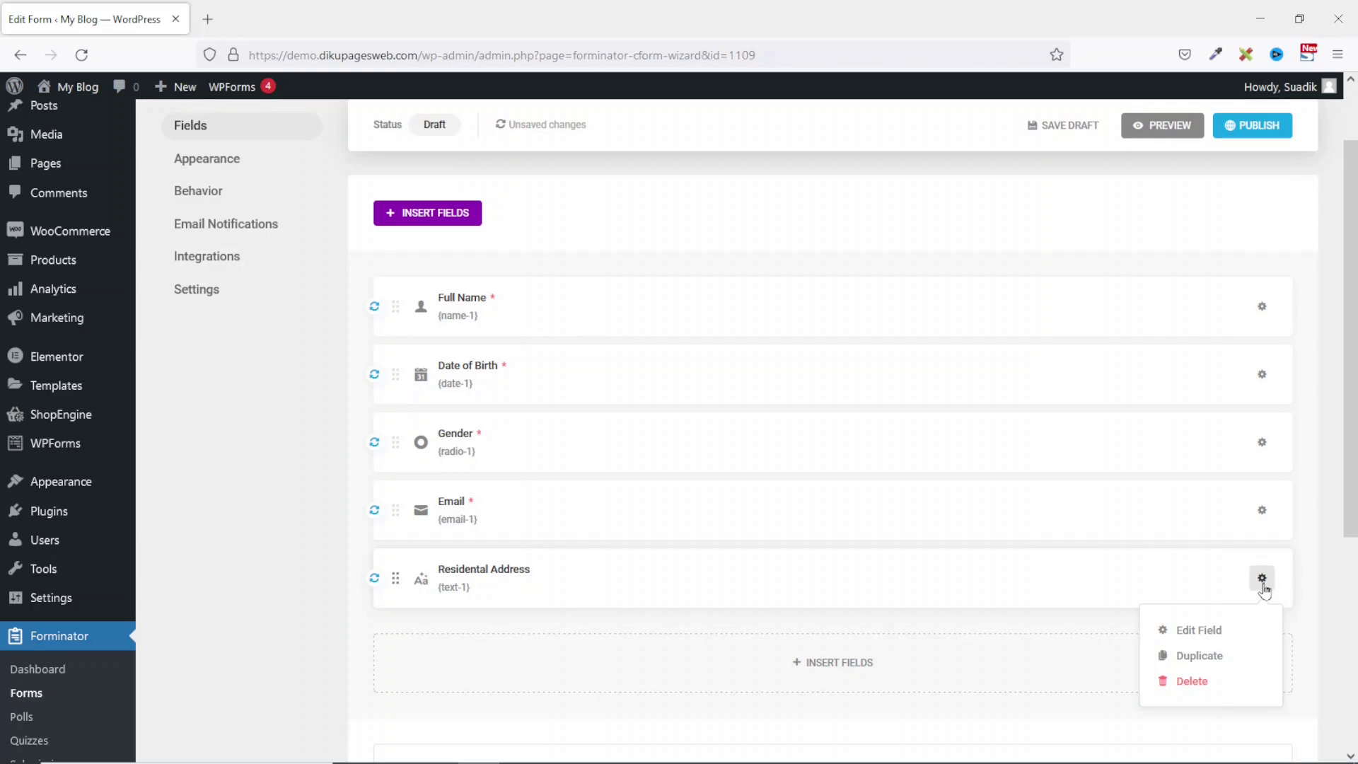
left_click(1214, 654)
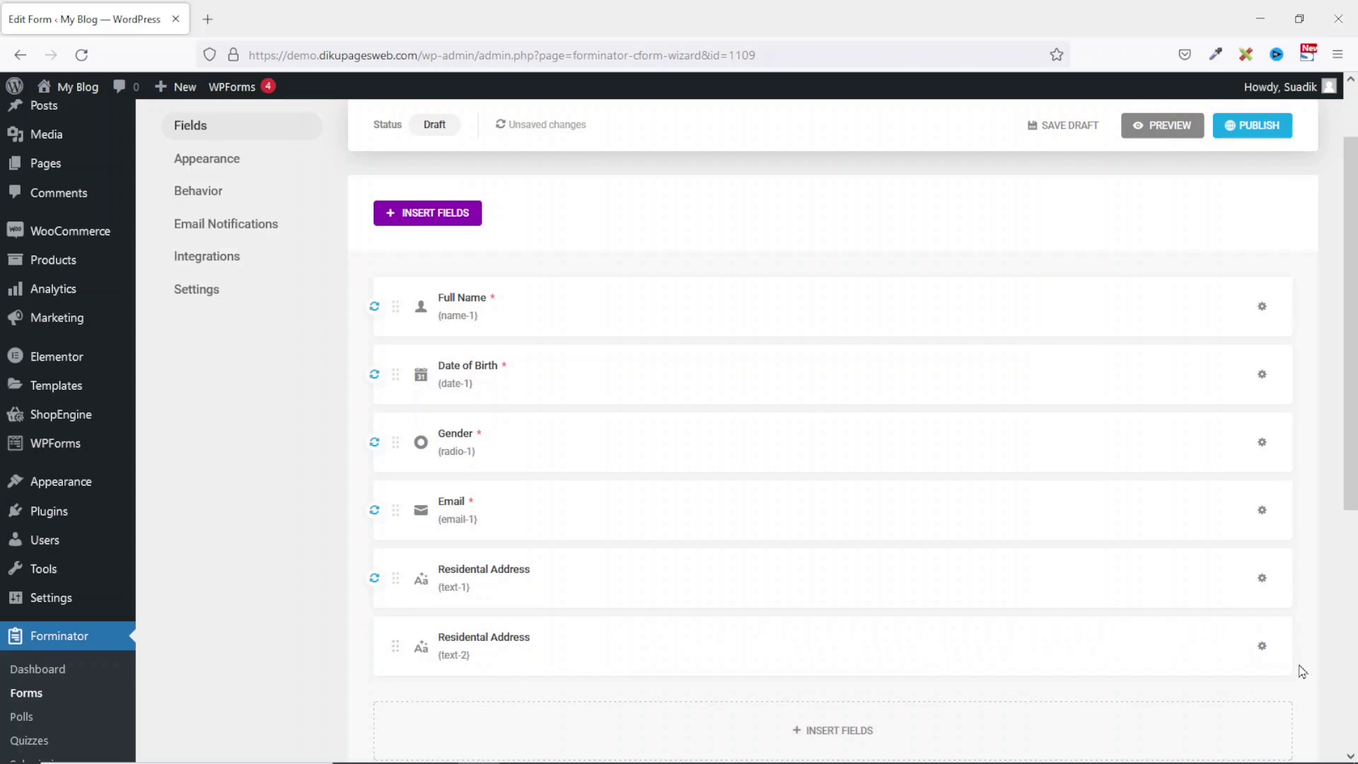
left_click(1262, 645)
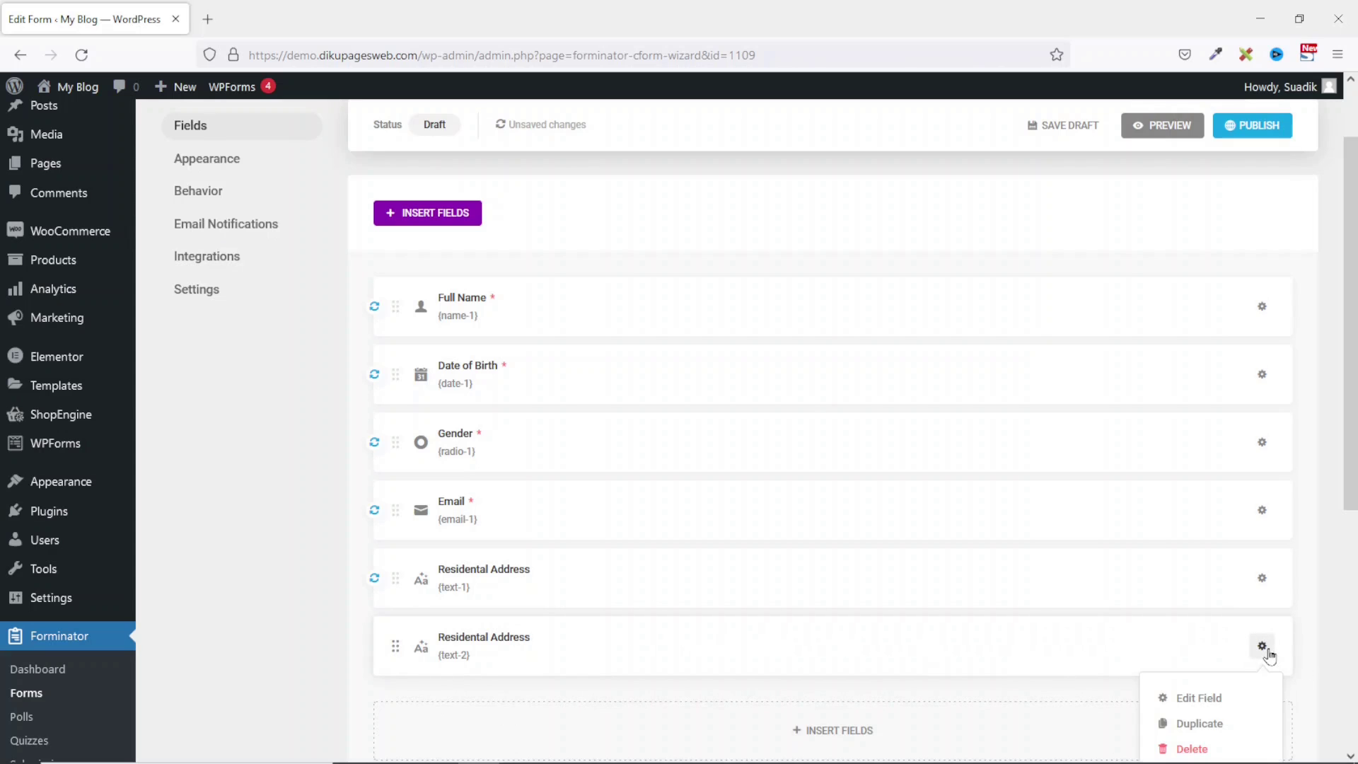
left_click(1208, 700)
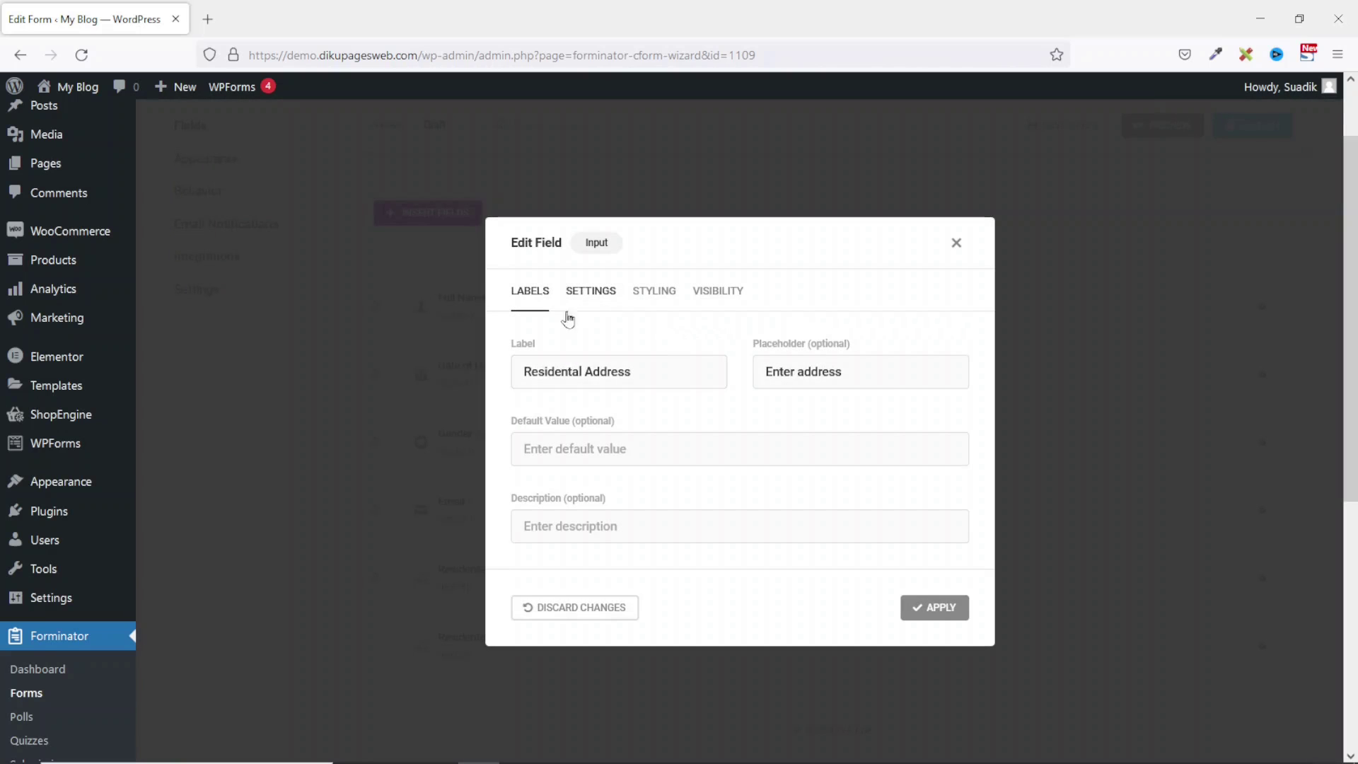
Step: Relabel the copy 'Last School Attended', set placeholder 'Enter last school', and make it required
left_click_drag(679, 377, 424, 380)
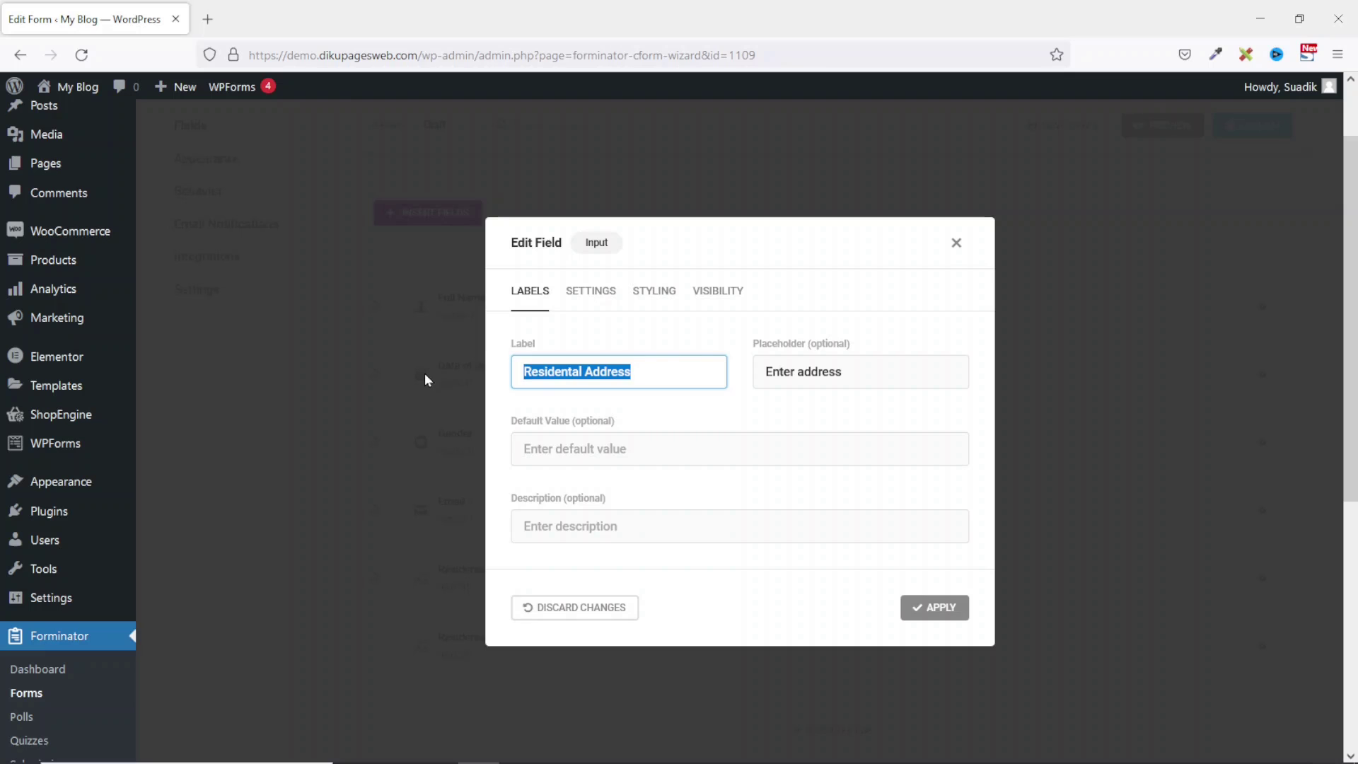
type("Last School Attended")
left_click_drag(867, 364, 701, 369)
type("Enter last school")
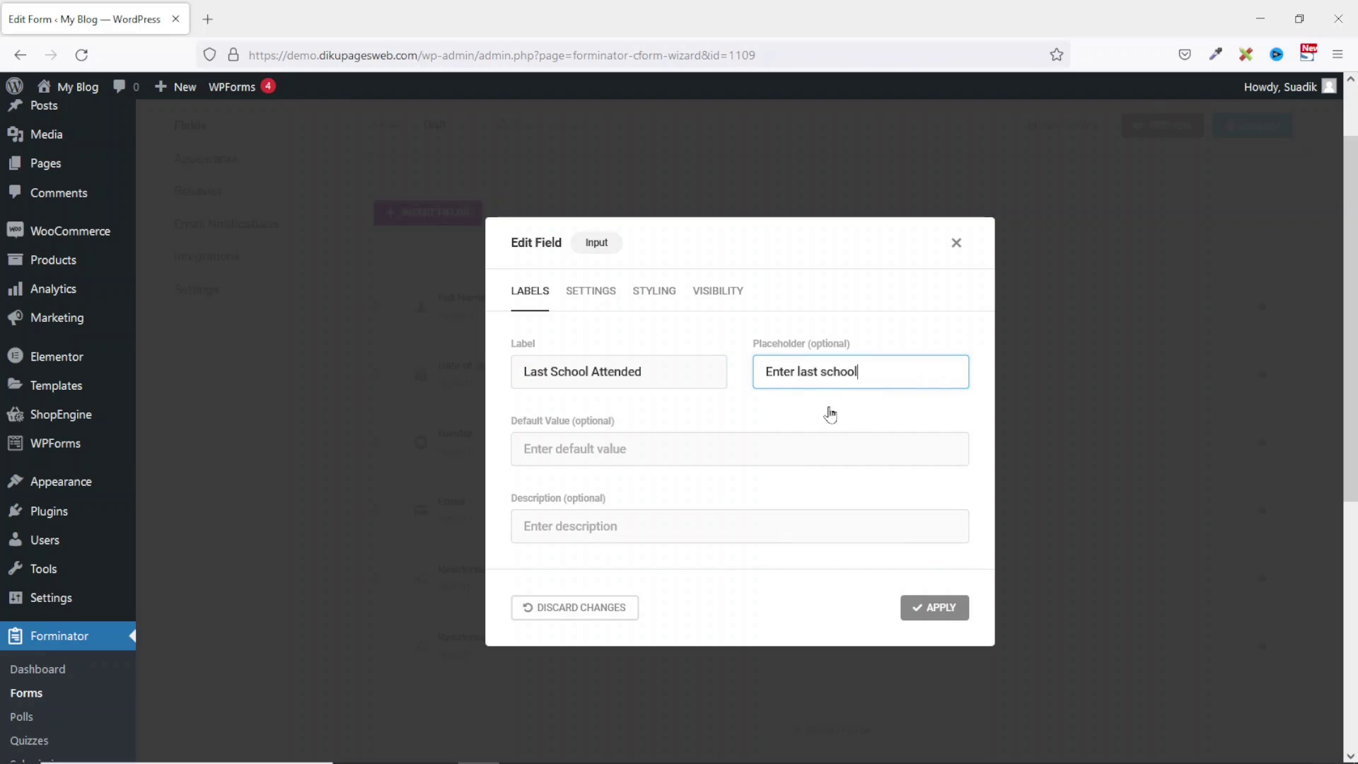
left_click(584, 290)
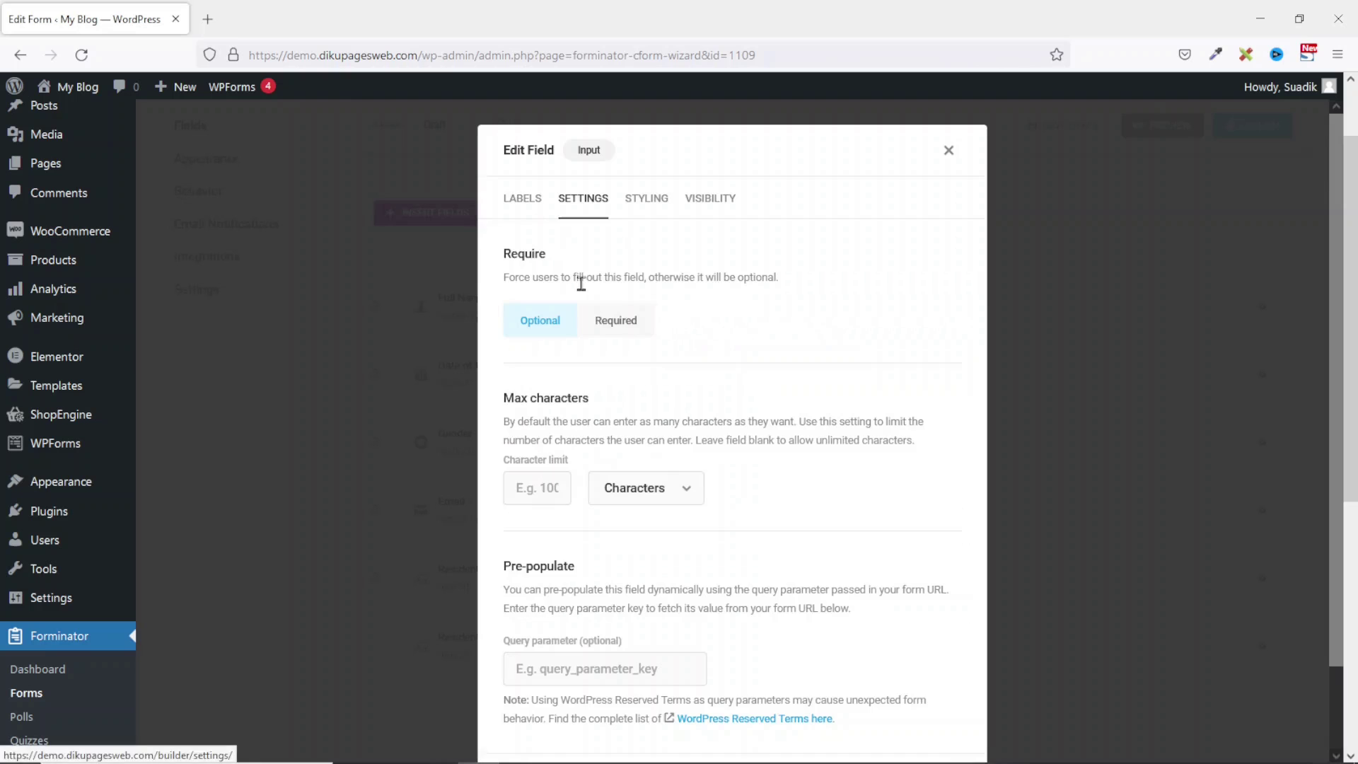
left_click(607, 324)
scroll(835, 467, "down", 2)
left_click(926, 700)
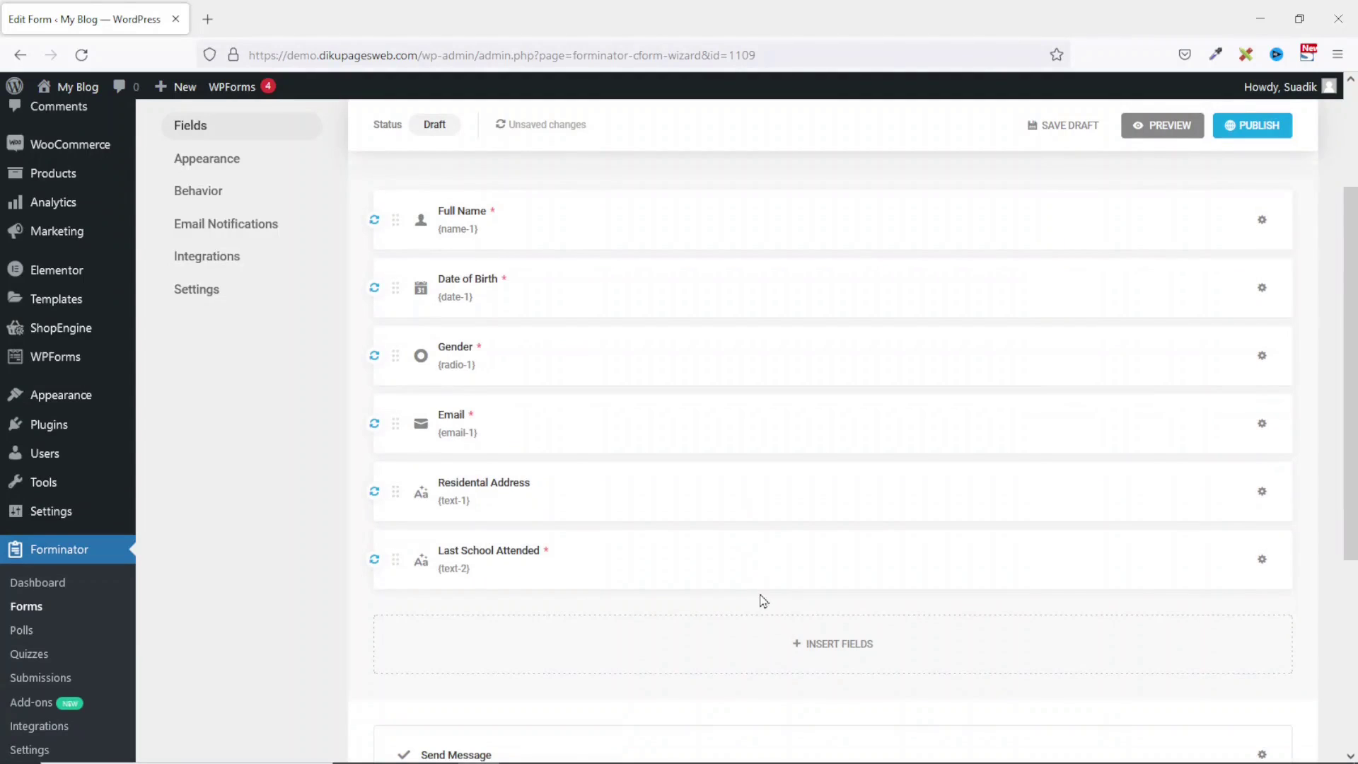
Step: Insert a Checkbox field and paste the courses question as its label
left_click(850, 653)
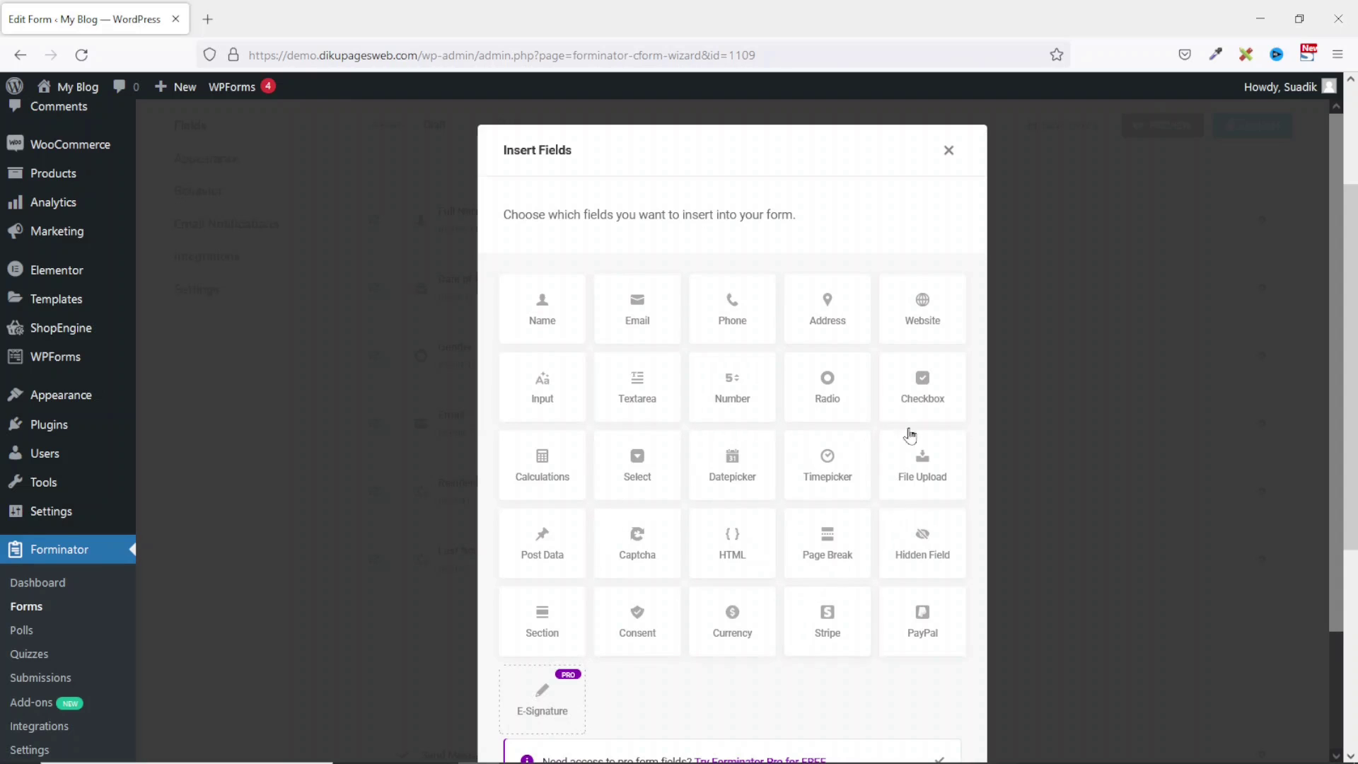
left_click(918, 380)
scroll(893, 403, "down", 2)
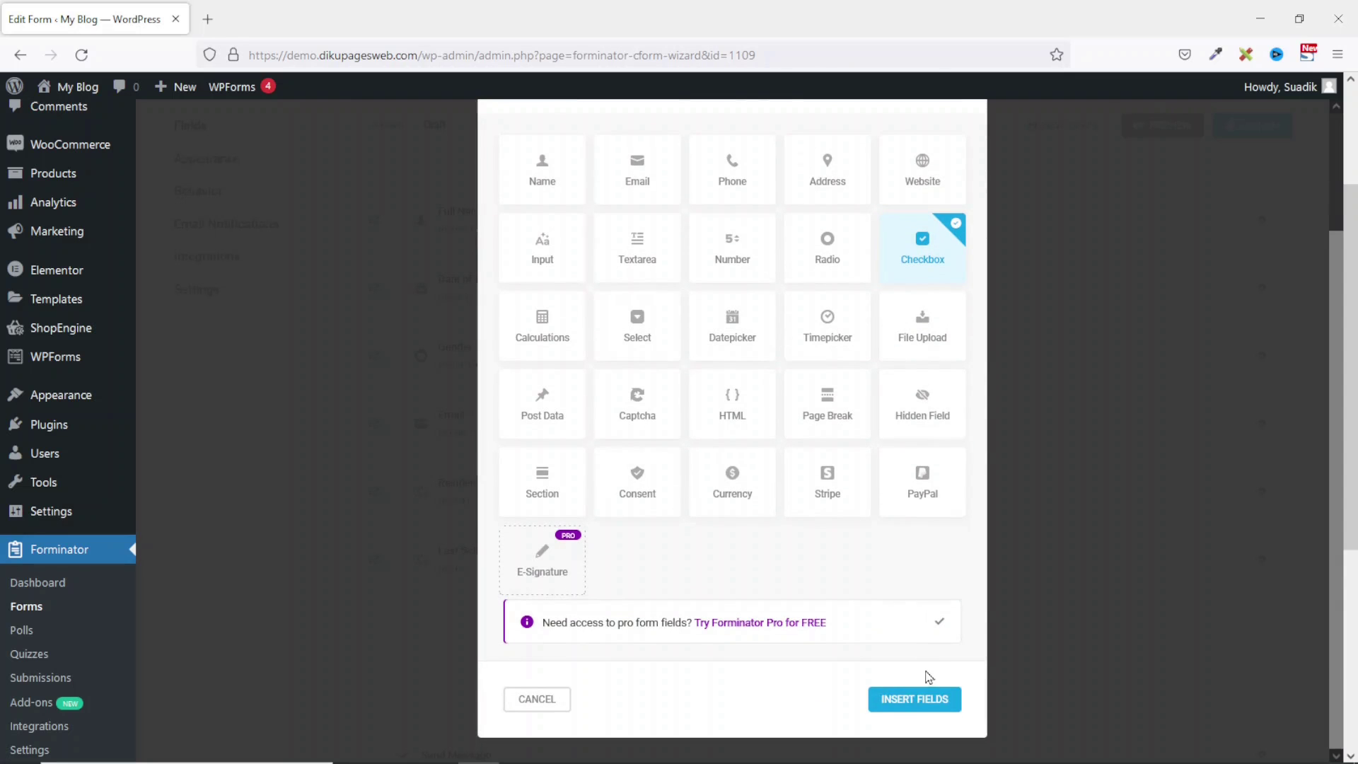
left_click(917, 707)
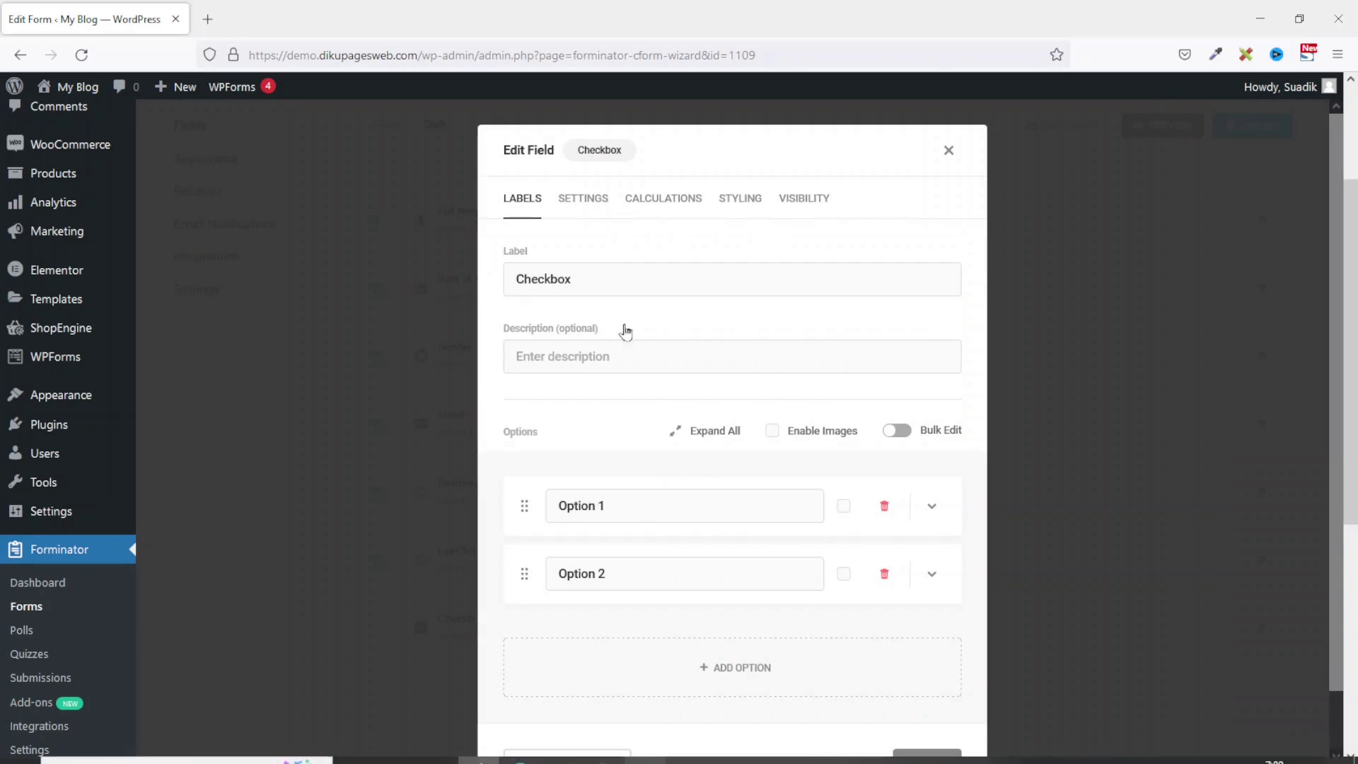
left_click_drag(609, 274, 456, 271)
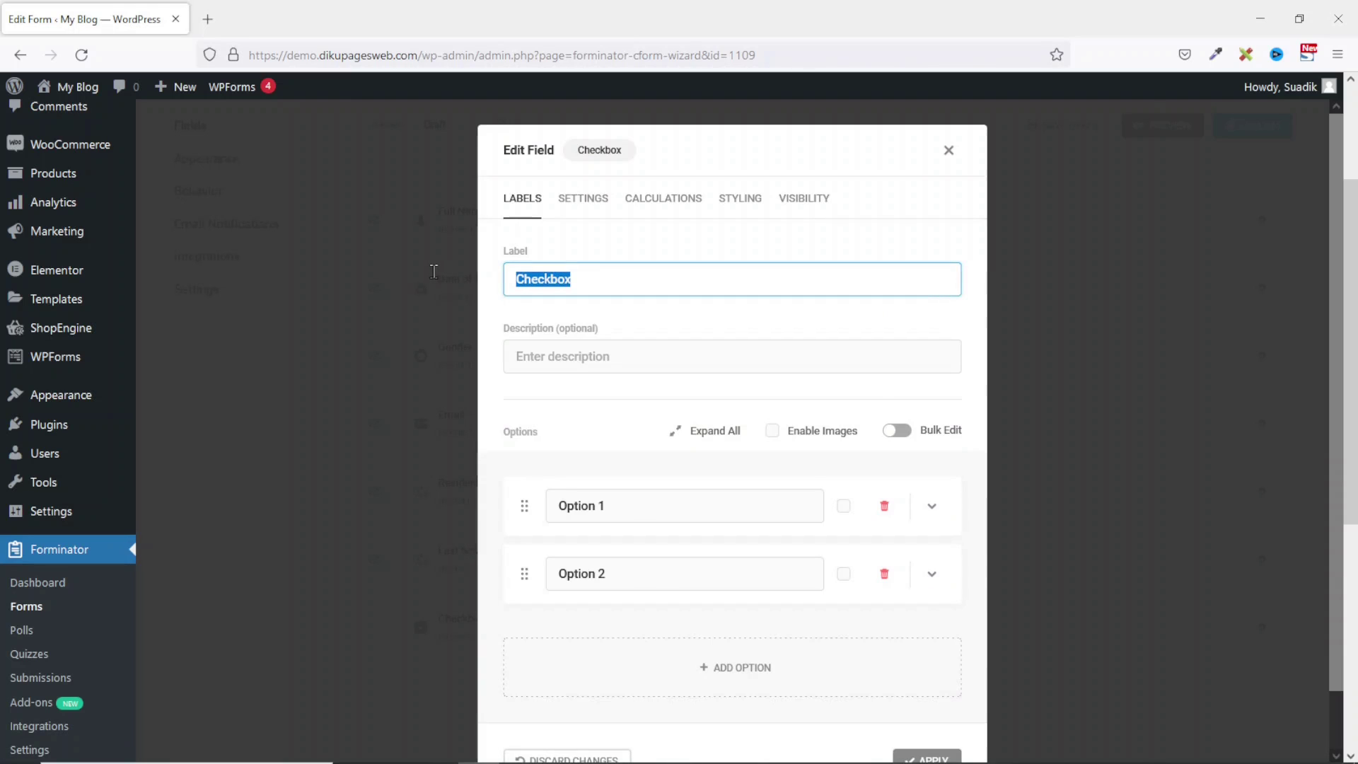
type("I would like to register for the following courses")
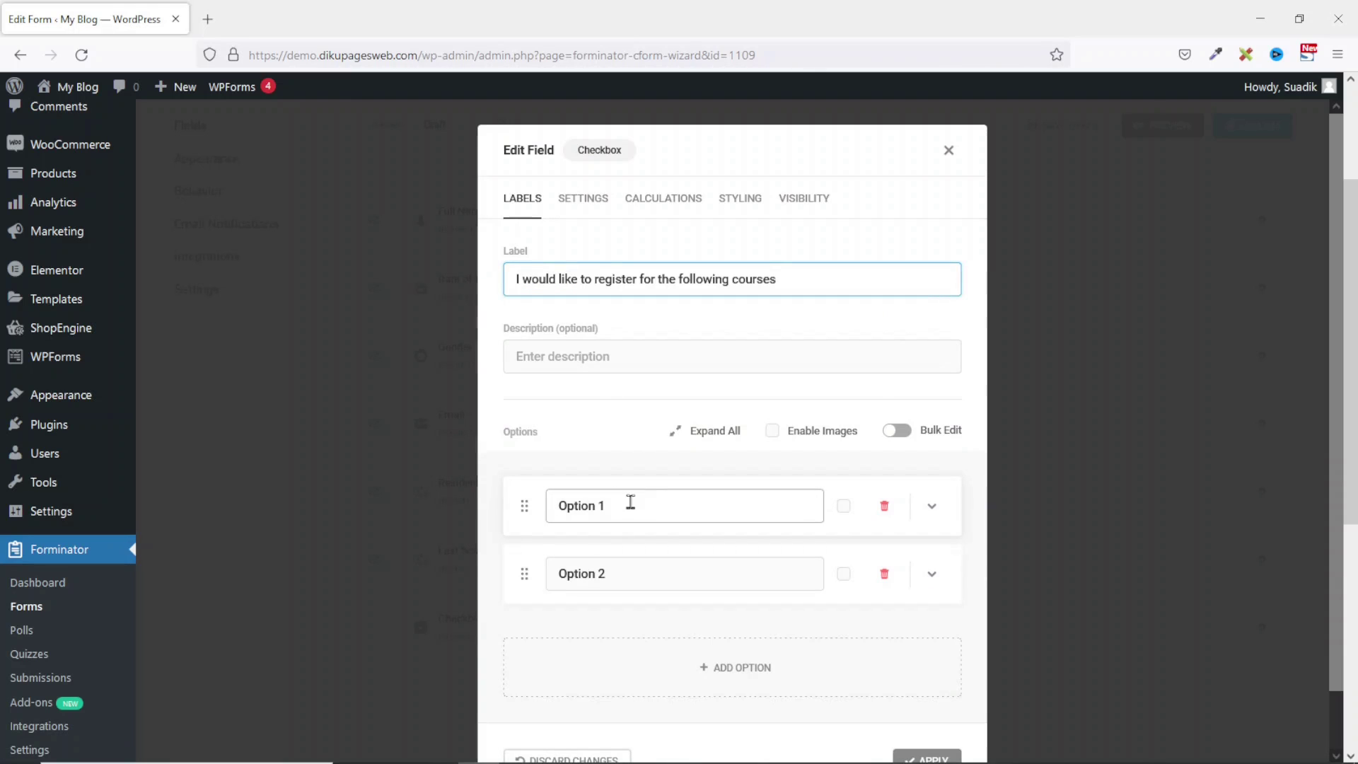
Step: Set four options: Introduction to Computers, HTML Basics, JavaScript for Beginners, Object Oriented Programming
left_click_drag(617, 505, 492, 500)
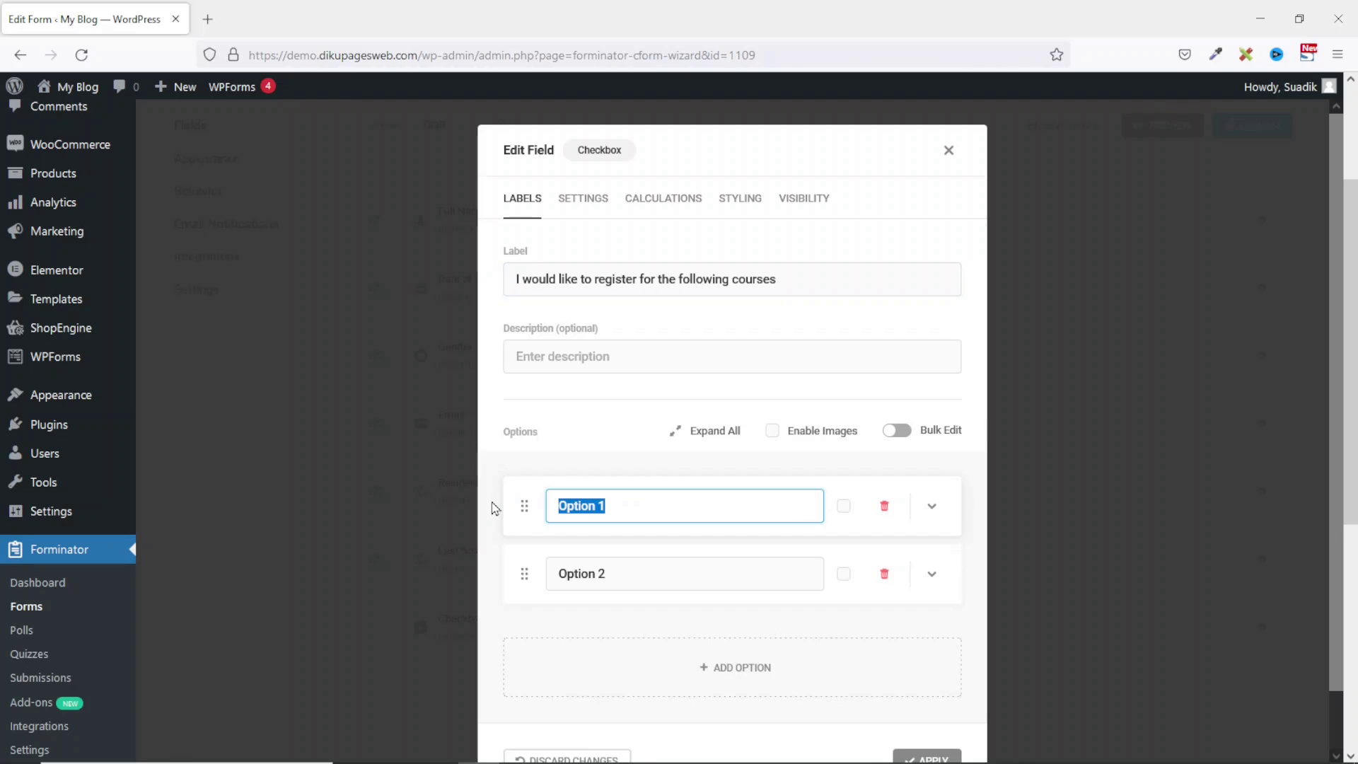
type("Introduction to Computers")
left_click_drag(629, 573, 513, 574)
type("HTML Basics")
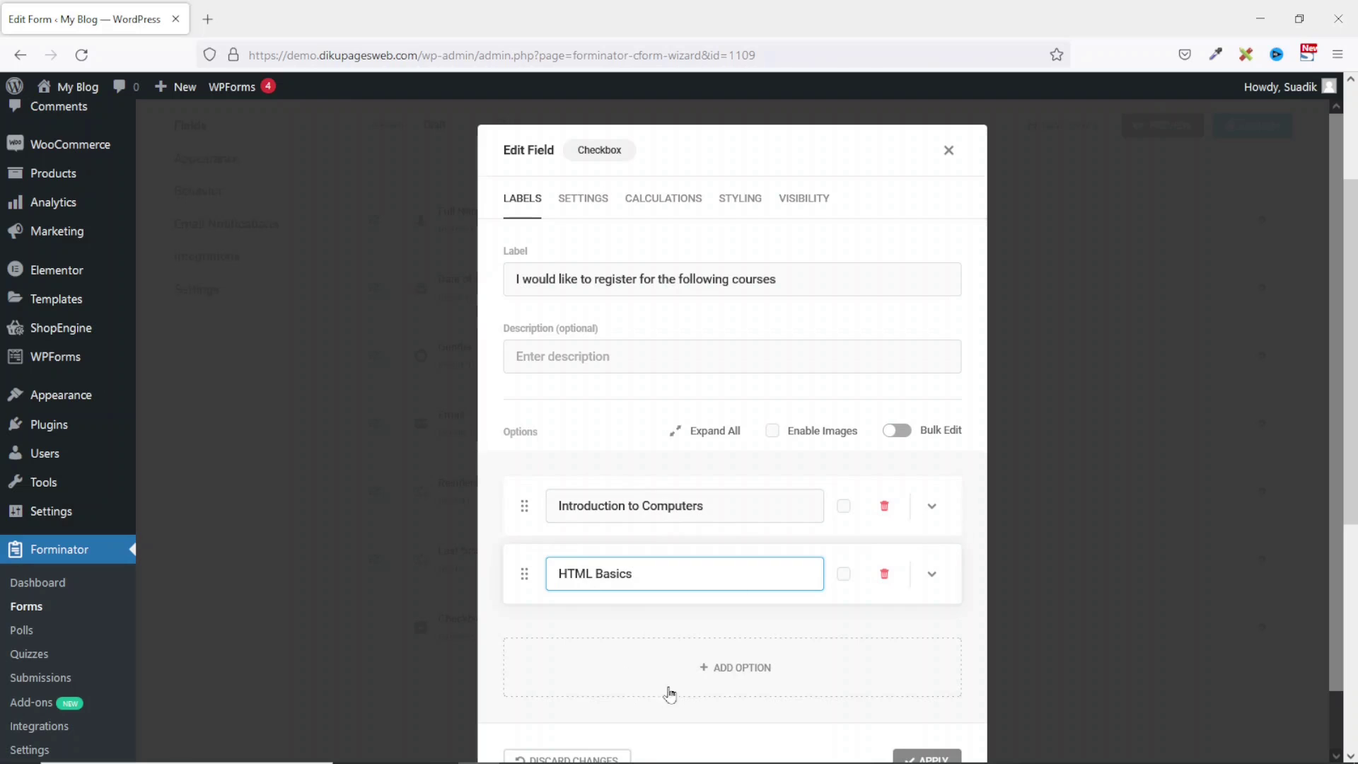
left_click(754, 672)
left_click(691, 642)
type("JavaScript for Beginners")
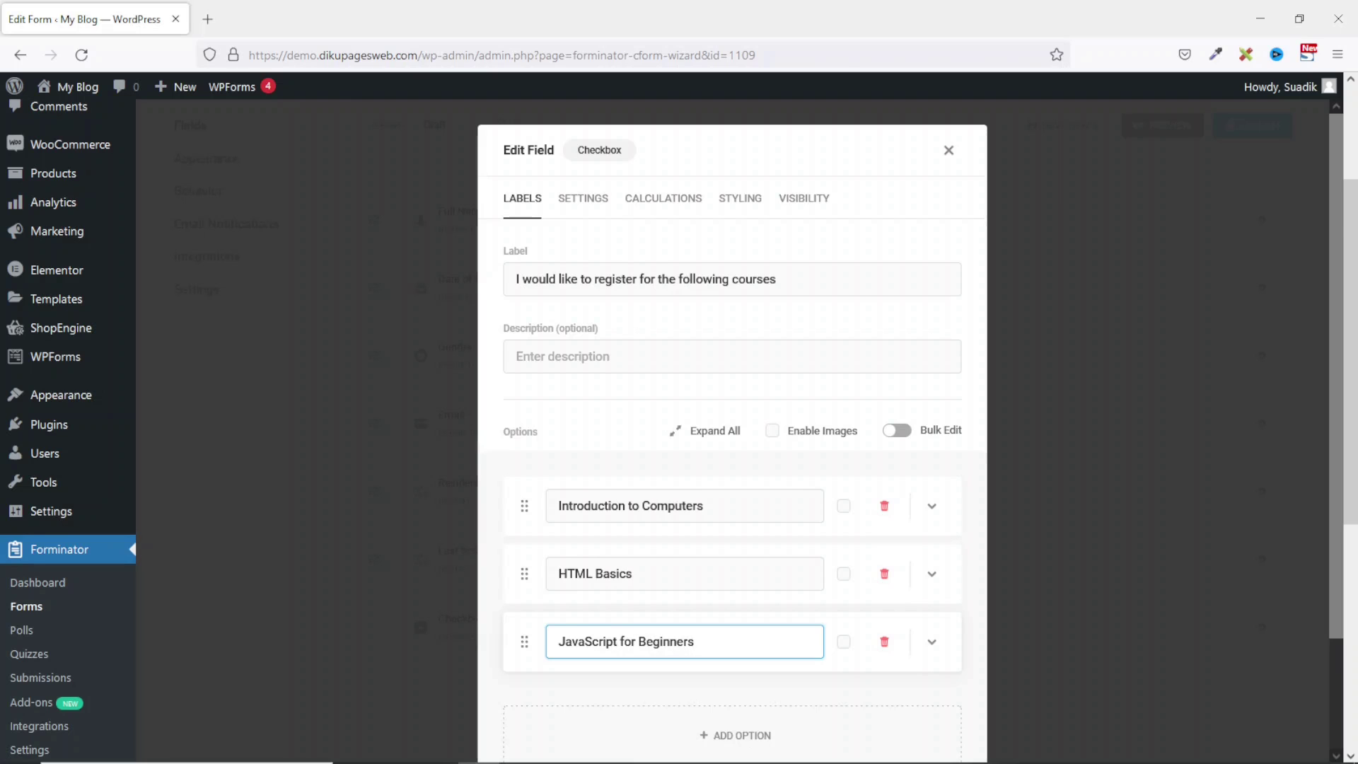
scroll(715, 606, "down", 2)
left_click(744, 605)
left_click(684, 583)
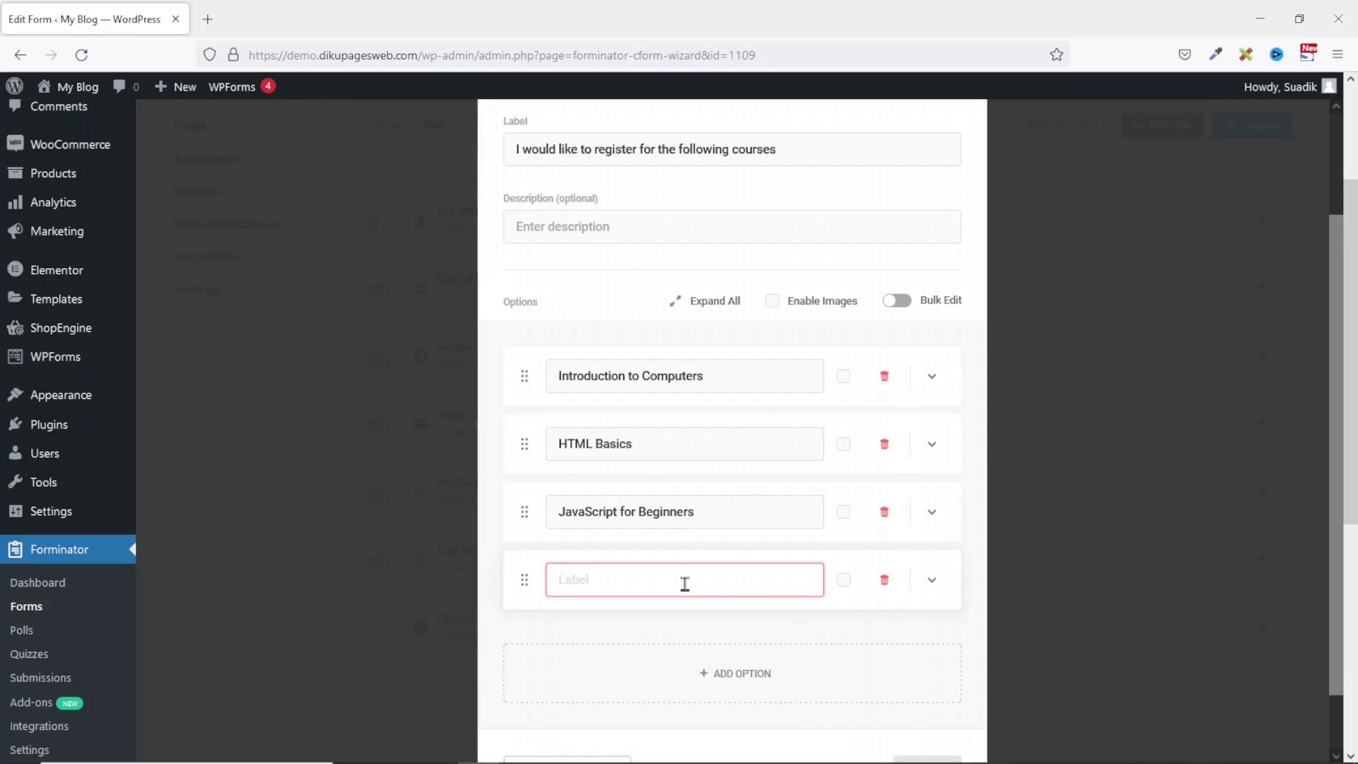
type("Object Oriented Programming")
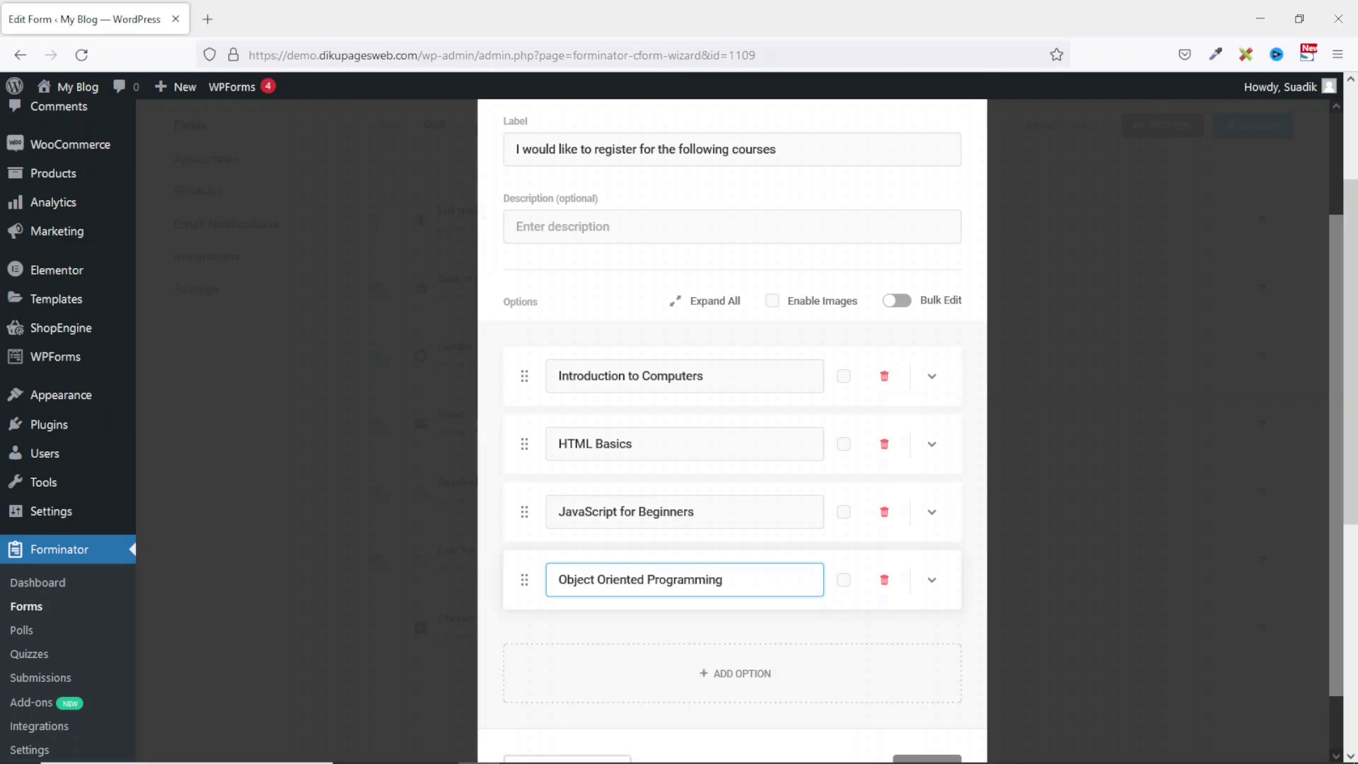
Step: Make the courses checkbox field required and apply the changes
scroll(792, 536, "up", 3)
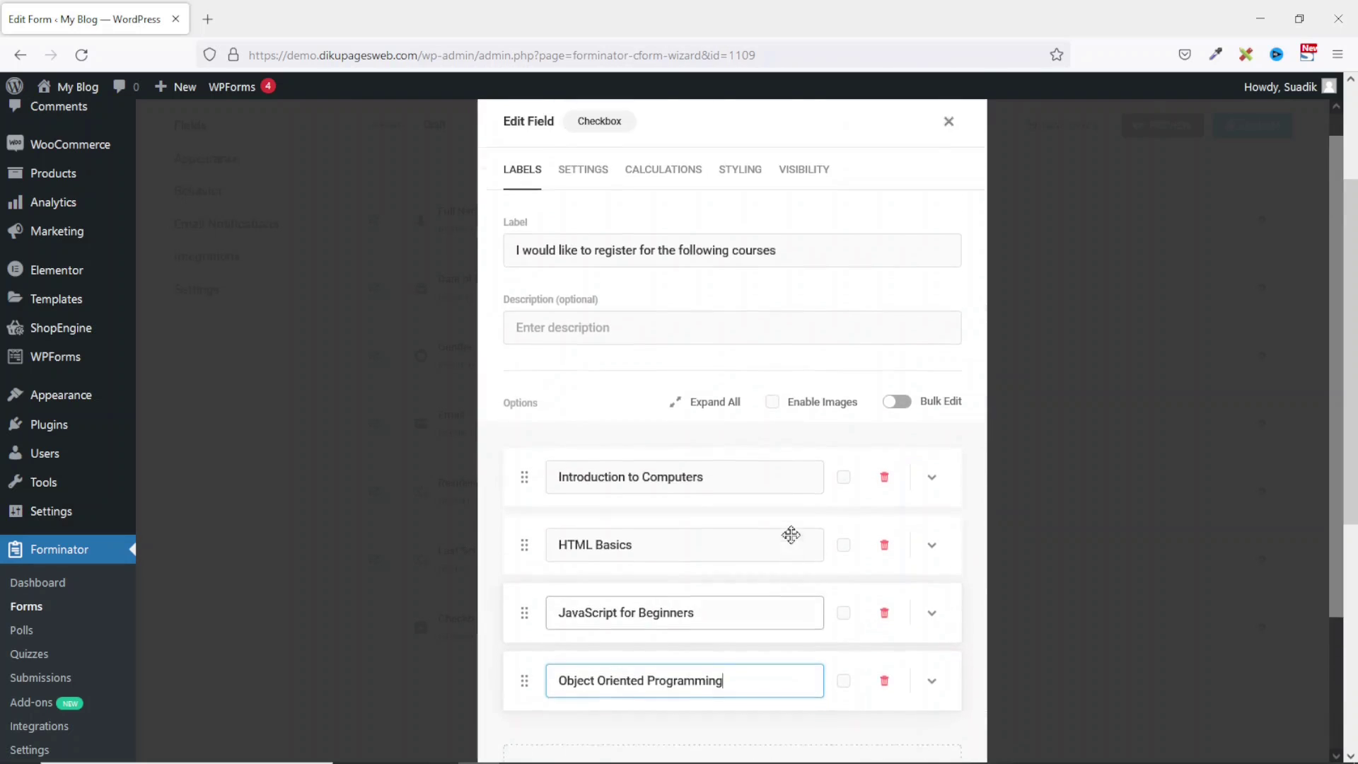
left_click(583, 201)
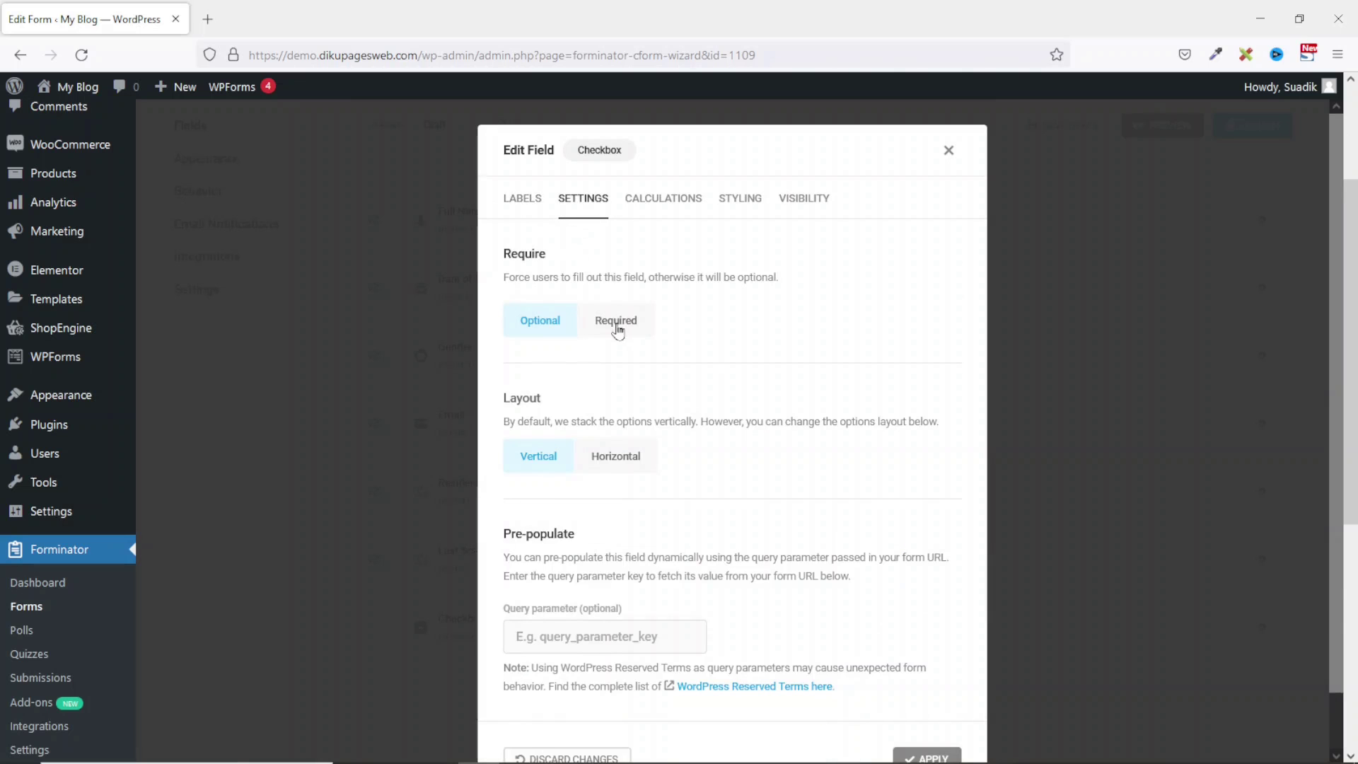
left_click(617, 323)
scroll(814, 537, "down", 3)
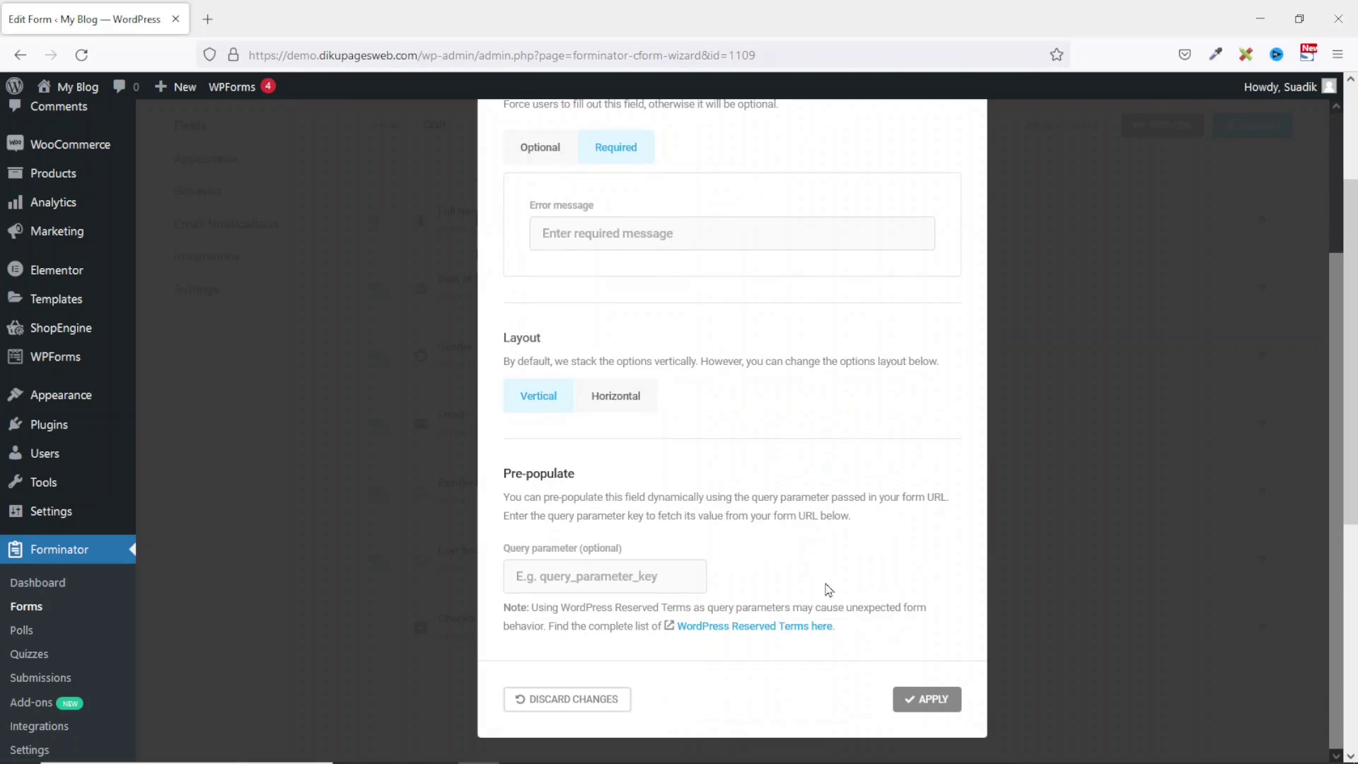
left_click(928, 699)
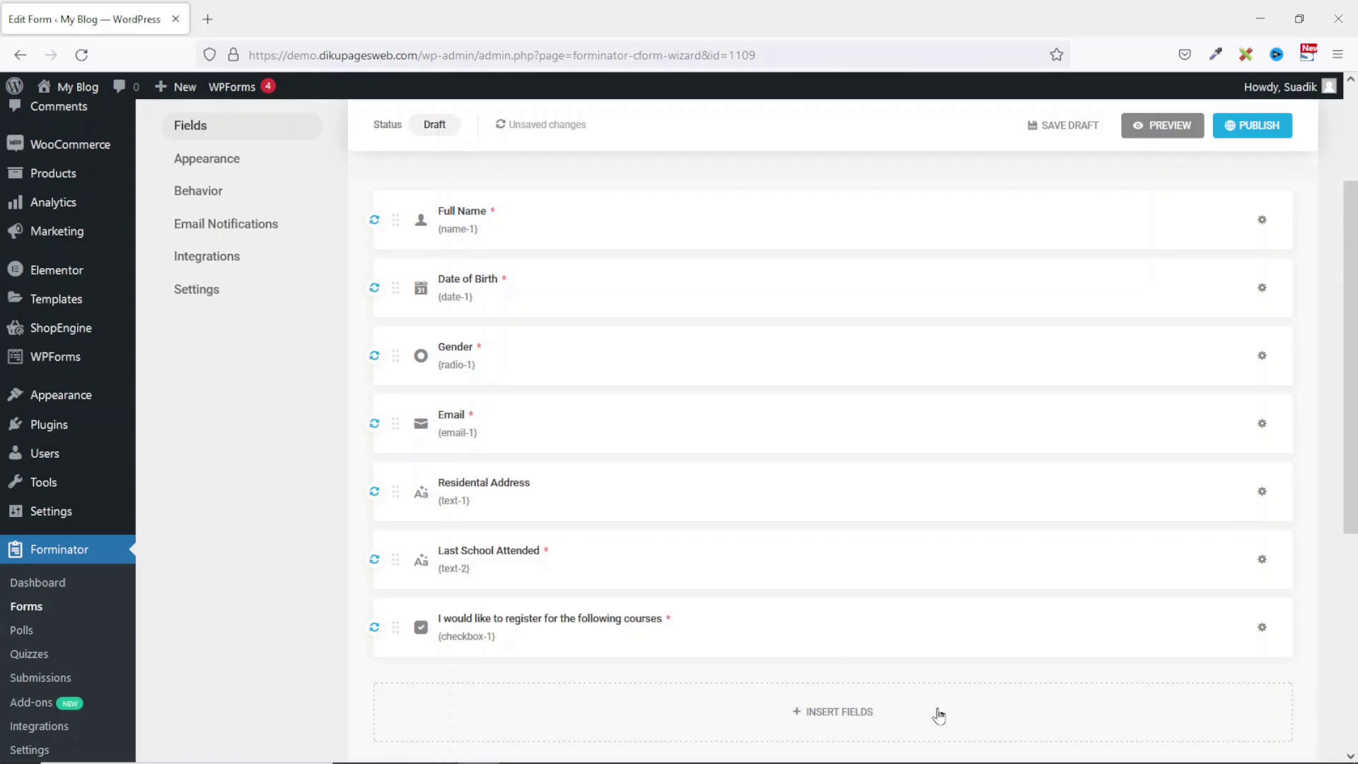
scroll(905, 551, "down", 2)
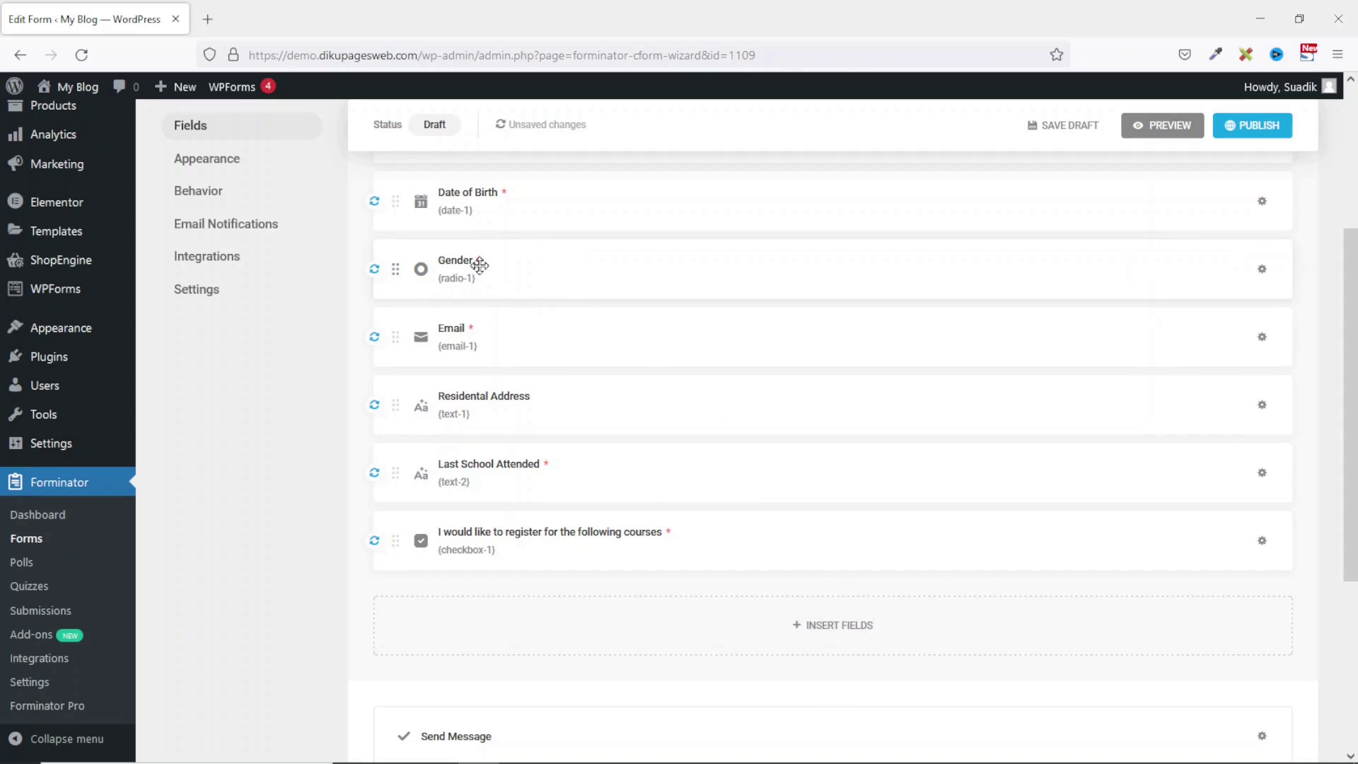
Step: Duplicate the Gender field, move the copy to the form's end, and edit it
left_click(1263, 272)
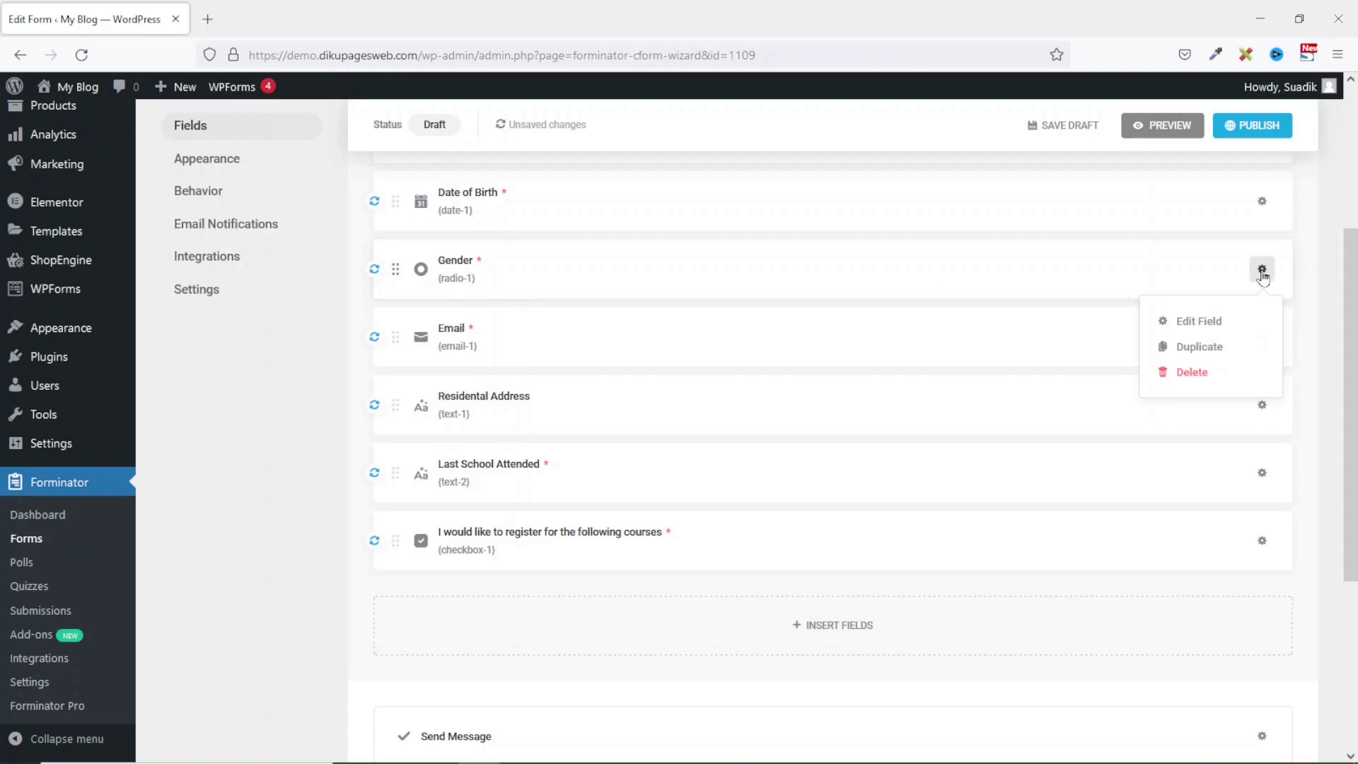
left_click(1203, 341)
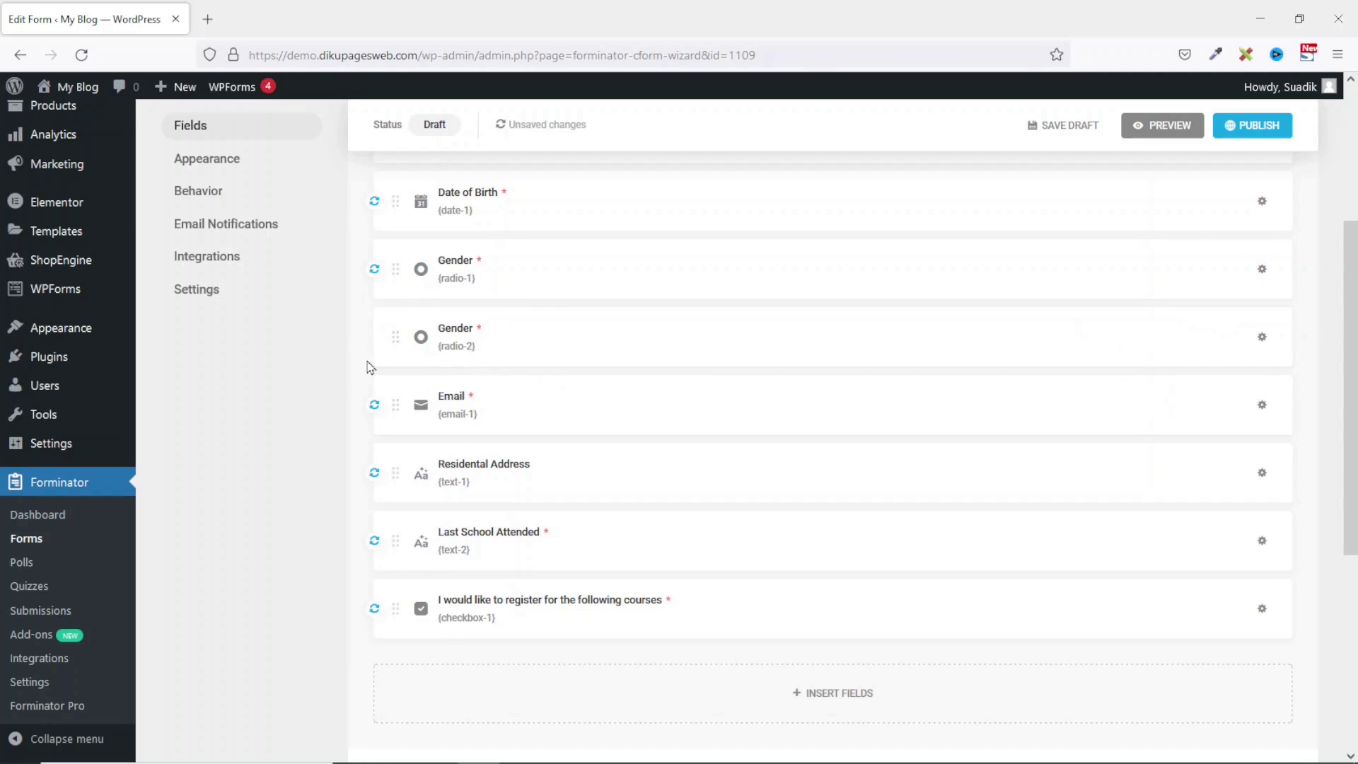
left_click_drag(531, 336, 538, 681)
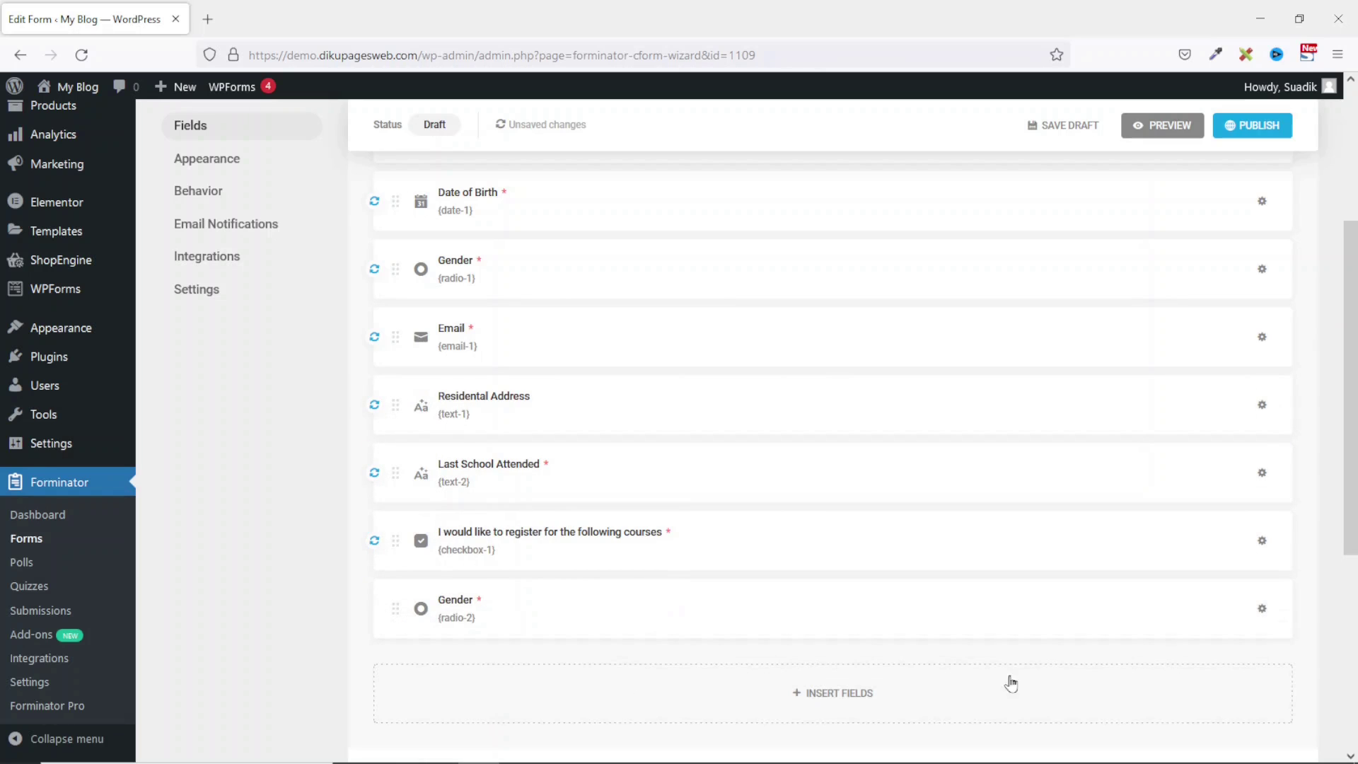
left_click(1262, 608)
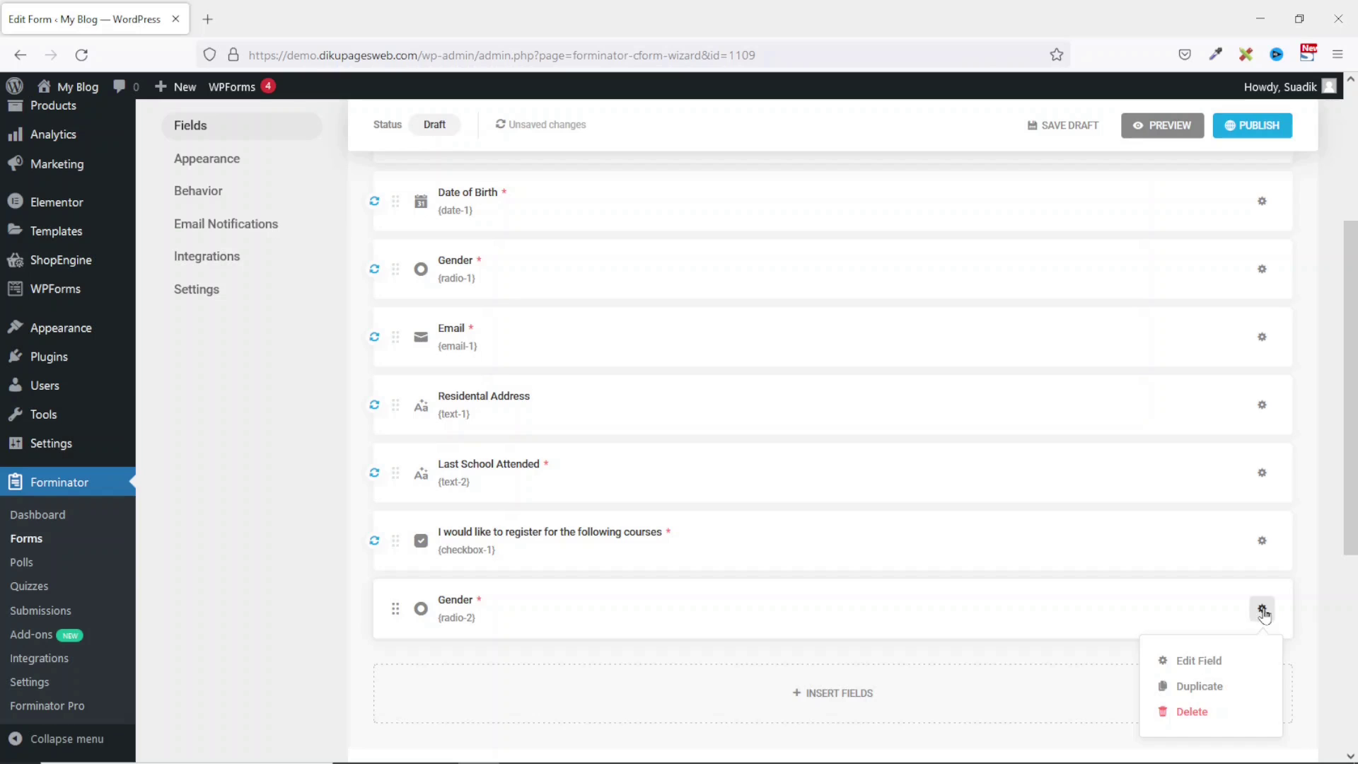
left_click(1199, 660)
Step: Relabel the copy 'How did you hear about us?', rename its answers, and add another option
left_click_drag(625, 287, 484, 285)
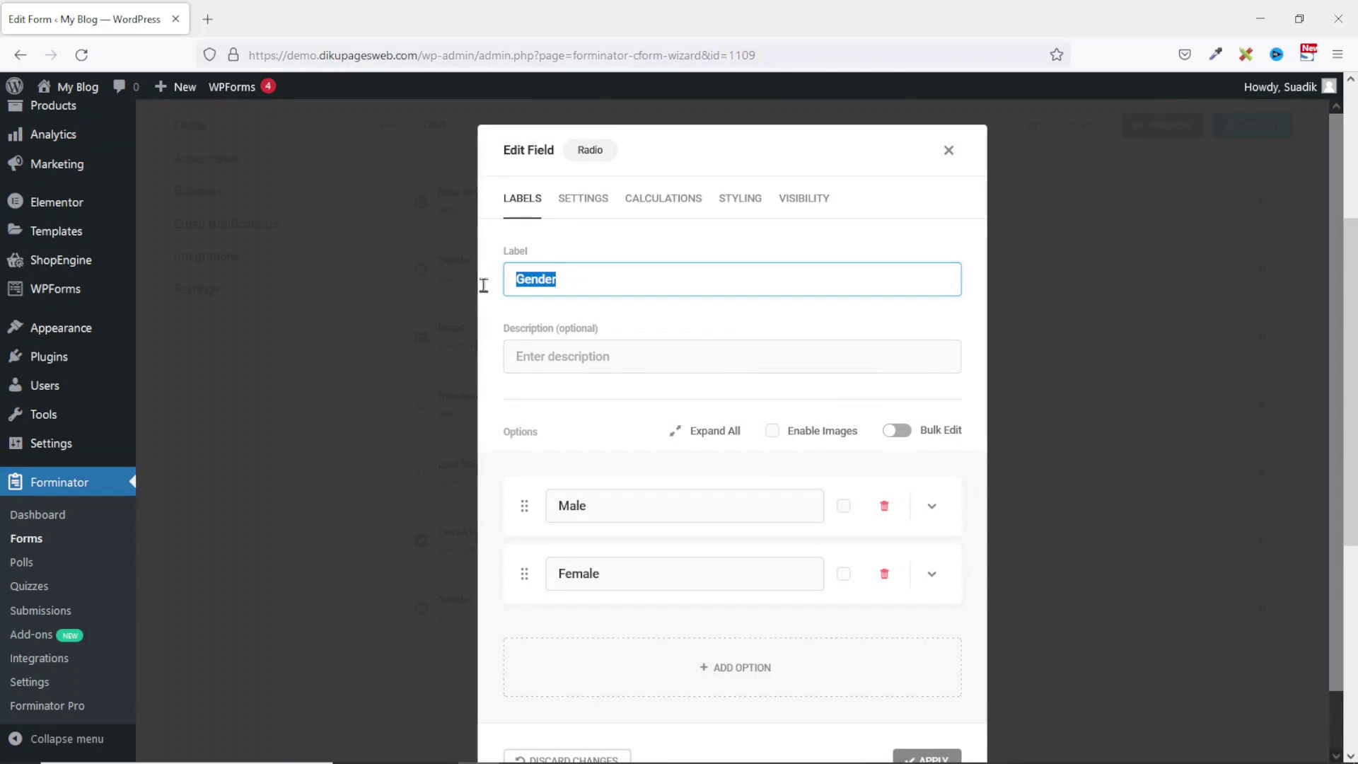
type("How did you hear about us?")
left_click_drag(615, 506, 465, 514)
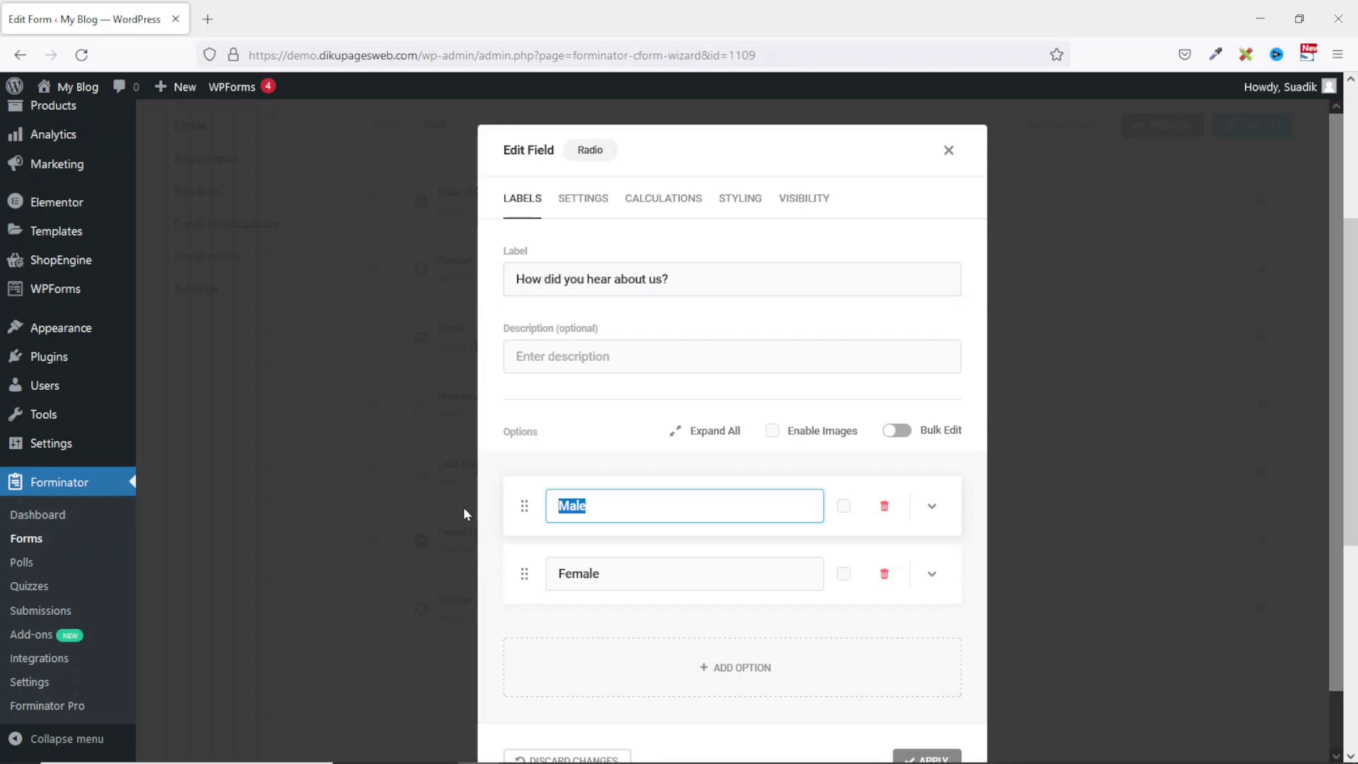
type("Newspaper")
left_click_drag(639, 571, 476, 583)
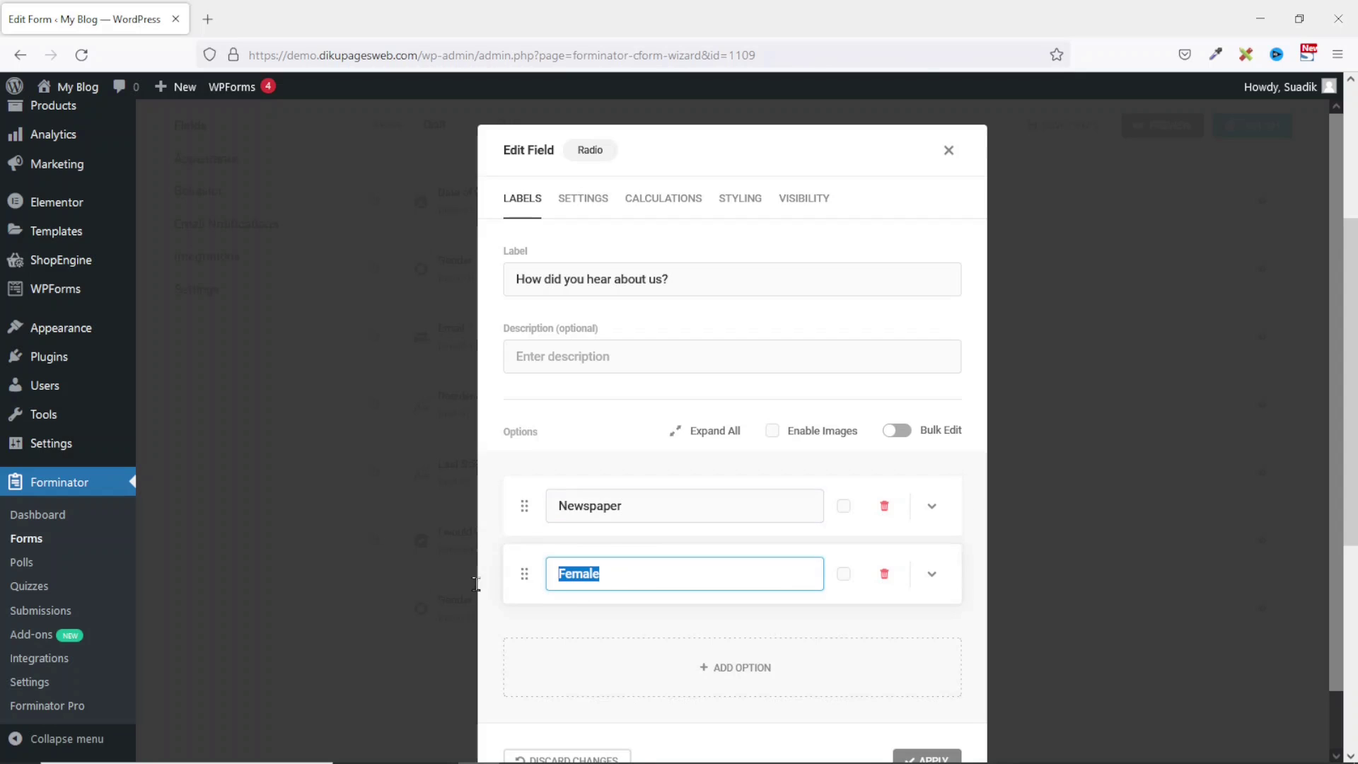
type("Website")
left_click(730, 677)
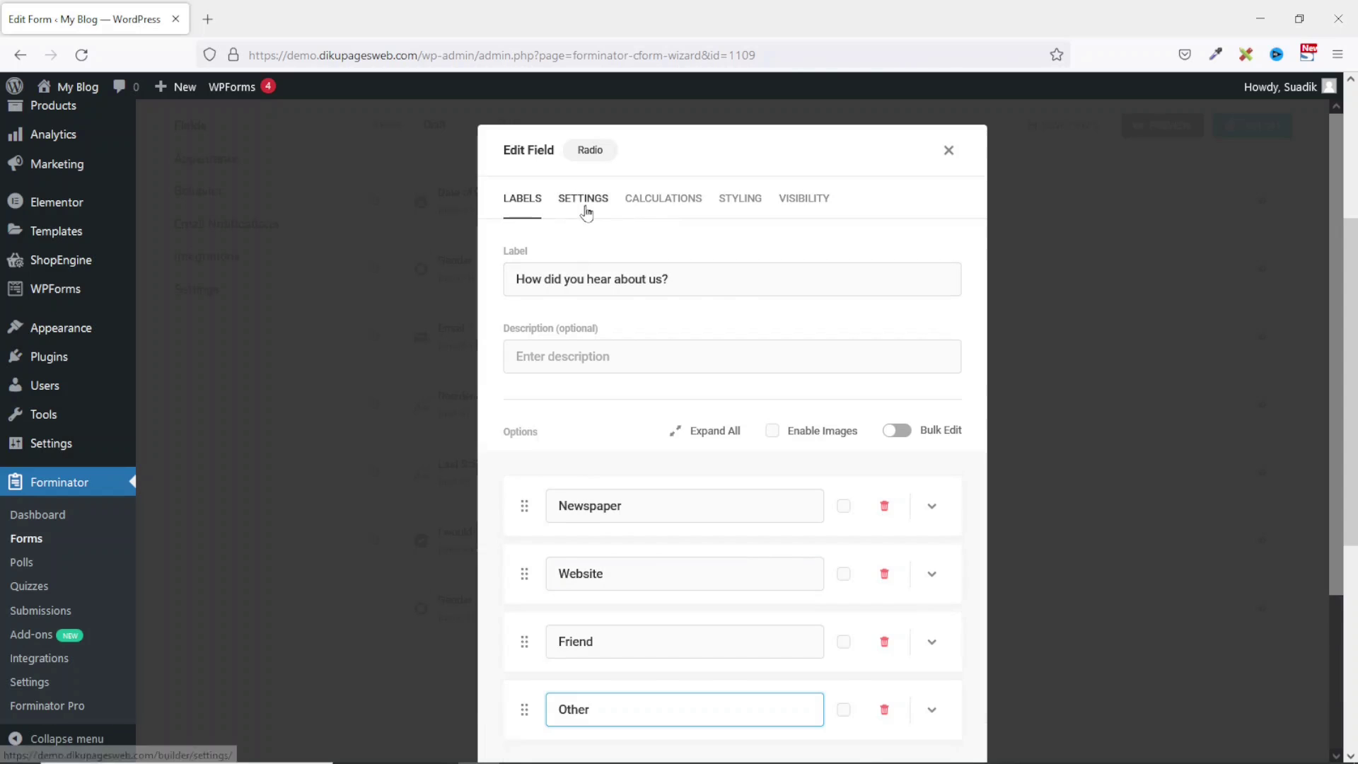
Step: Make the question required and apply the changes
left_click(584, 211)
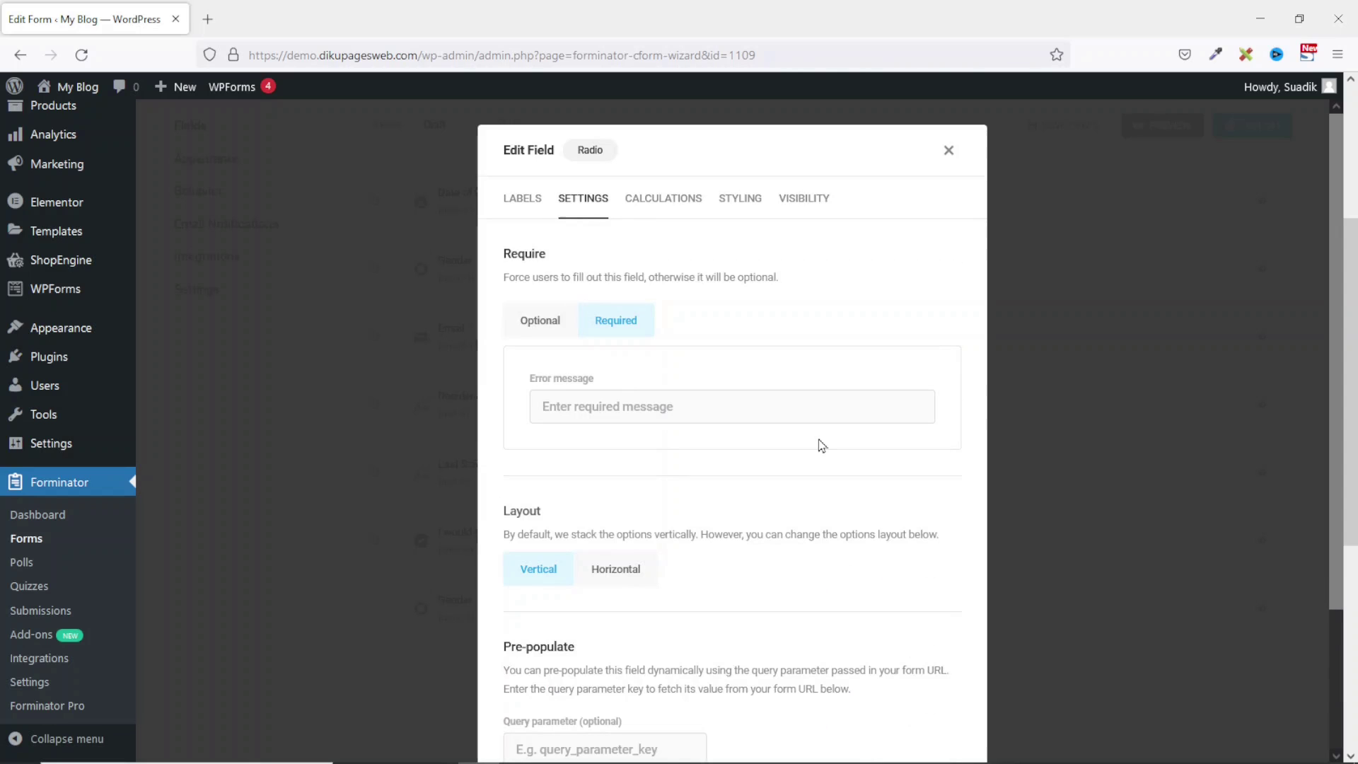
scroll(820, 453, "down", 5)
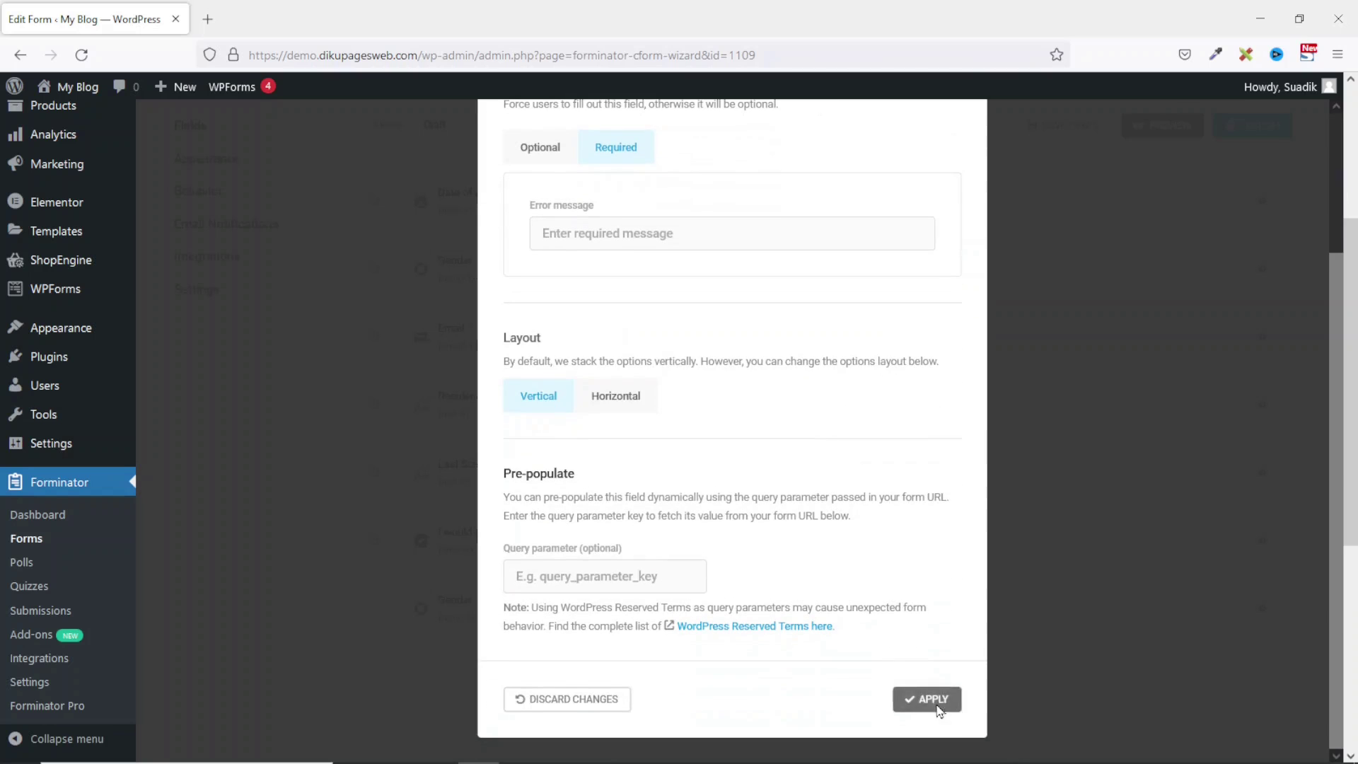
left_click(934, 707)
scroll(939, 703, "down", 2)
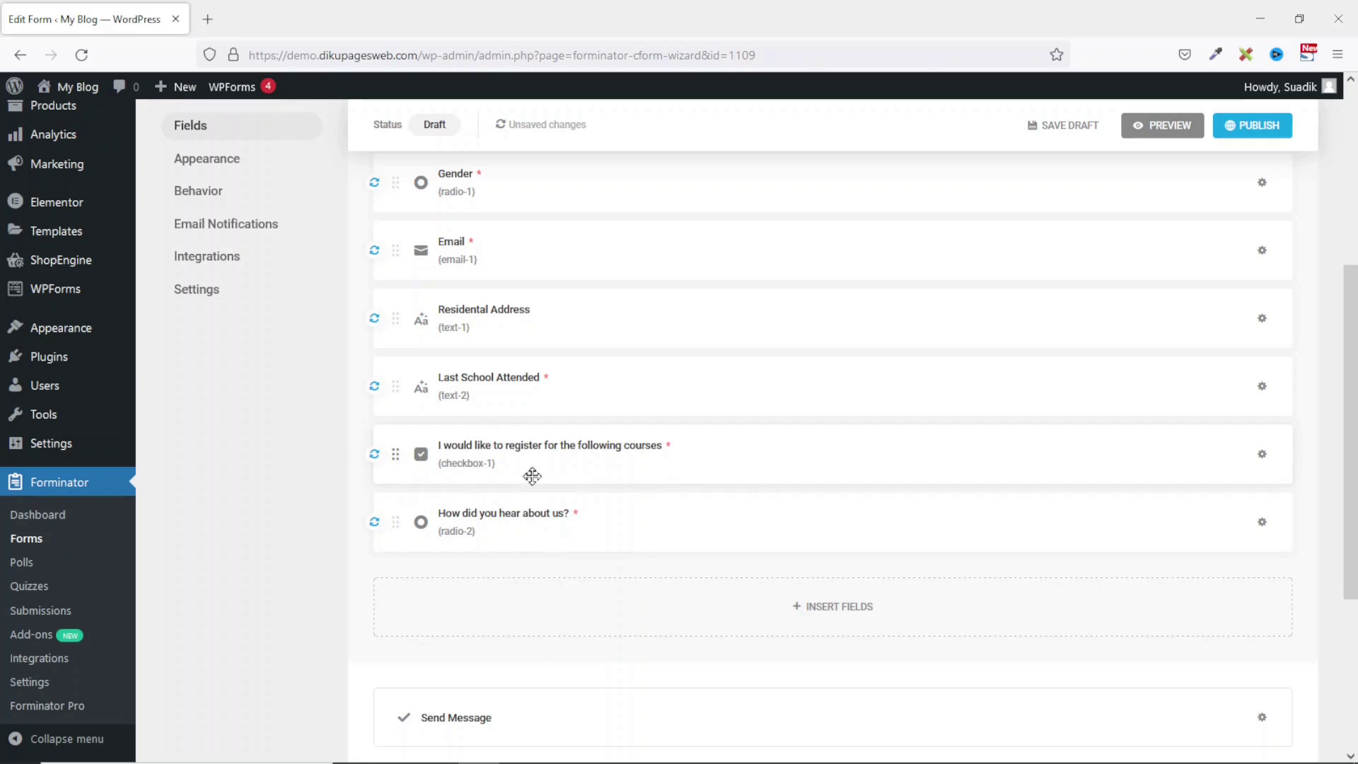
left_click(832, 615)
left_click(947, 388)
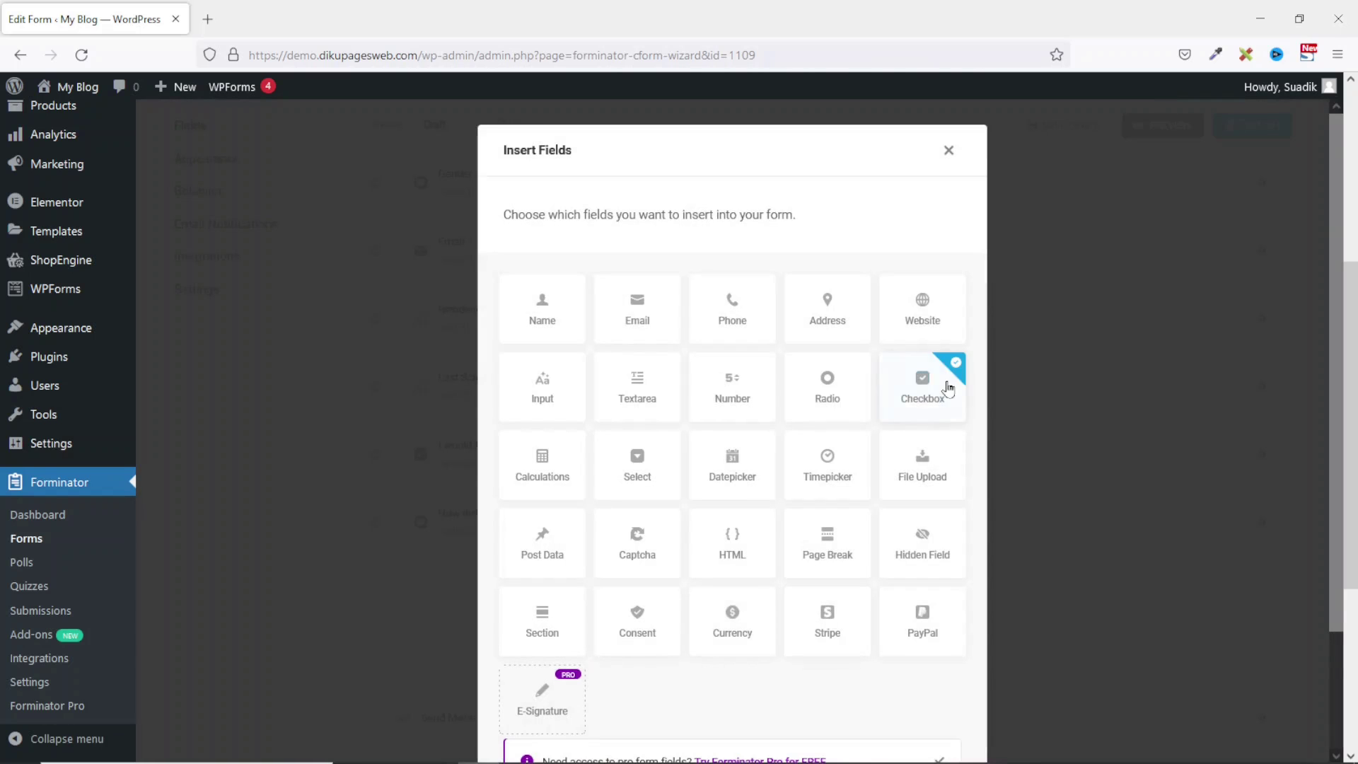
scroll(932, 541, "down", 2)
left_click(941, 702)
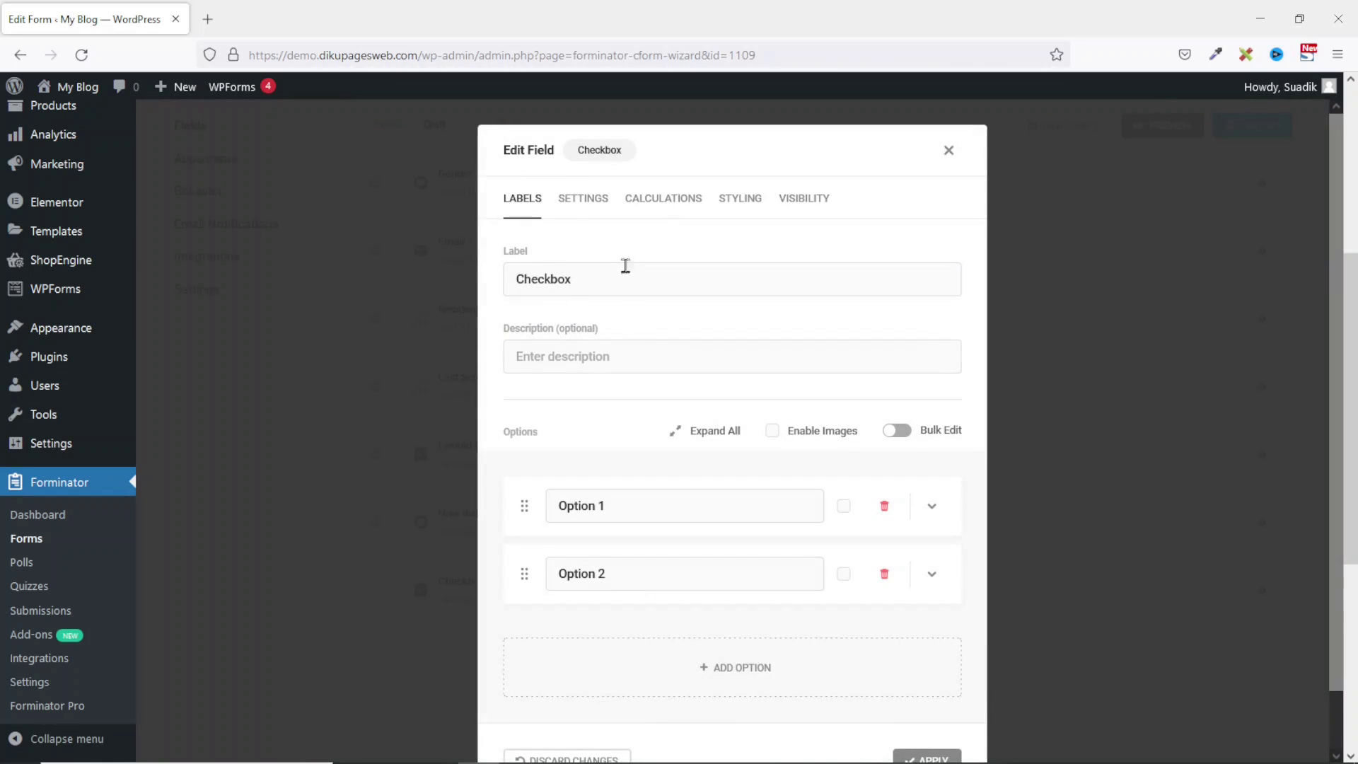
left_click(625, 265)
key("ctrl+a")
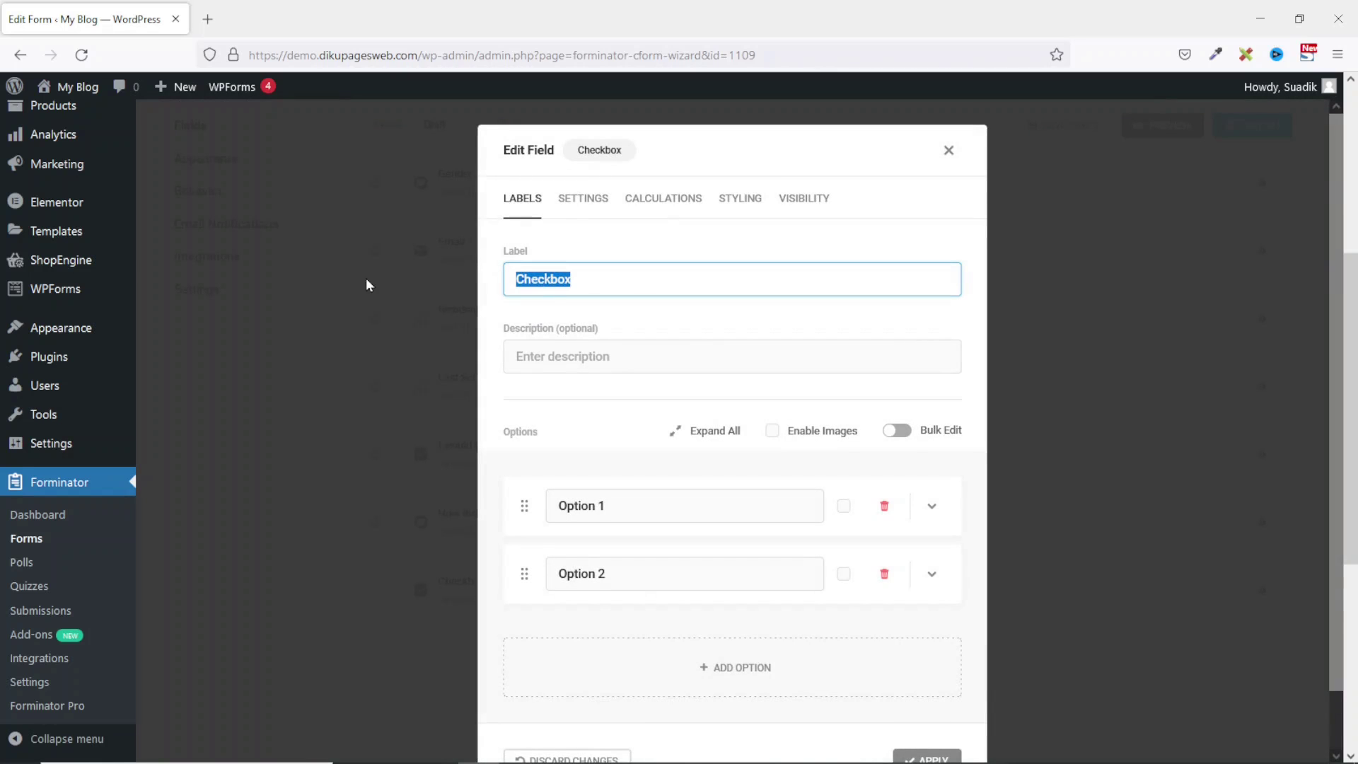
type("I agree to pay school fees in advance by:")
left_click(668, 505)
key("ctrl+a")
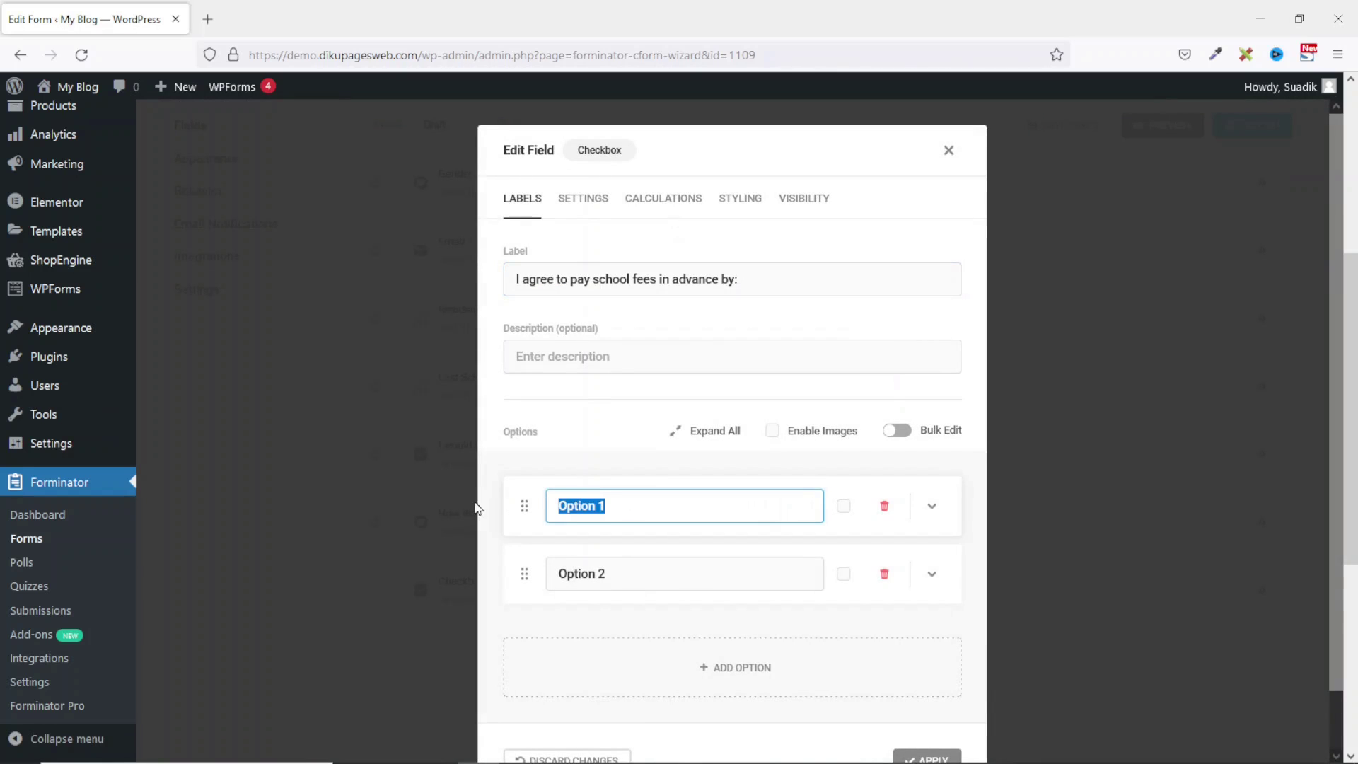
type("Card")
left_click(652, 567)
key("ctrl+a")
type("Csh")
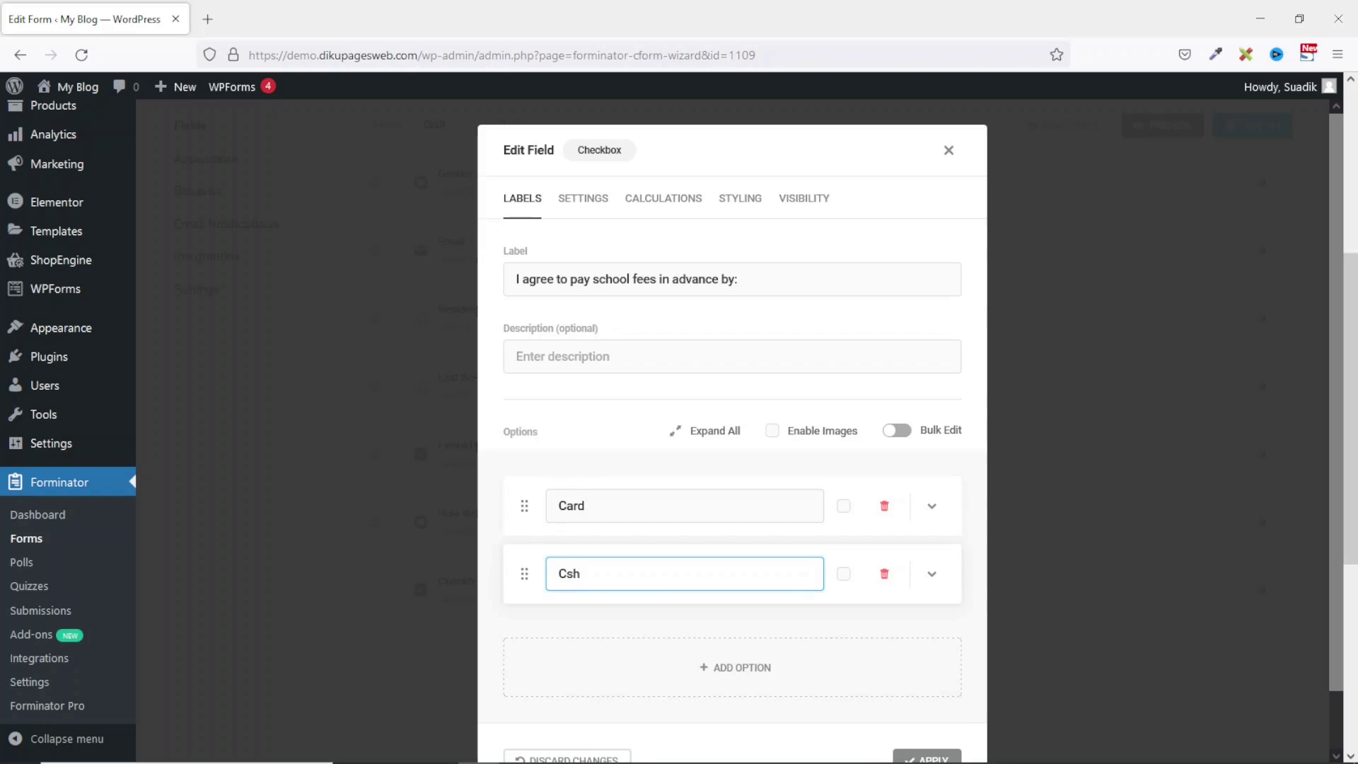
left_click(715, 670)
type("C")
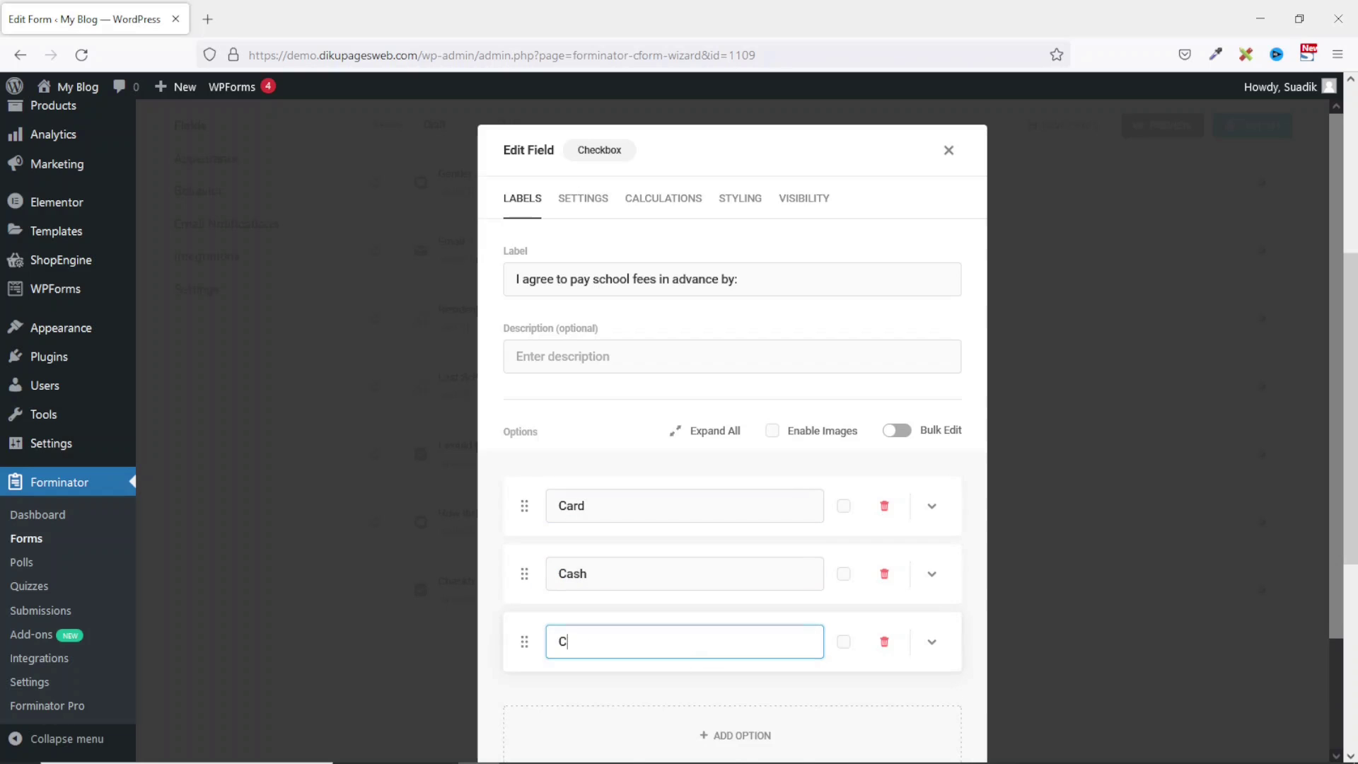
type("heck")
left_click(587, 198)
left_click(625, 324)
scroll(968, 741, "down", 3)
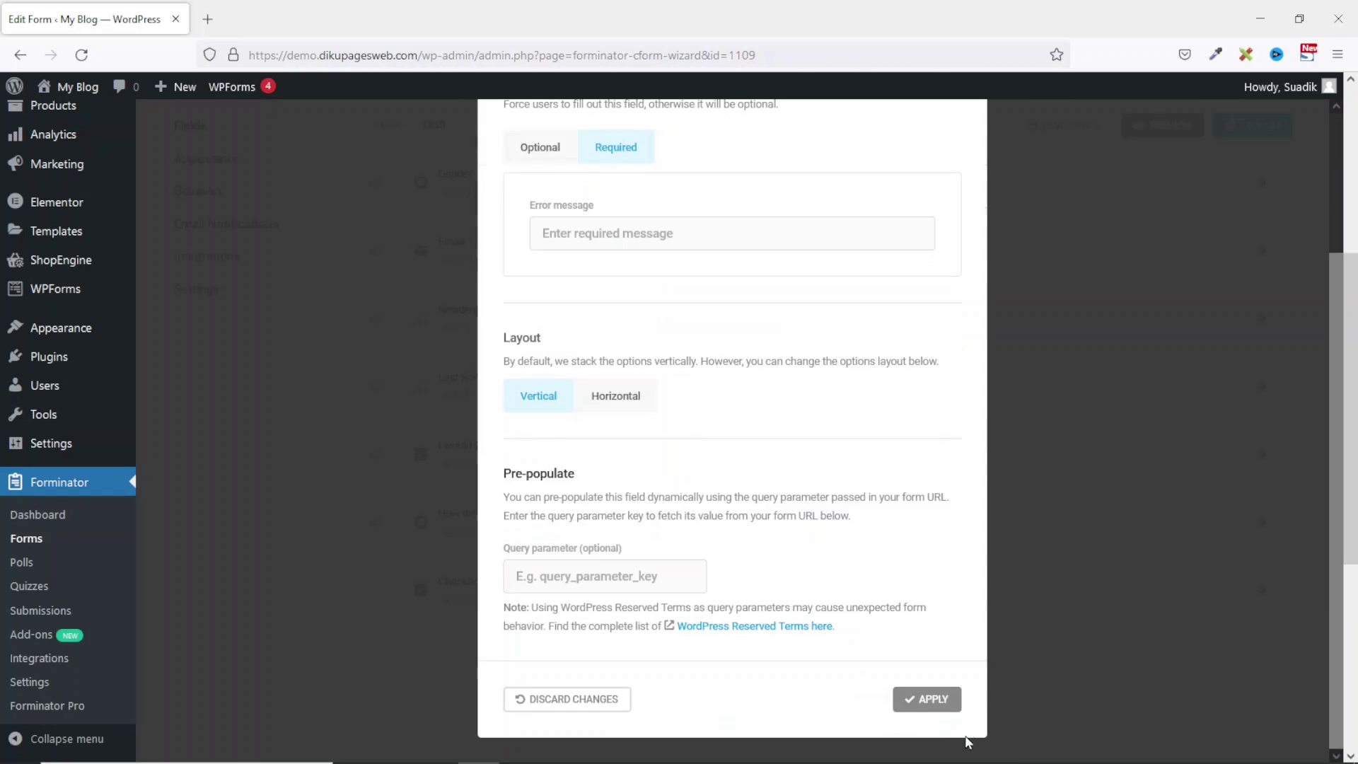
left_click(933, 711)
scroll(932, 712, "down", 2)
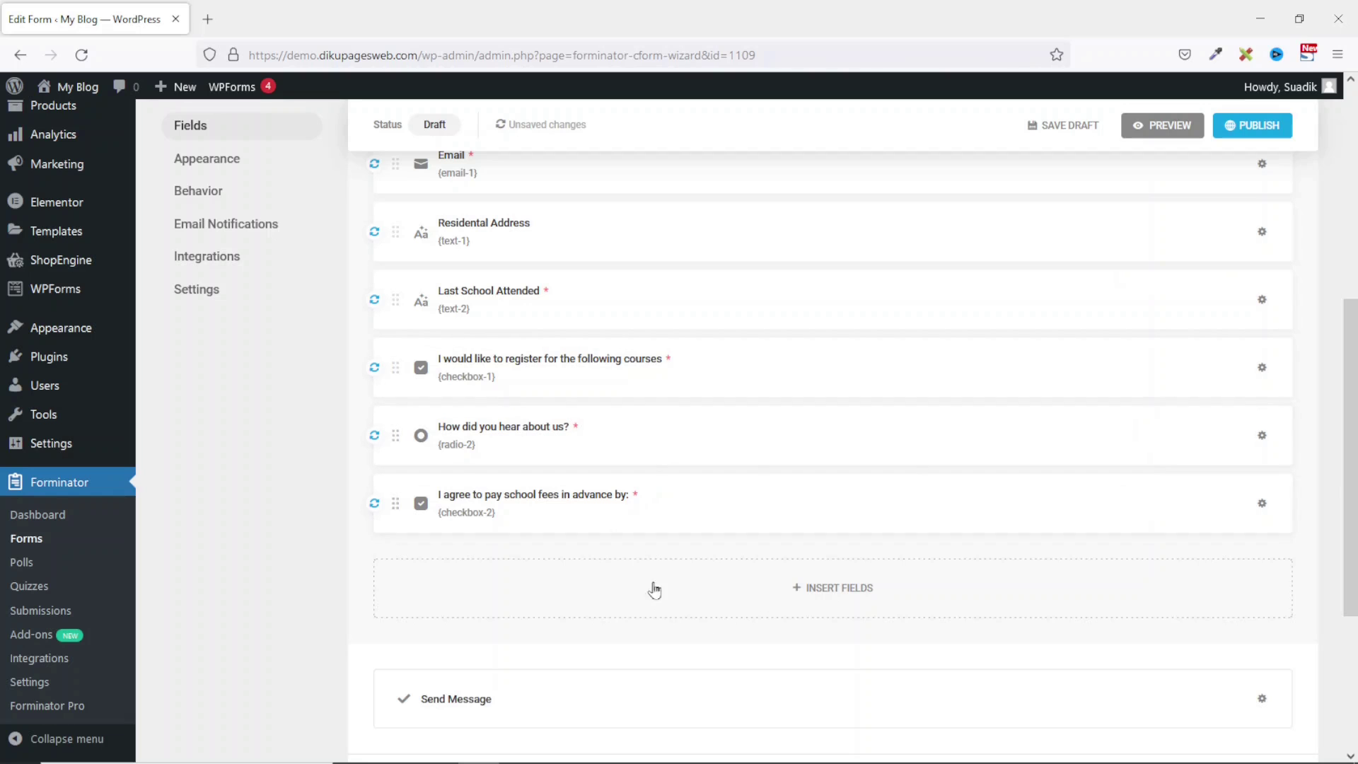
left_click(829, 599)
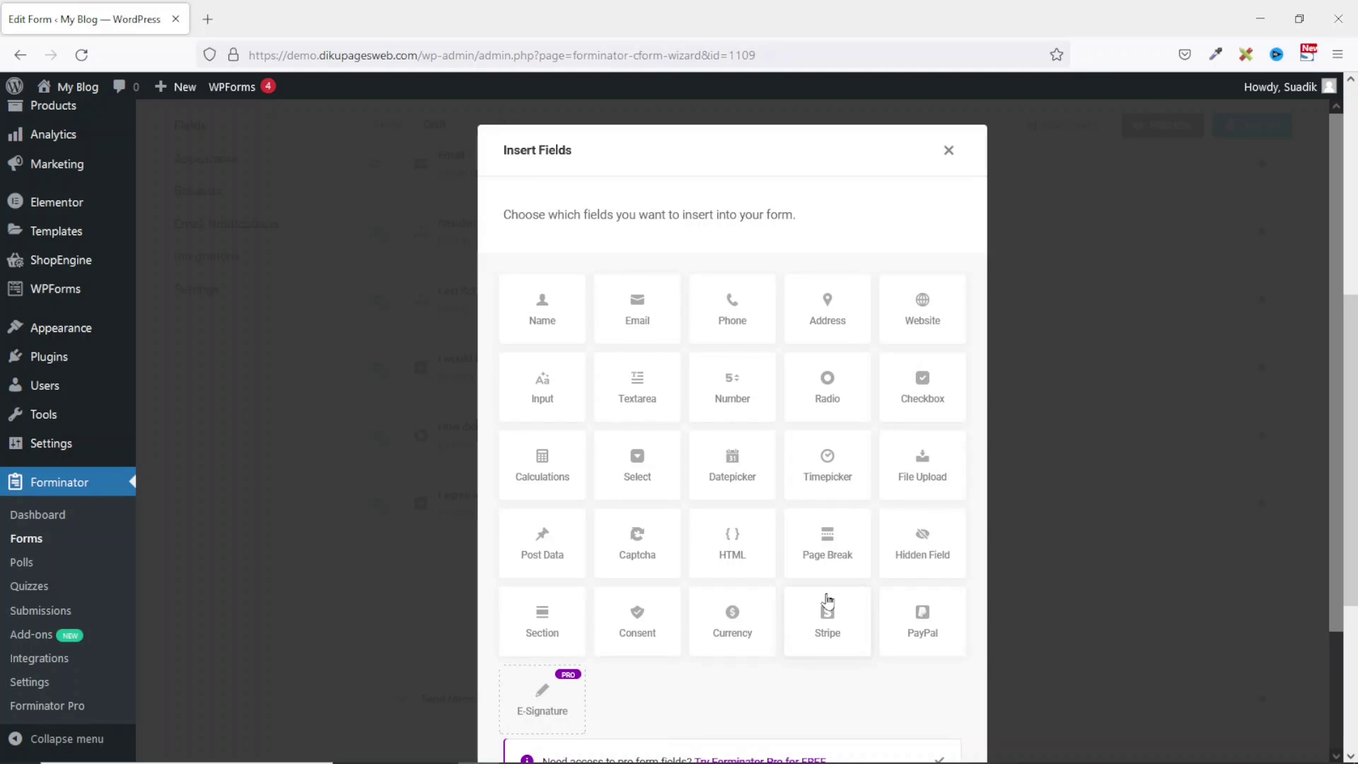
Step: Insert a File Upload field and rename its label to 'Upload picture'
left_click(924, 463)
scroll(885, 545, "down", 2)
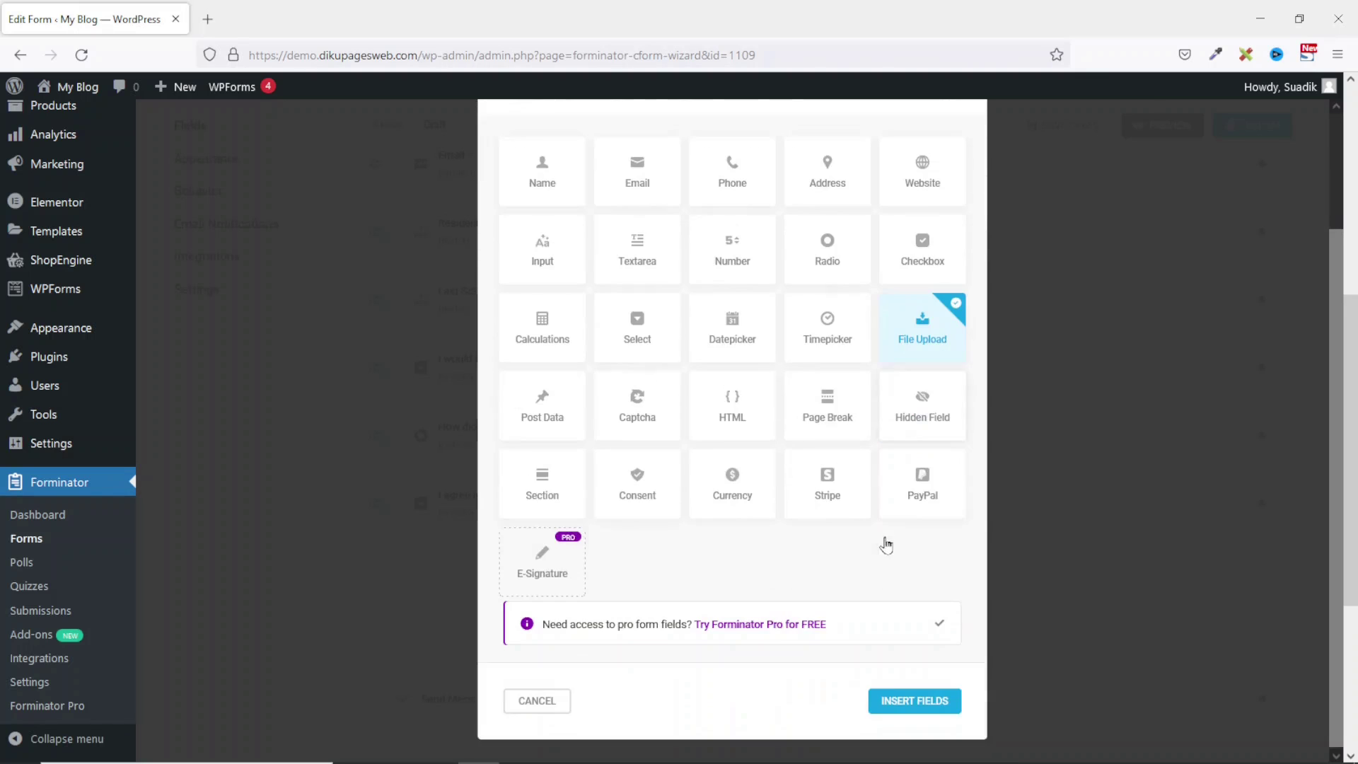
left_click(916, 700)
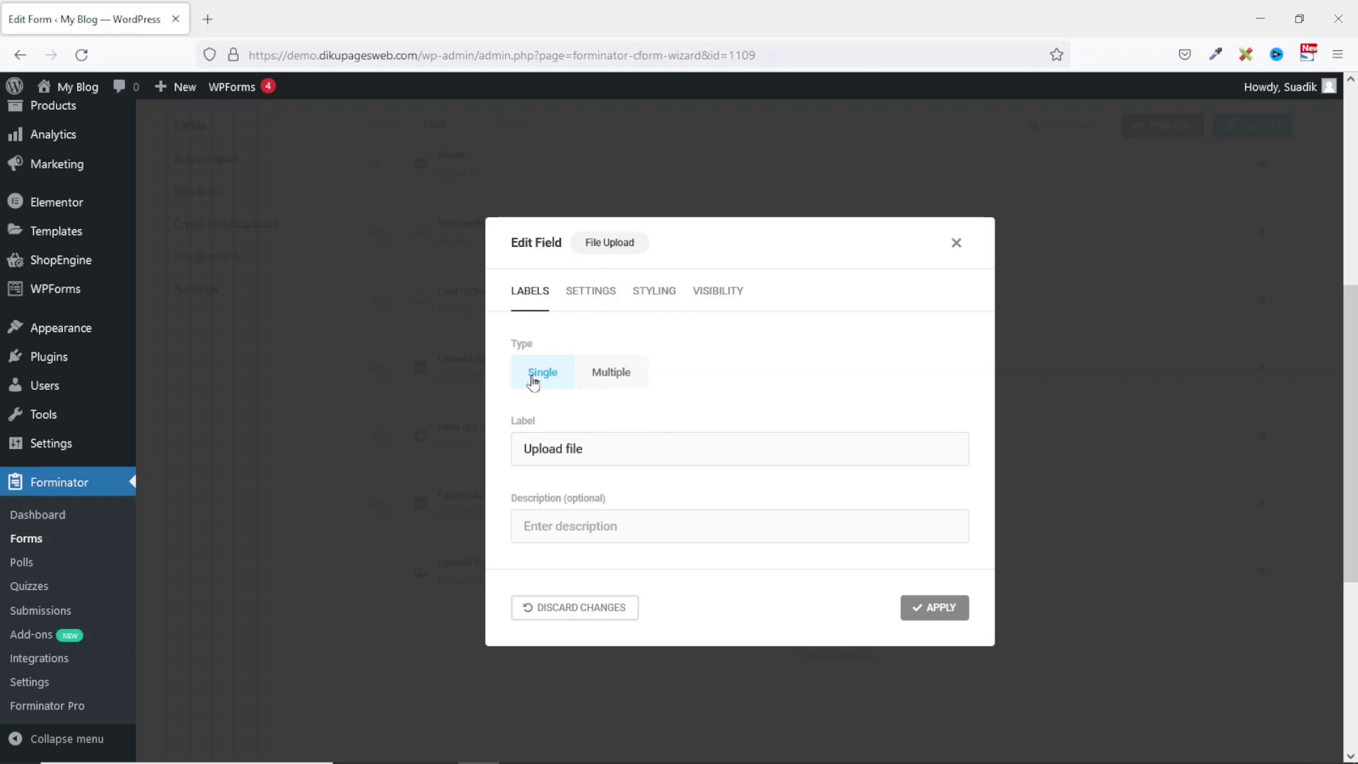
left_click_drag(633, 447, 567, 450)
type("pictur")
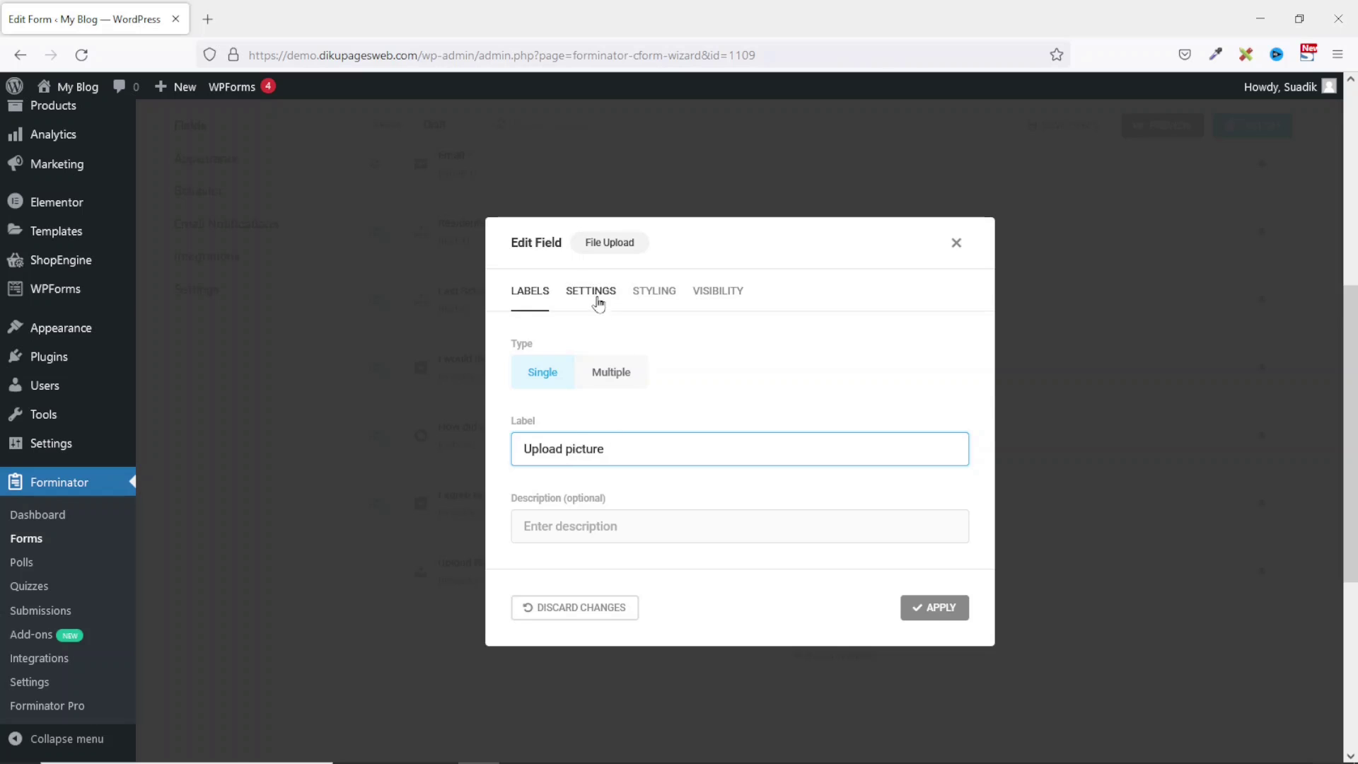
Step: Restrict uploads to specific file types, unchecking every category except .jpg images
left_click(597, 299)
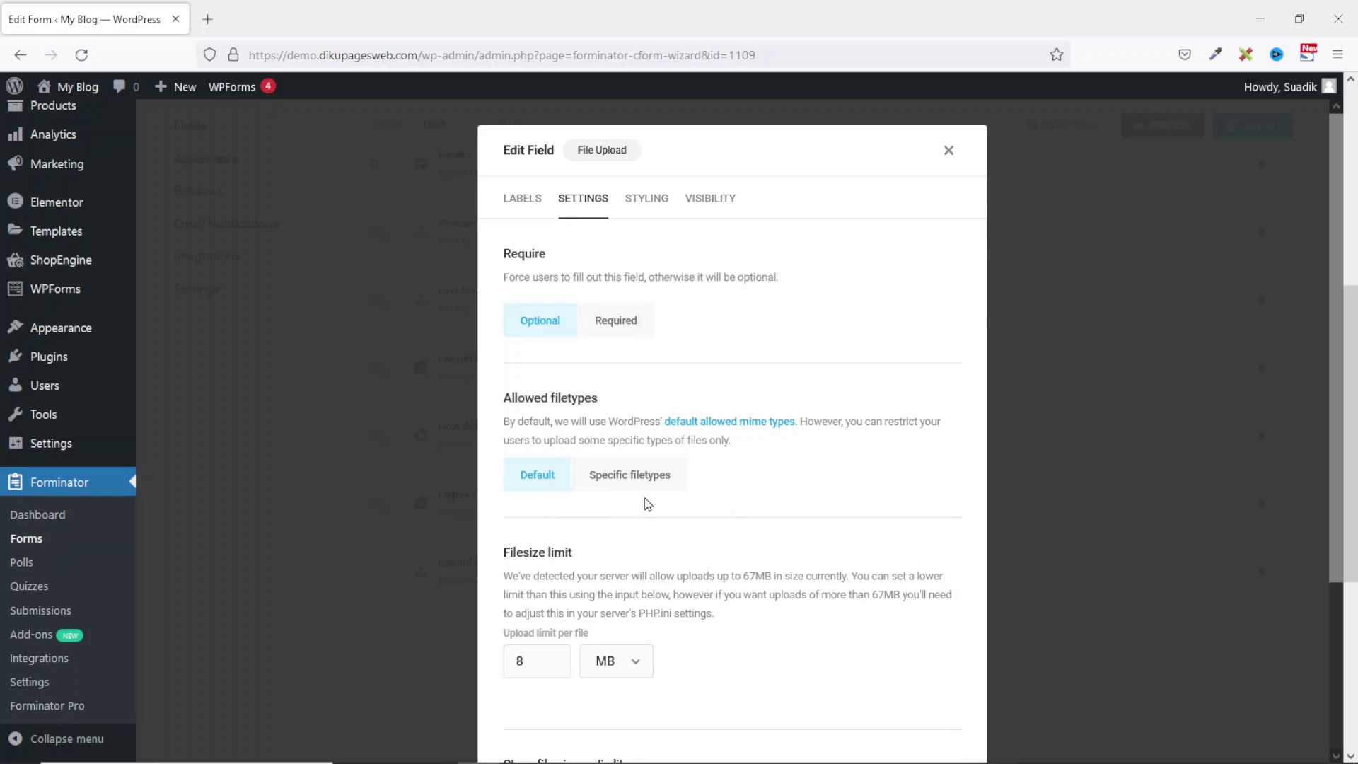
left_click(656, 483)
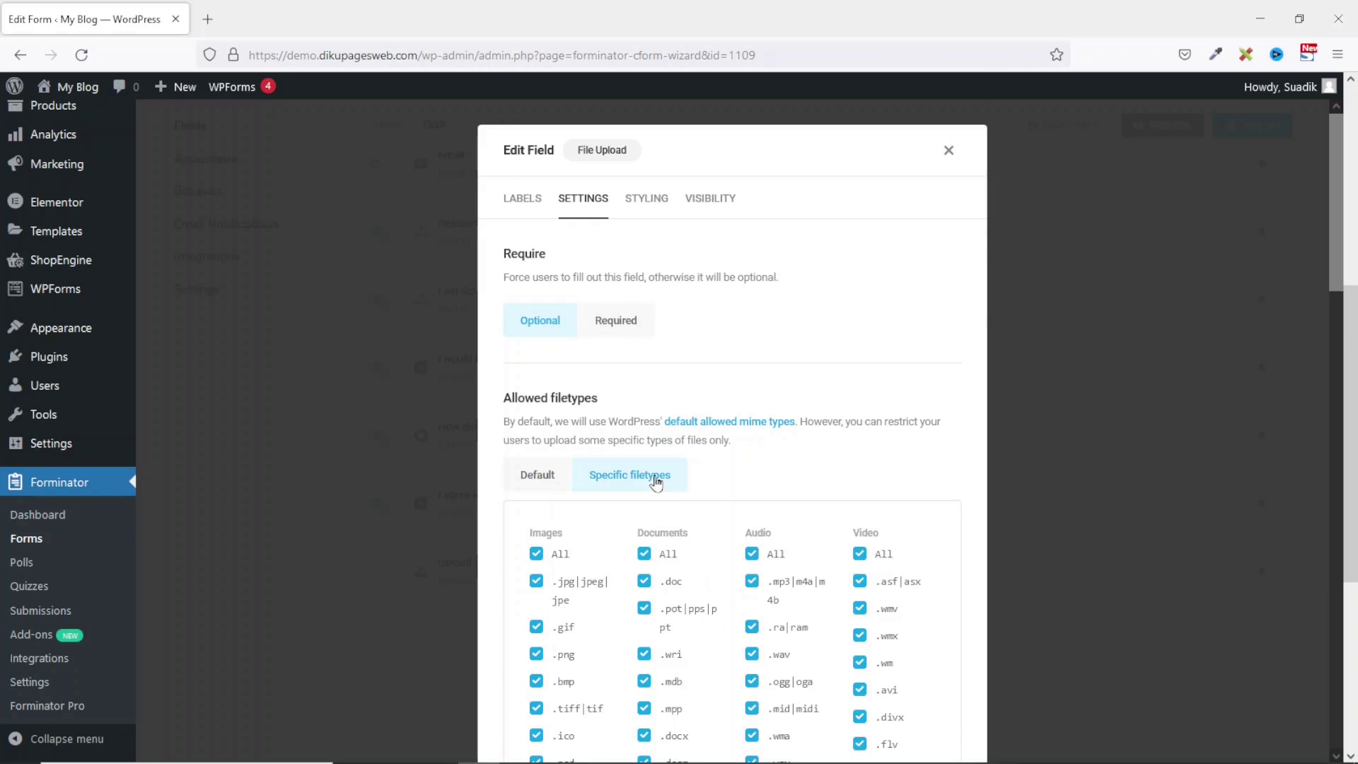
scroll(592, 357, "down", 3)
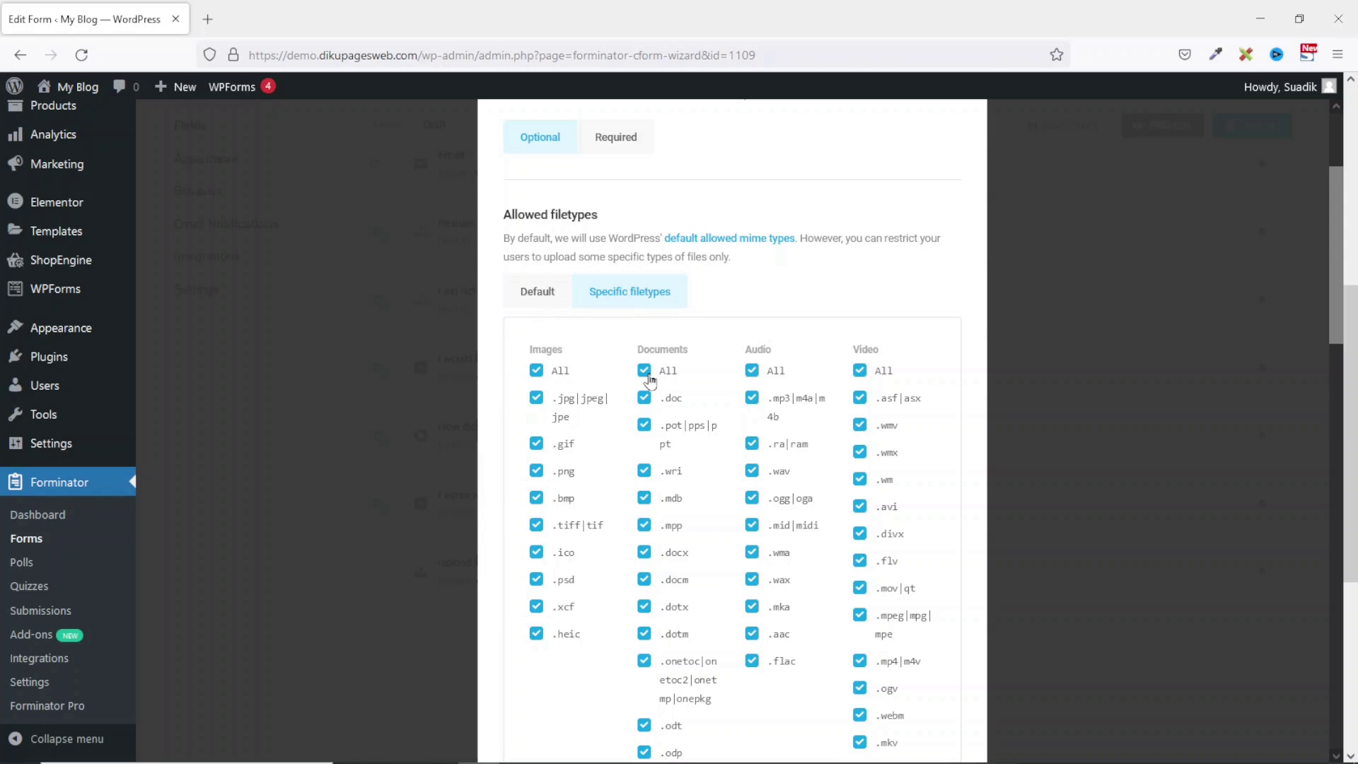
left_click(648, 374)
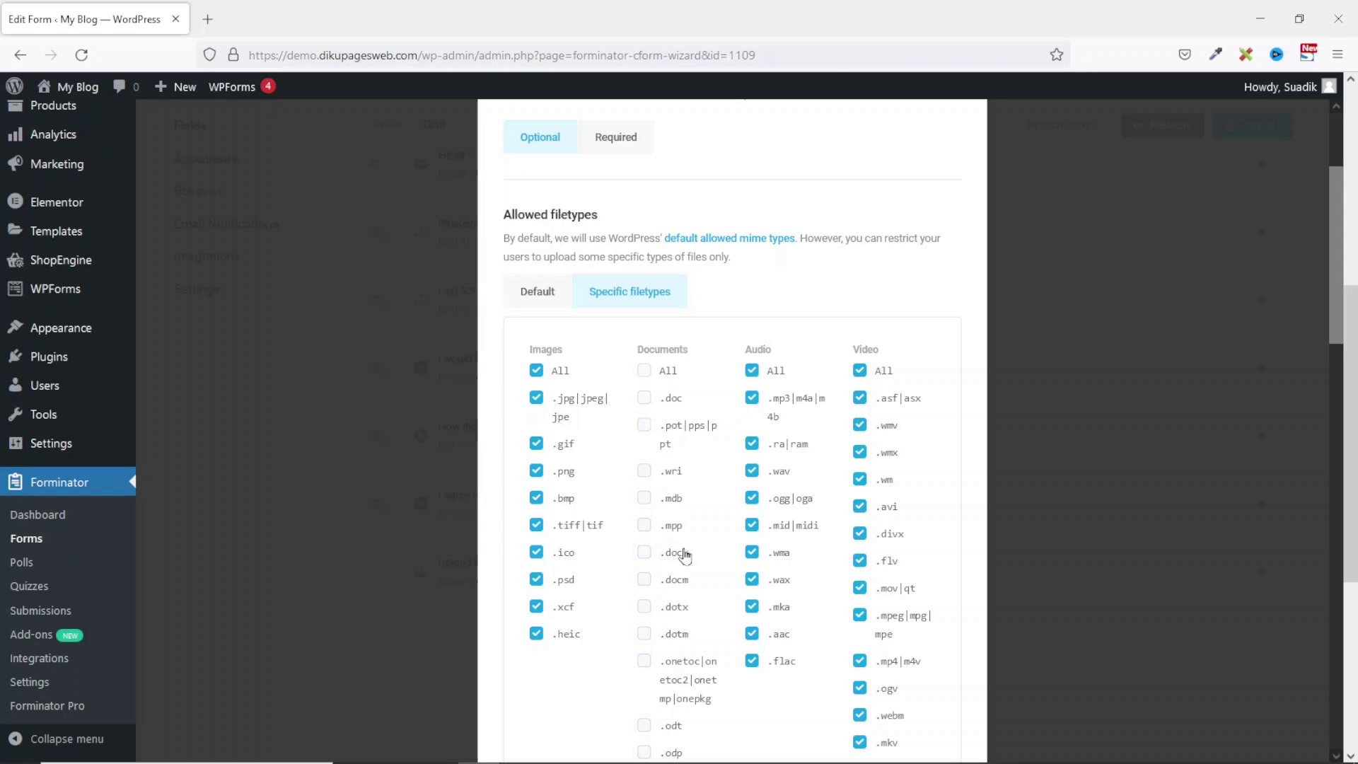
left_click(753, 374)
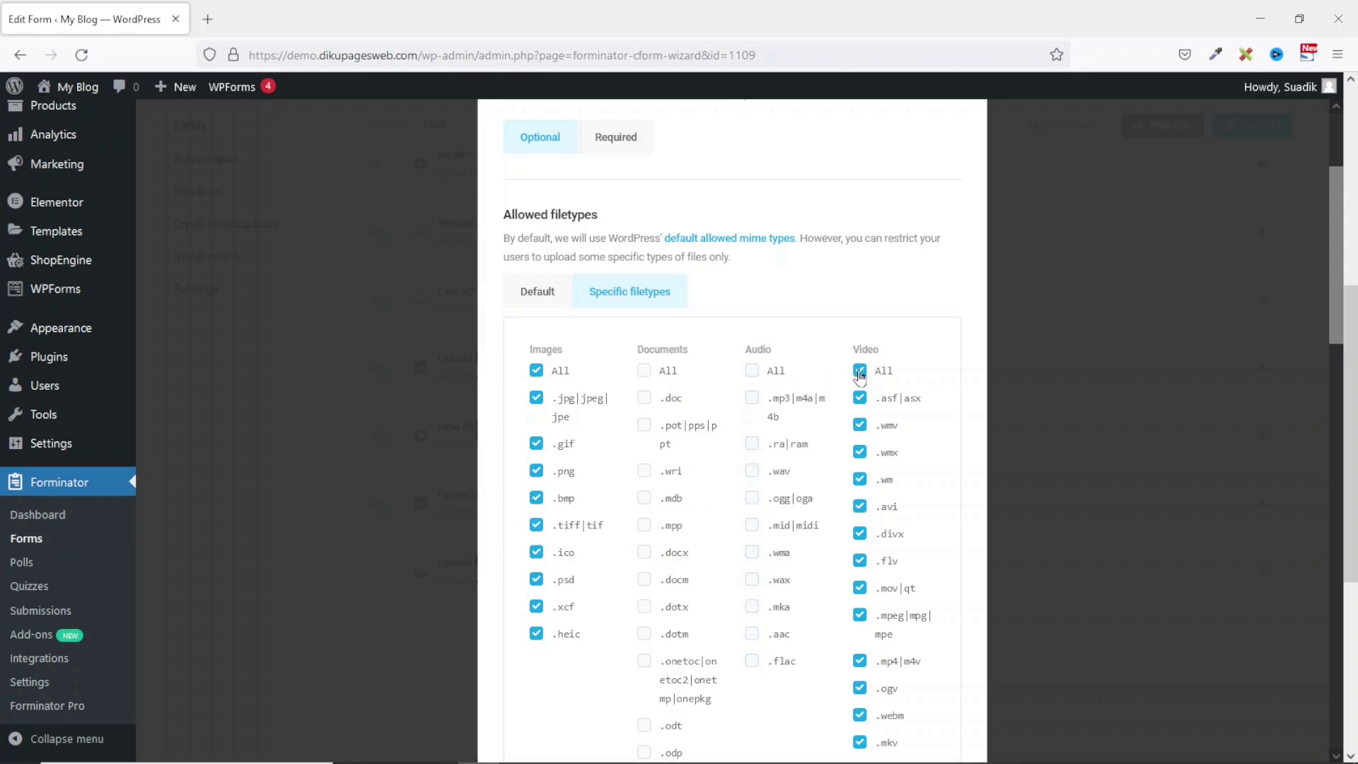
left_click(860, 371)
scroll(776, 494, "down", 7)
left_click(536, 508)
left_click(644, 509)
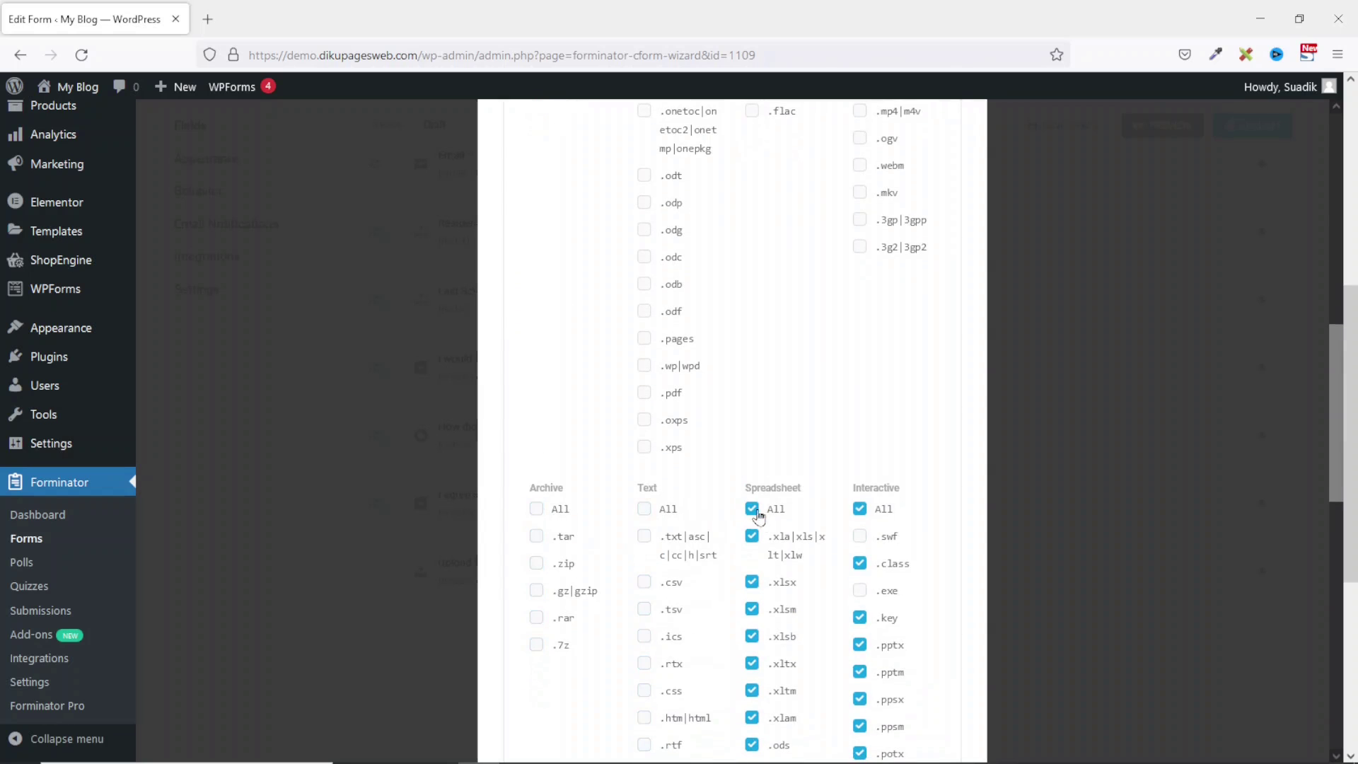
left_click(752, 508)
left_click(860, 509)
scroll(804, 545, "down", 2)
scroll(804, 545, "up", 9)
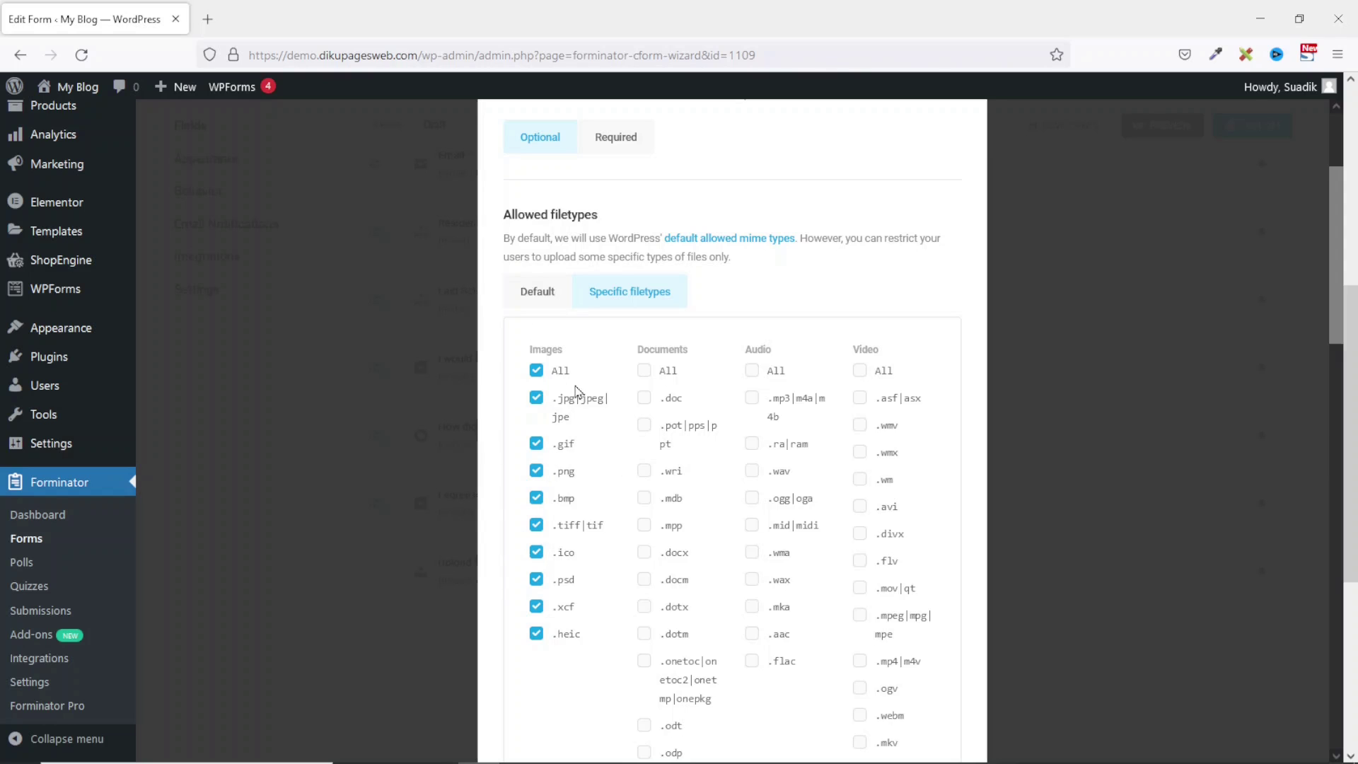
left_click(536, 369)
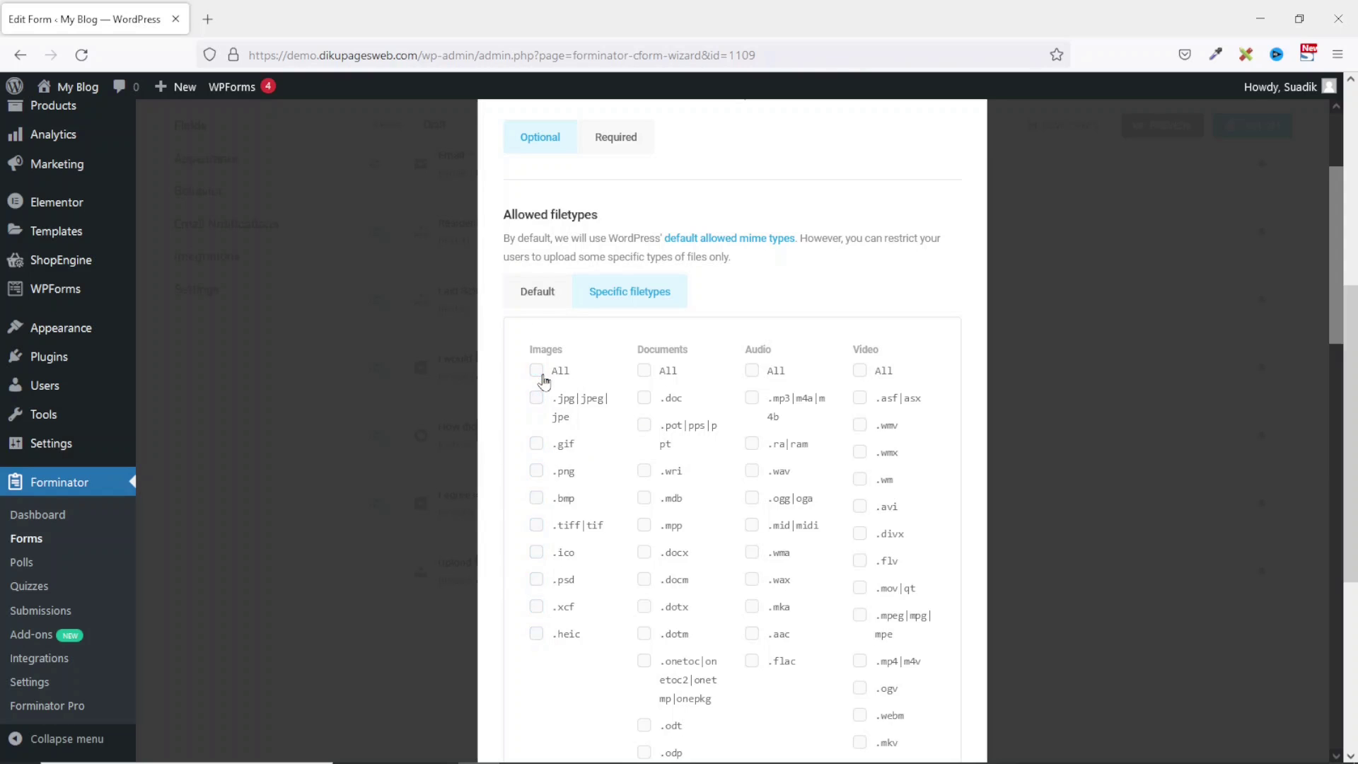
left_click(537, 400)
Step: Review the upload size limit, keeping MB as the unit, and apply the field settings
scroll(743, 448, "up", 2)
scroll(742, 449, "down", 15)
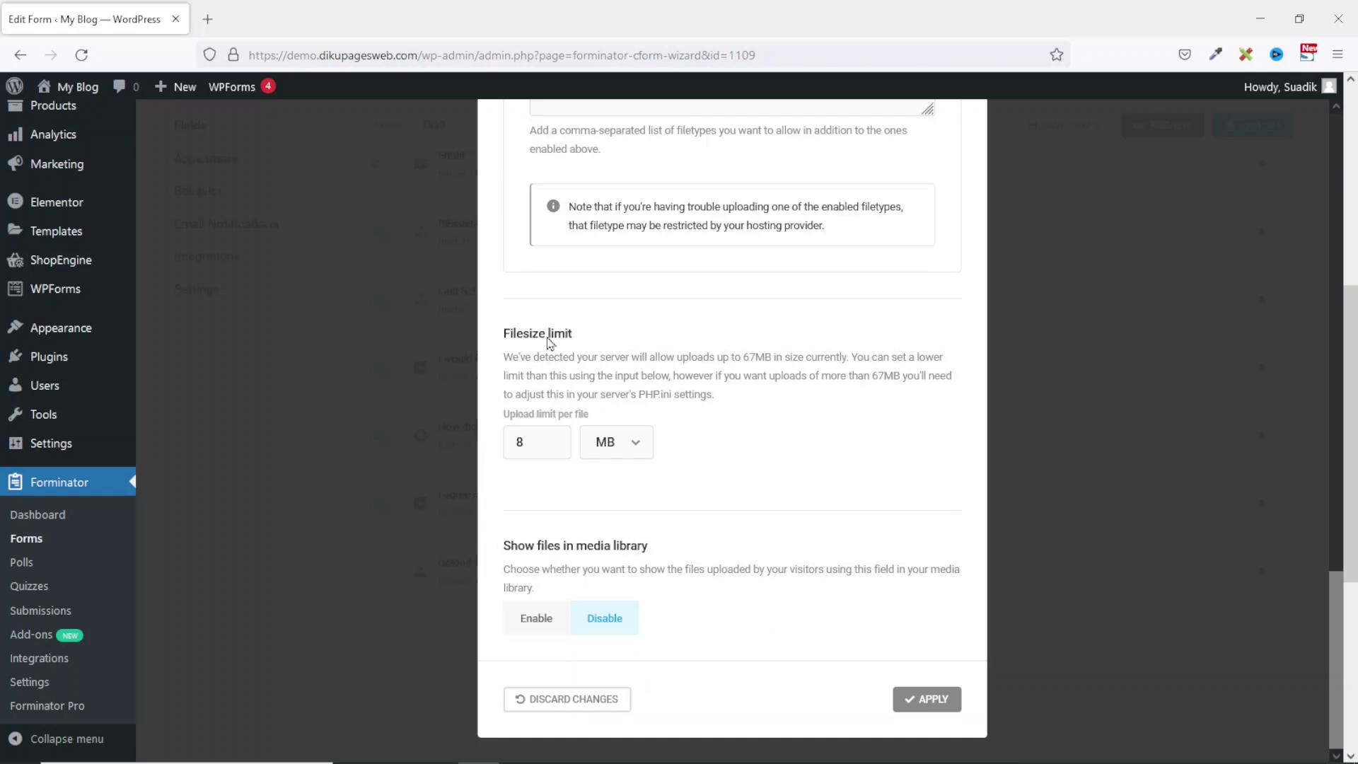
left_click_drag(540, 440, 482, 442)
left_click(627, 445)
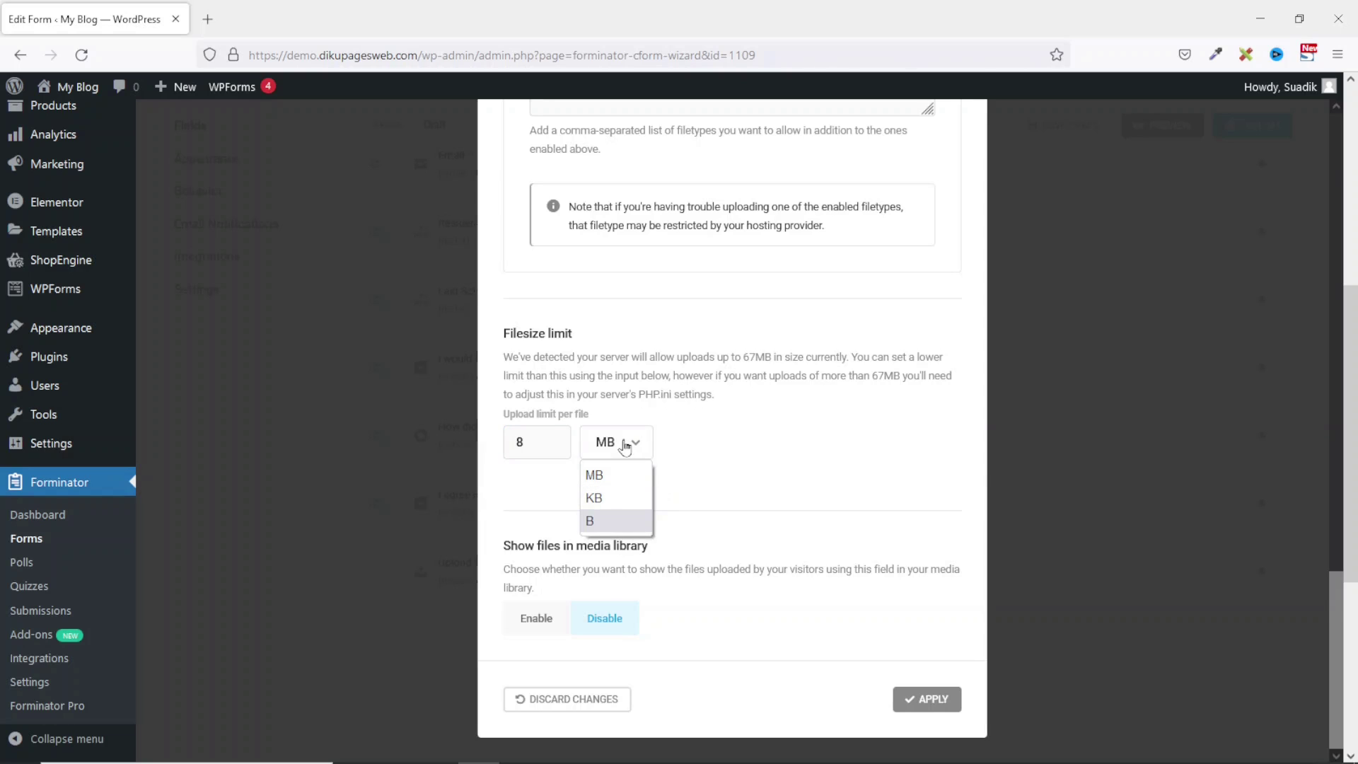
left_click(624, 444)
left_click_drag(545, 443, 510, 444)
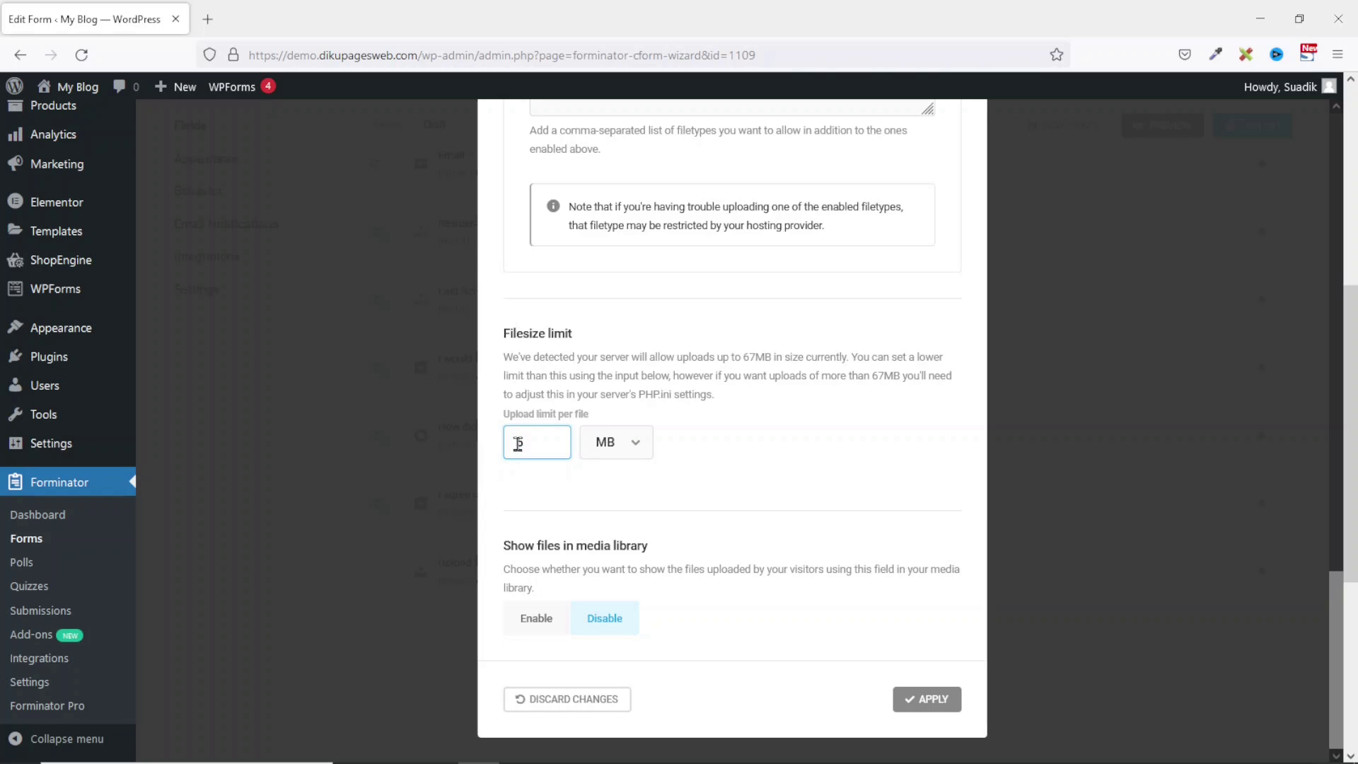
left_click(903, 700)
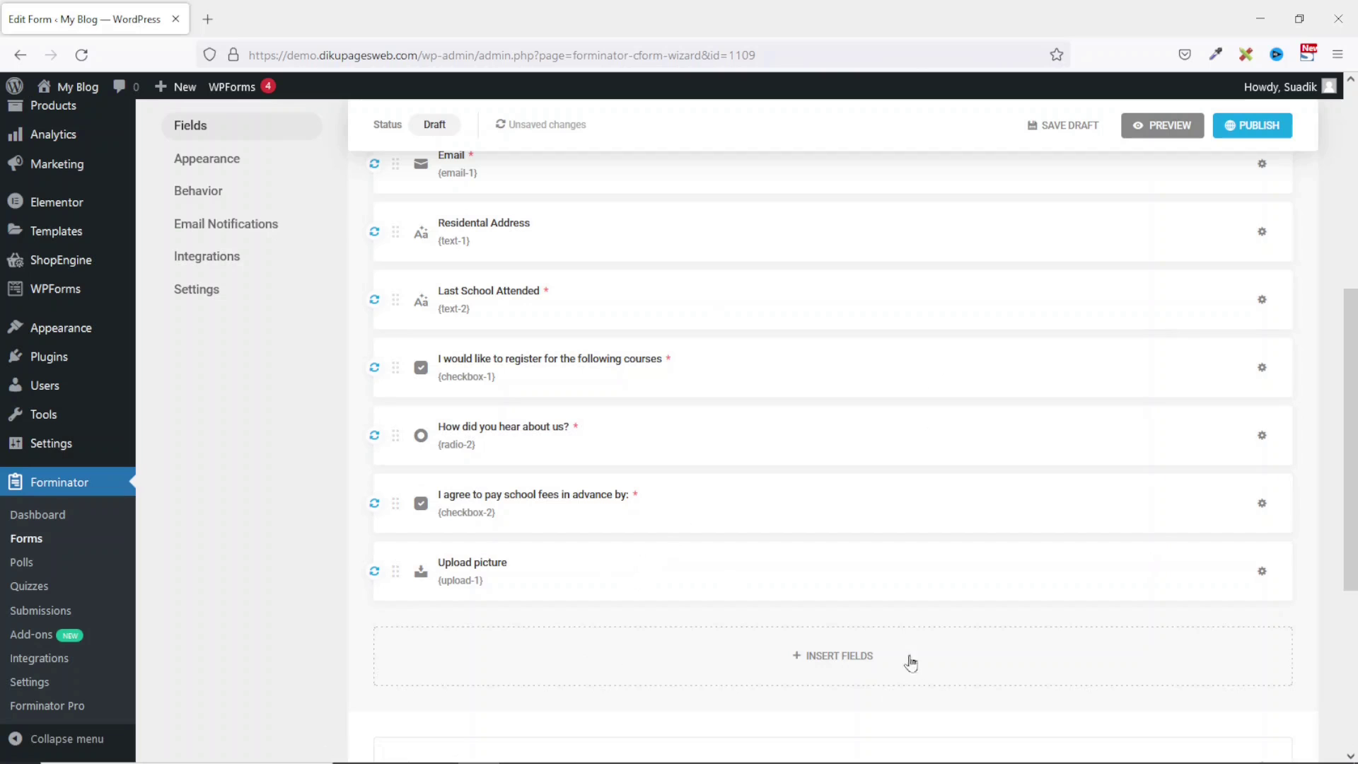
Step: Insert a Datepicker field using d-m-Y format, mark it required, and apply
left_click(840, 657)
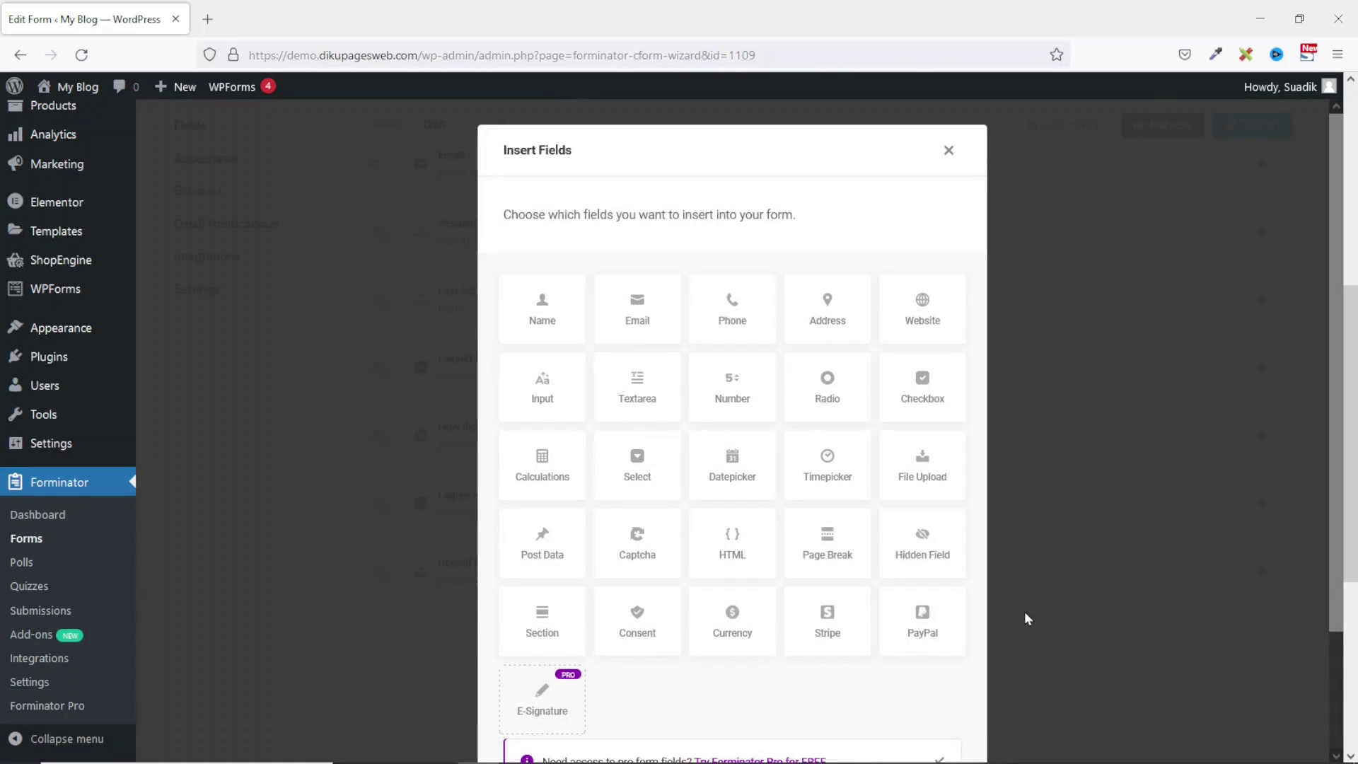
left_click(744, 472)
scroll(744, 472, "down", 3)
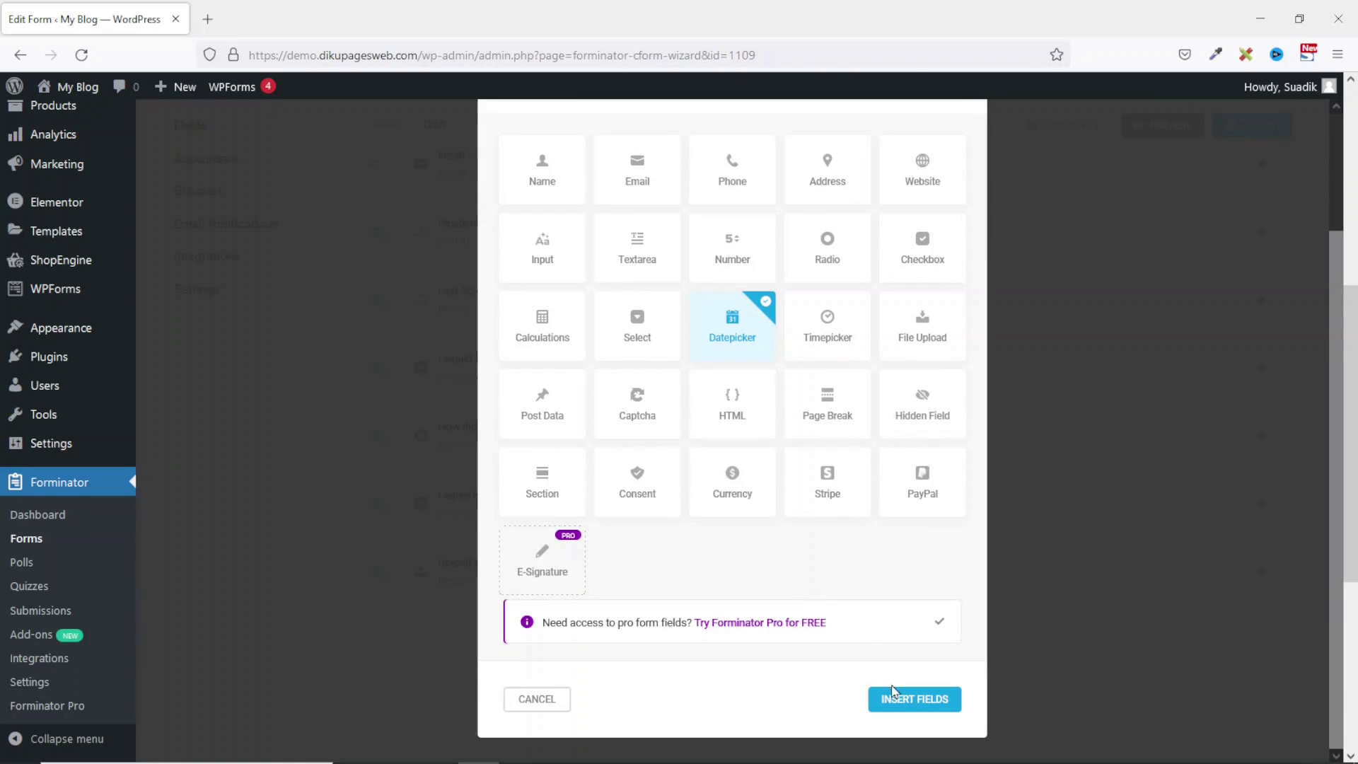
left_click(900, 700)
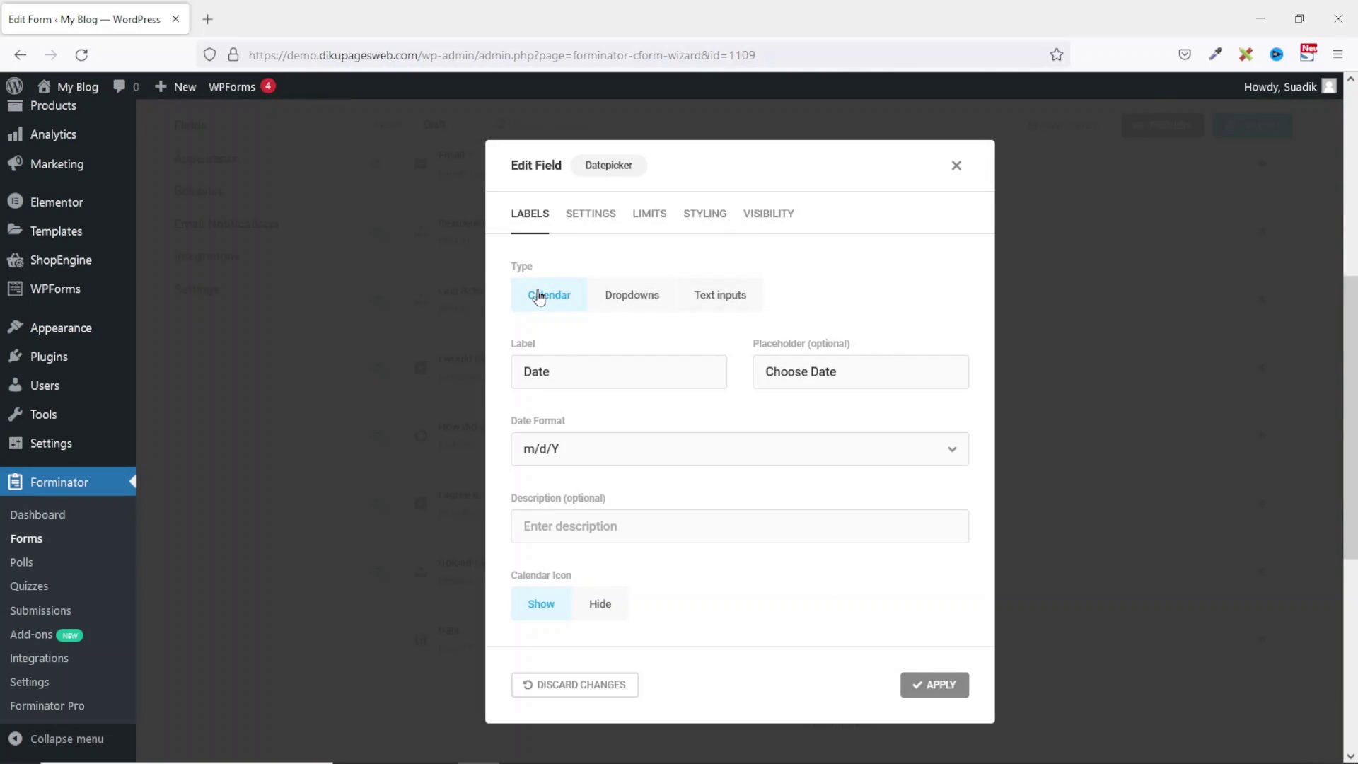
left_click(639, 453)
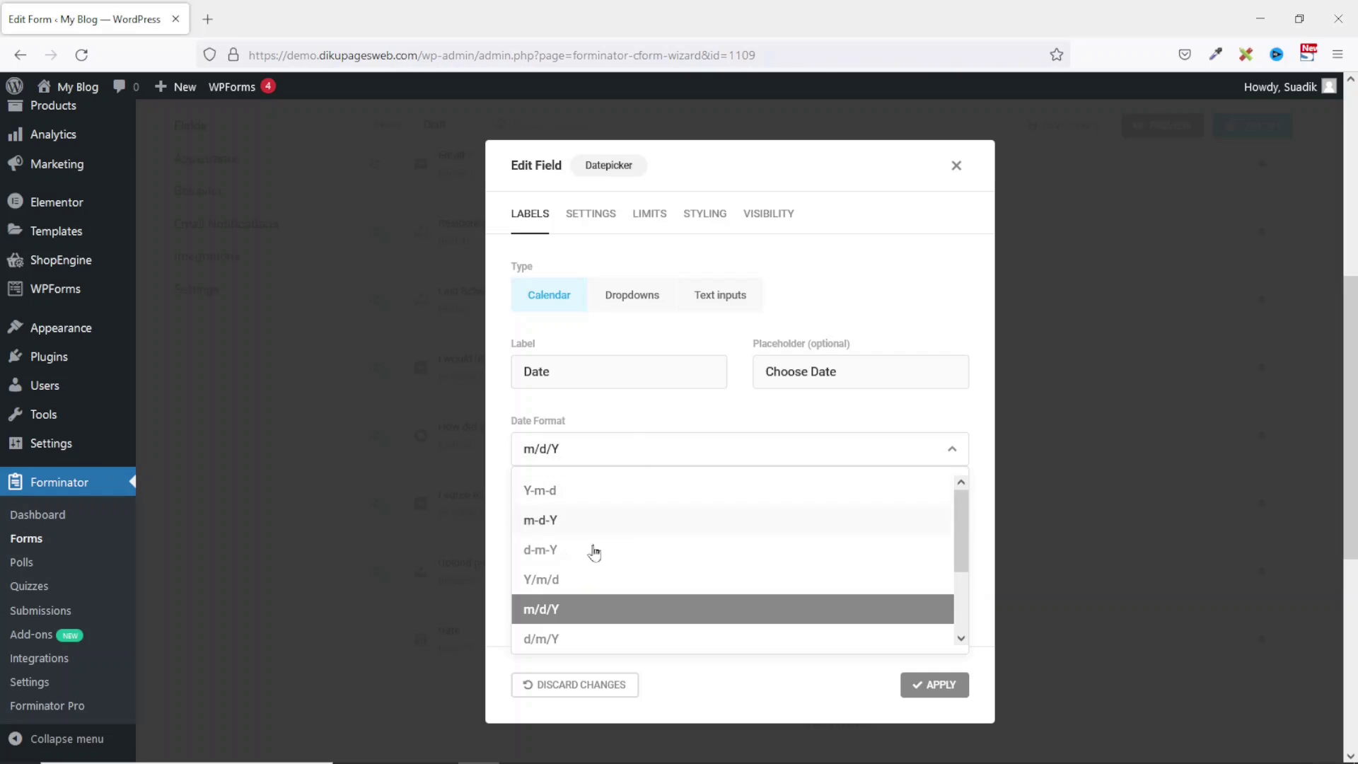
left_click(576, 551)
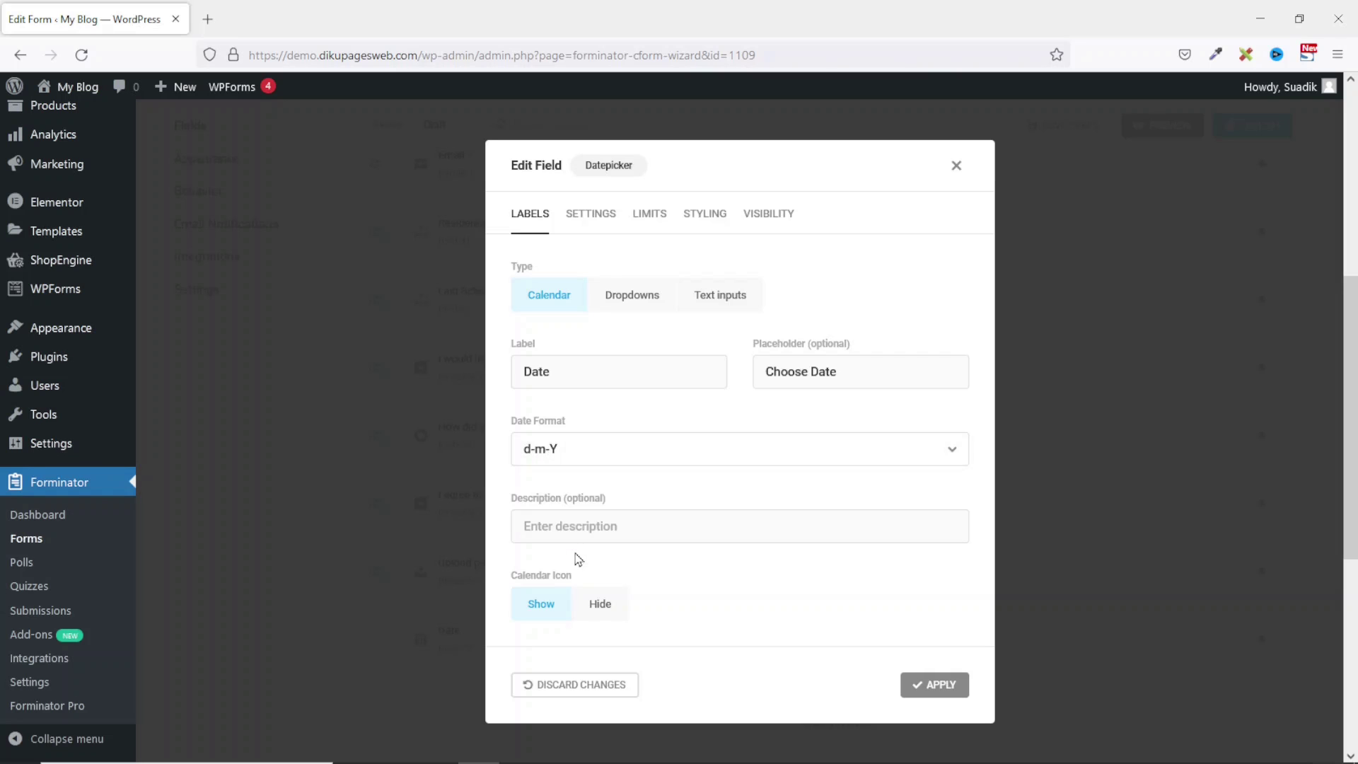
left_click(601, 218)
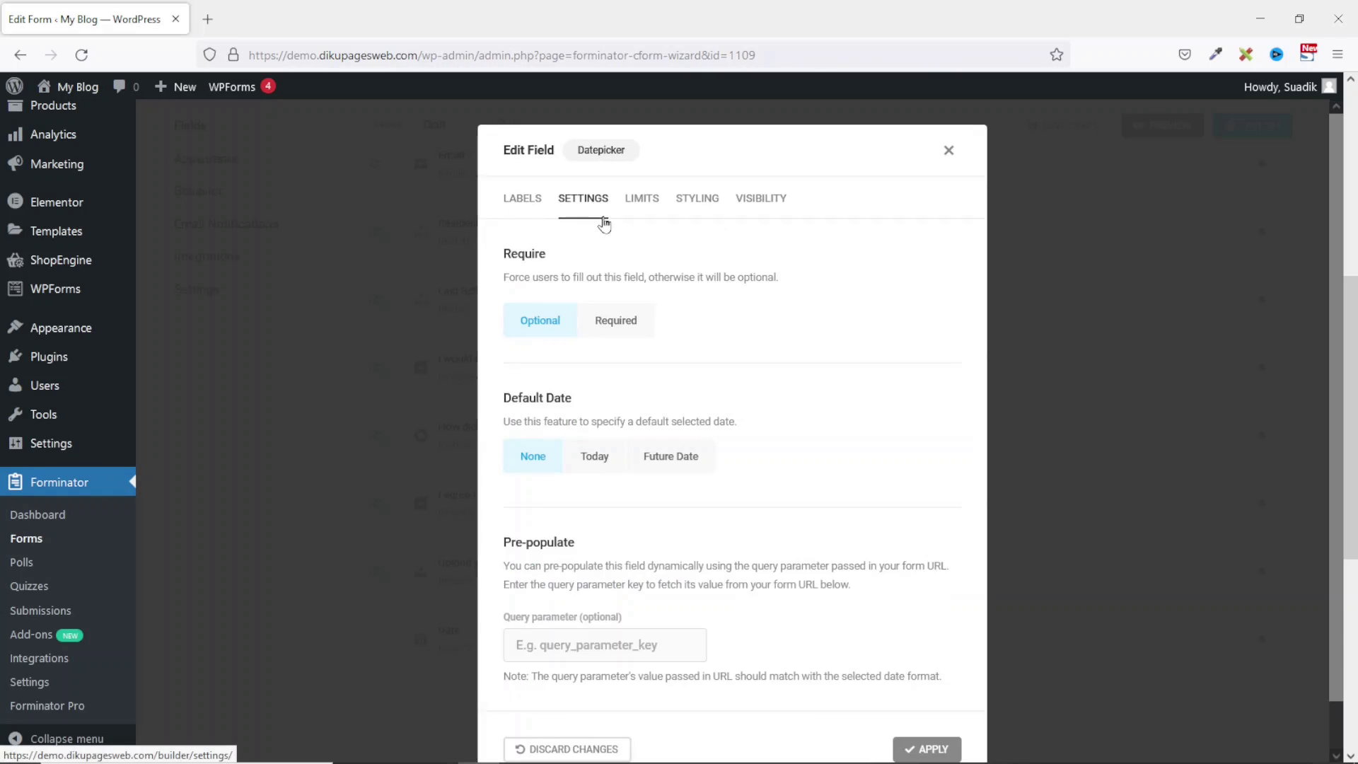
left_click(625, 323)
scroll(809, 540, "down", 3)
left_click(926, 701)
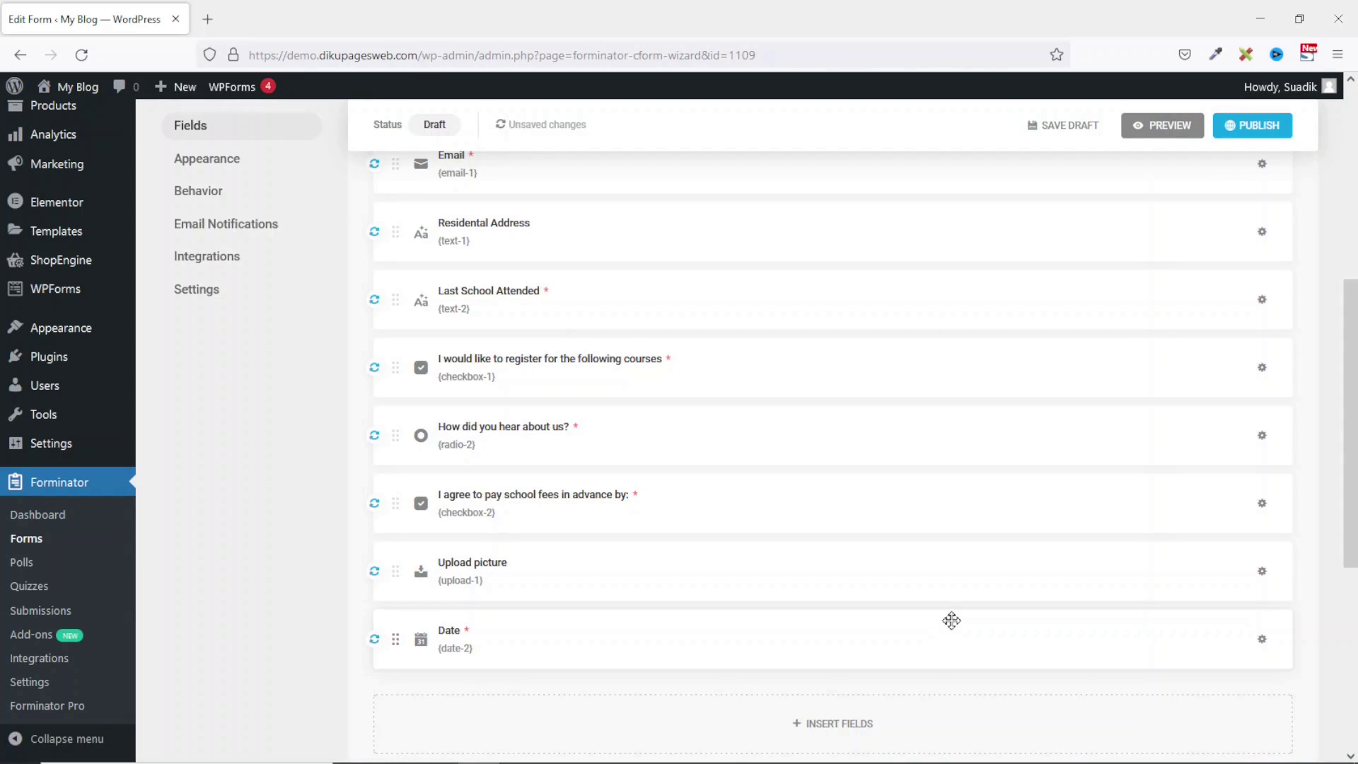
left_click(1160, 126)
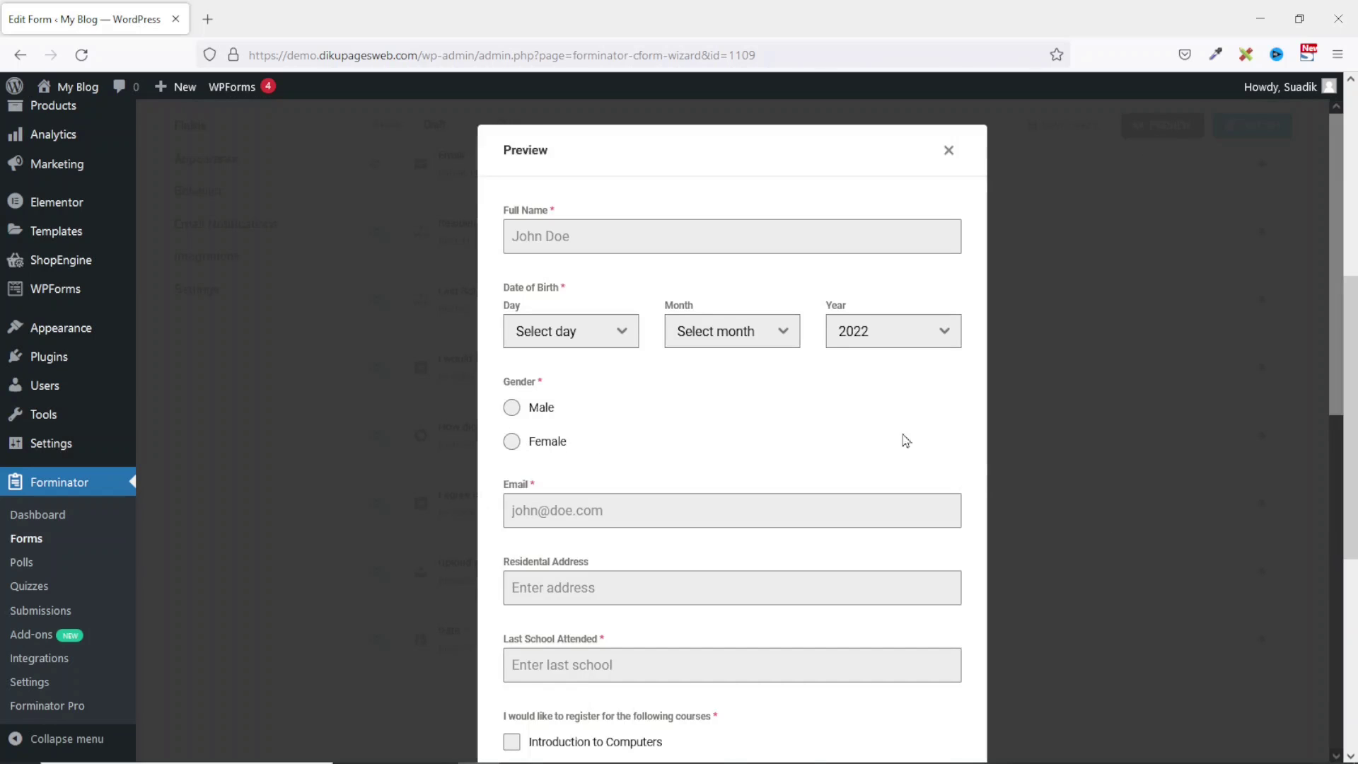
scroll(800, 336, "down", 8)
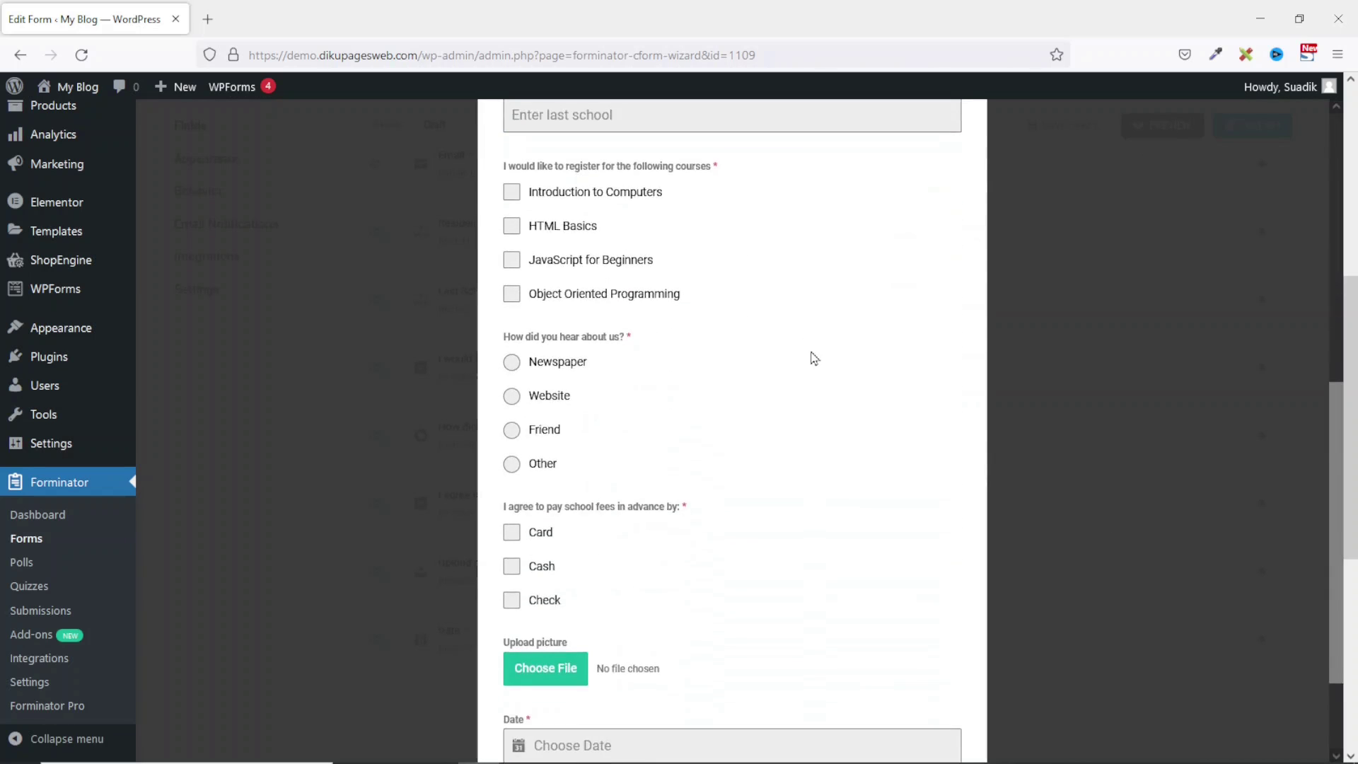
scroll(814, 358, "down", 2)
scroll(819, 362, "up", 7)
scroll(812, 357, "down", 7)
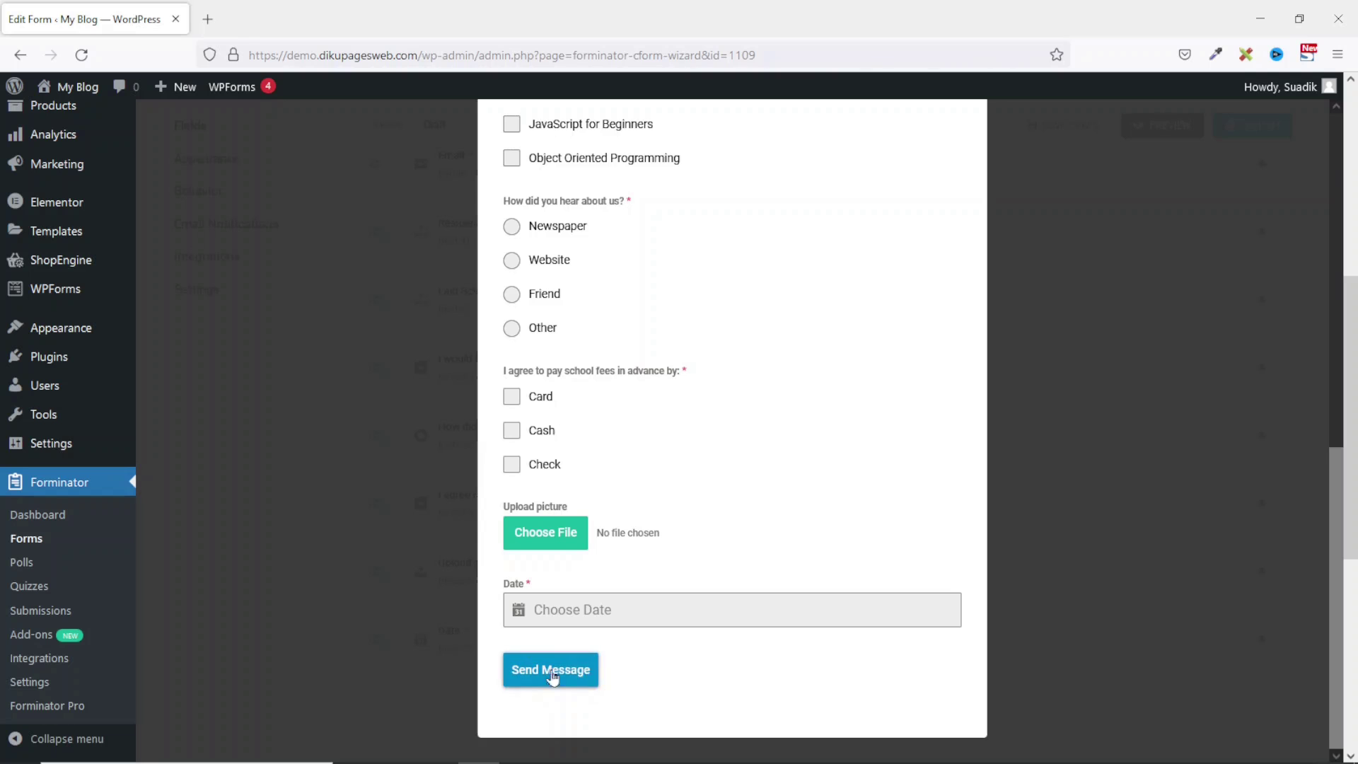
scroll(920, 545, "up", 12)
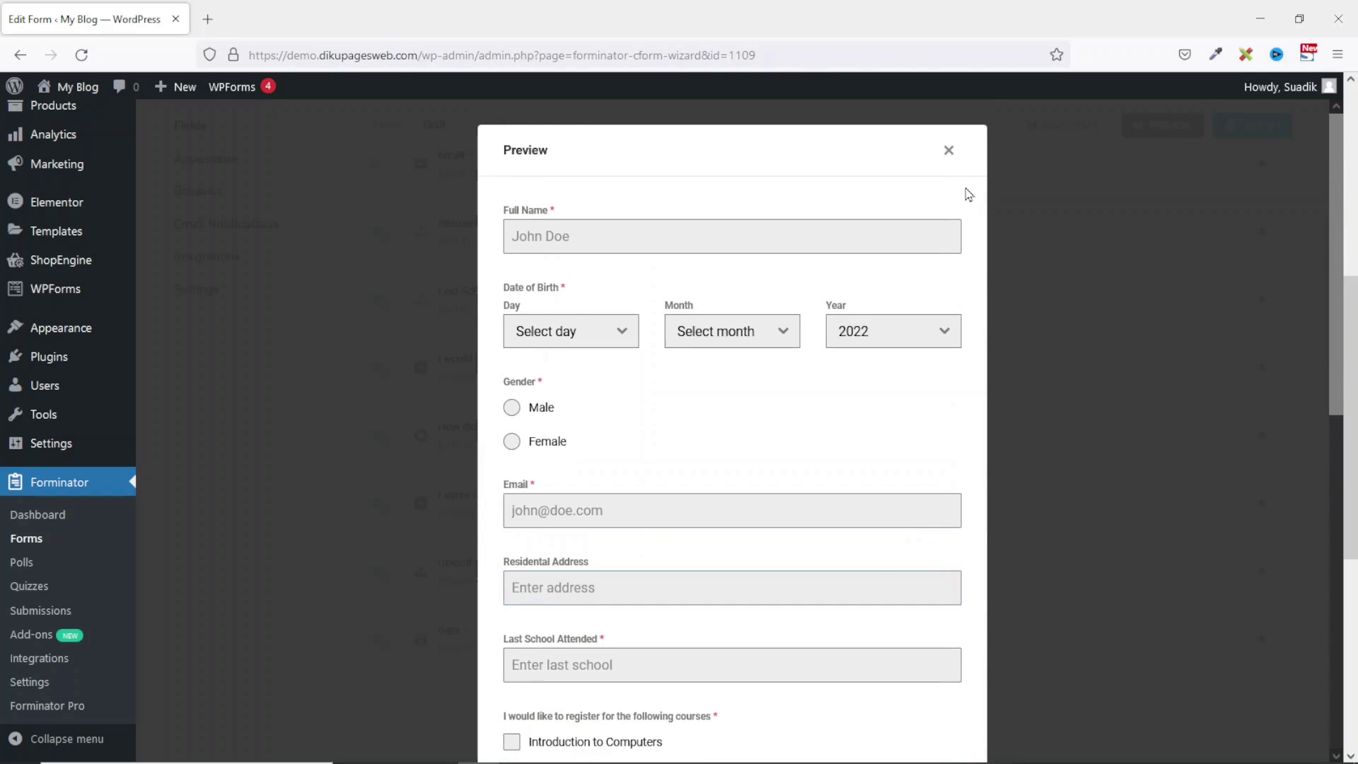
left_click(948, 146)
scroll(848, 515, "down", 6)
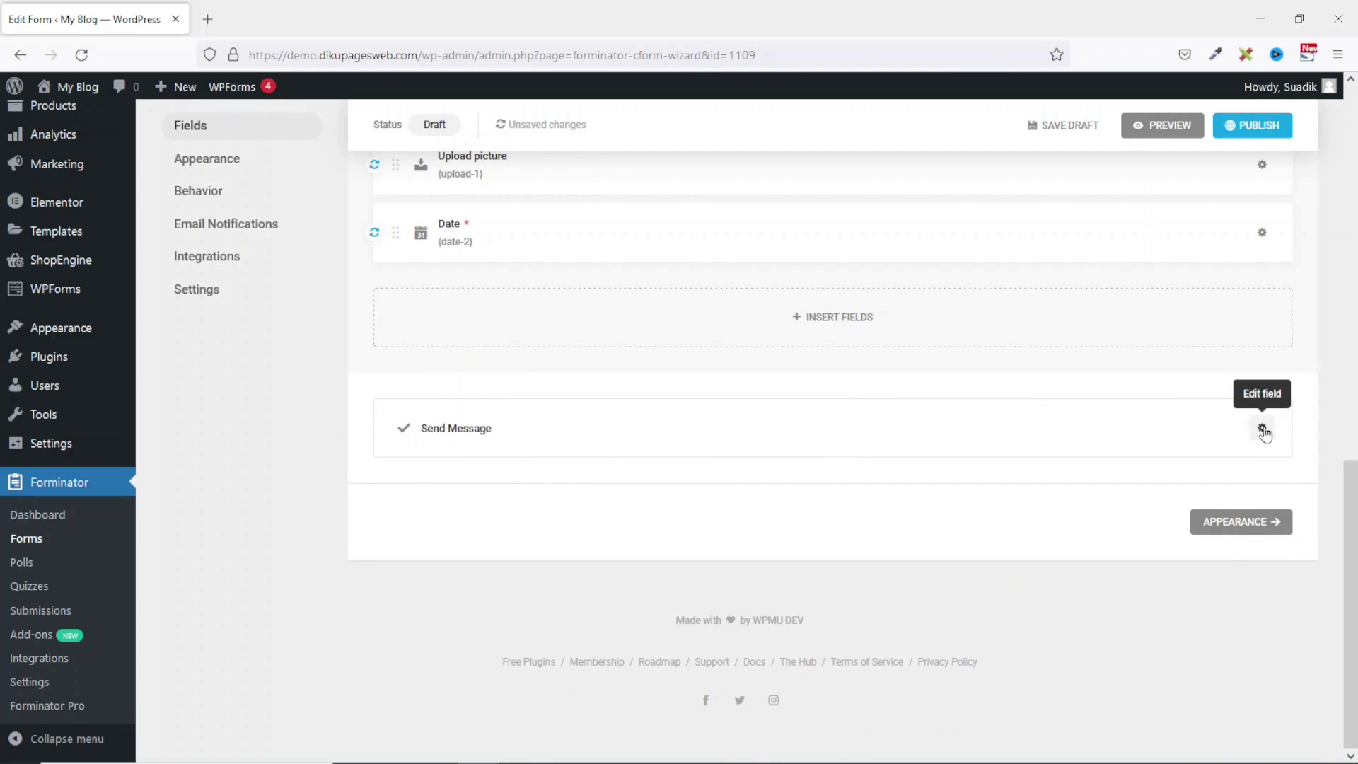
Step: Change the submit button text from 'Send Message' to 'Submit Form', then publish the form
left_click(1261, 427)
left_click_drag(655, 414, 441, 427)
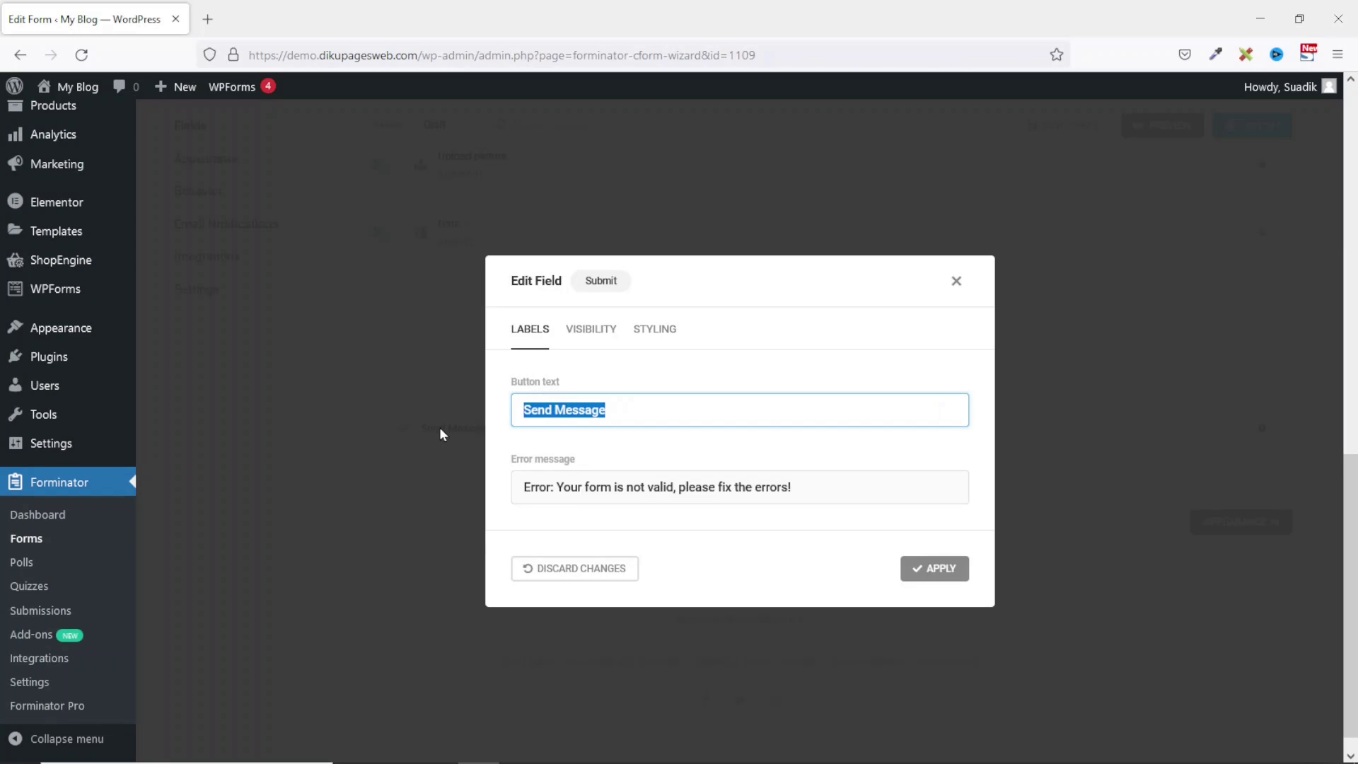
type("Submit Form")
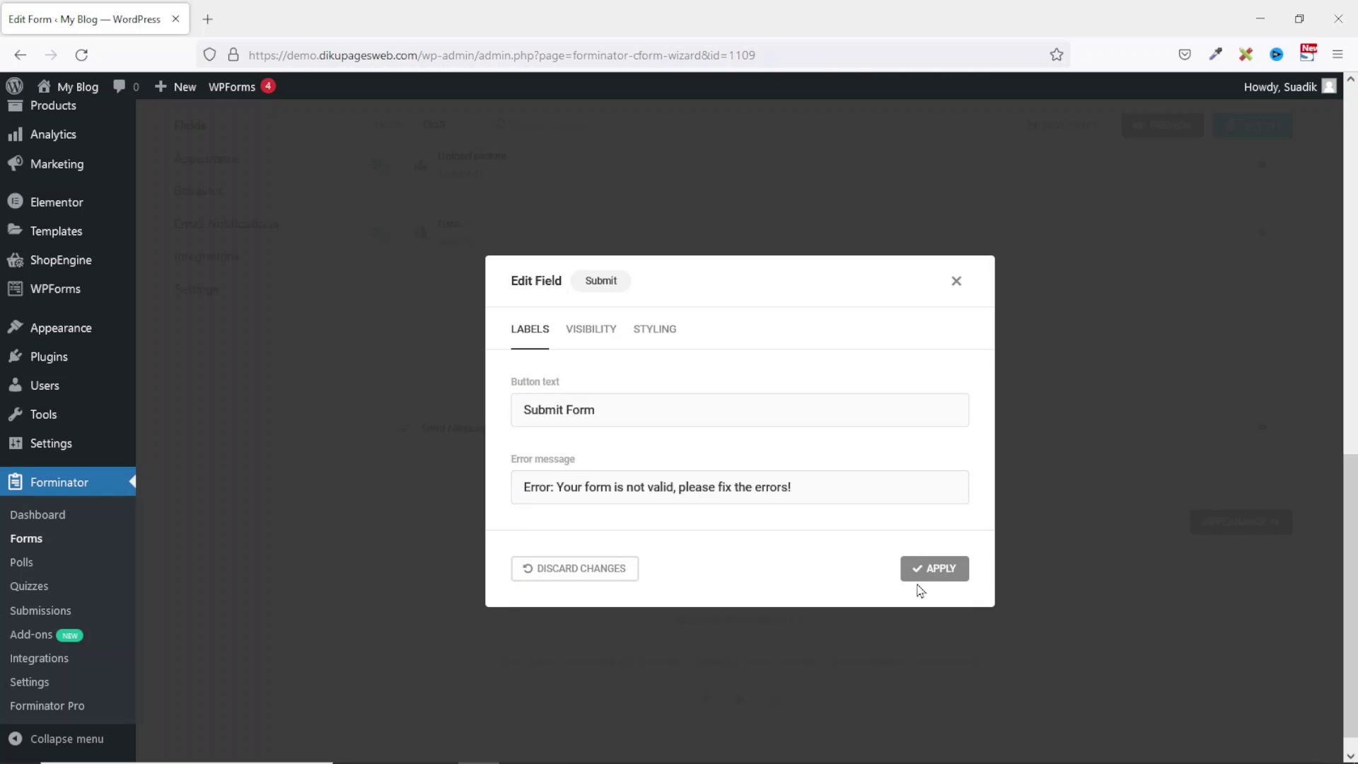
left_click(937, 573)
scroll(939, 577, "up", 10)
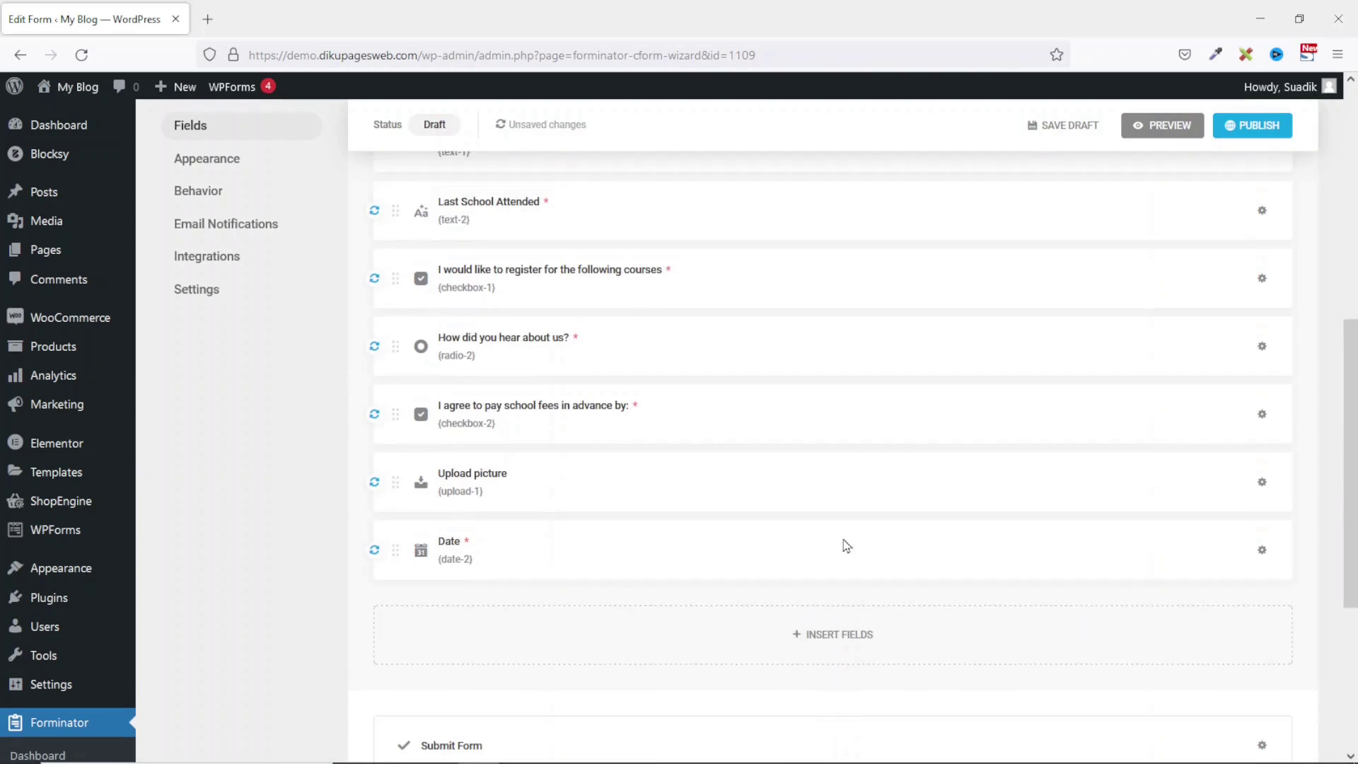
scroll(987, 495, "down", 4)
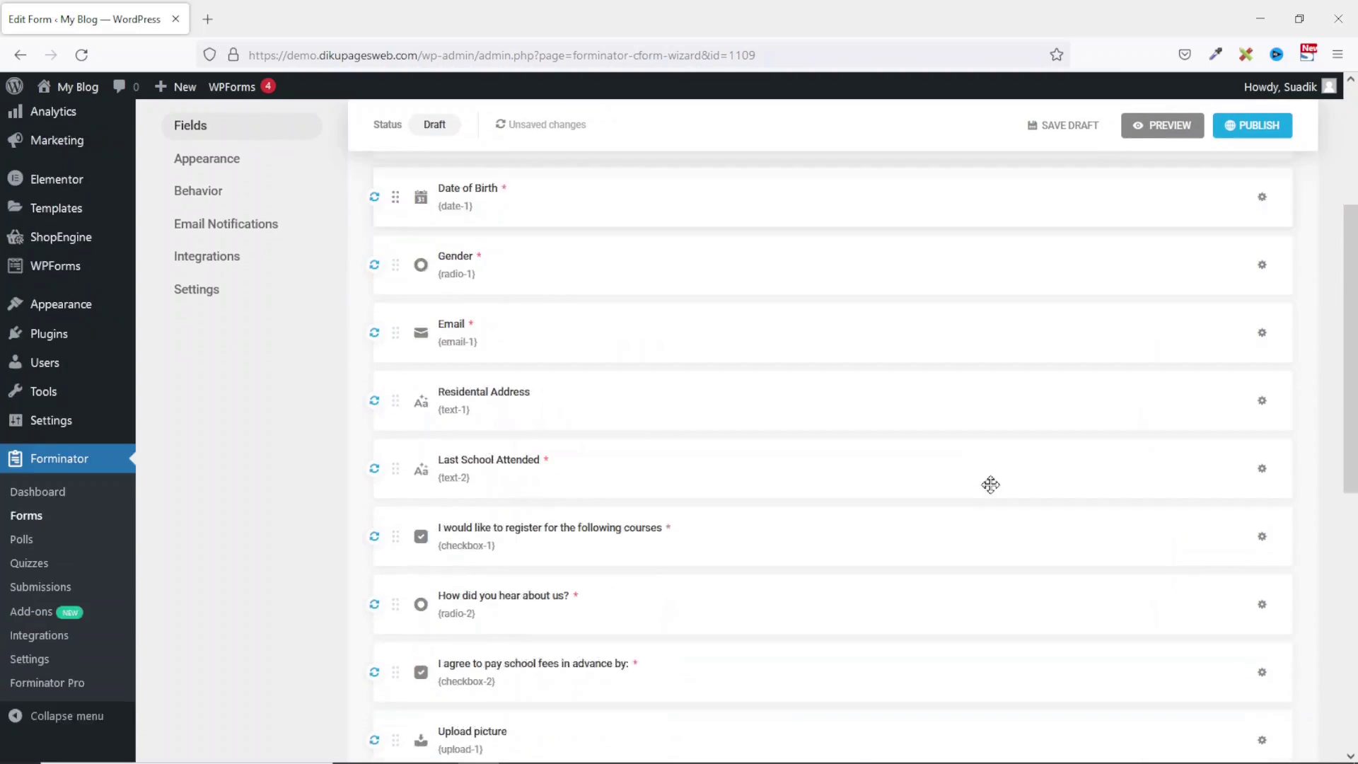
scroll(989, 484, "up", 4)
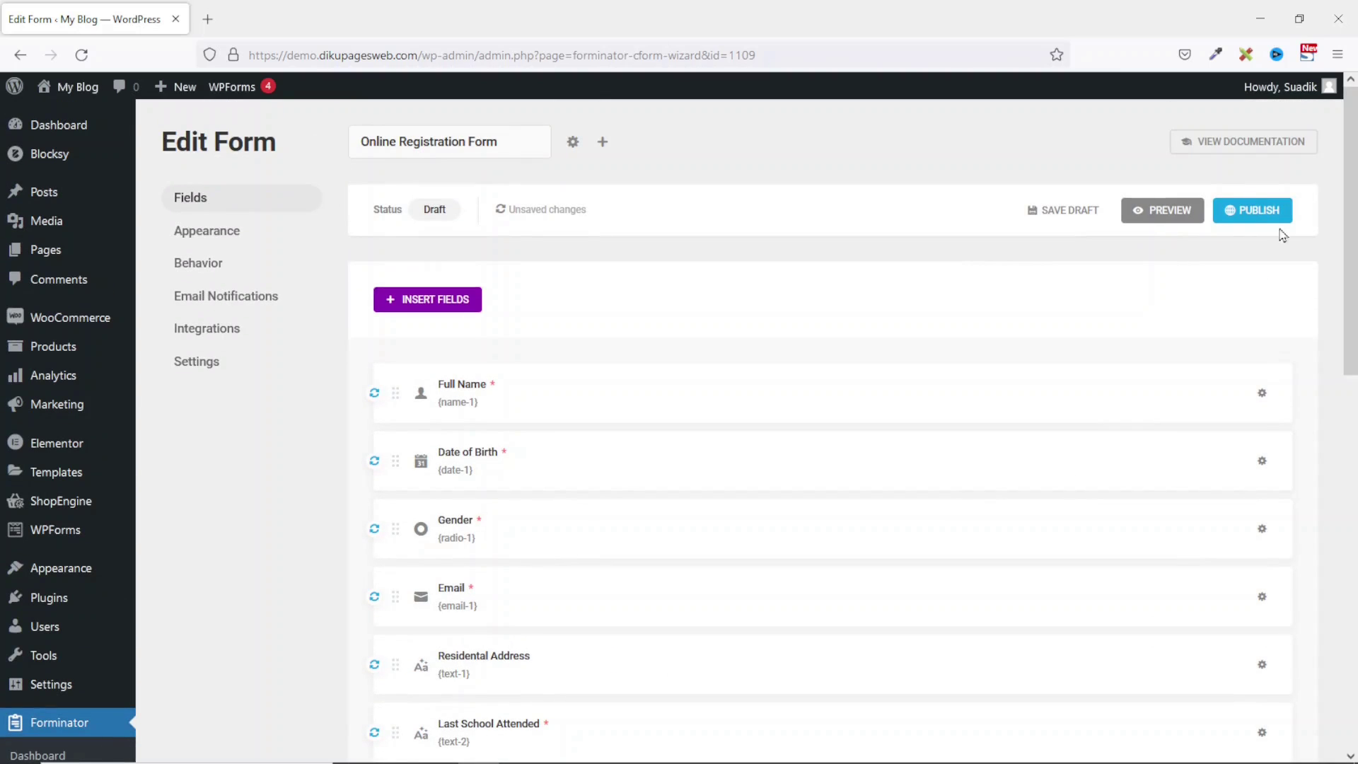
left_click(1251, 210)
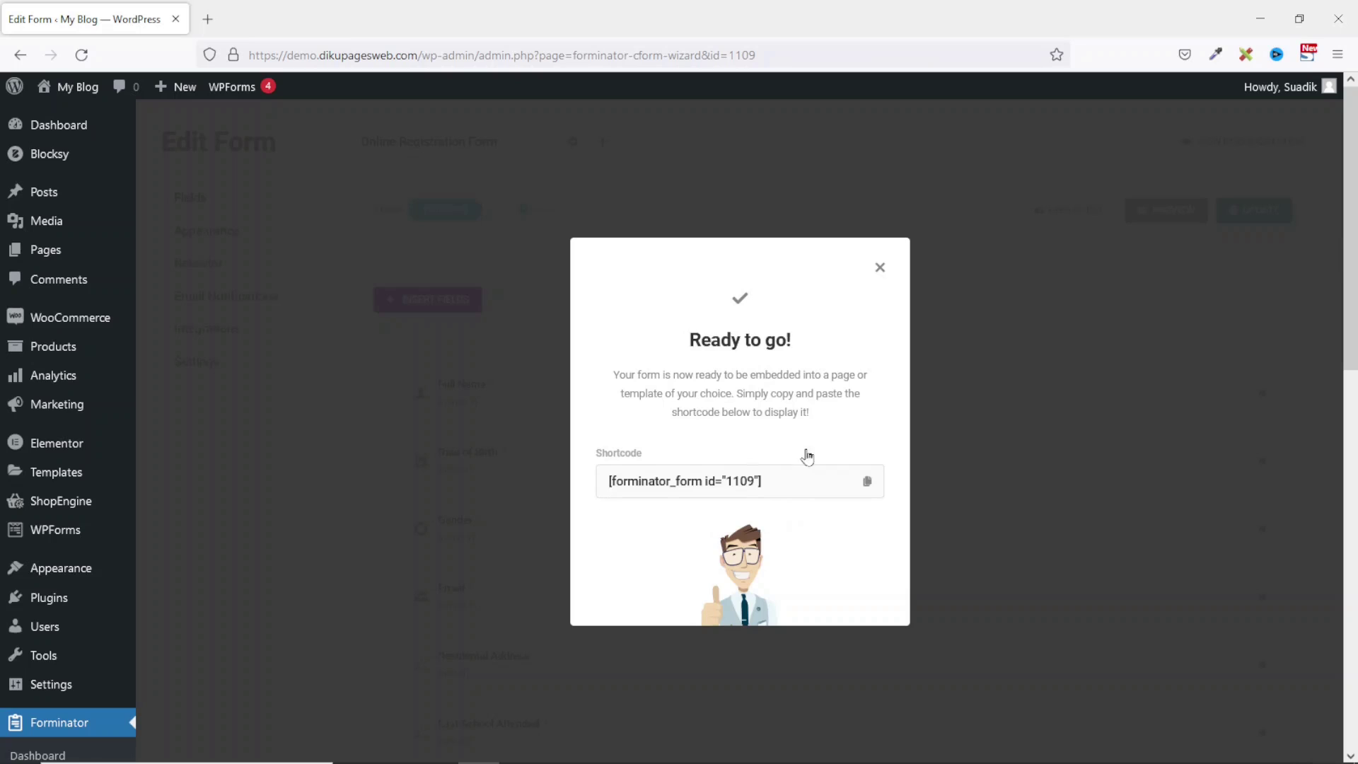
Step: Copy the shortcode [forminator_form id="1109"] and start a new WordPress page
left_click(867, 482)
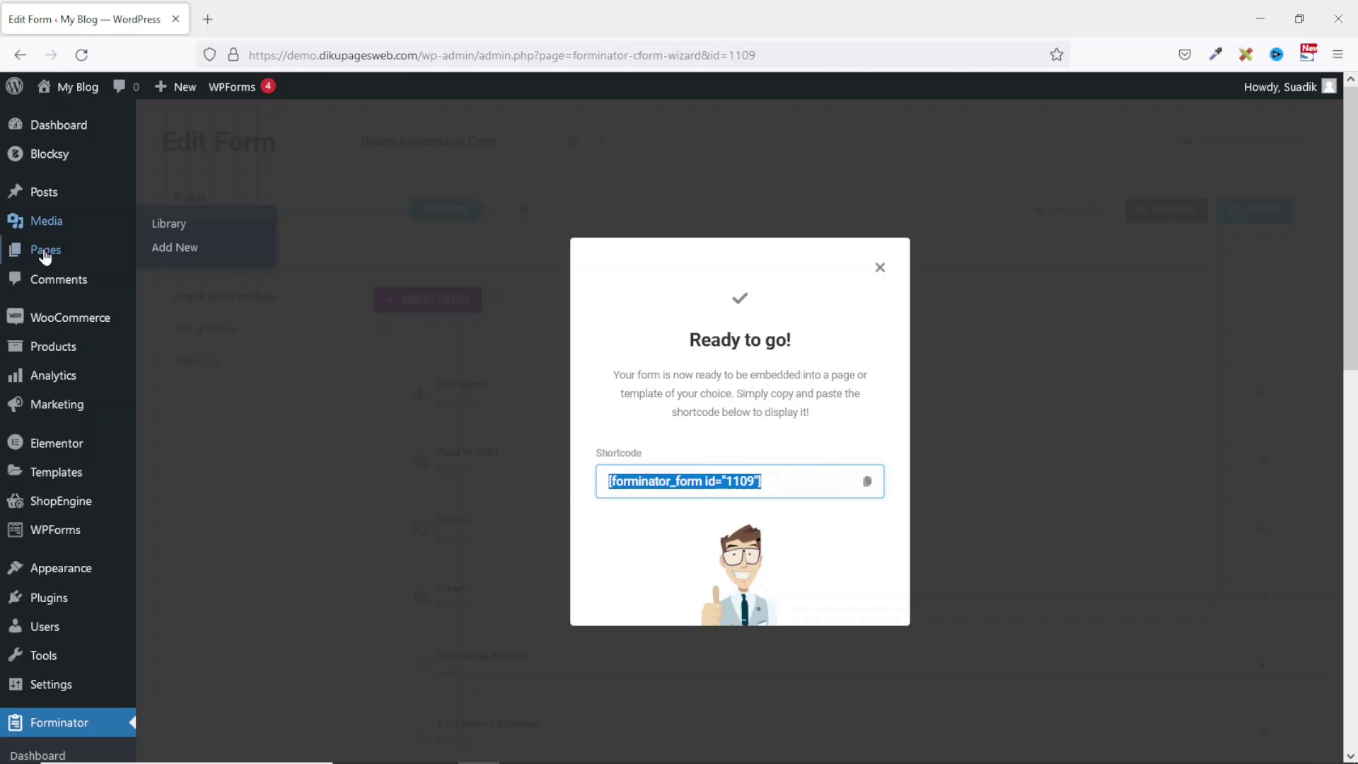
mouse_move(42, 254)
left_click(179, 281)
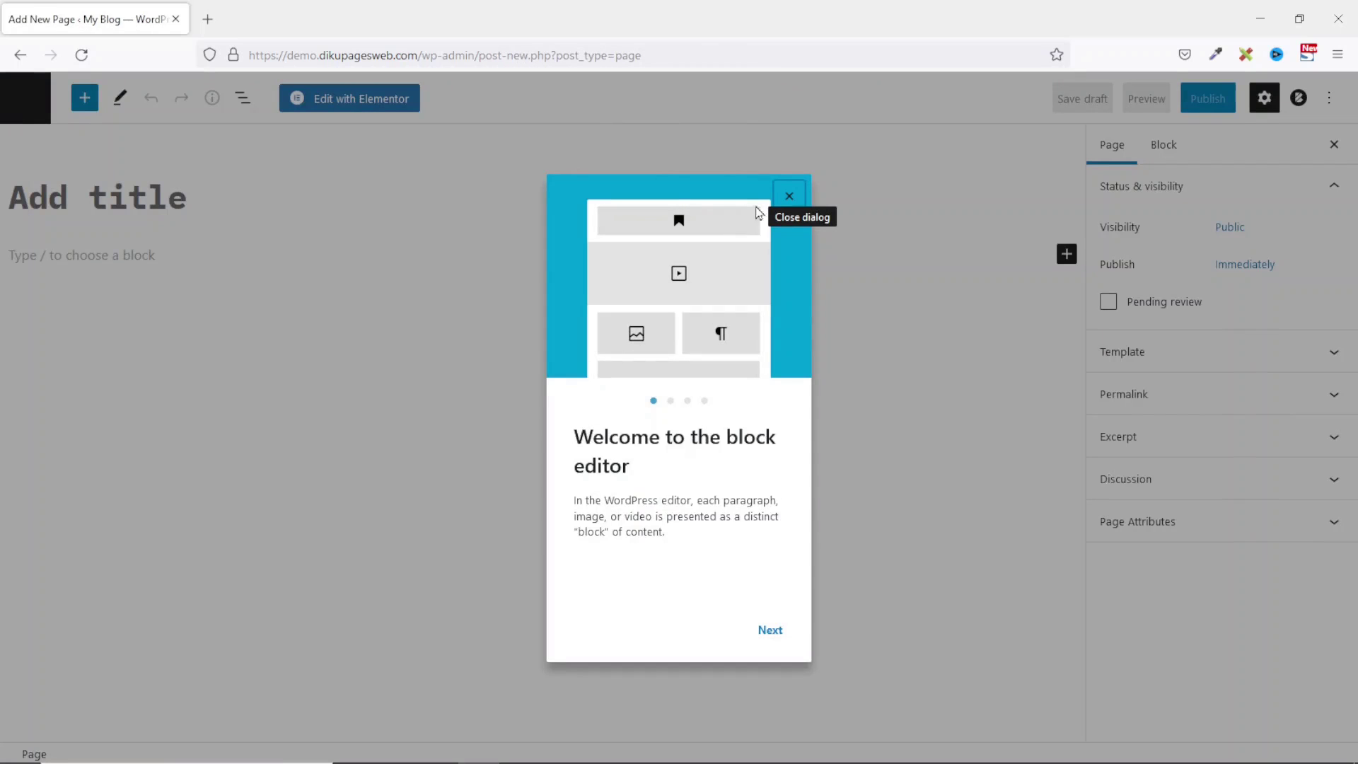
Step: Title the new page 'Registration Form' and paste the intro sentence below it
left_click(790, 197)
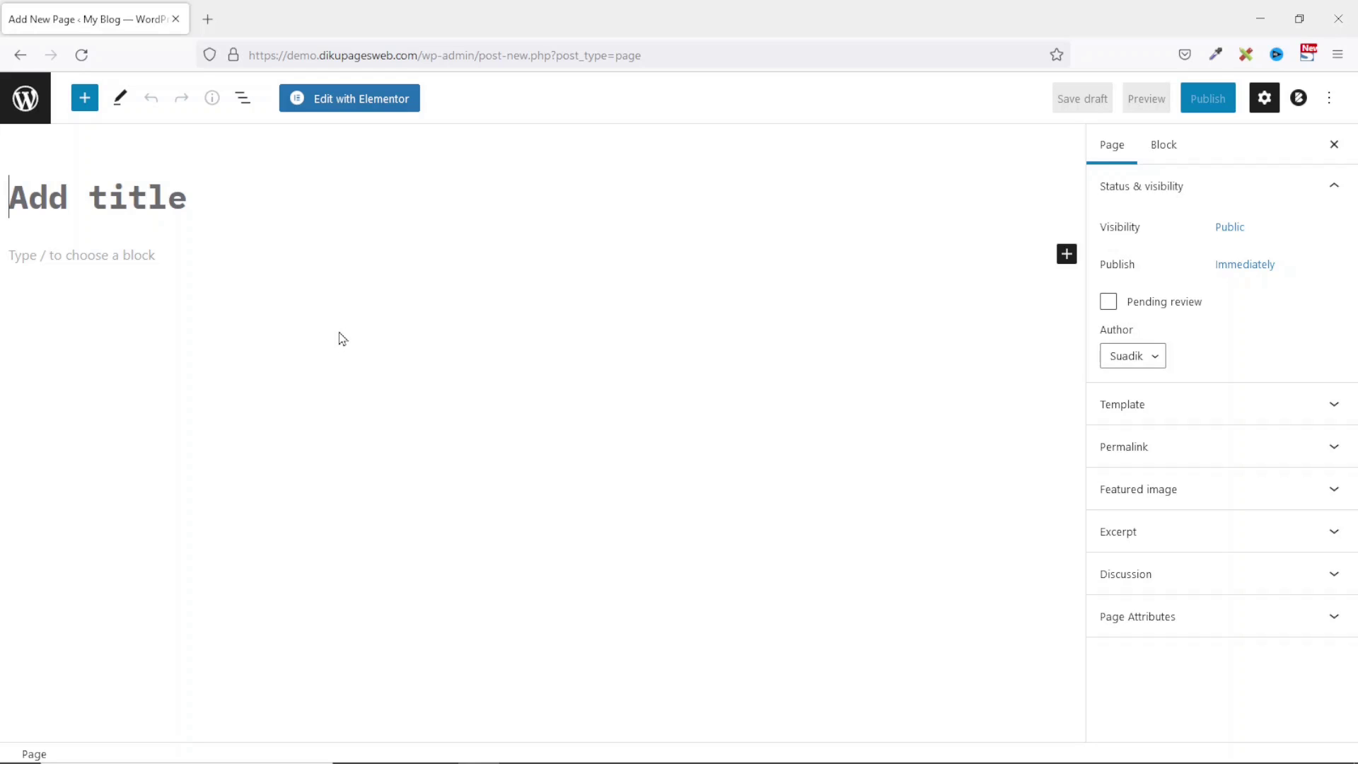
type("Registra")
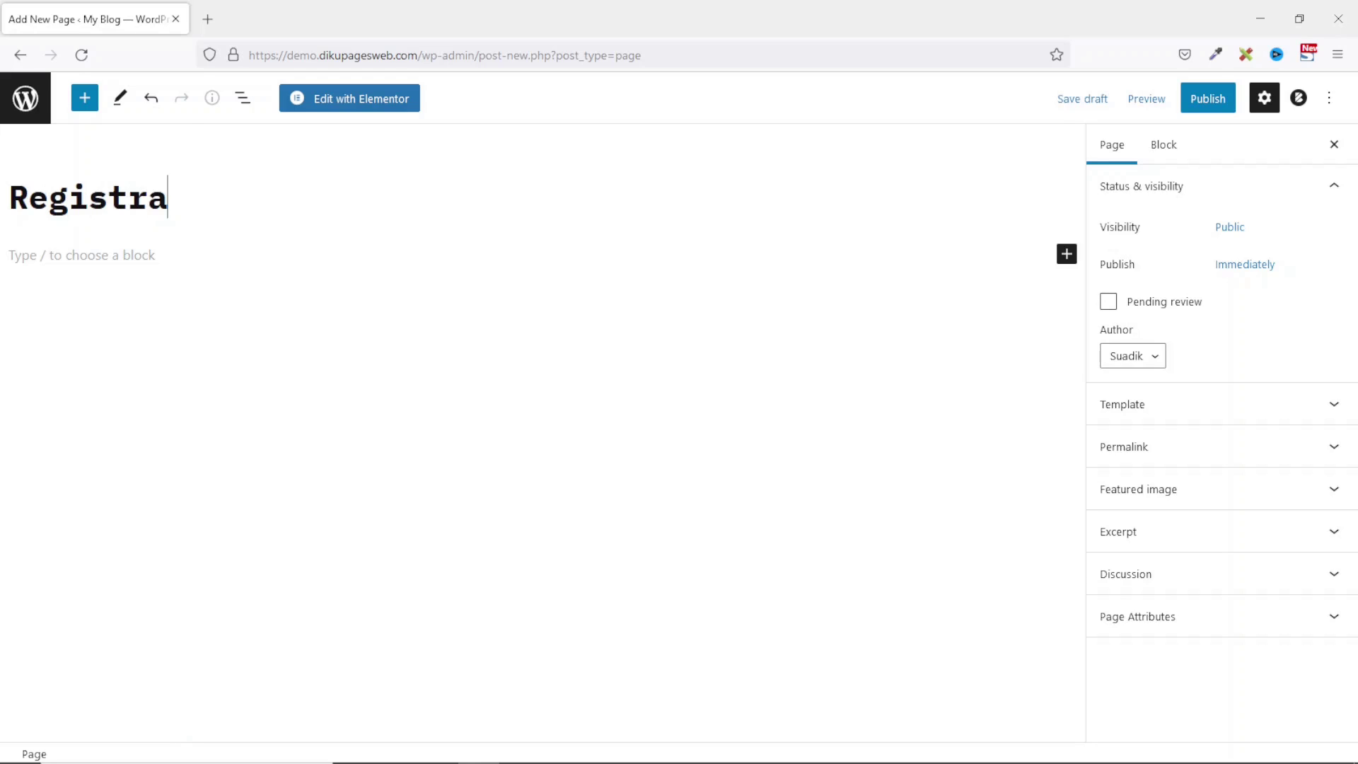
type("tion Form")
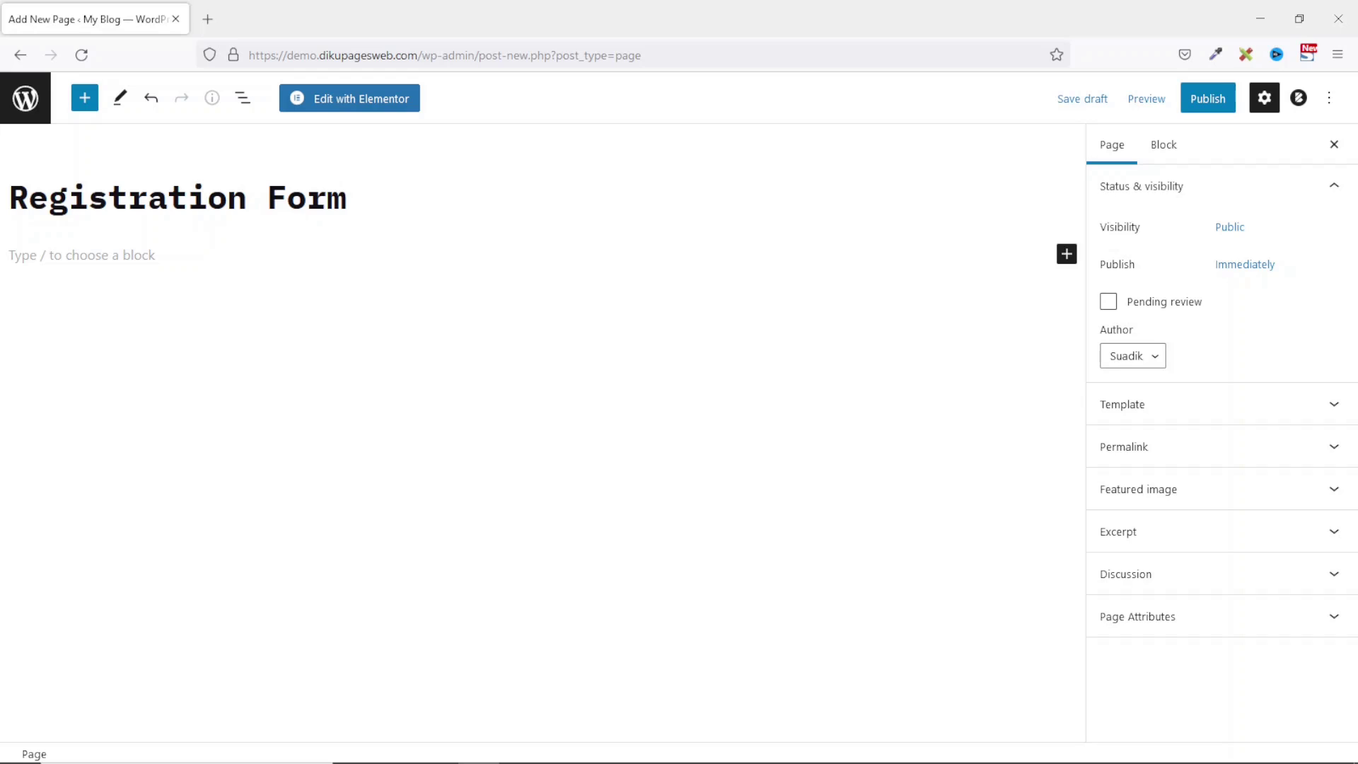
left_click(145, 255)
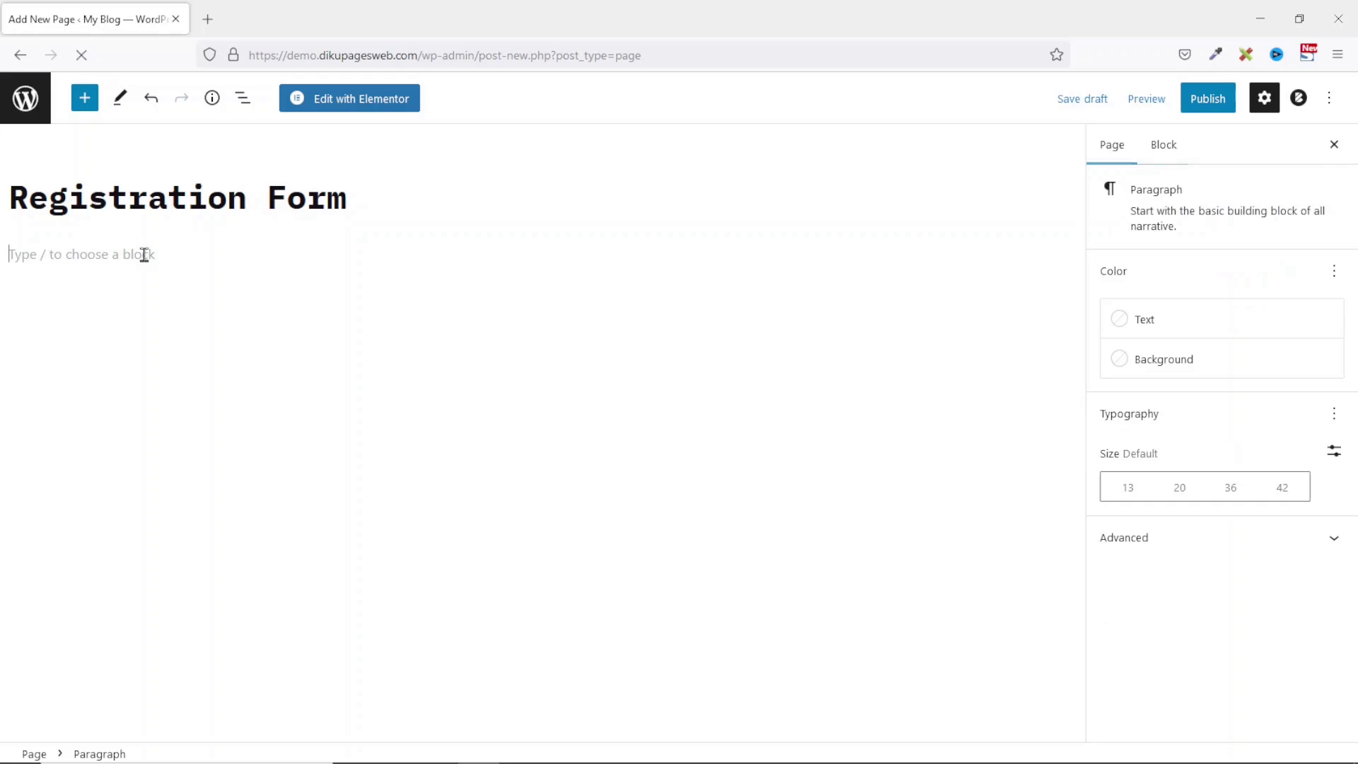
key("ctrl+v")
key("Return")
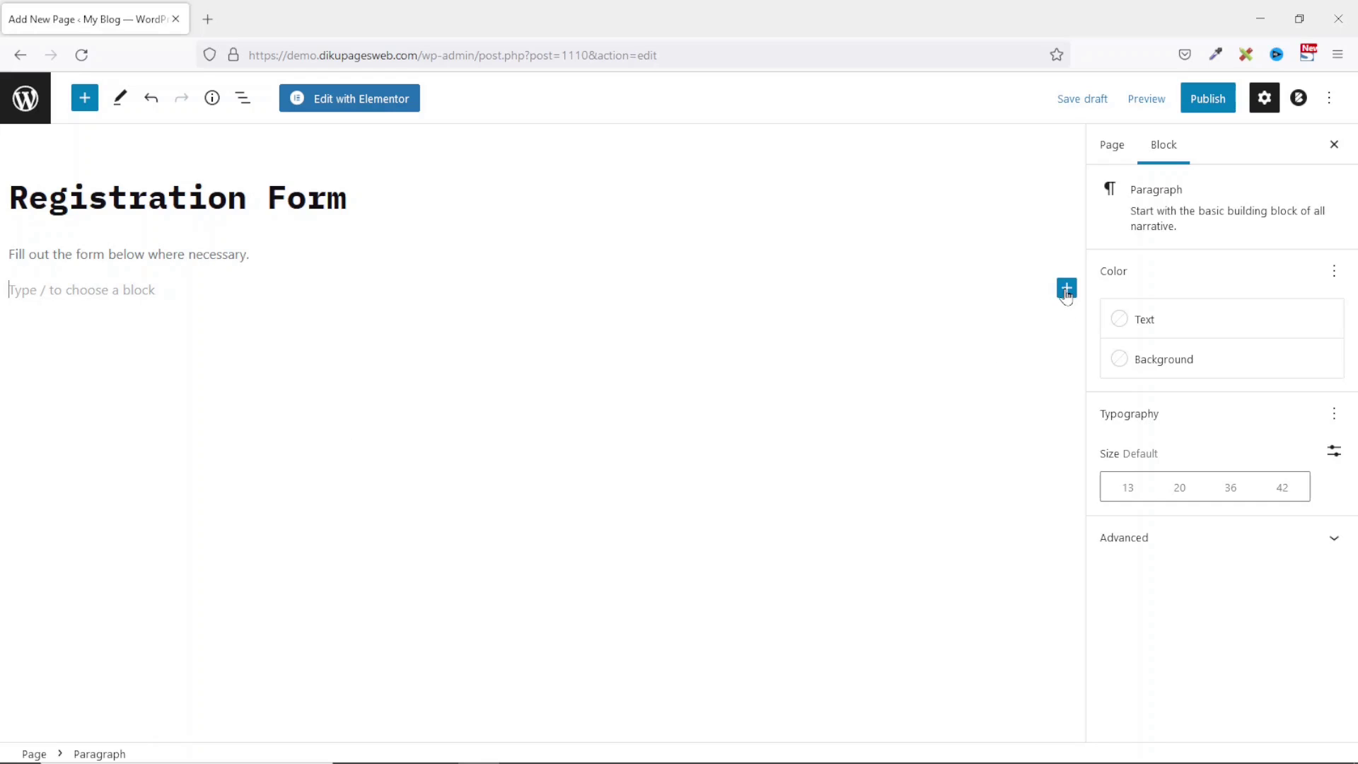
Step: Add a Shortcode block containing [forminator_form id="1109"]
left_click(1067, 288)
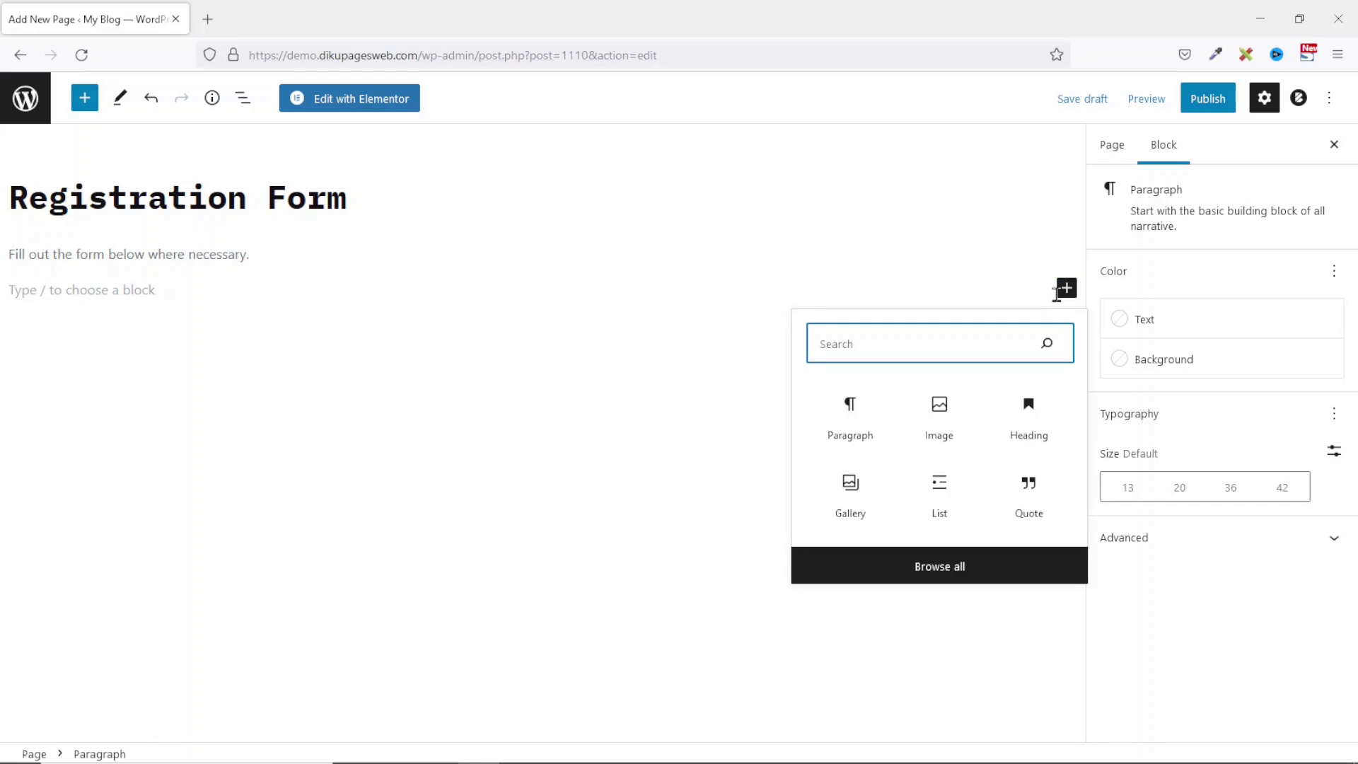
type("sho")
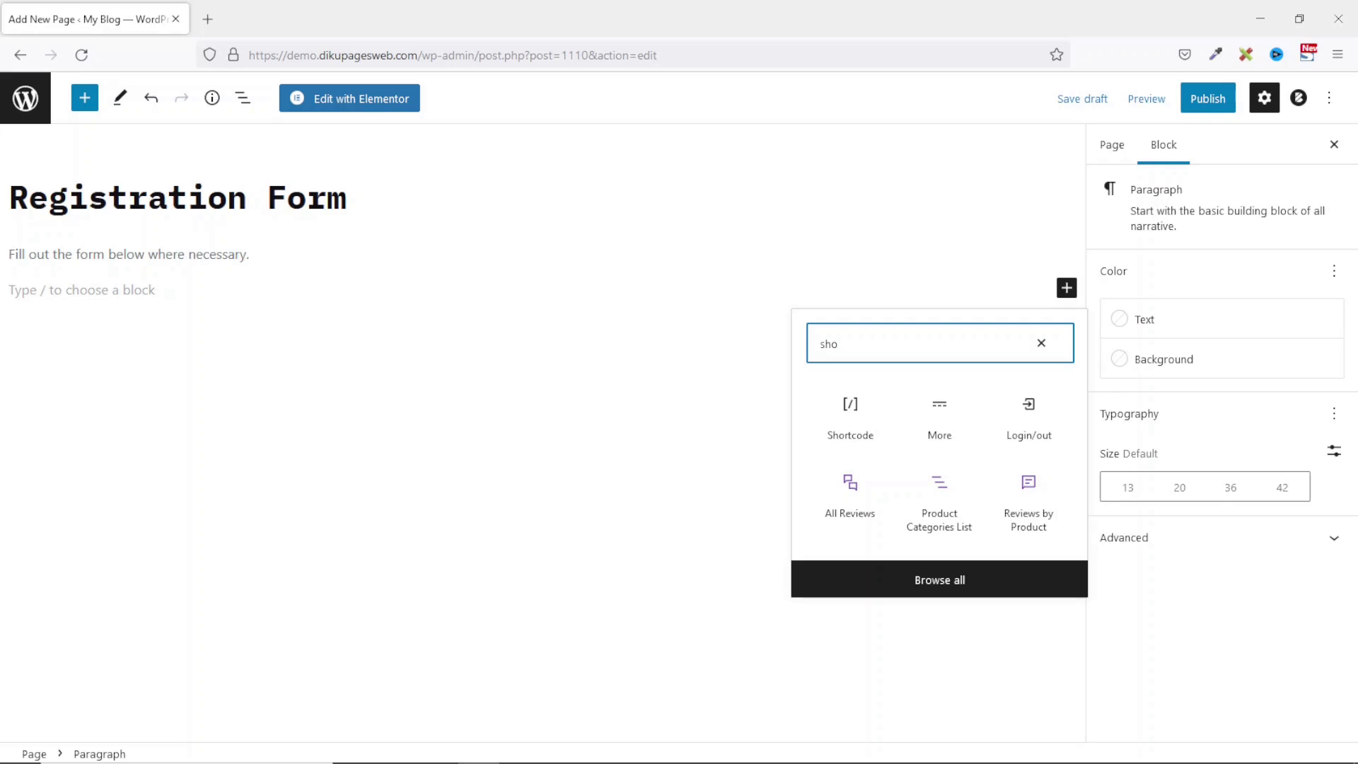
left_click(862, 424)
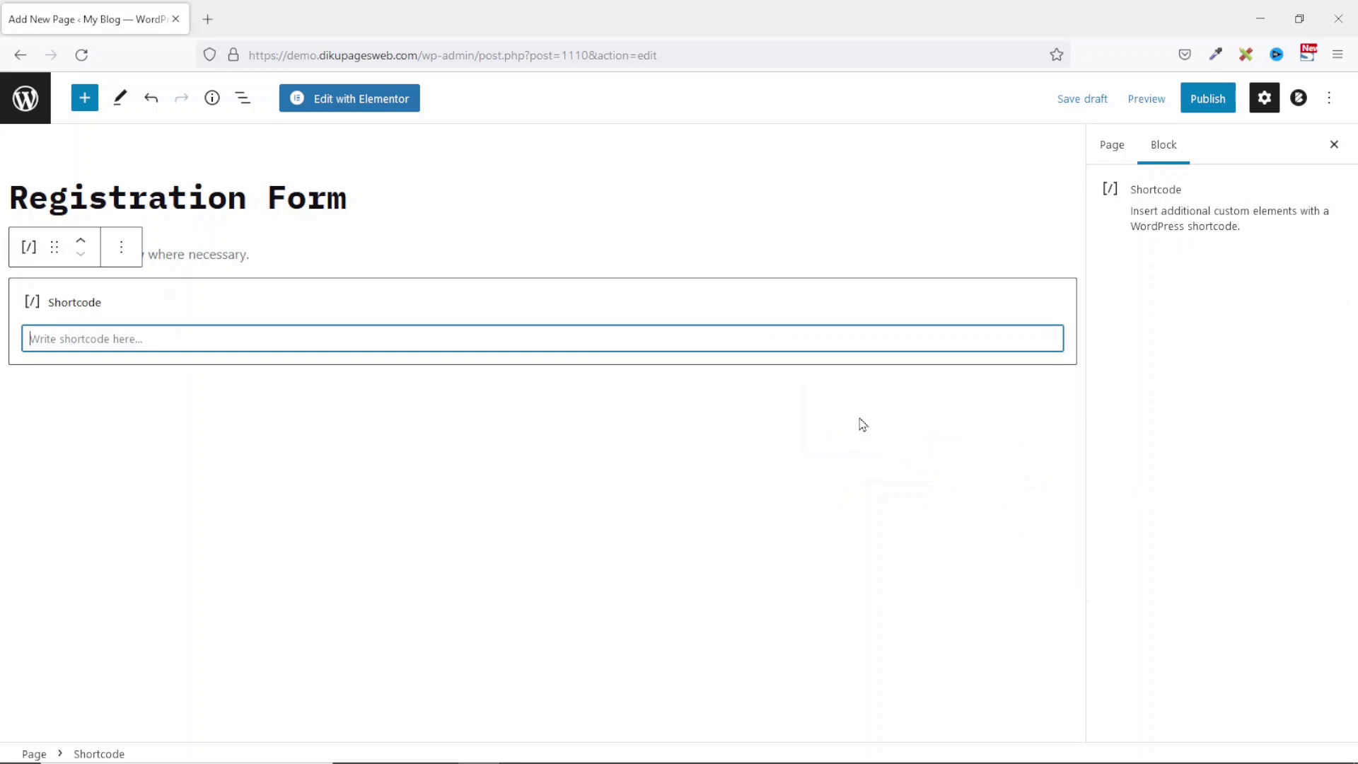
right_click(290, 333)
left_click(370, 458)
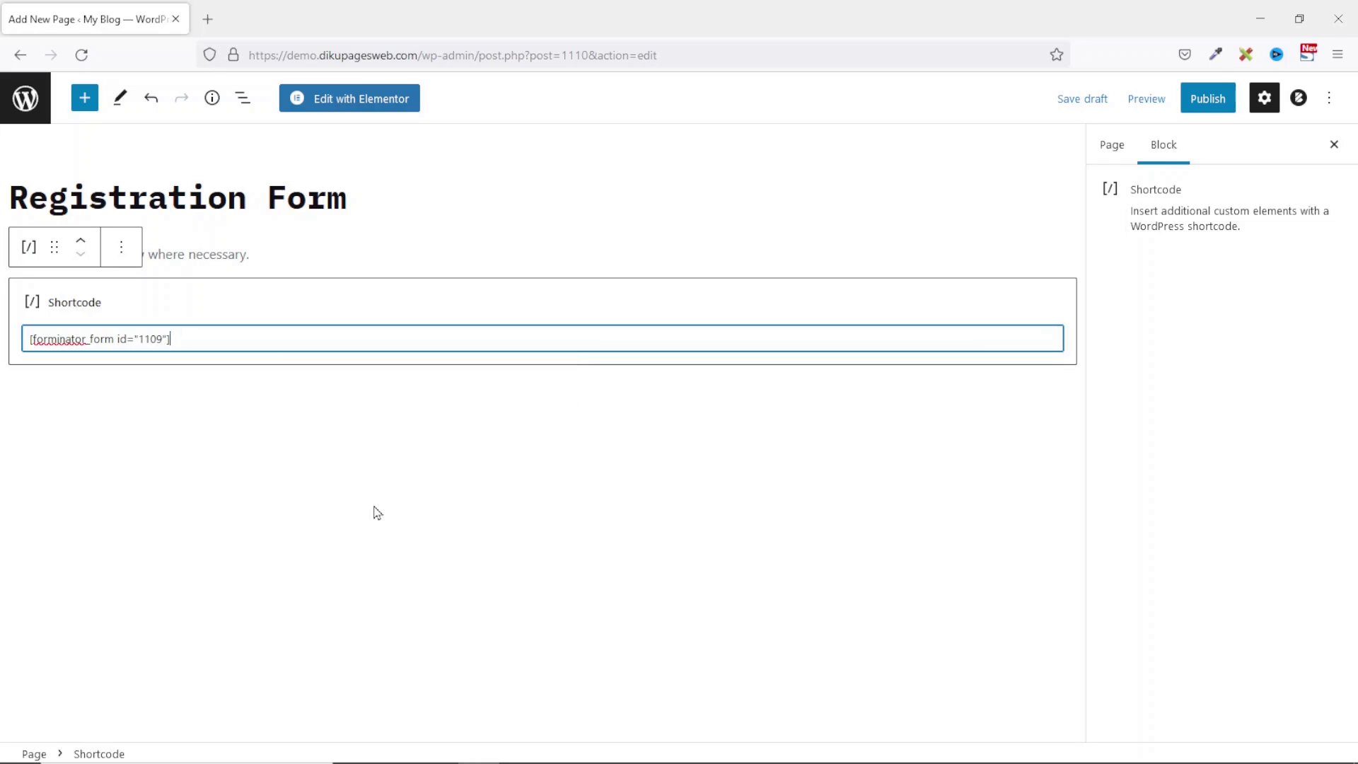
Step: Publish the page, view it live, then return to editing it
left_click(1207, 100)
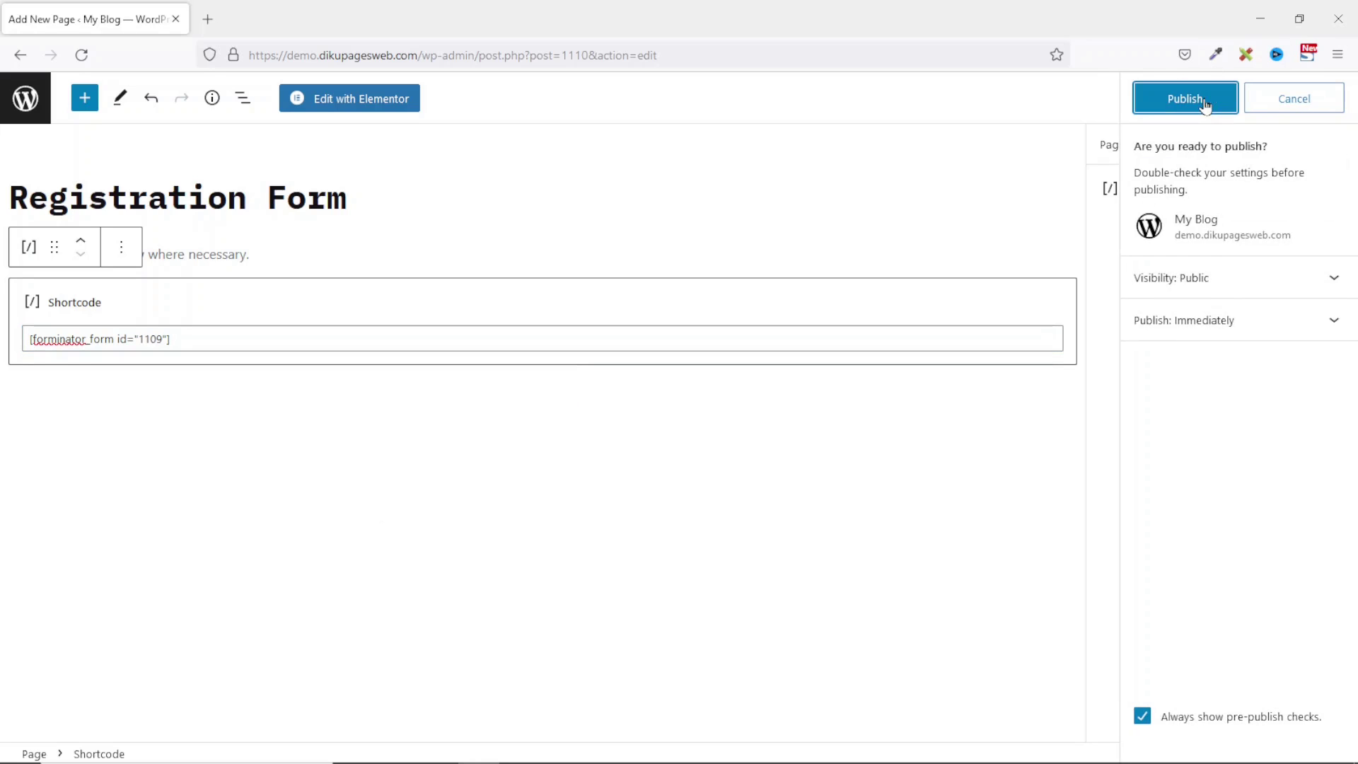
left_click(1198, 103)
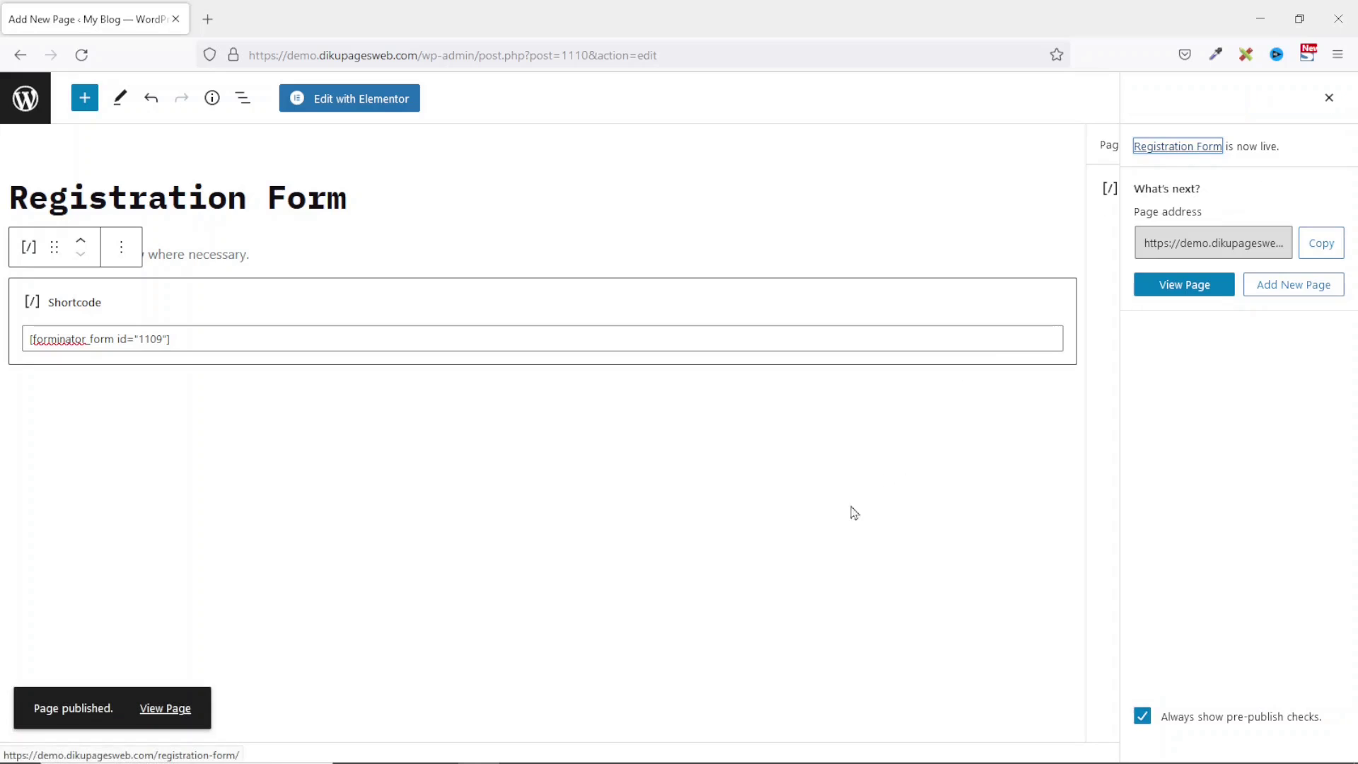
left_click(167, 709)
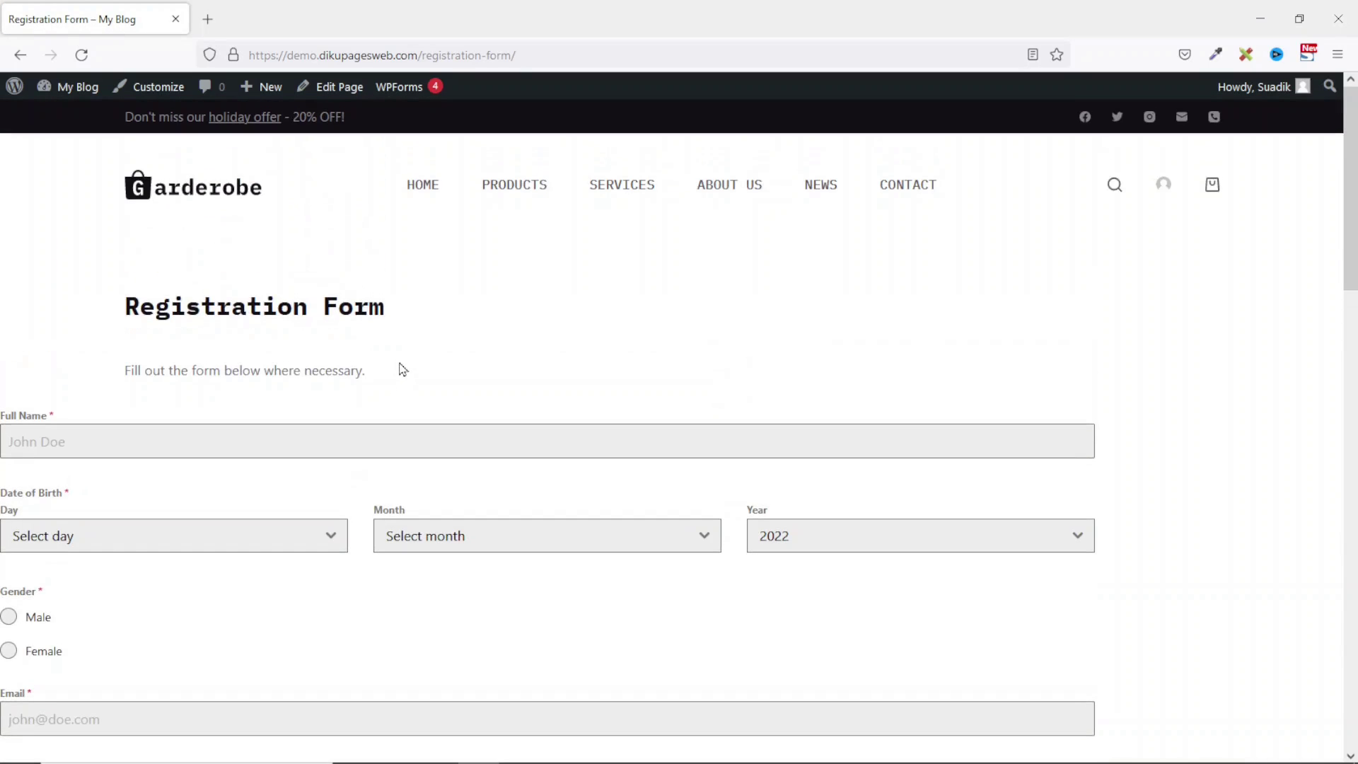
scroll(404, 362, "down", 15)
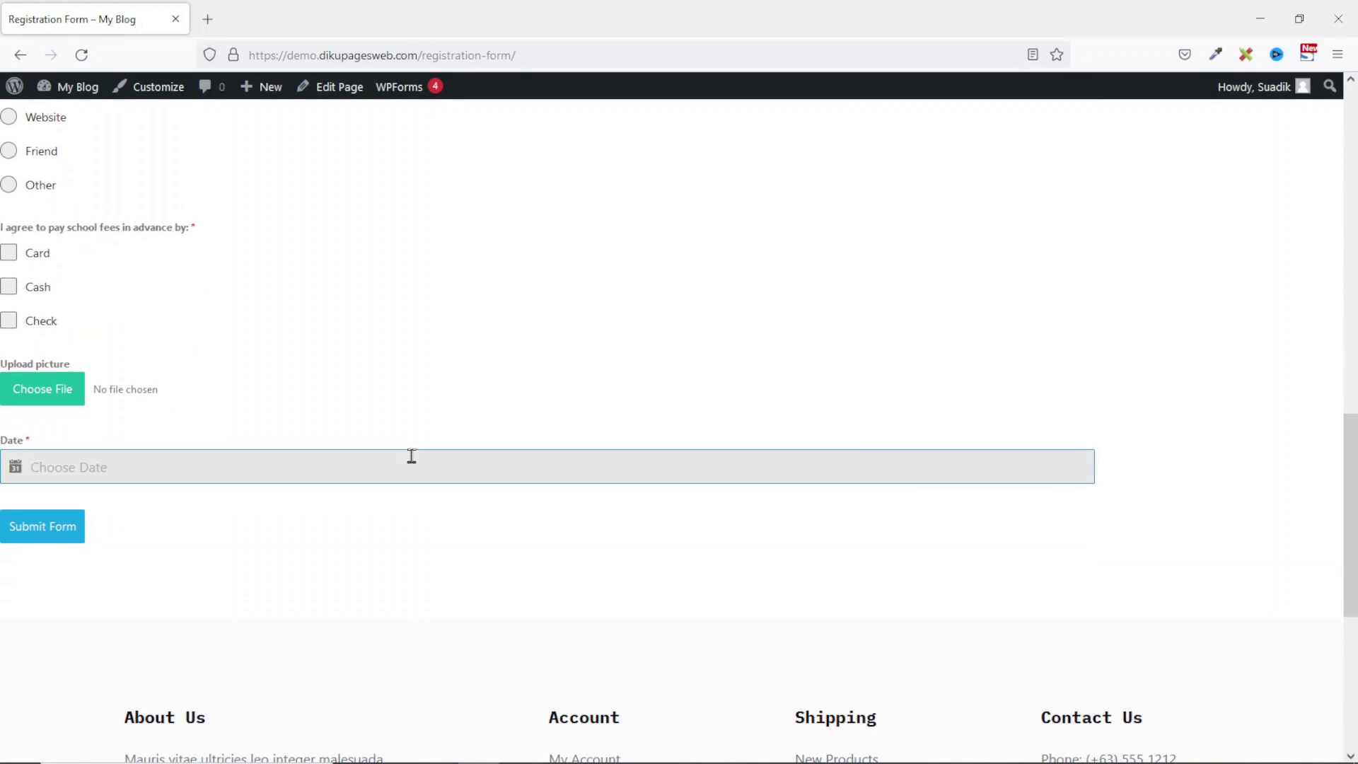
scroll(412, 463, "up", 8)
scroll(444, 489, "up", 2)
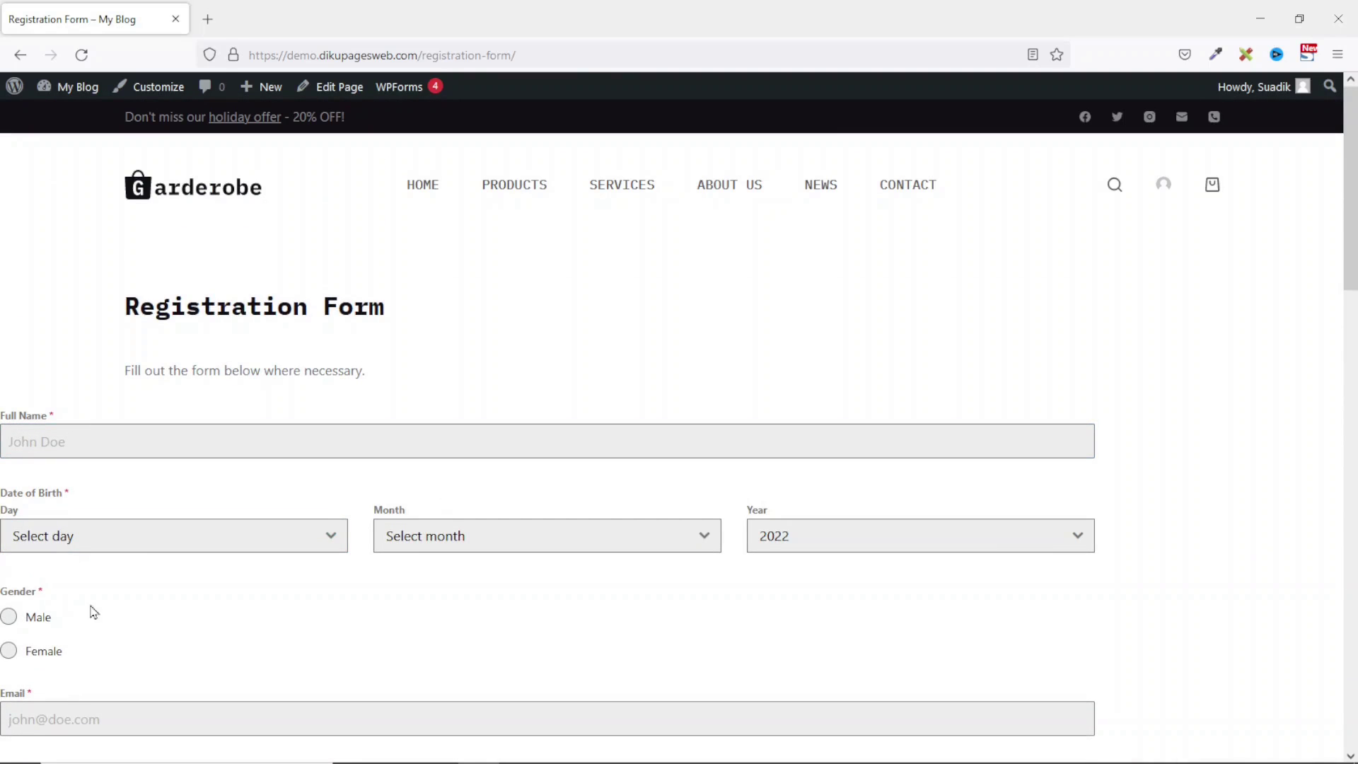
left_click(331, 87)
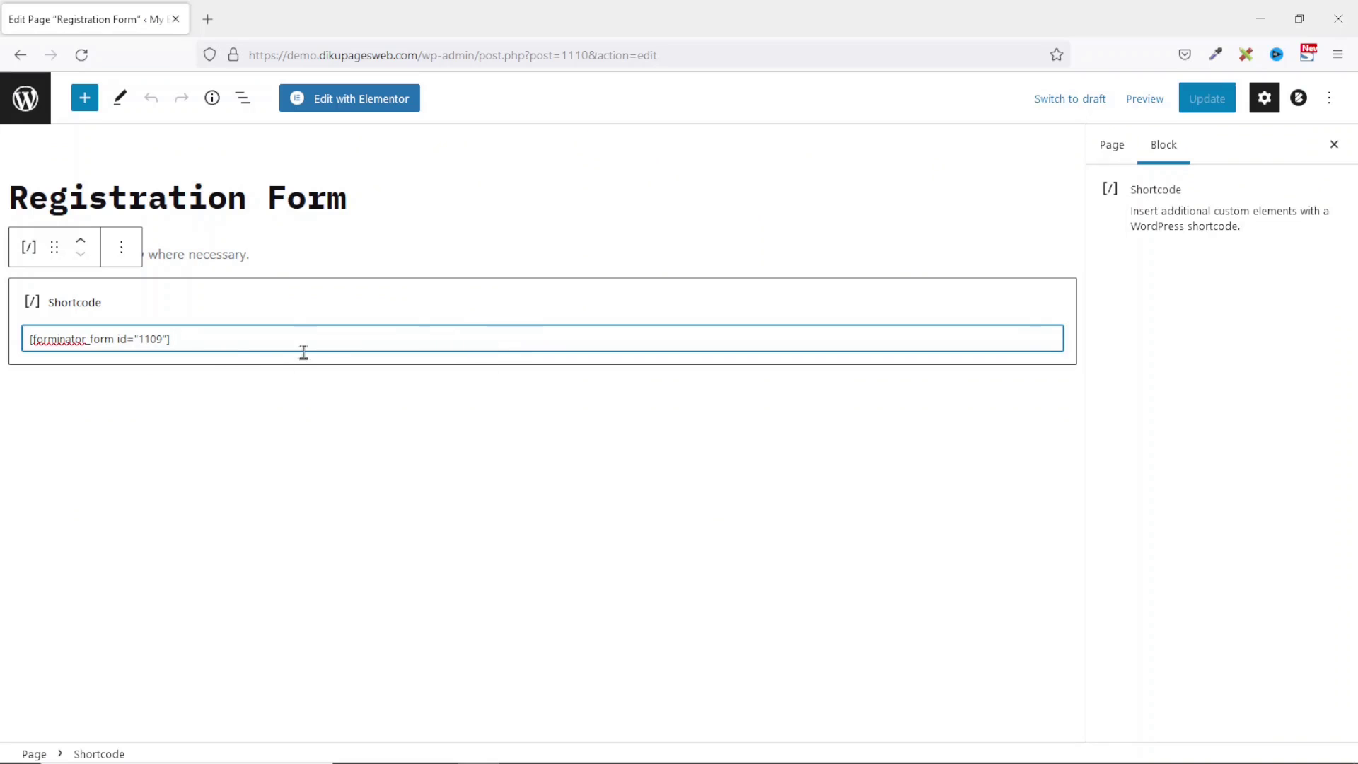
Step: Remove the Shortcode block and add an empty block below the page text
left_click(121, 246)
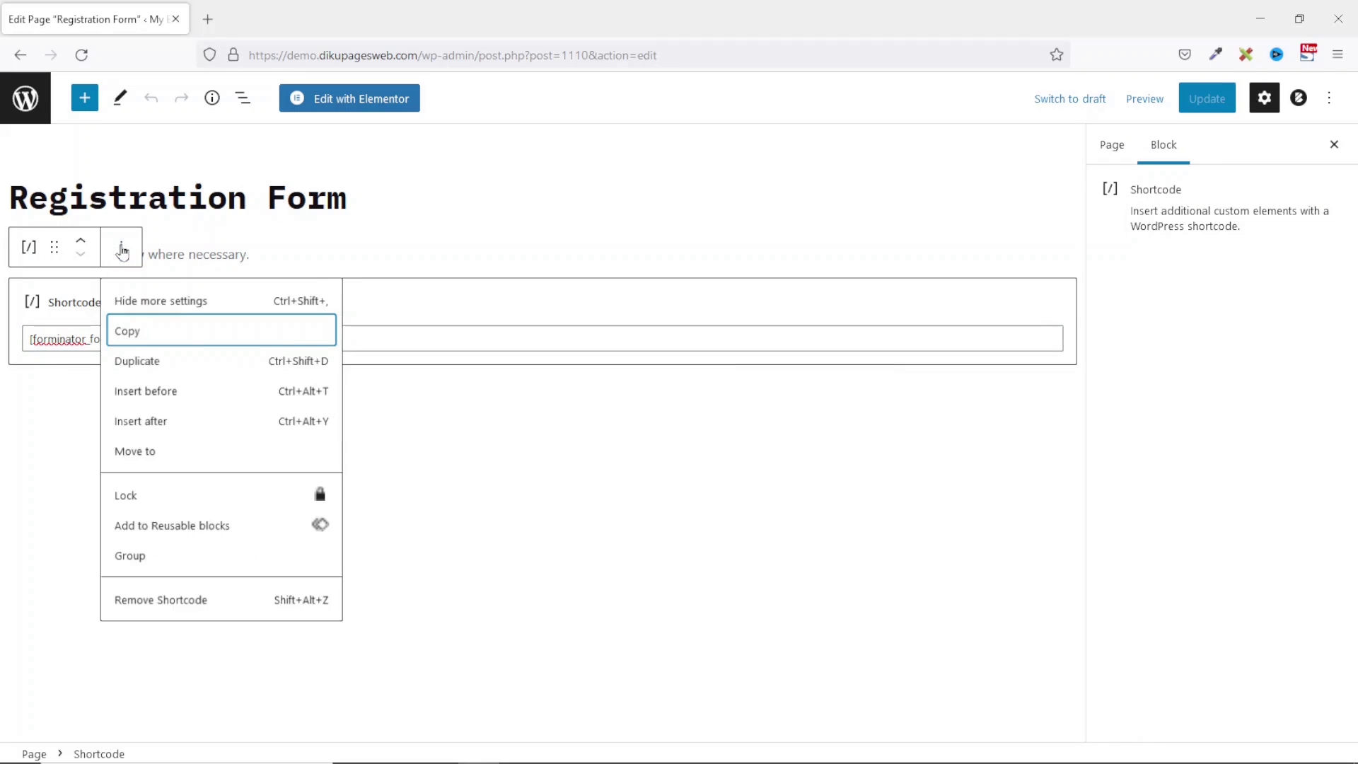
left_click(182, 607)
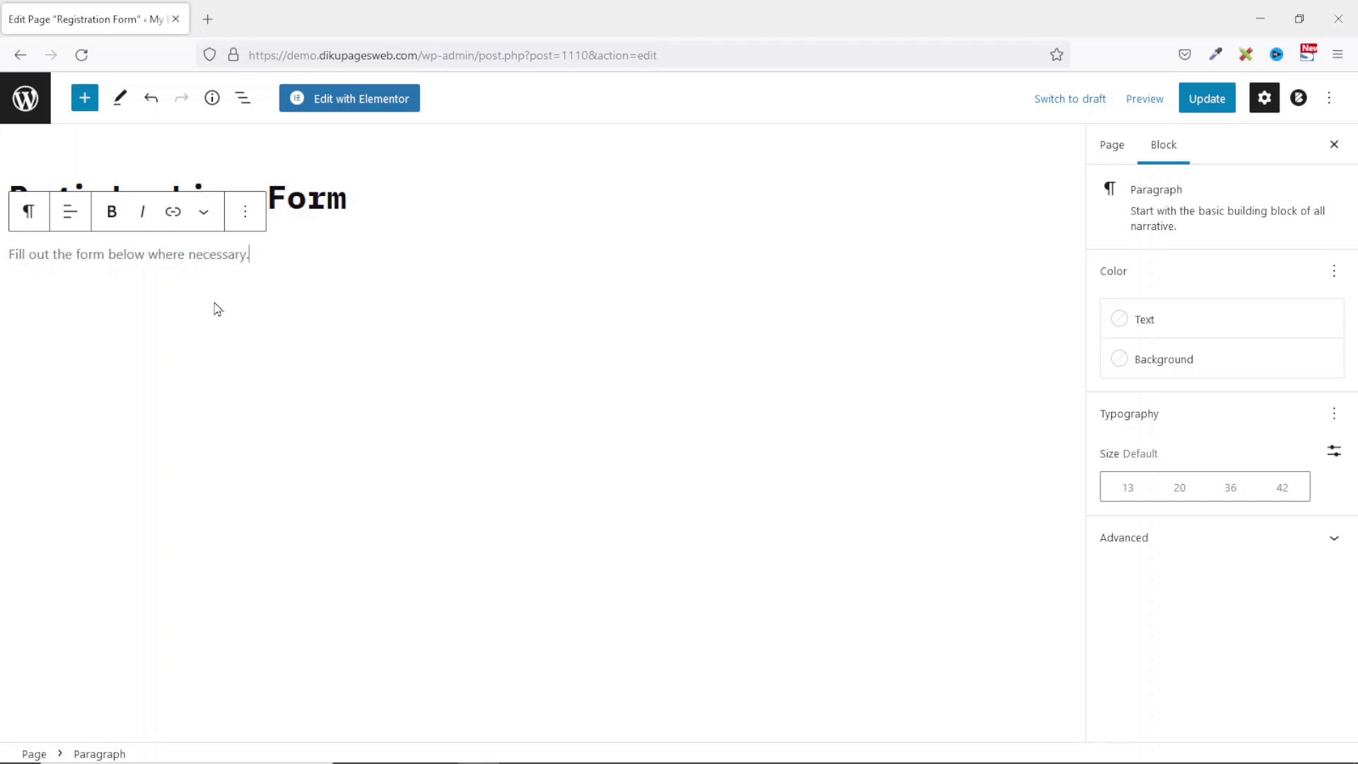
key("Return")
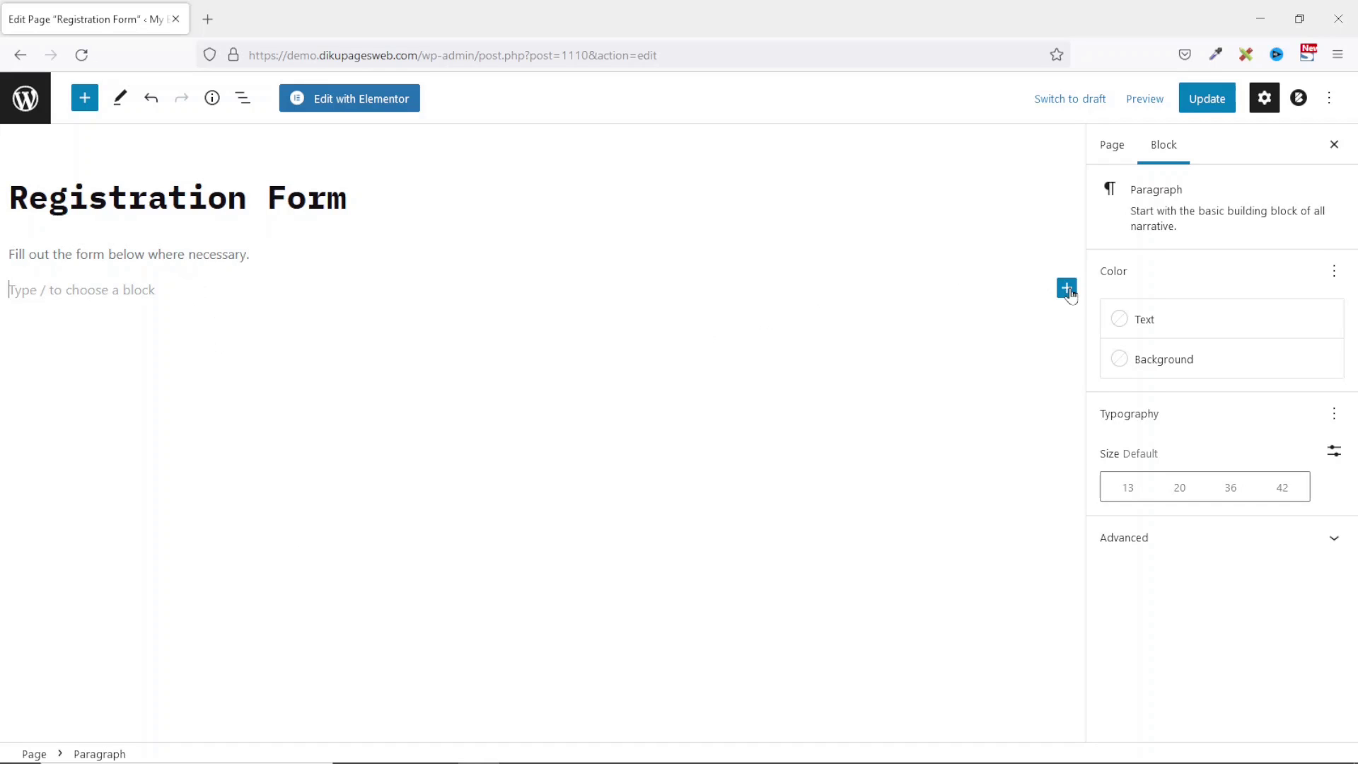
Step: Insert a Forminator Form block showing Online Registration Form, update the page, and view it
left_click(1067, 289)
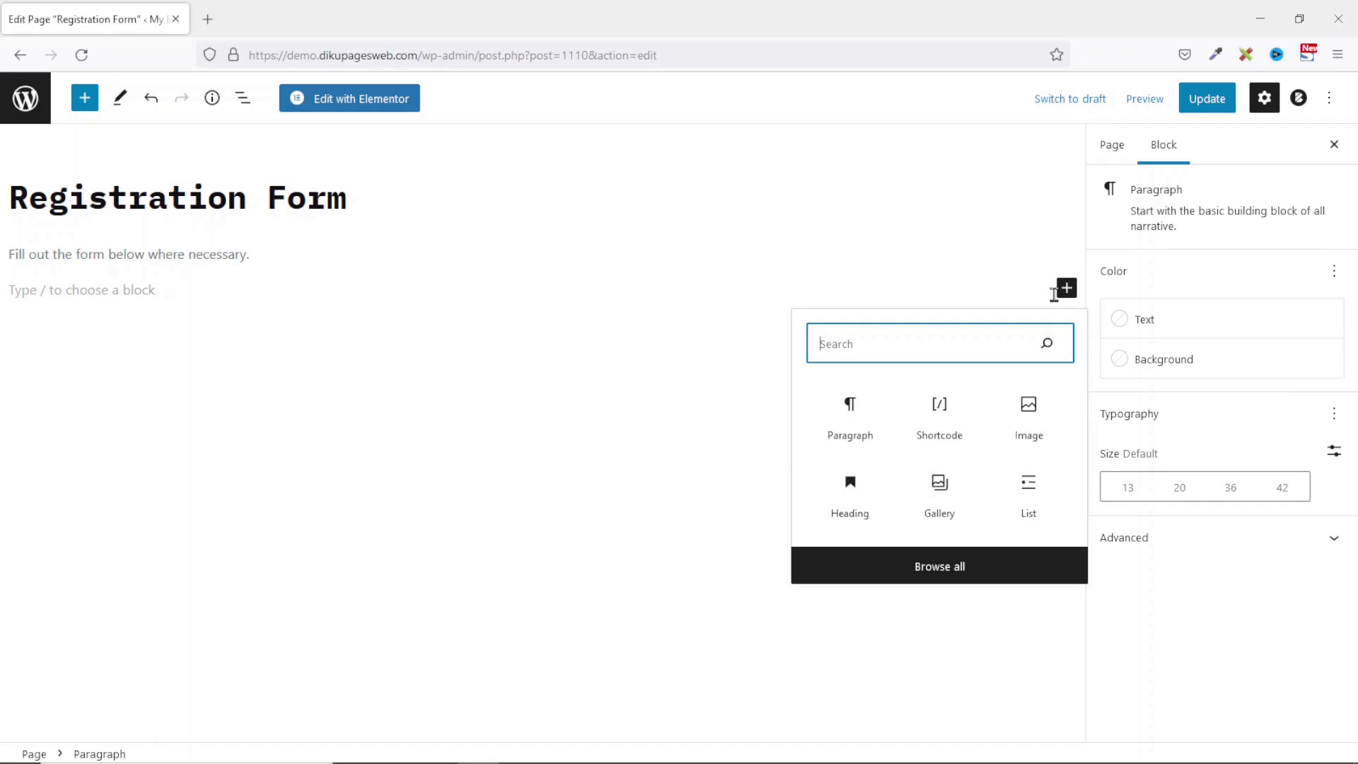
type("form")
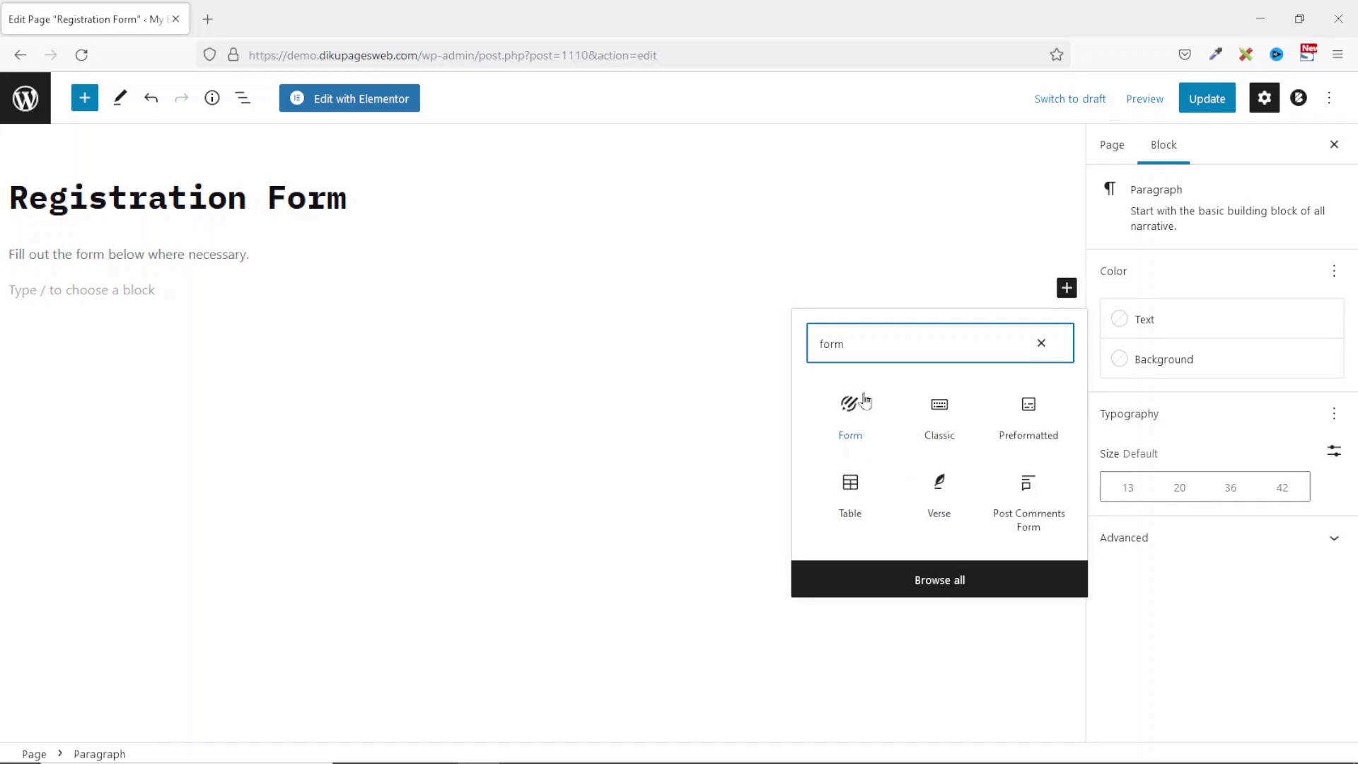
left_click(855, 421)
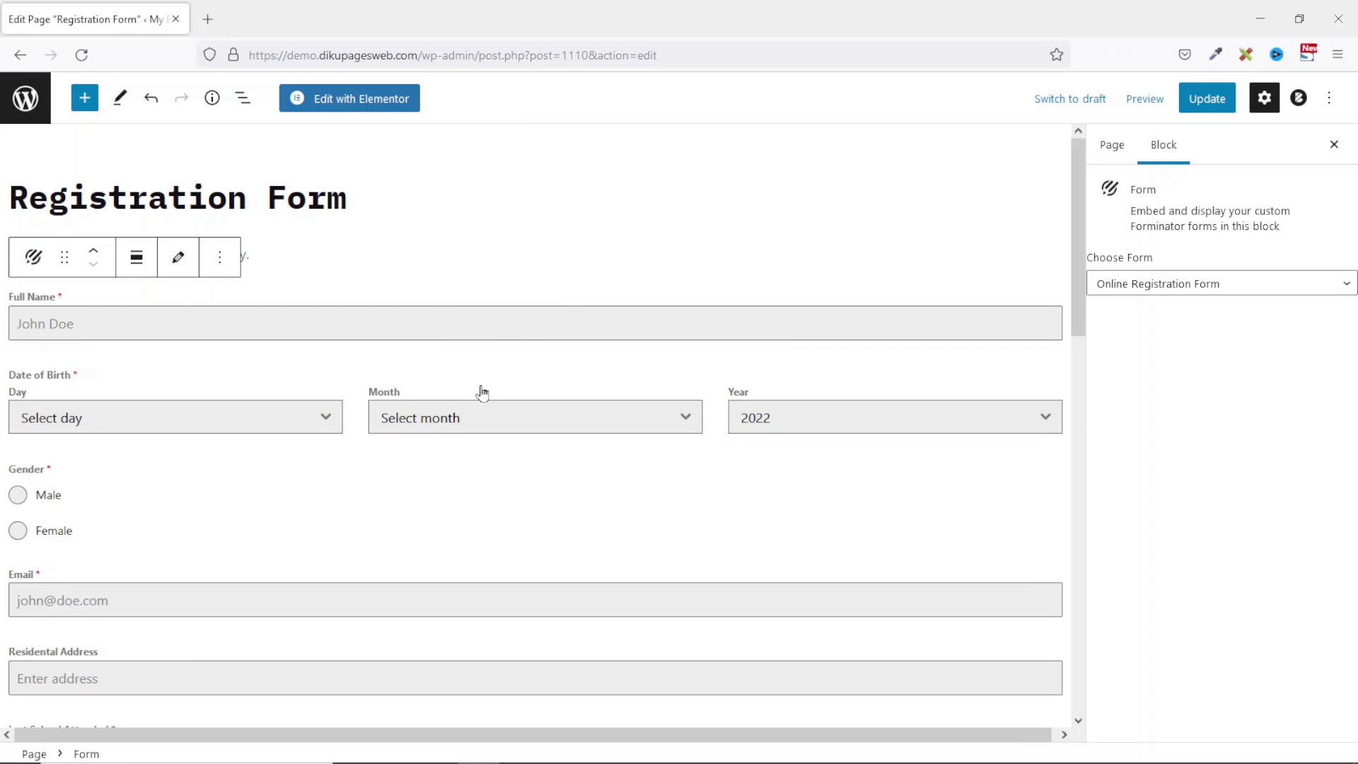
left_click(1206, 99)
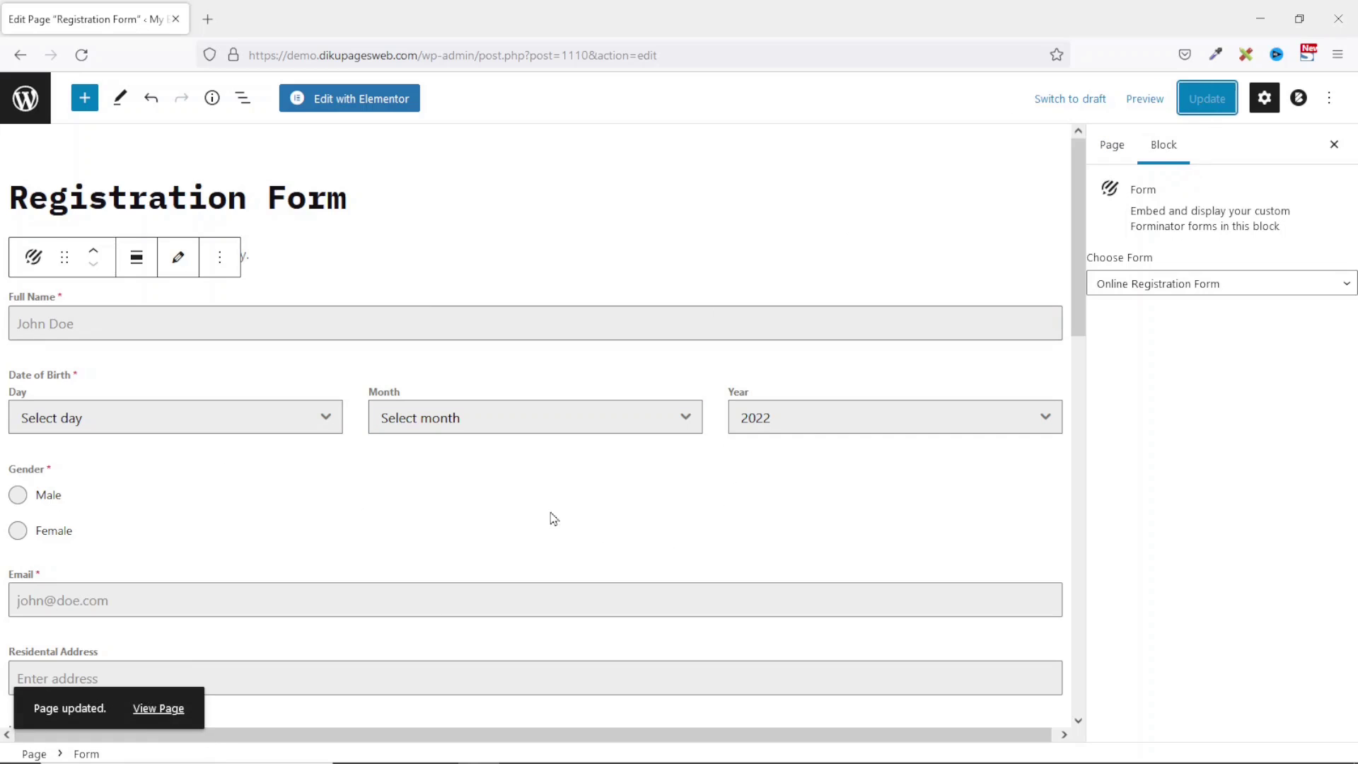
left_click(159, 709)
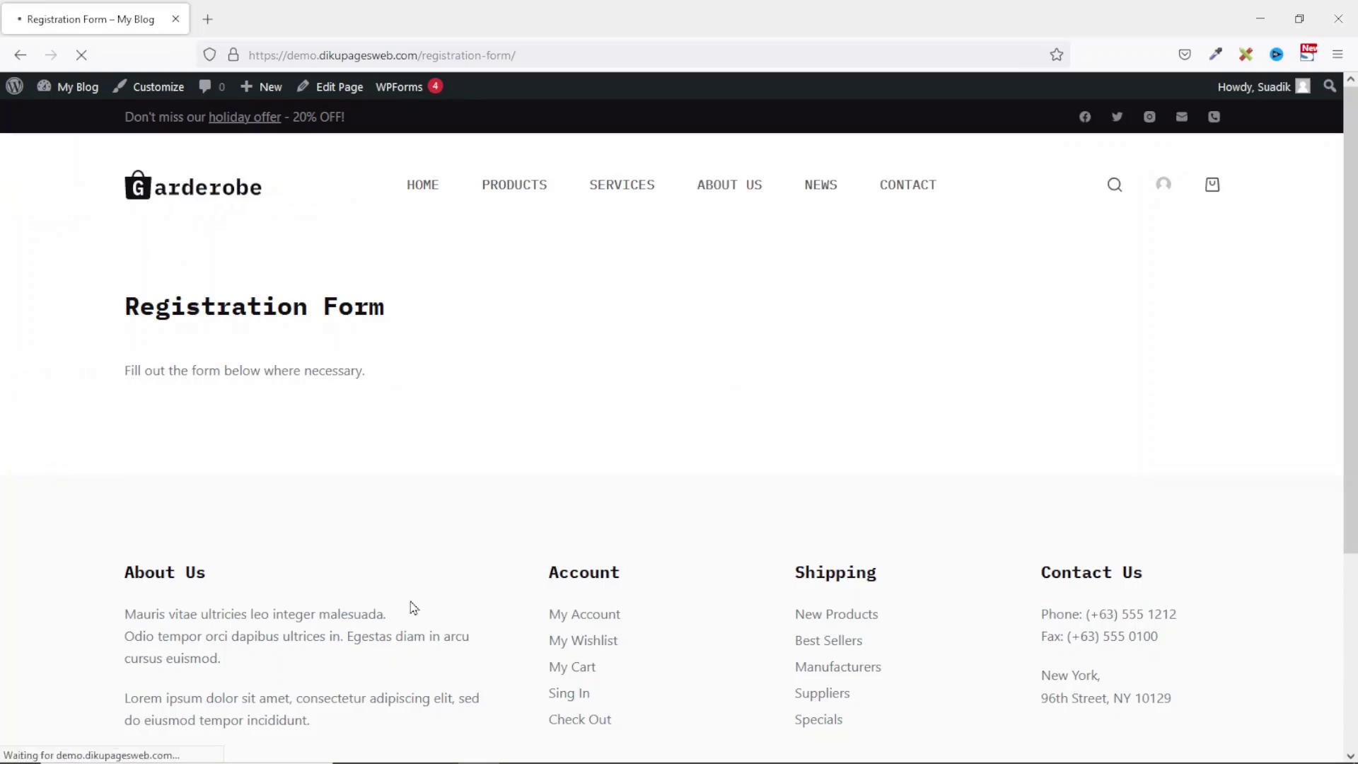
Step: Fill in the applicant's full name from the autofill suggestion
scroll(639, 250, "down", 15)
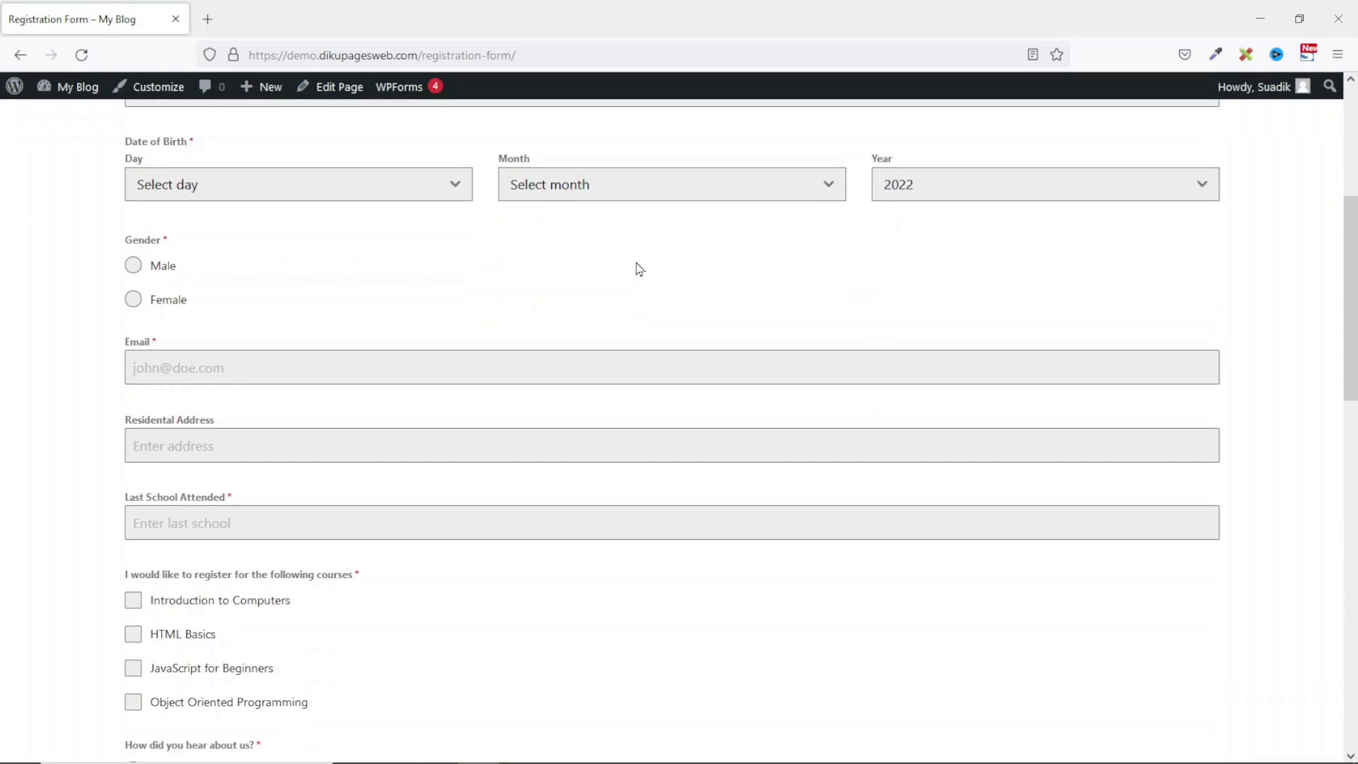
scroll(643, 338, "up", 4)
scroll(640, 338, "up", 10)
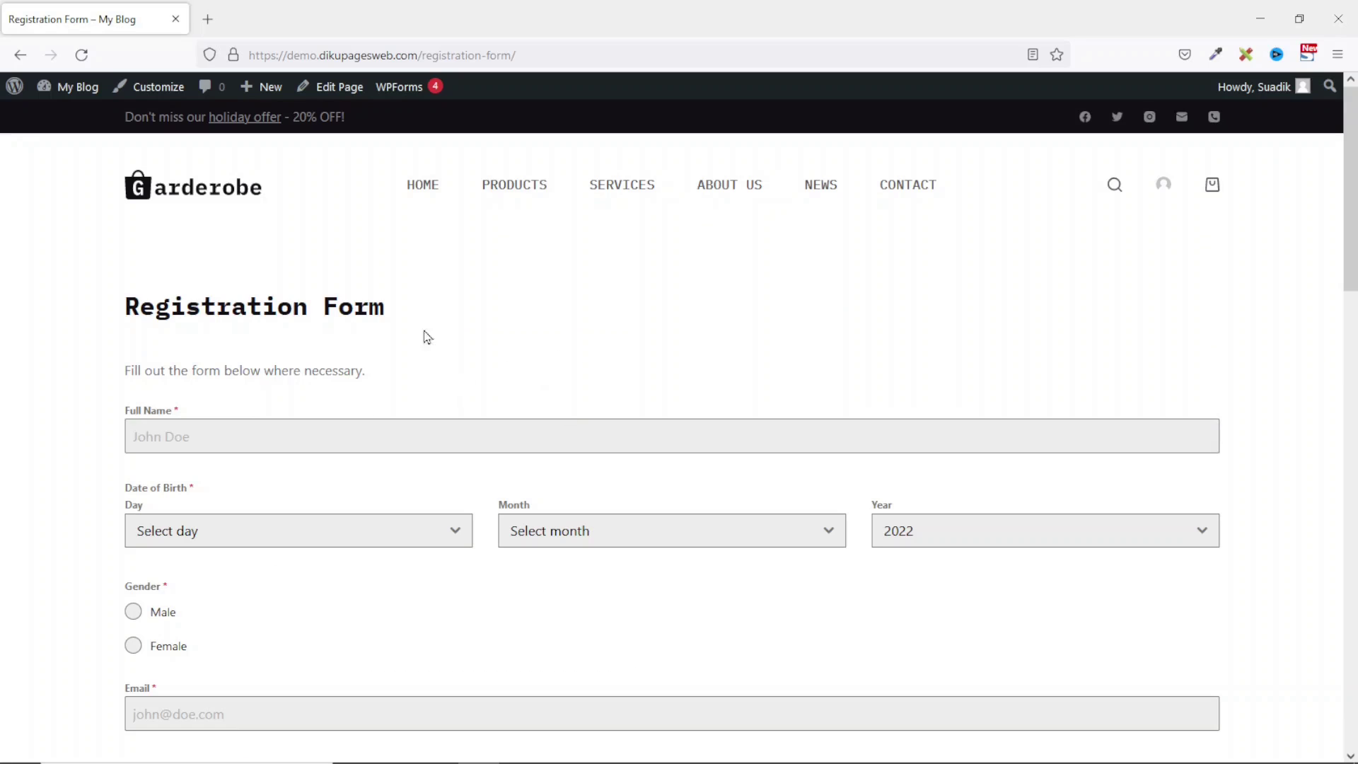
left_click(238, 430)
type("S")
left_click(244, 462)
Step: Set the birth date to day 7, month 11, year 1990, and gender to Male
left_click(201, 541)
scroll(206, 658, "down", 3)
left_click(206, 656)
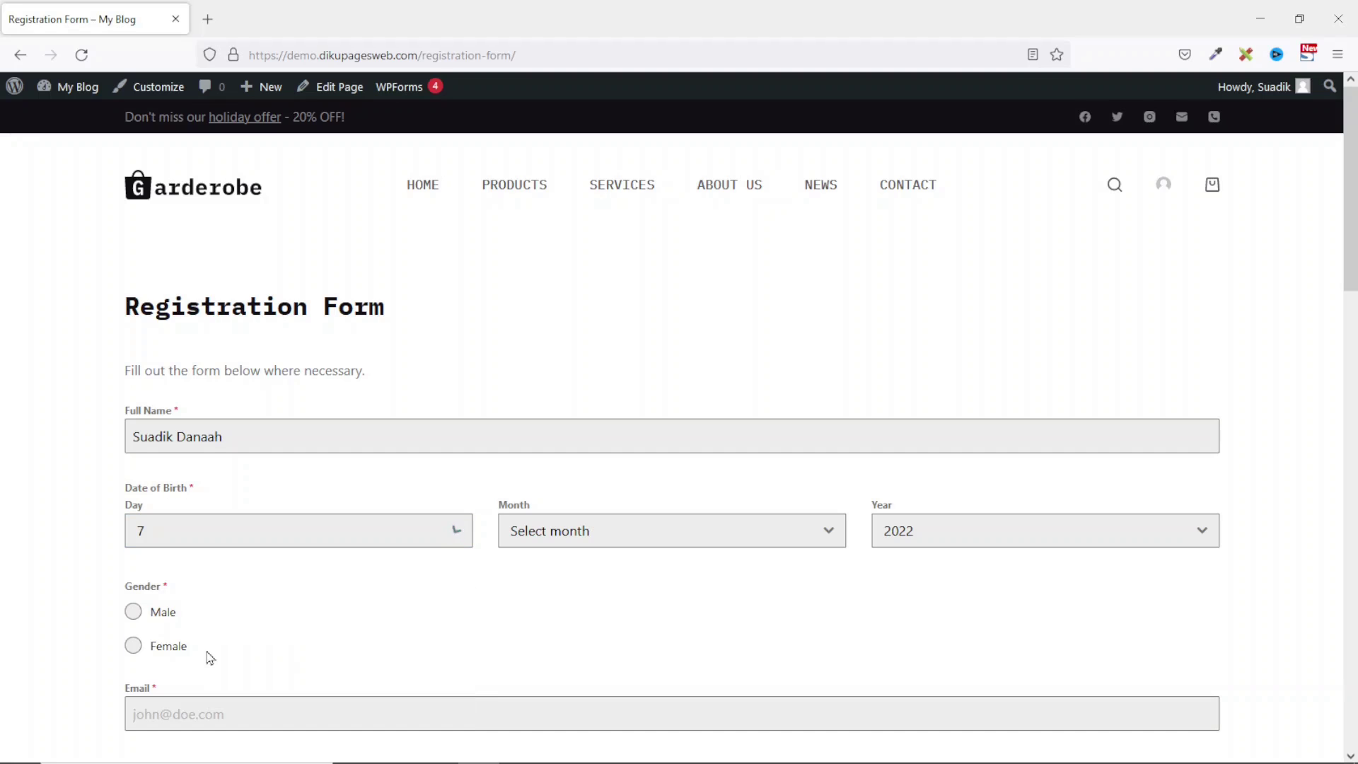
left_click(591, 533)
scroll(585, 651, "down", 3)
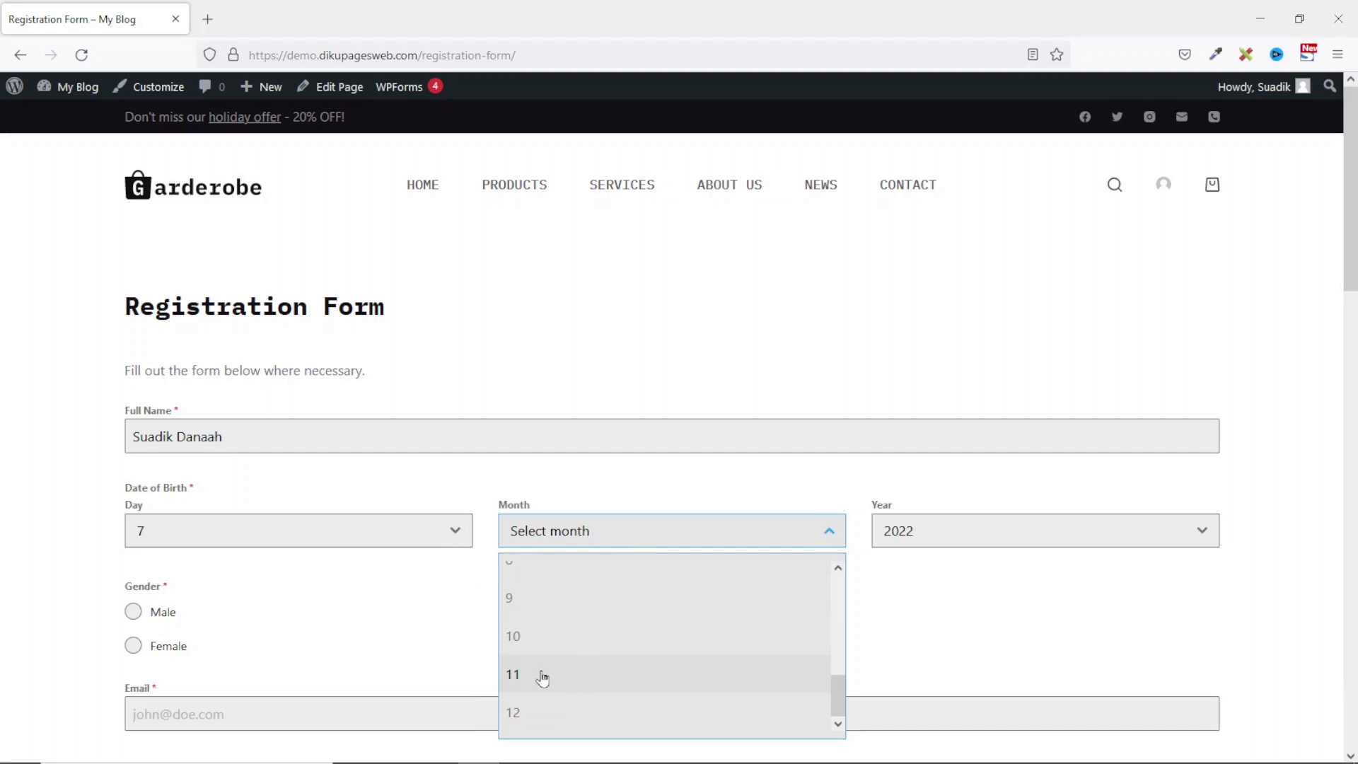
left_click(544, 675)
left_click(974, 536)
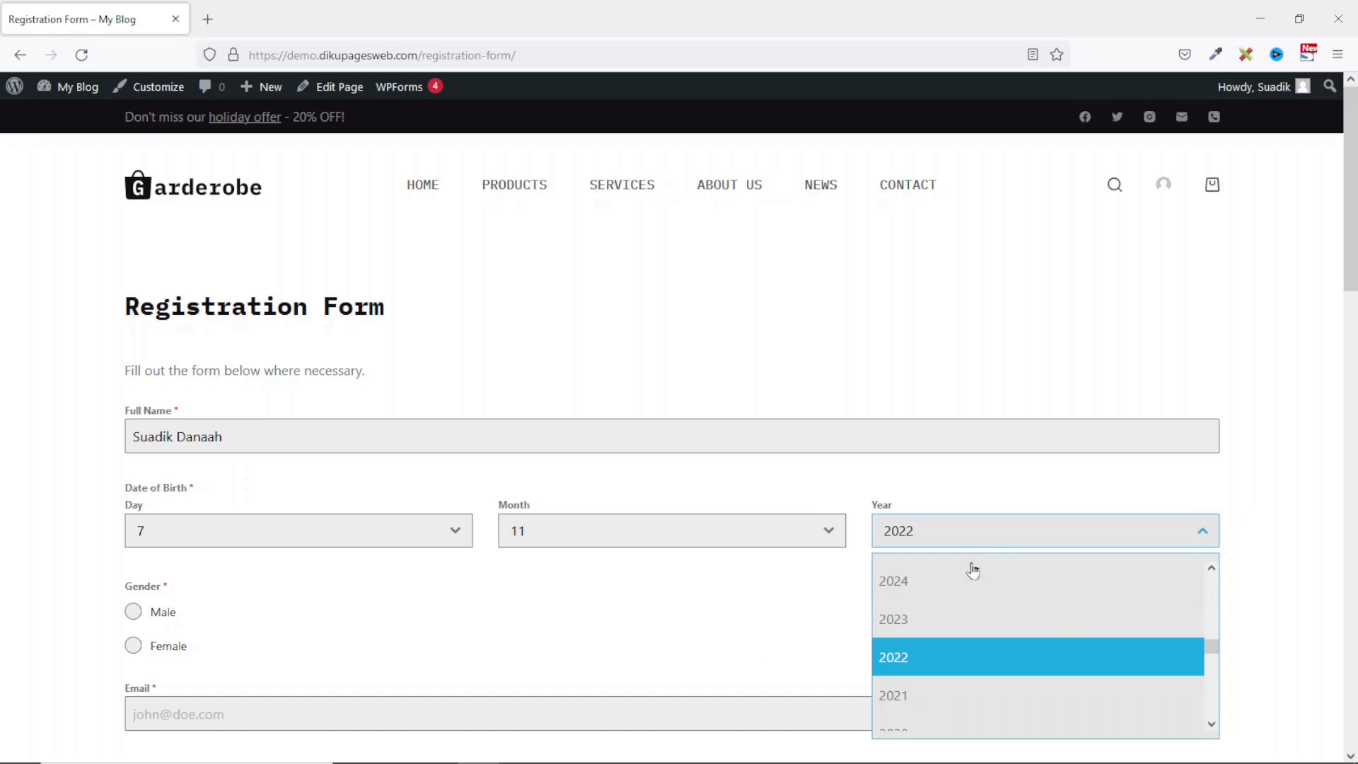
scroll(976, 609, "down", 10)
left_click(968, 601)
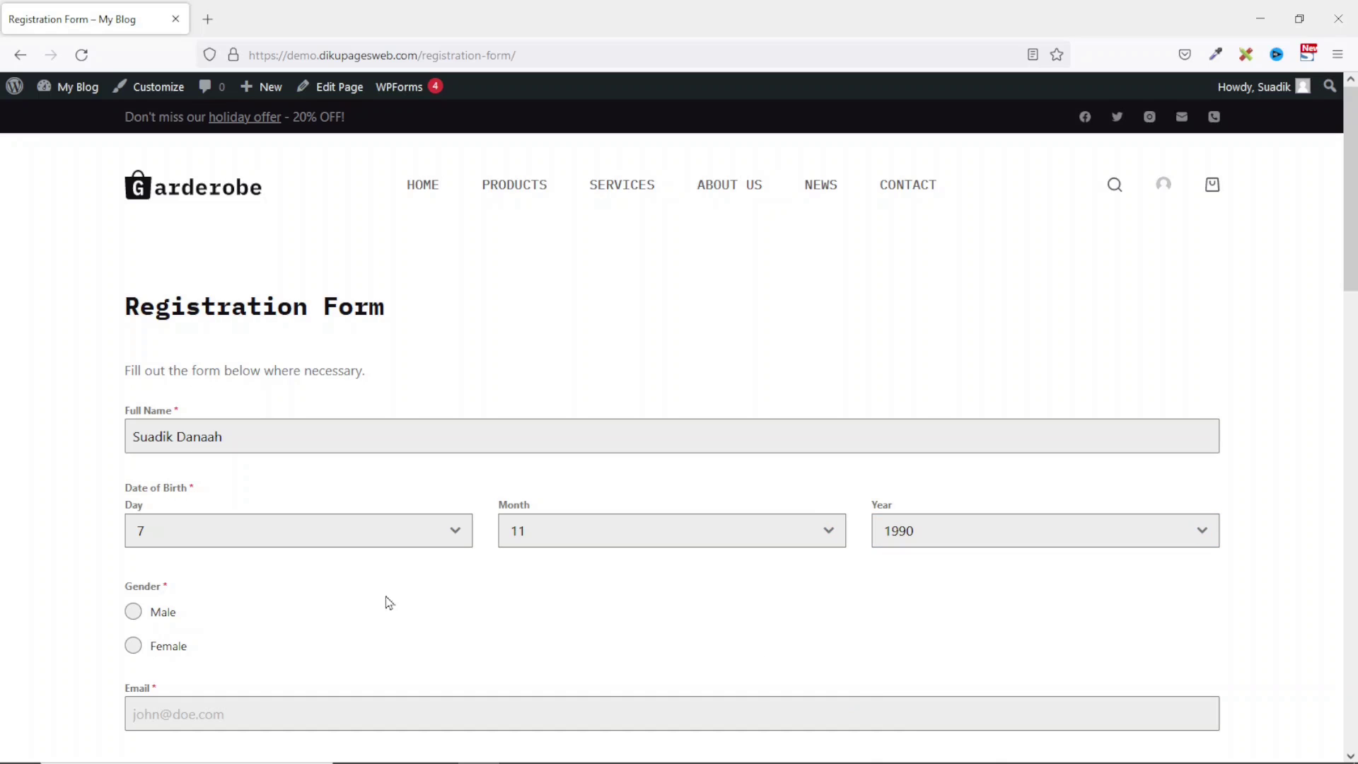
left_click(135, 616)
Step: Autofill the email and residential address, and enter 'Online School' as last school attended
scroll(283, 591, "down", 4)
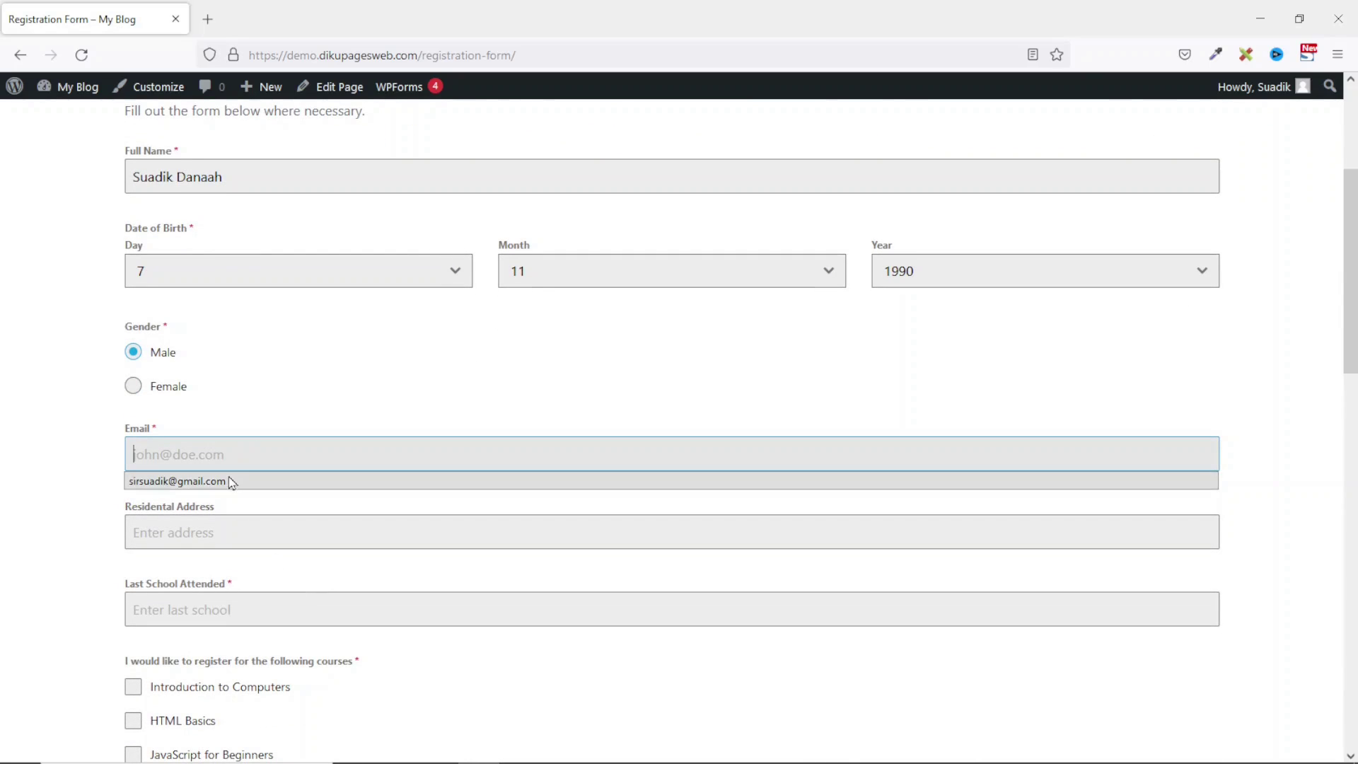
left_click(227, 476)
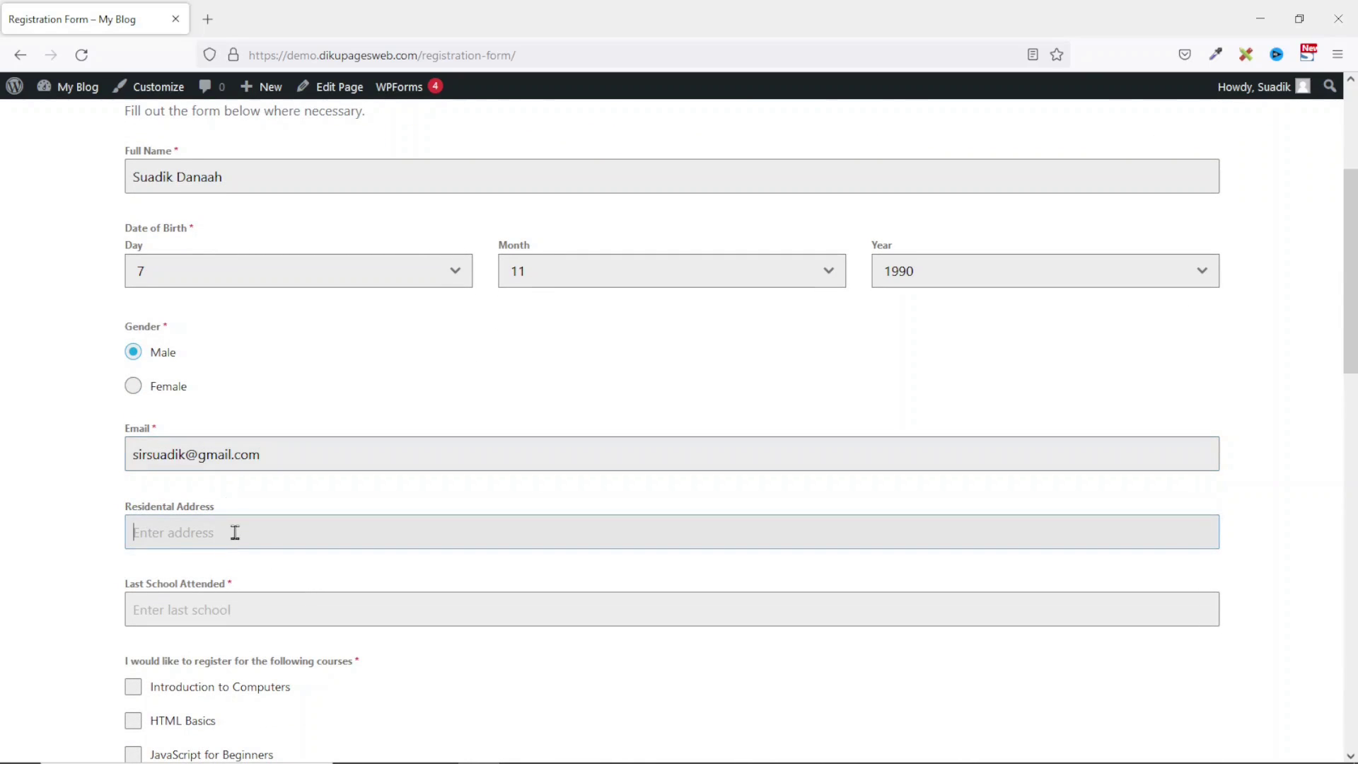
left_click(269, 558)
left_click(263, 605)
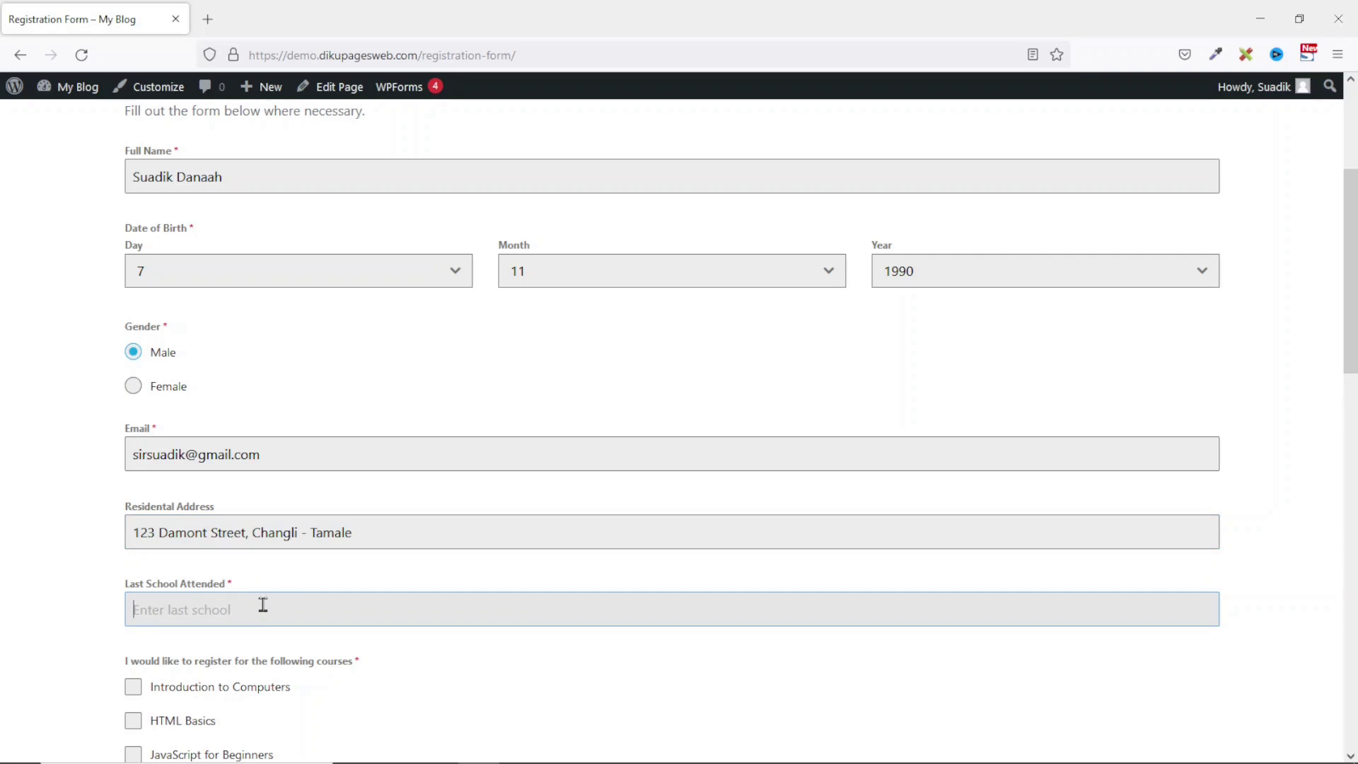
type("Online School")
Step: Tick Introduction to Computers, HTML Basics and JavaScript for Beginners courses
scroll(303, 603, "down", 4)
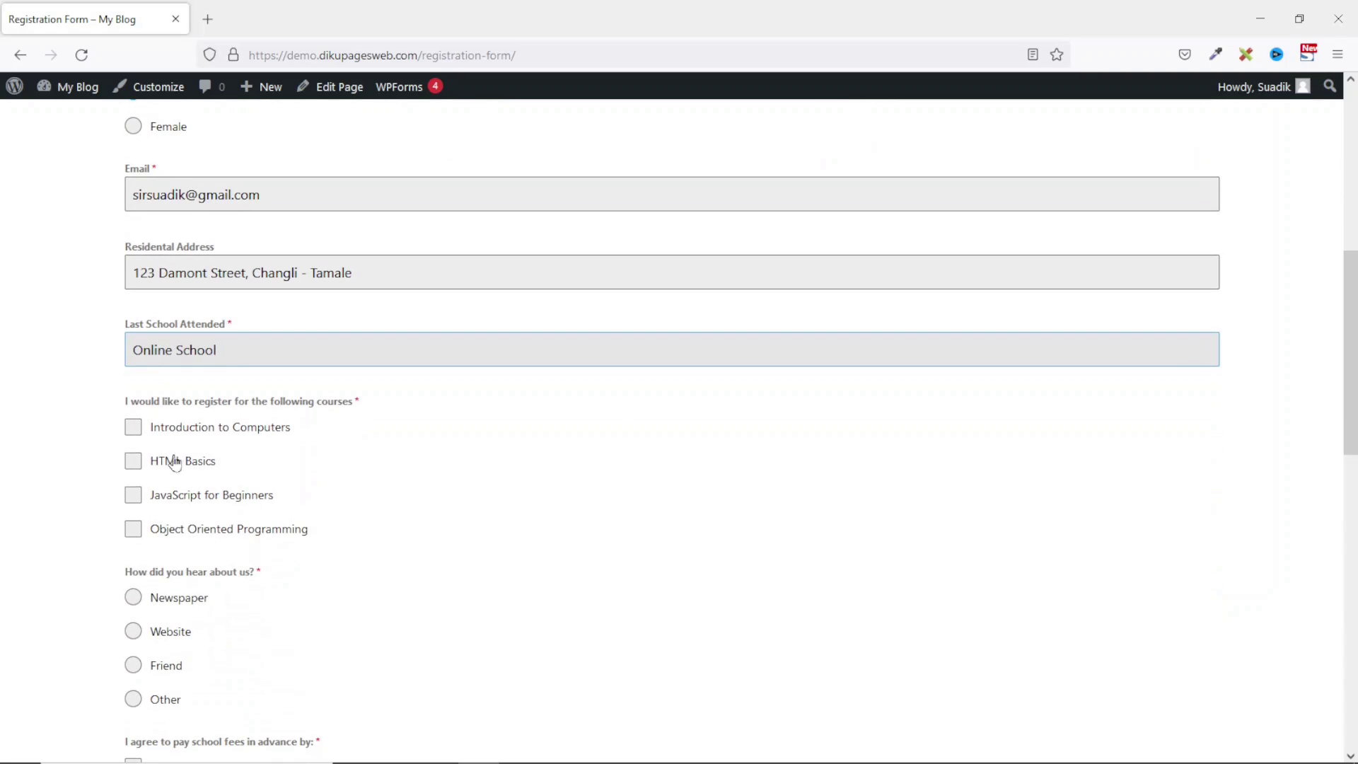
left_click(137, 431)
left_click(137, 471)
left_click(136, 499)
Step: Attach profile.png as the uploaded picture
scroll(281, 597, "down", 1)
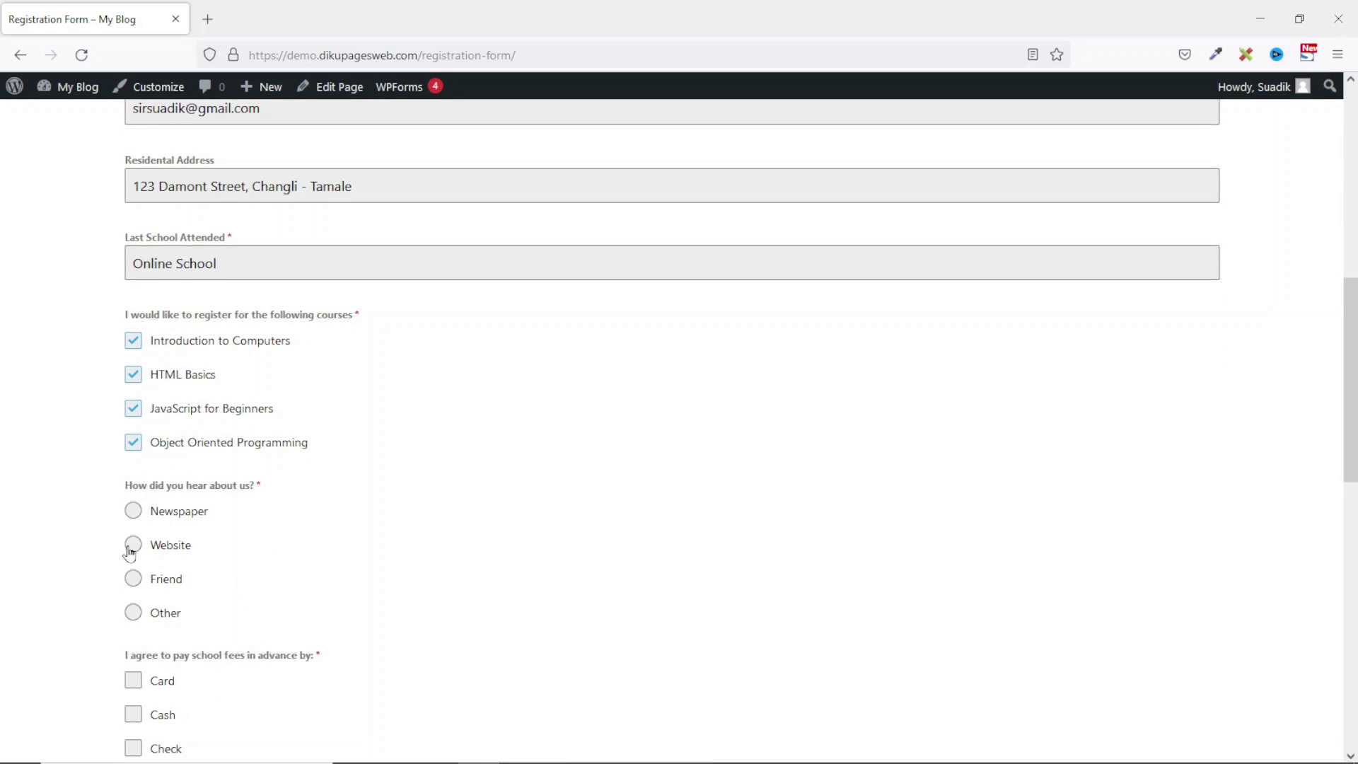
scroll(130, 555, "down", 2)
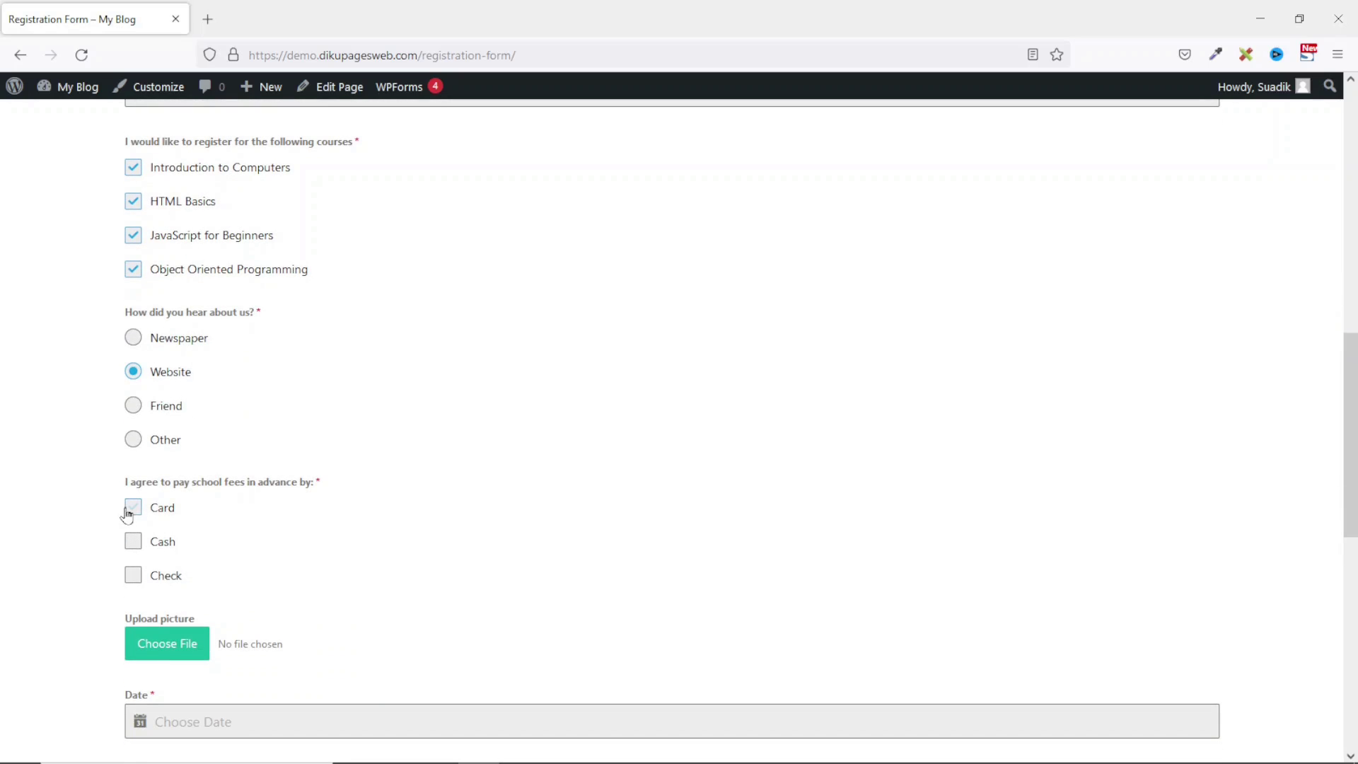
scroll(127, 515, "down", 1)
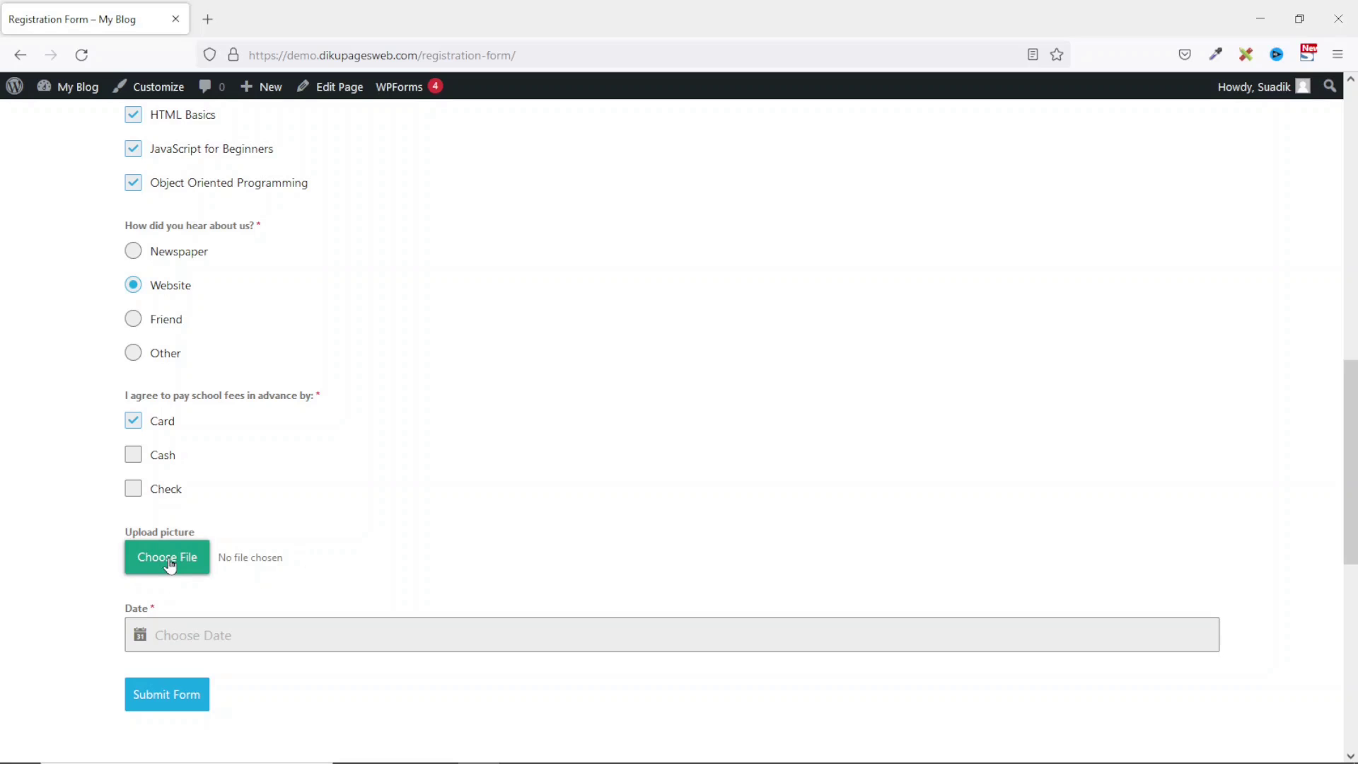
left_click(170, 564)
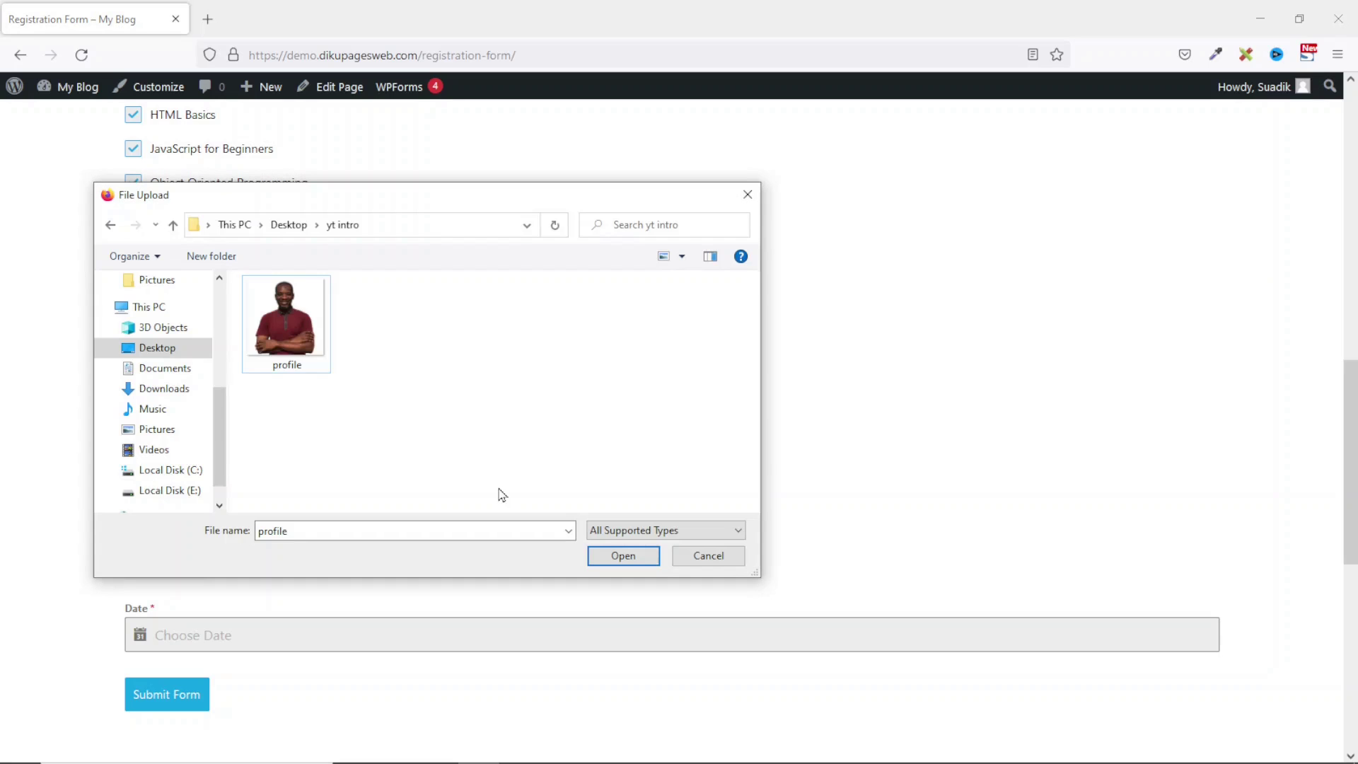
left_click(612, 560)
Step: Set the Date field to 09-06-2022 and submit the registration form
left_click(254, 635)
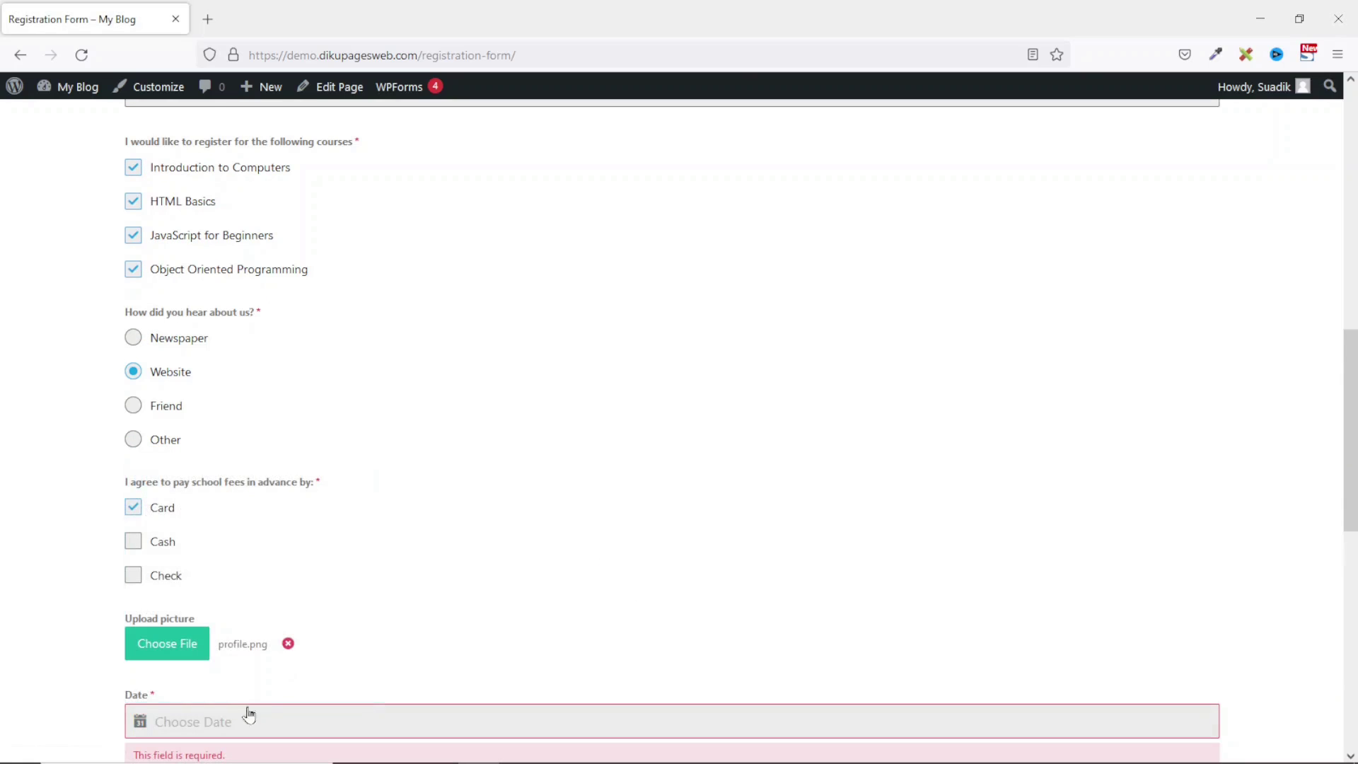
left_click(243, 578)
scroll(409, 601, "down", 2)
scroll(410, 602, "down", 2)
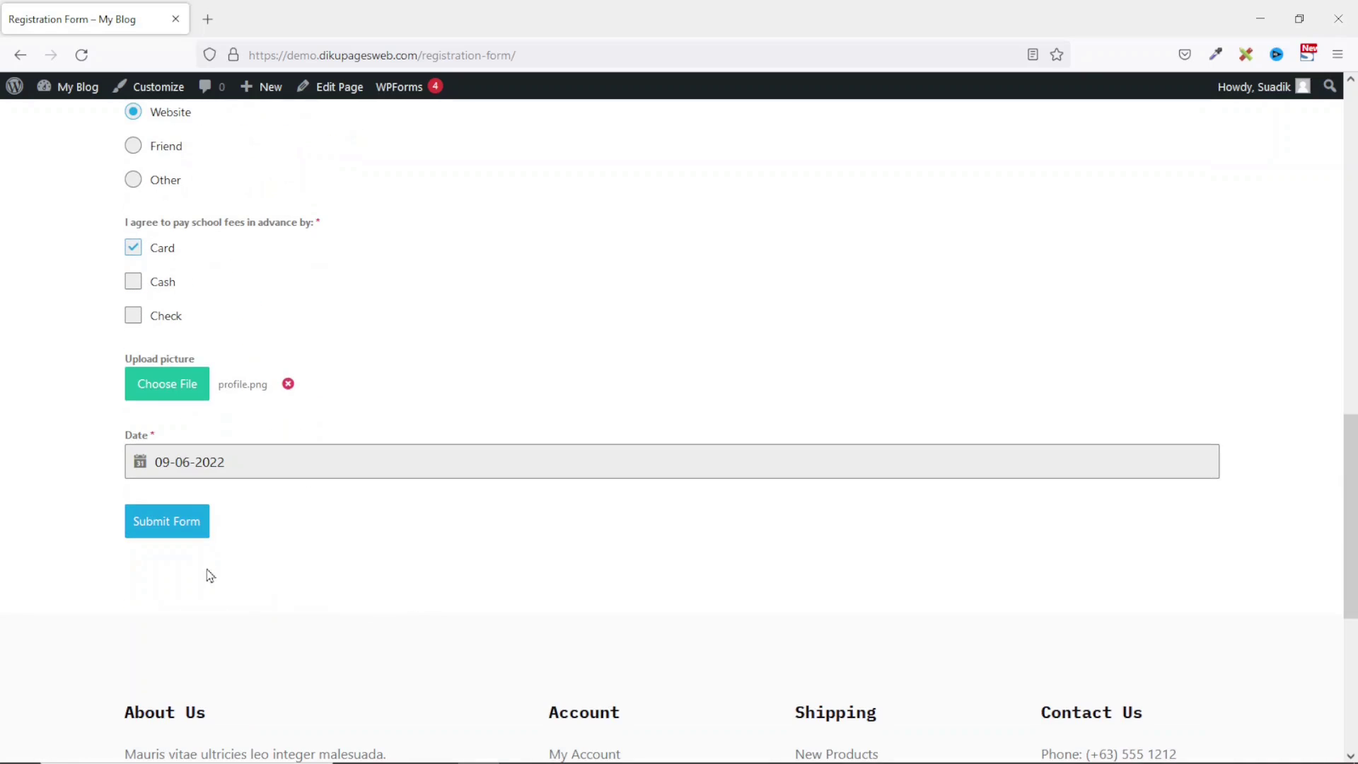
left_click(178, 534)
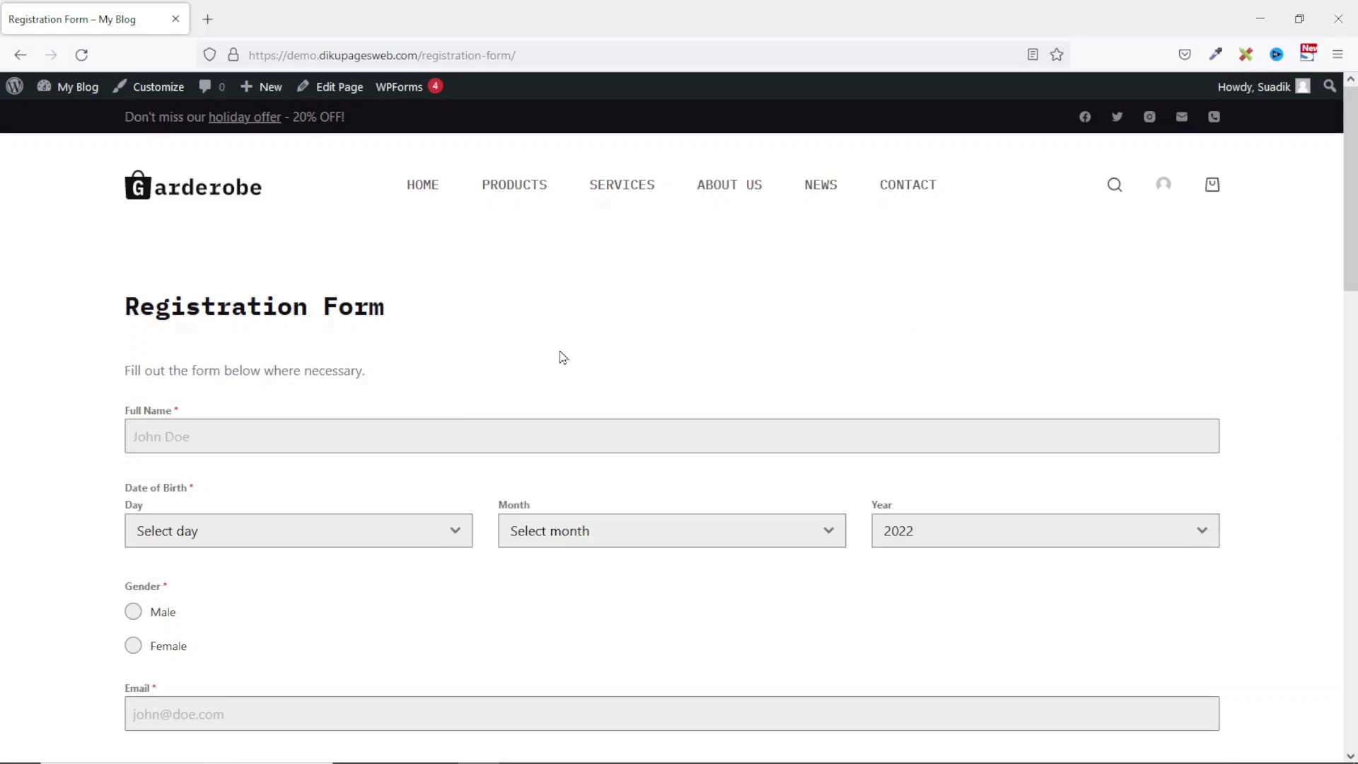
Step: Go to the WordPress Dashboard and open the Forminator Forms list from the sidebar
left_click(239, 431)
left_click(64, 115)
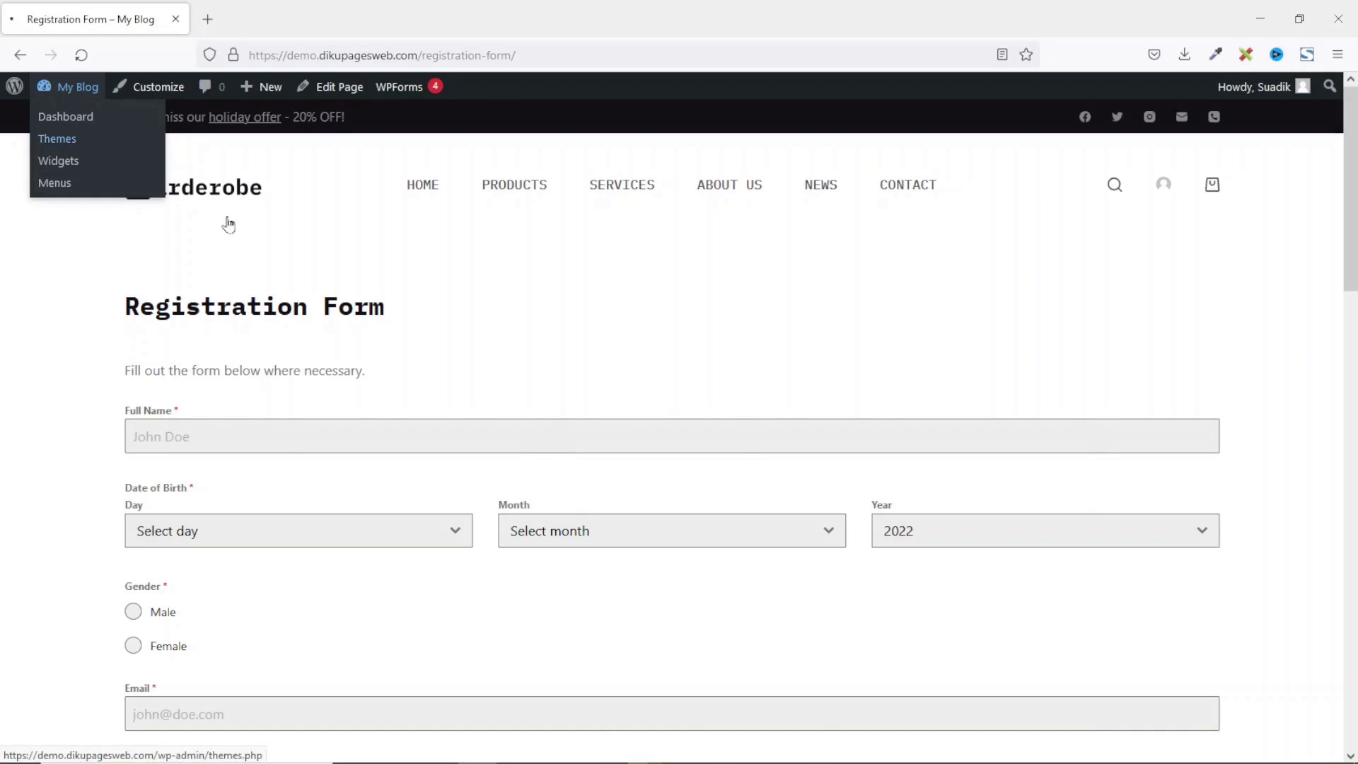
scroll(125, 477, "down", 2)
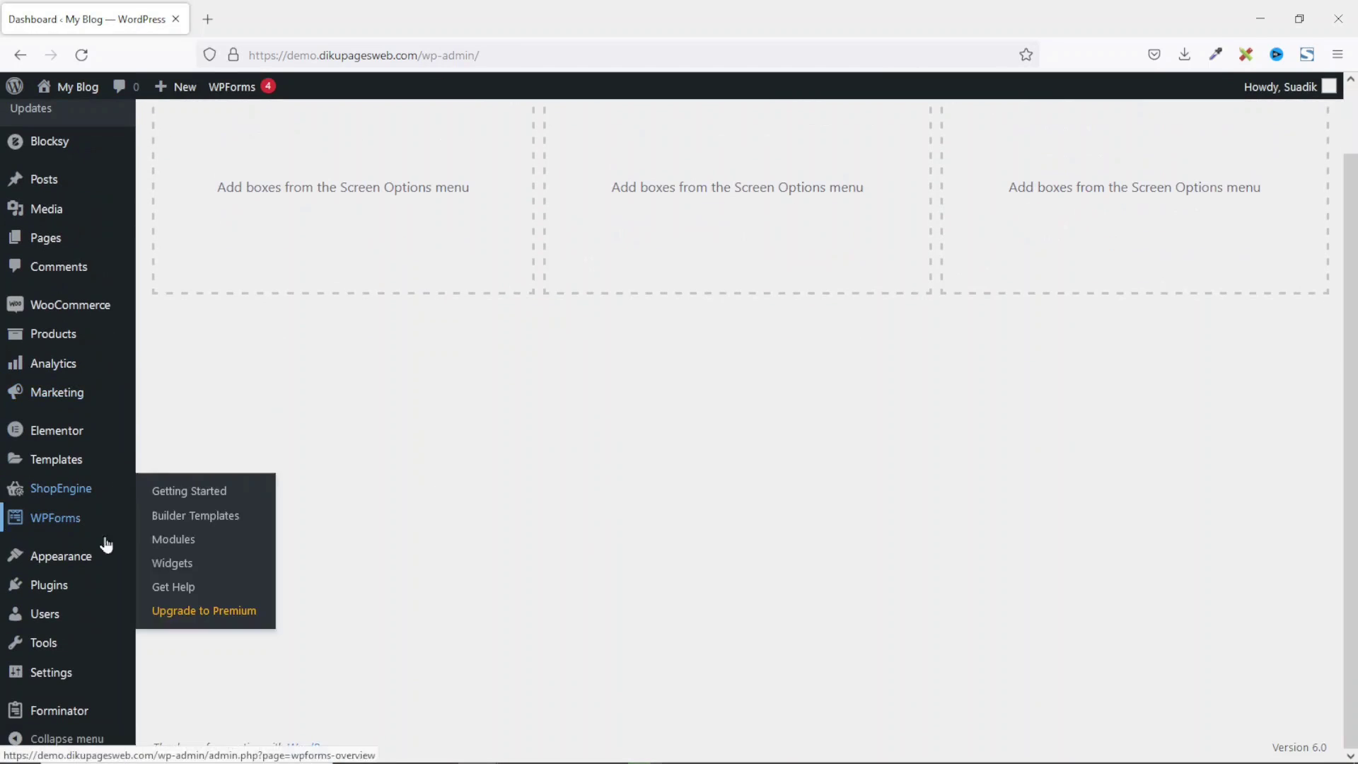
mouse_move(48, 714)
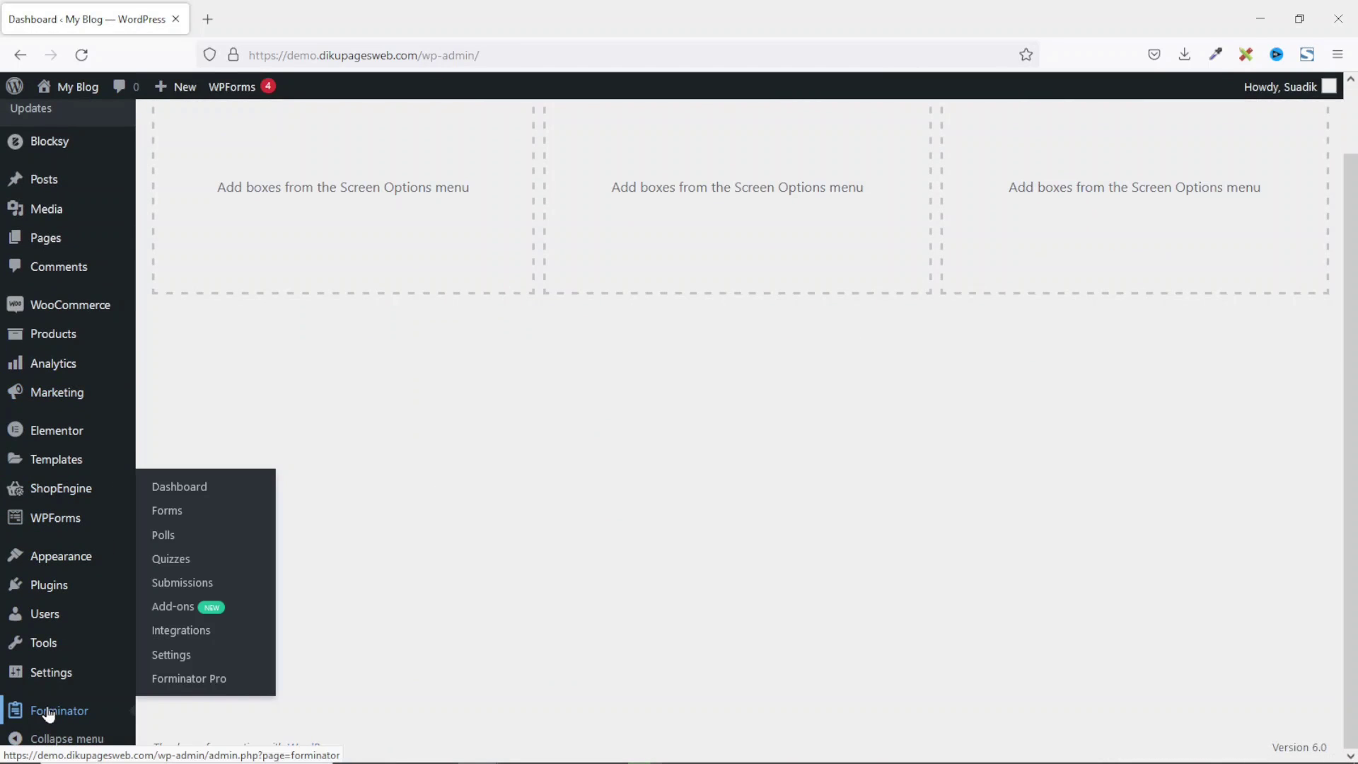
left_click(190, 511)
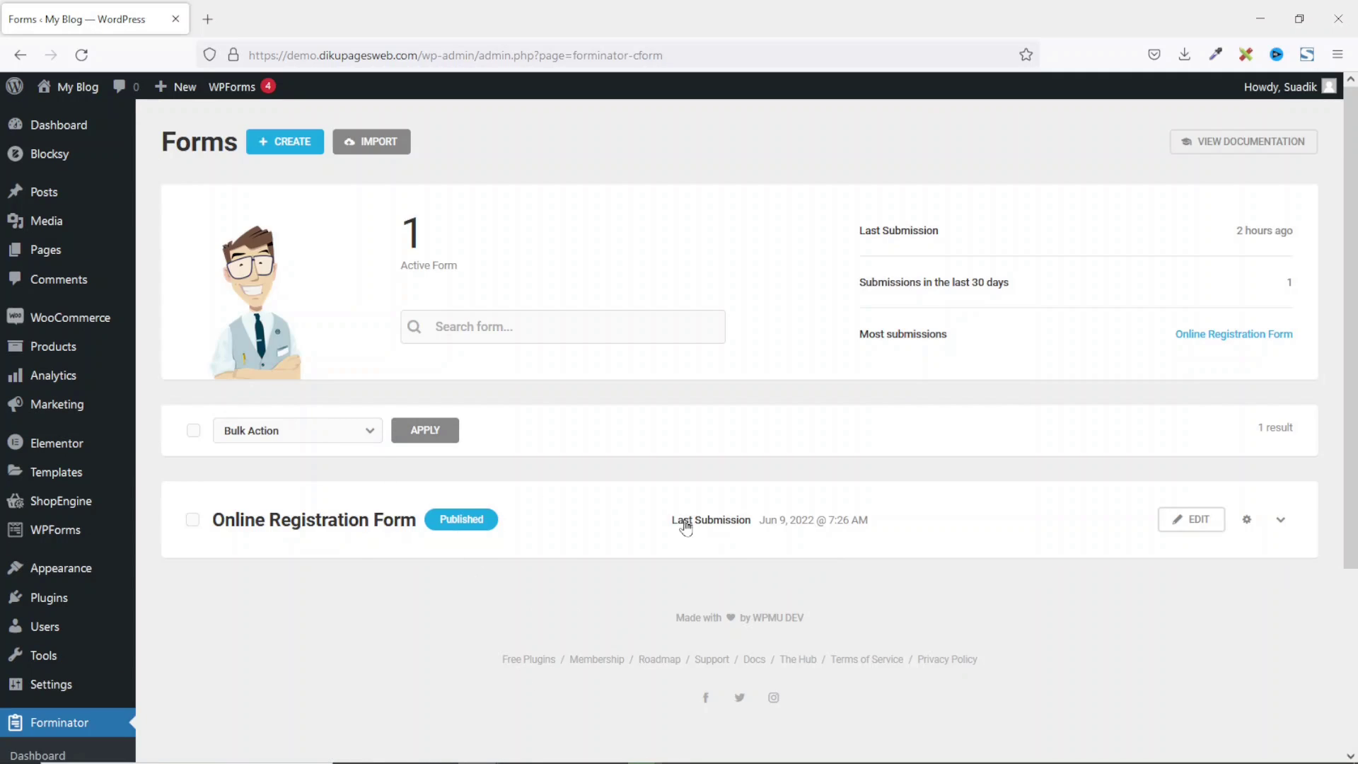
Step: Open the Online Registration Form's submissions and expand entry #1
left_click(665, 532)
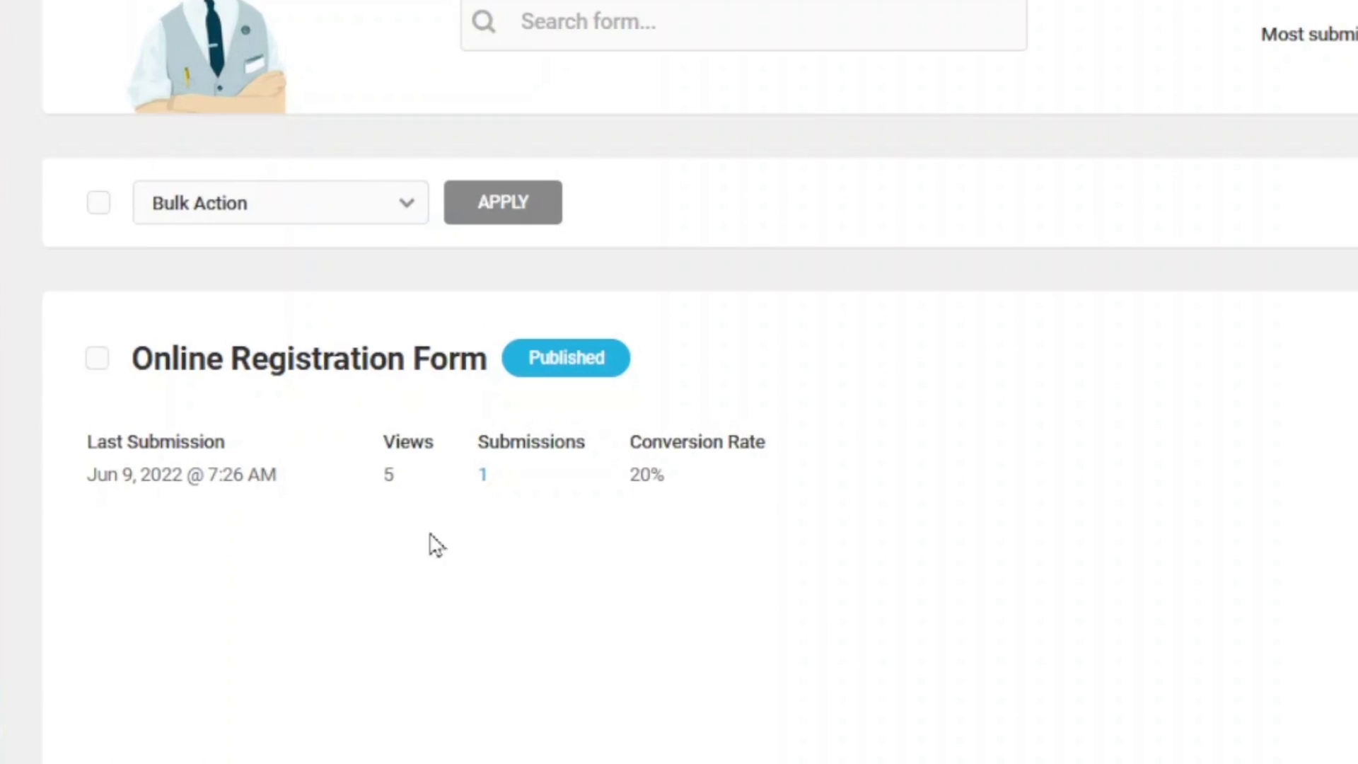
left_click(486, 479)
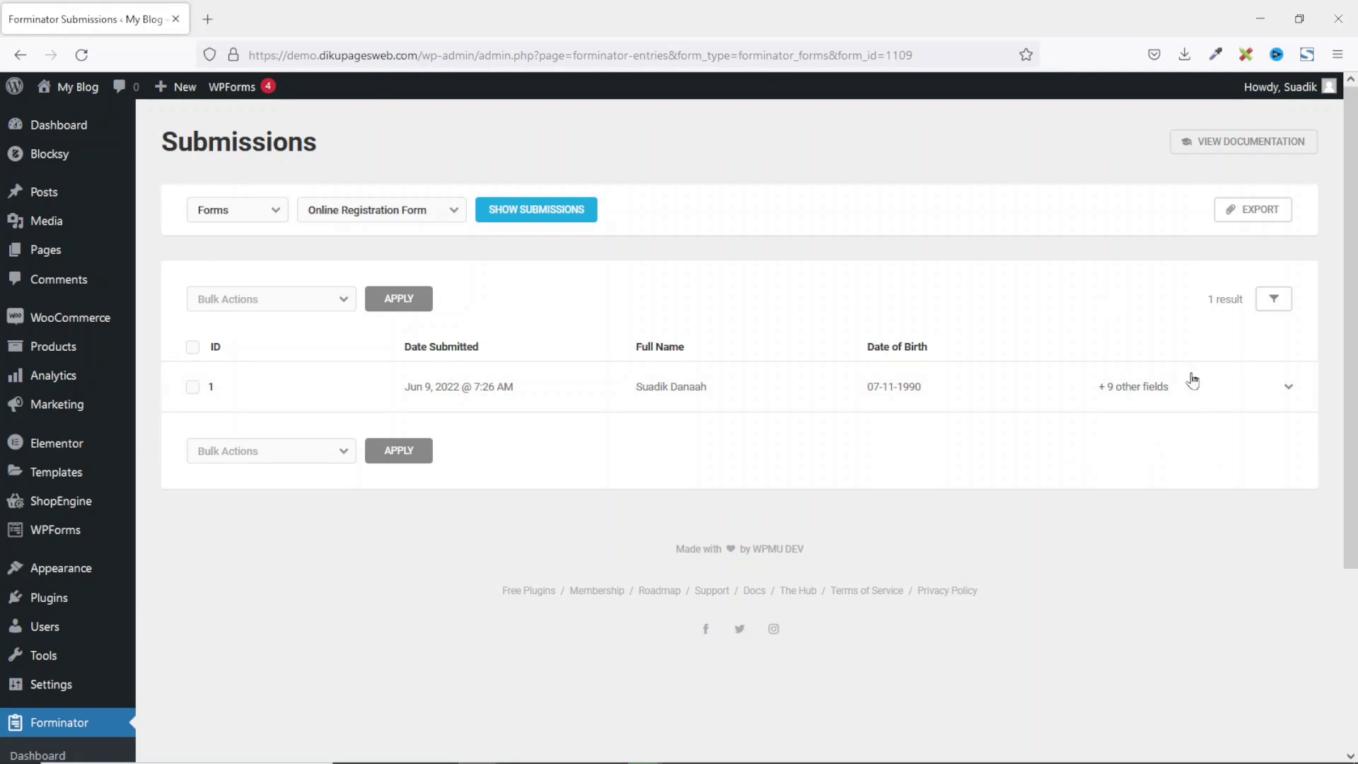
left_click(1291, 394)
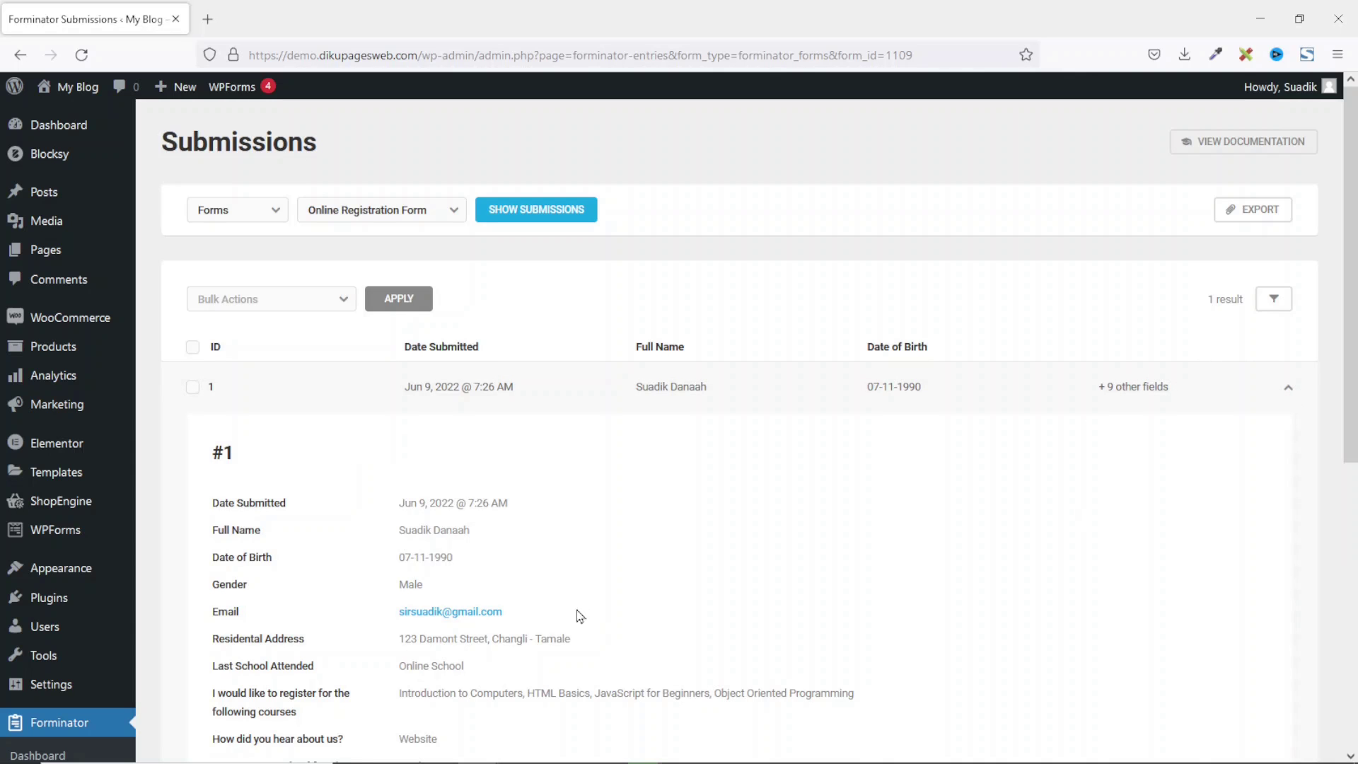
Step: Review entry #1's submitted answers, then export the submissions as a CSV download
scroll(682, 468, "down", 3)
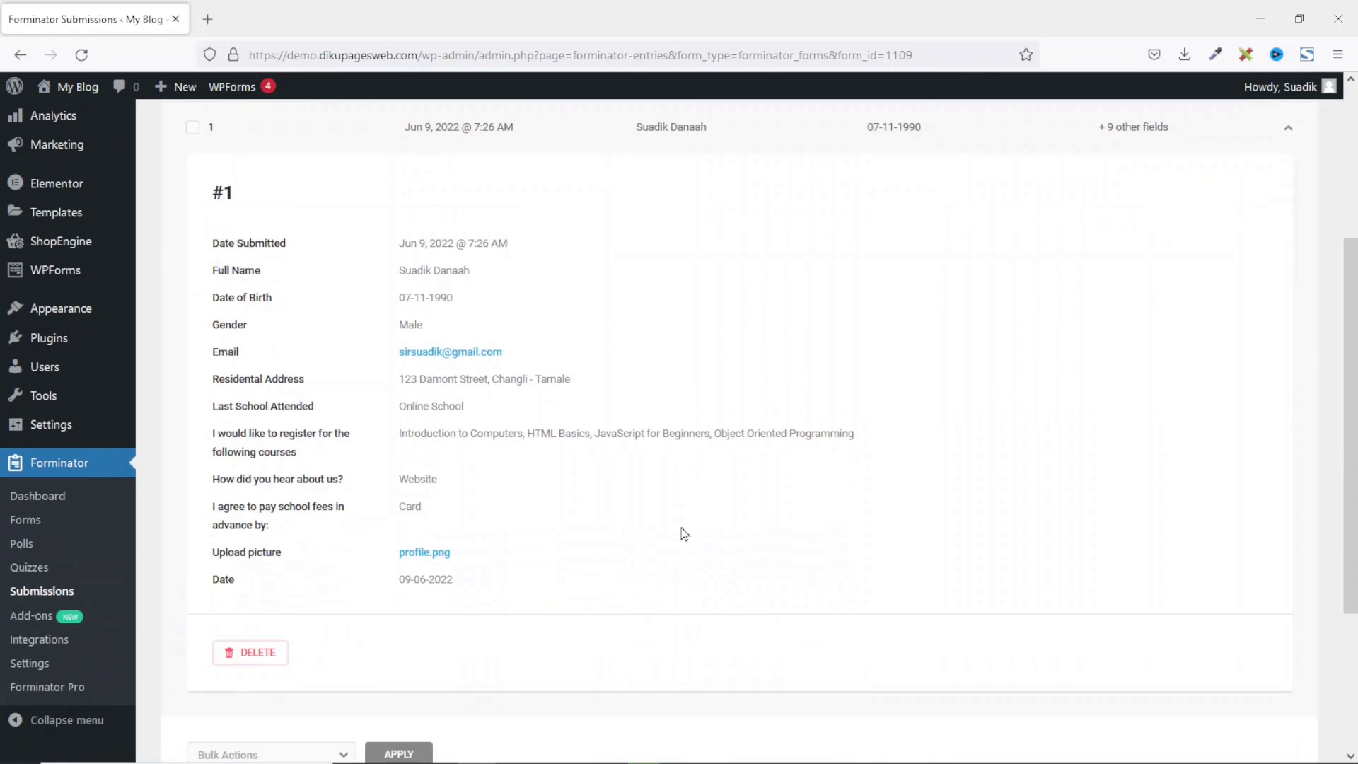
scroll(686, 529, "up", 2)
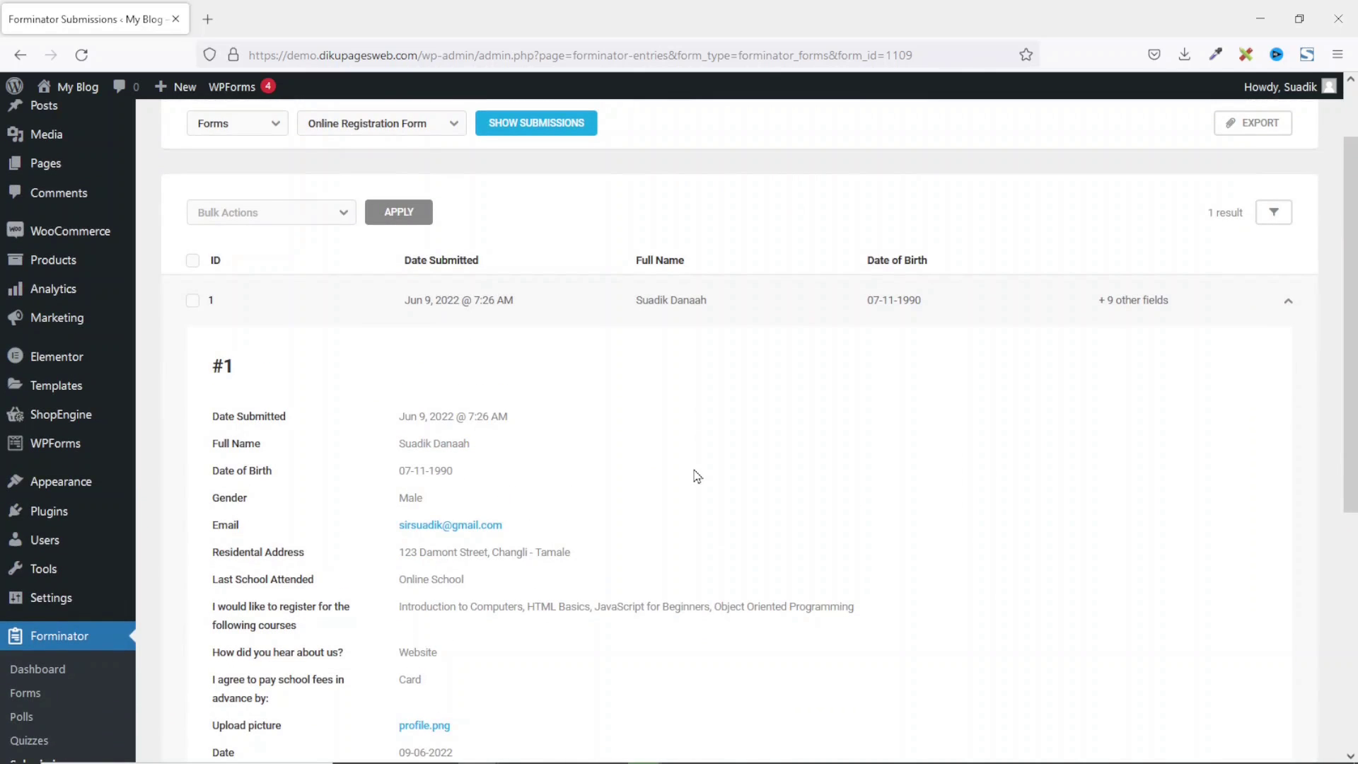
scroll(1110, 443, "up", 1)
left_click(1248, 209)
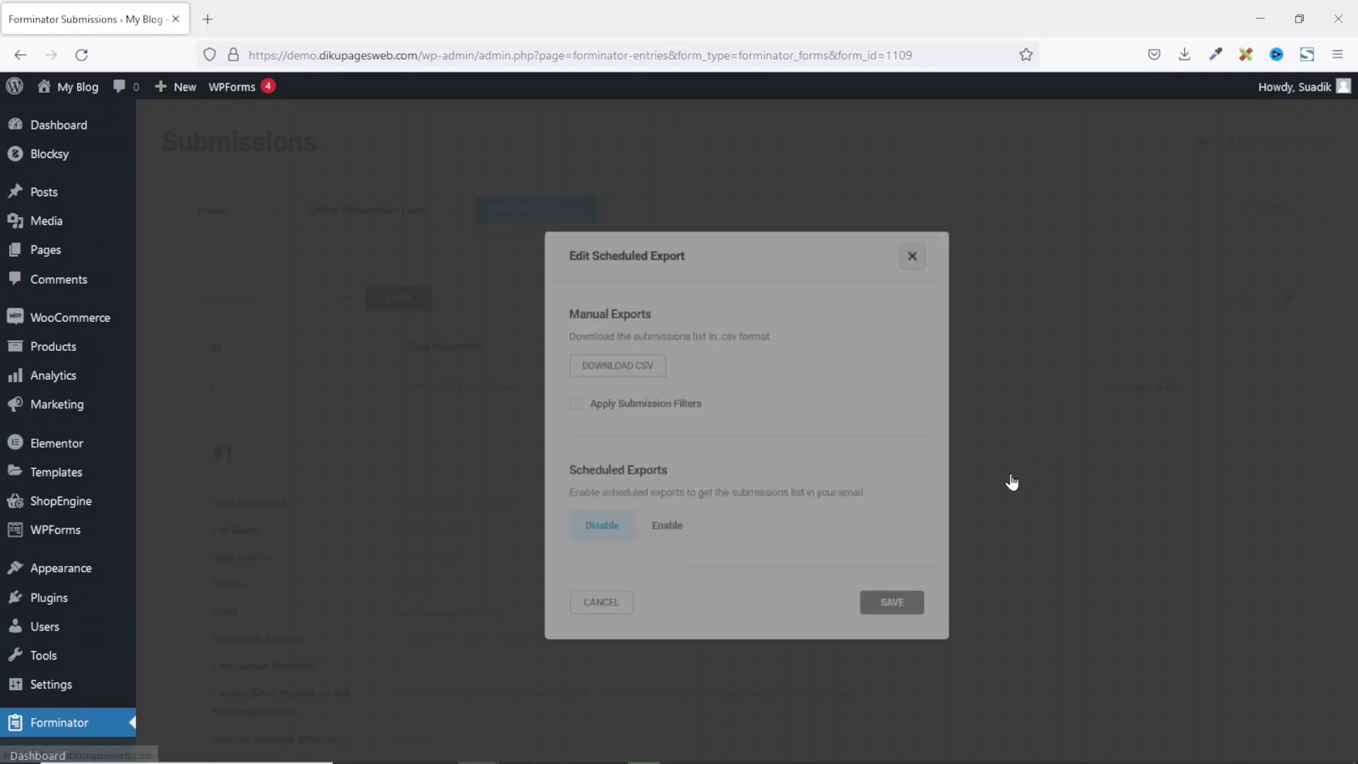
left_click(614, 364)
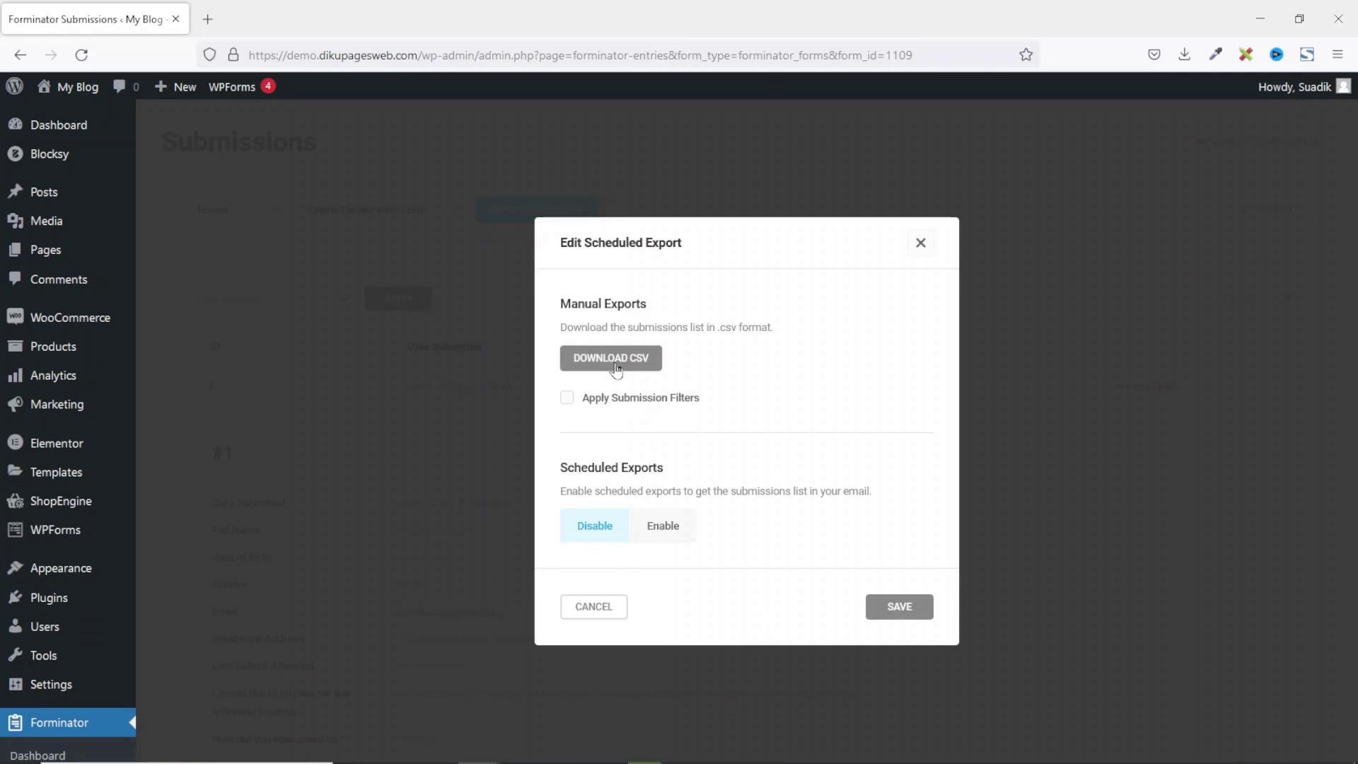